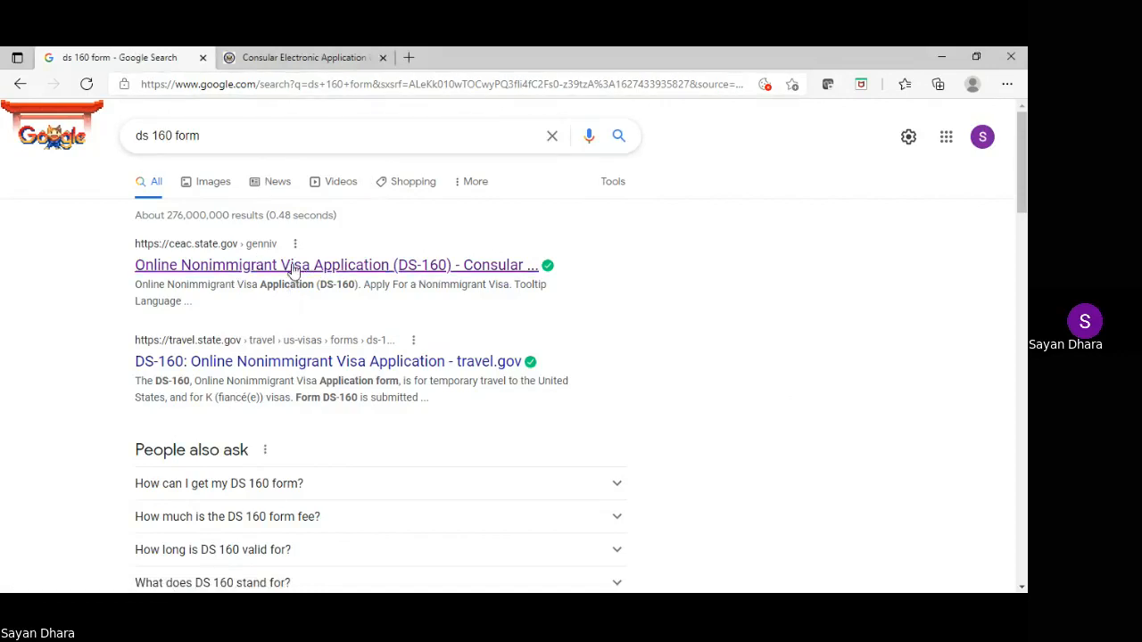
Close the previously opened application tab
{"action": "left_click", "coordinate": [317, 57]}
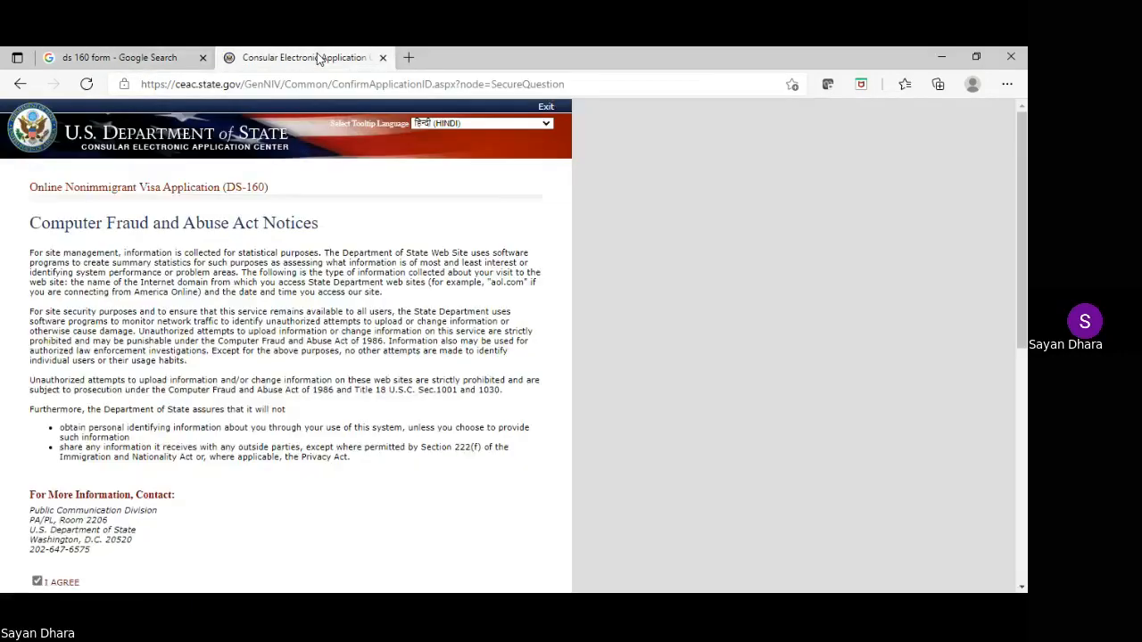
{"action": "scroll", "coordinate": [505, 281], "scroll_direction": "down", "scroll_amount": 4}
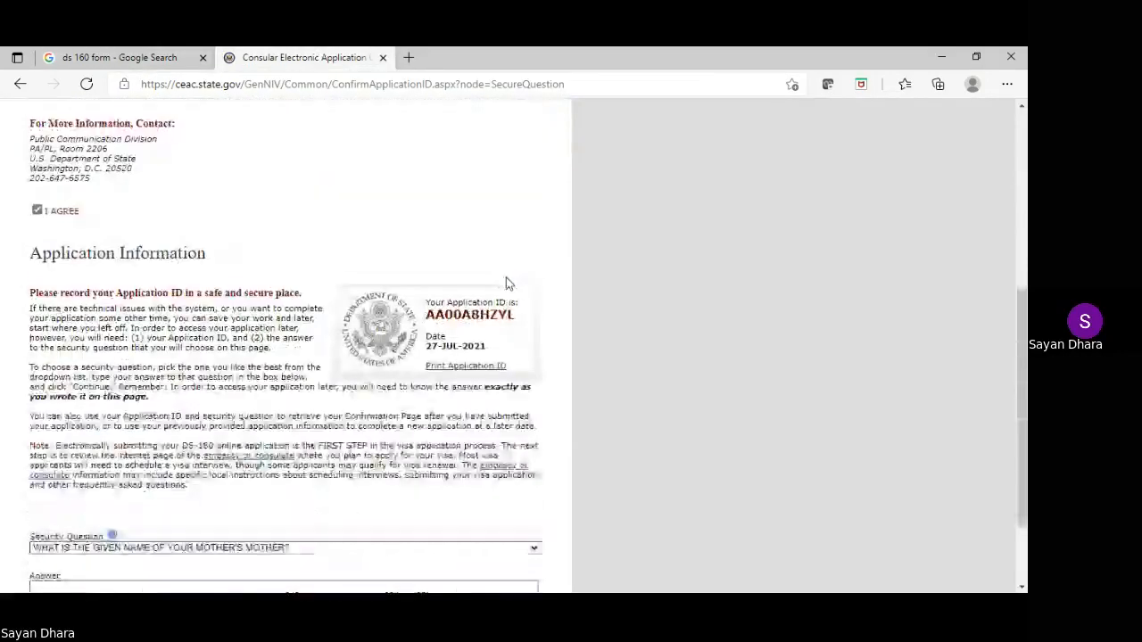
{"action": "scroll", "coordinate": [506, 278], "scroll_direction": "up", "scroll_amount": 4}
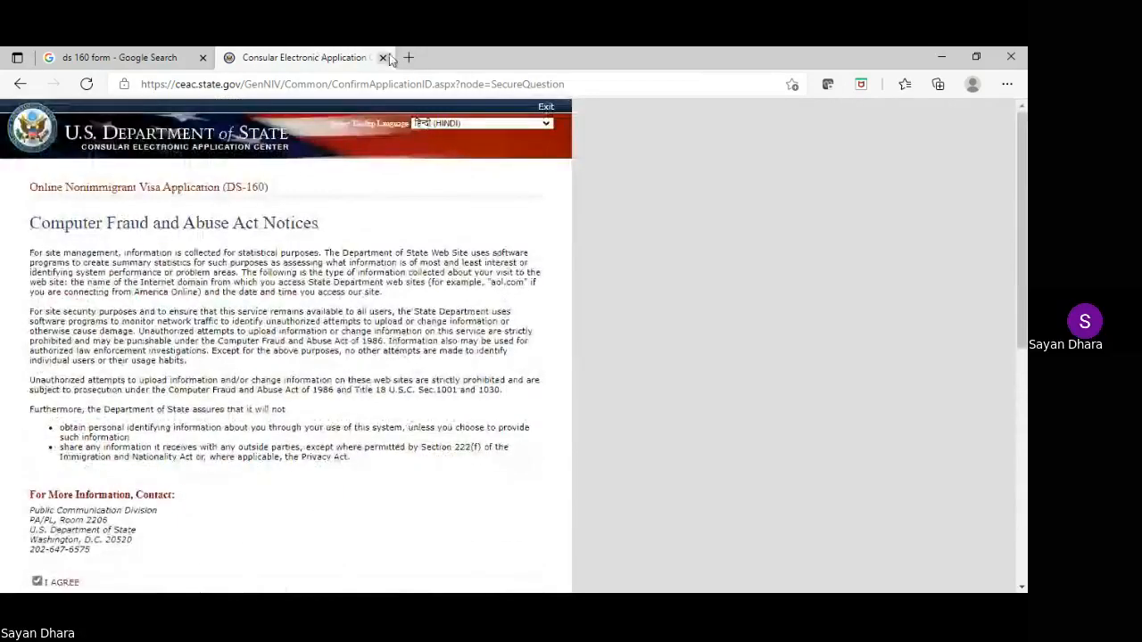
{"action": "left_click", "coordinate": [385, 57]}
Open the official DS-160 Google result in a new tab and view it
{"action": "right_click", "coordinate": [362, 266]}
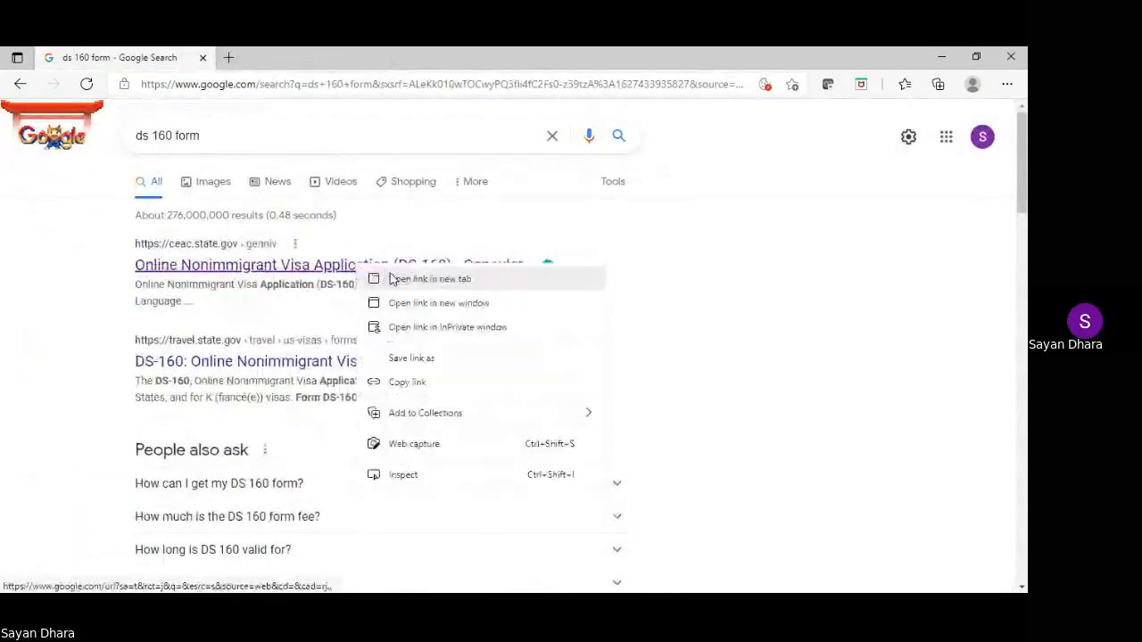
{"action": "left_click", "coordinate": [390, 279]}
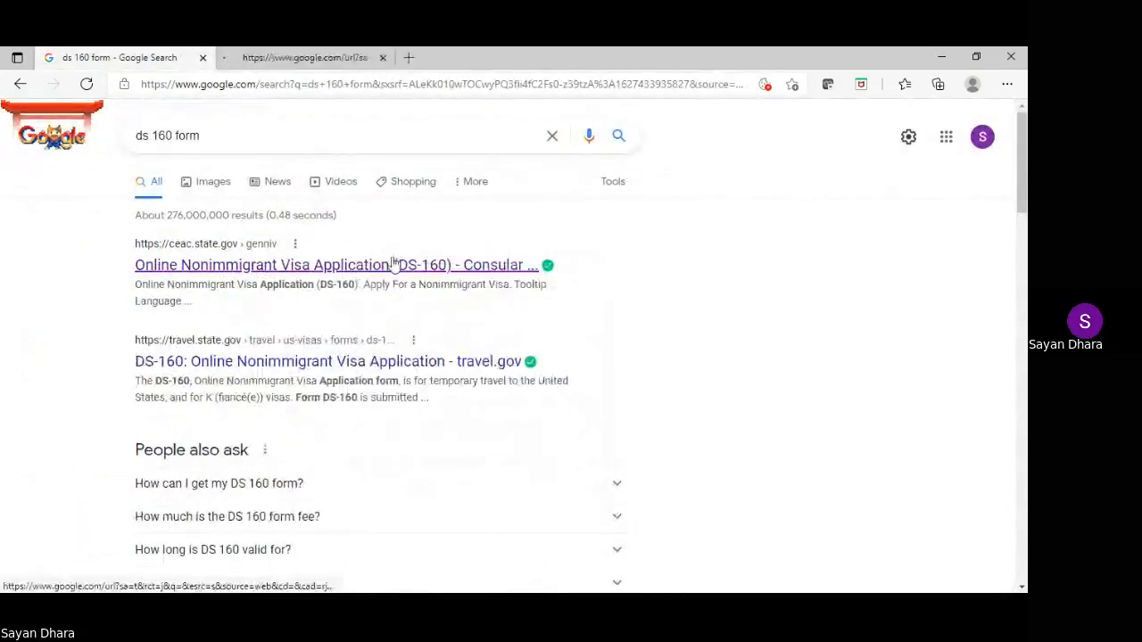
{"action": "left_click", "coordinate": [331, 57]}
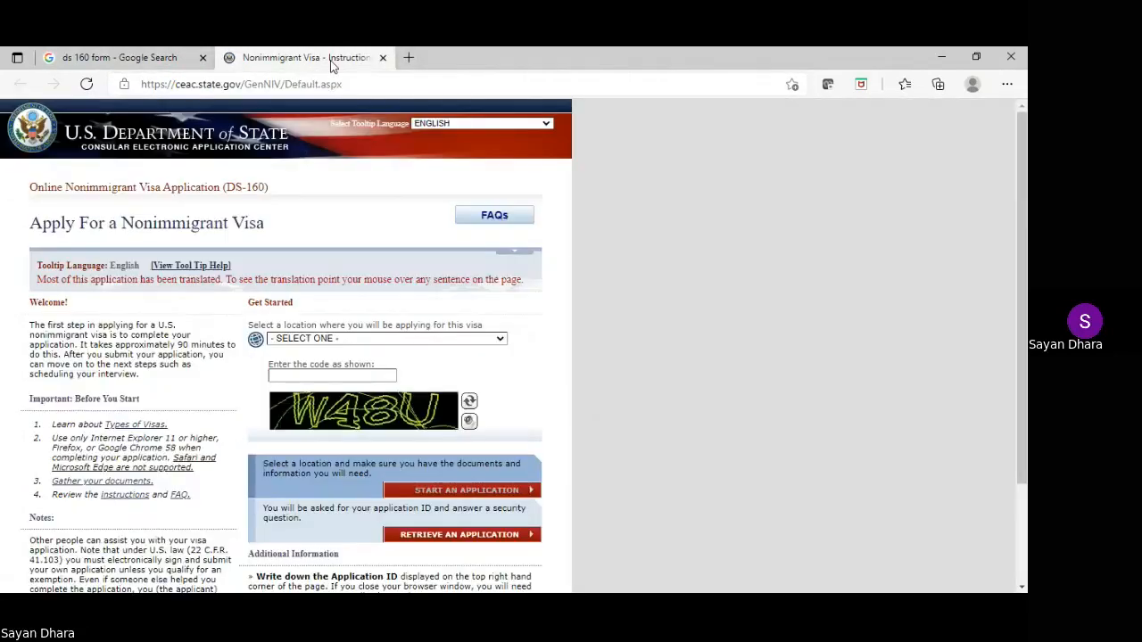
Set the application location to INDIA, NEW DELHI
{"action": "left_click", "coordinate": [348, 340]}
{"action": "type", "text": "in"}
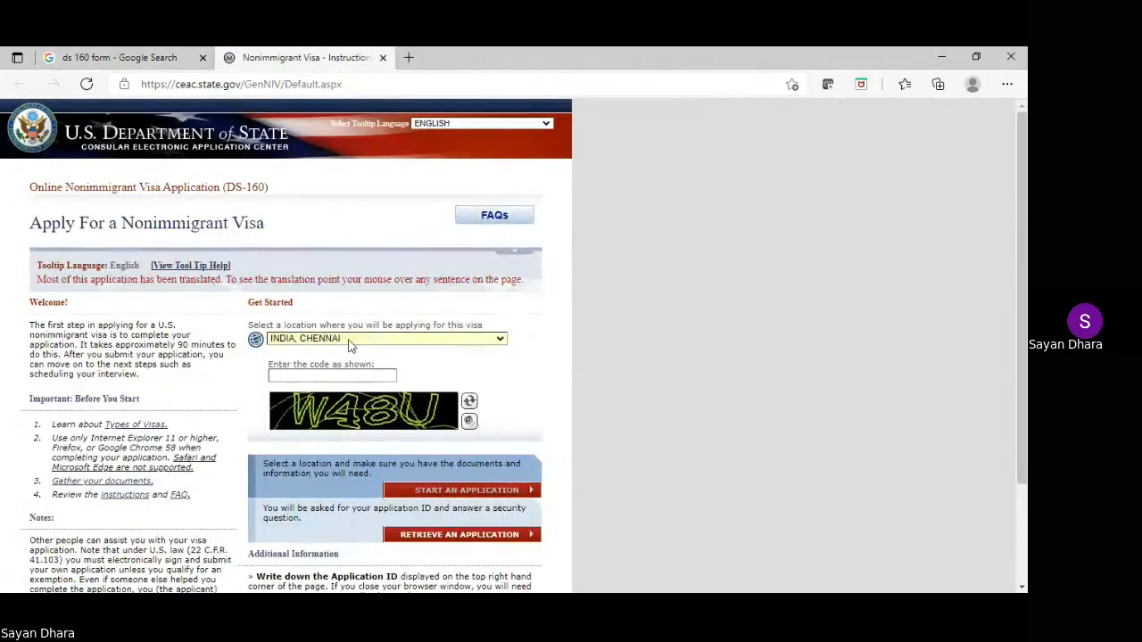
{"action": "key", "text": "Down"}
{"action": "key", "text": "Down"}
{"action": "key", "text": "Down"}
{"action": "key", "text": "Down"}
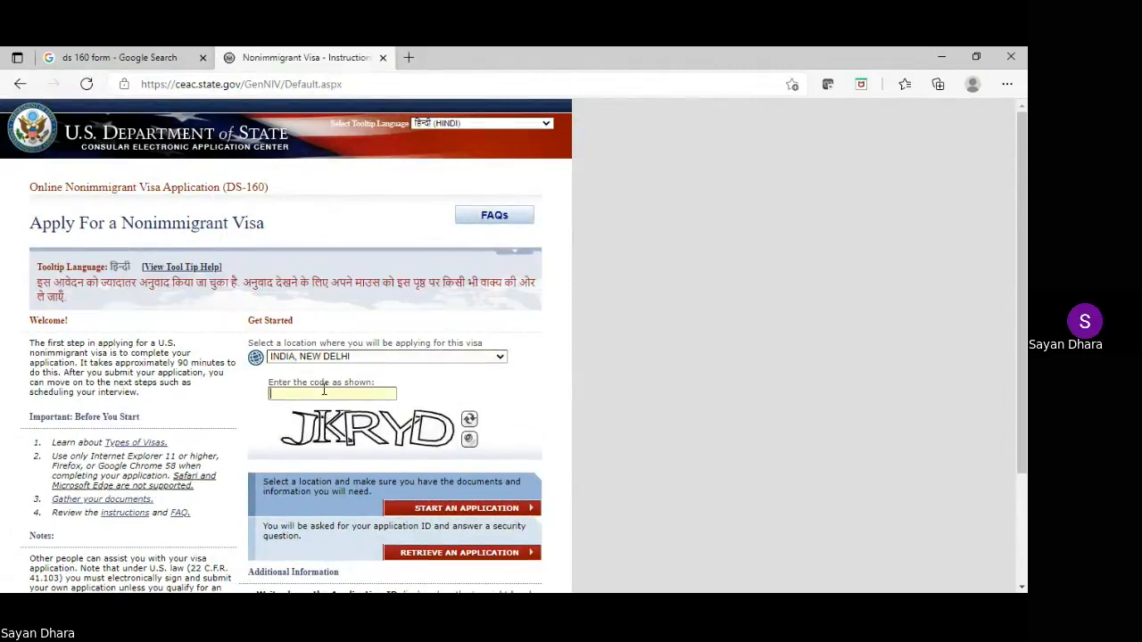
Enter the verification code and start a new application
{"action": "type", "text": "JKRYD"}
{"action": "scroll", "coordinate": [555, 312], "scroll_direction": "down", "scroll_amount": 1}
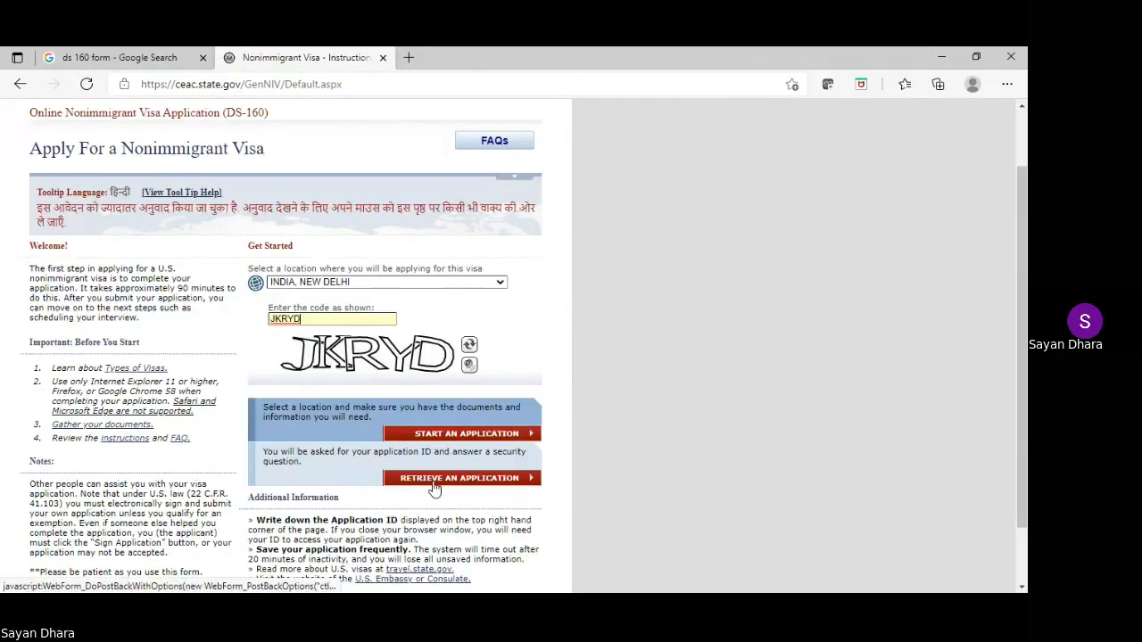
{"action": "scroll", "coordinate": [503, 348], "scroll_direction": "down", "scroll_amount": 1}
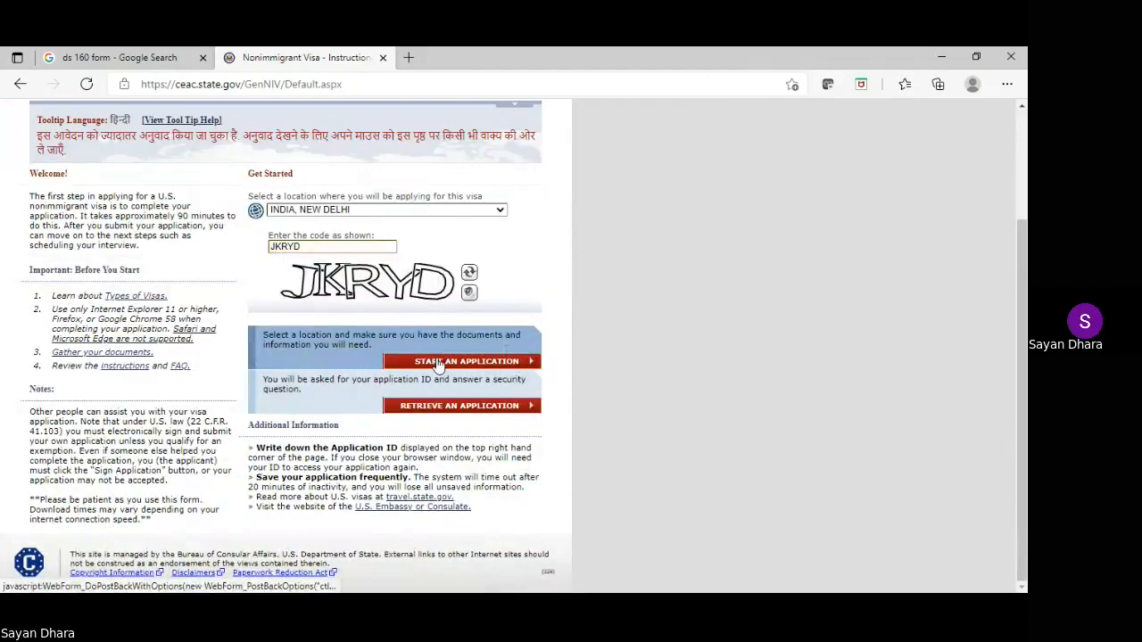
{"action": "left_click", "coordinate": [435, 362]}
{"action": "scroll", "coordinate": [446, 366], "scroll_direction": "down", "scroll_amount": 1}
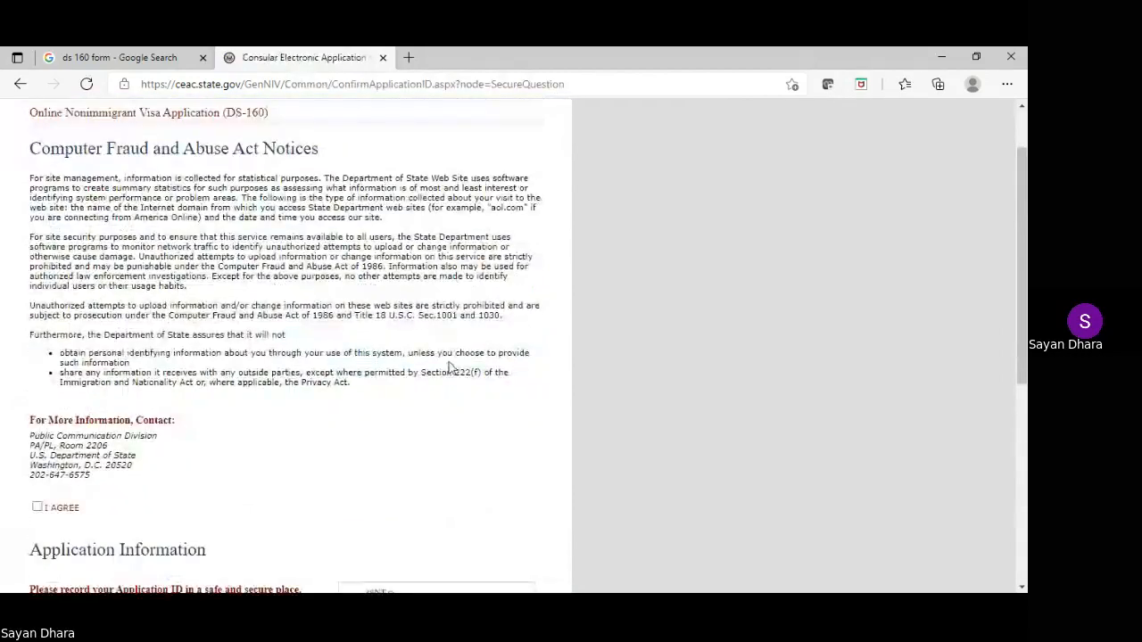
Agree to the Computer Fraud and Abuse Act notice and select the issued Application ID
{"action": "left_click", "coordinate": [37, 506]}
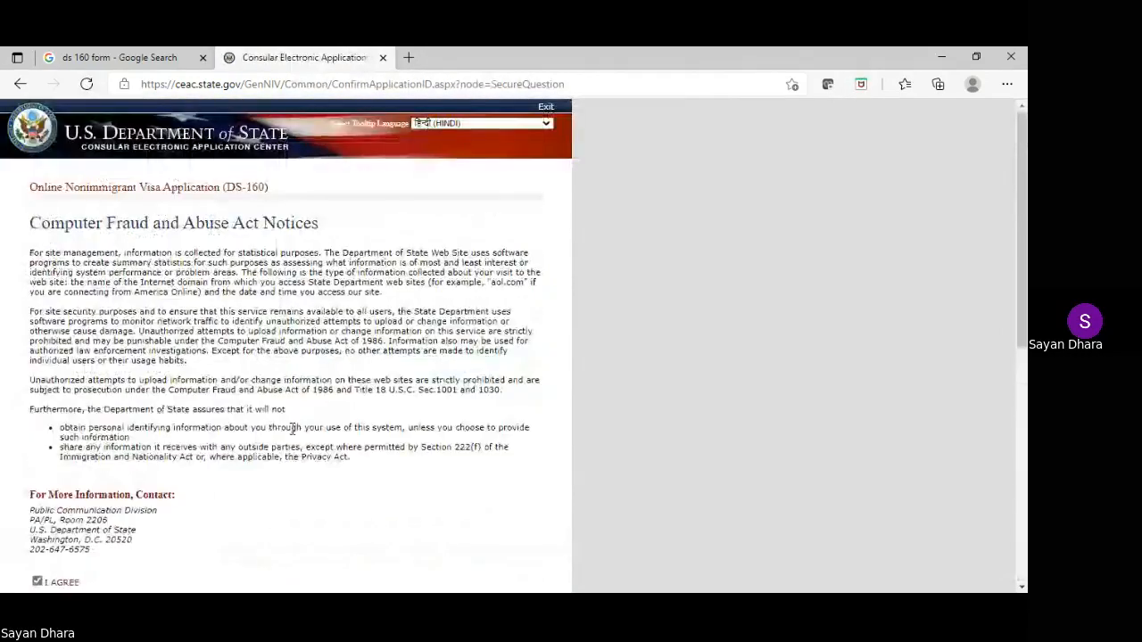
{"action": "scroll", "coordinate": [293, 429], "scroll_direction": "down", "scroll_amount": 1}
{"action": "scroll", "coordinate": [293, 429], "scroll_direction": "down", "scroll_amount": 2}
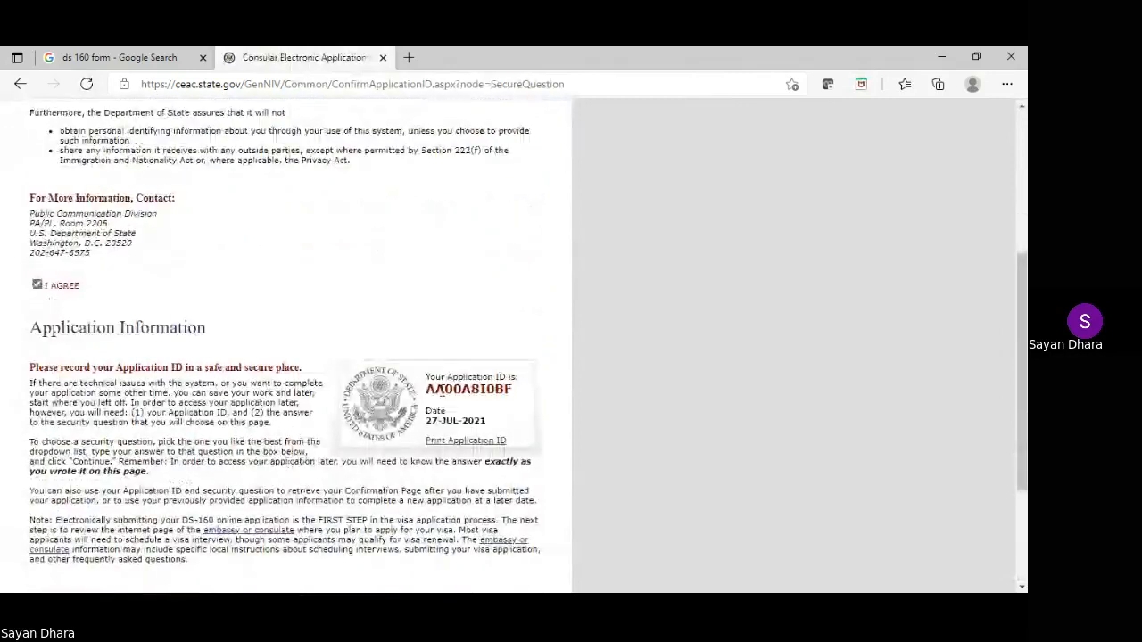
{"action": "double_click", "coordinate": [444, 389]}
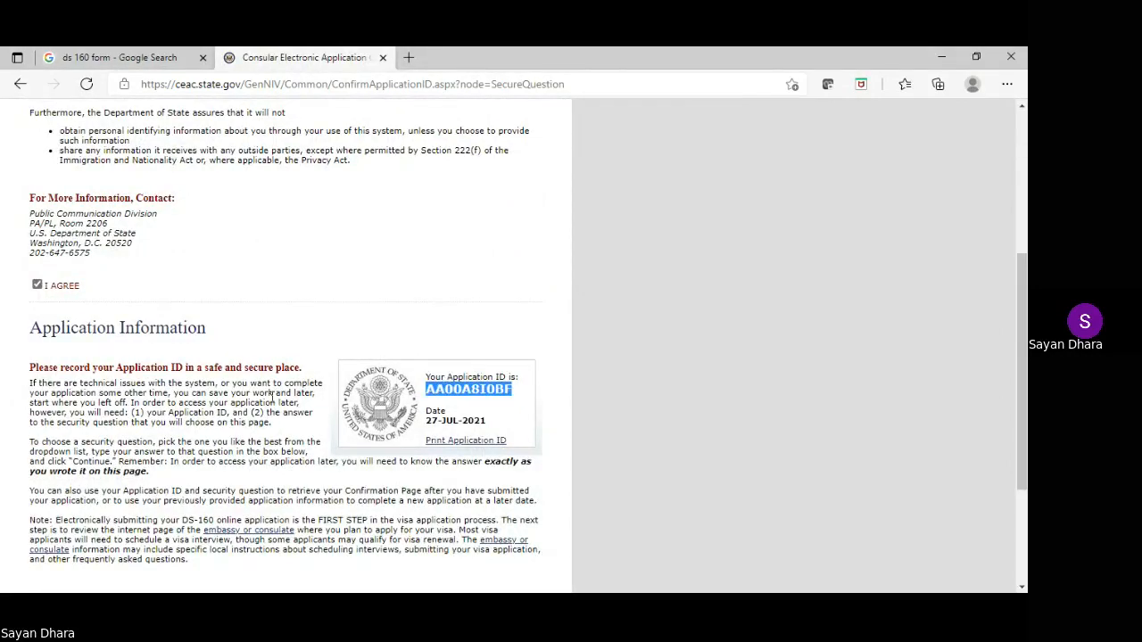
{"action": "scroll", "coordinate": [273, 397], "scroll_direction": "down", "scroll_amount": 2}
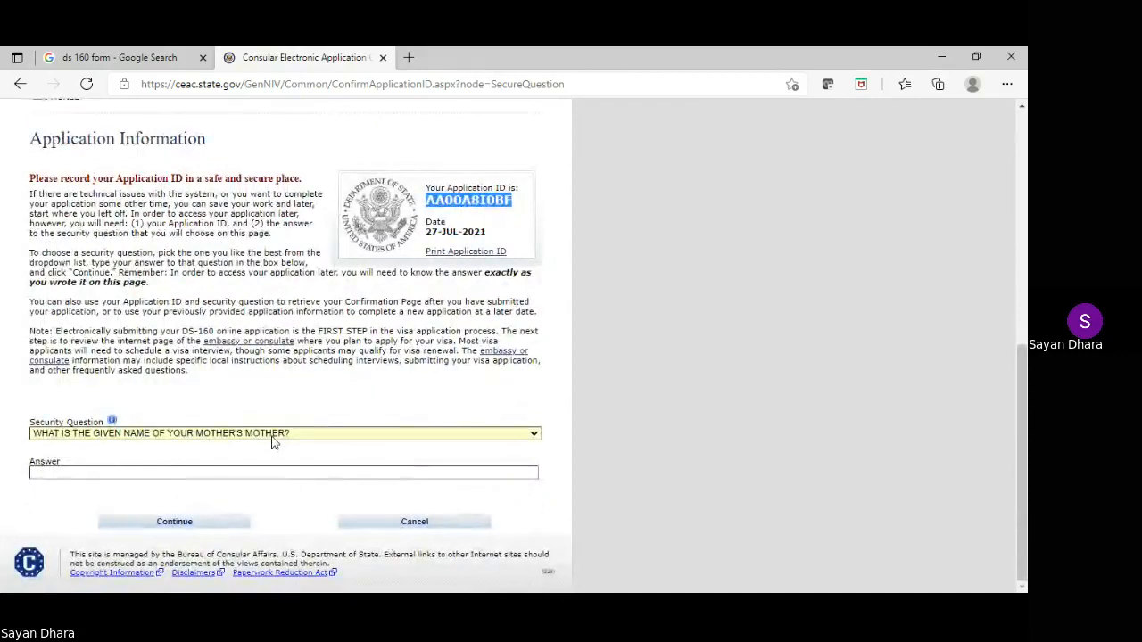
Choose 'In what city or town was your first job?' as security question, enter its answer, and continue
{"action": "left_click", "coordinate": [273, 438]}
{"action": "key", "text": "Down"}
{"action": "key", "text": "Down"}
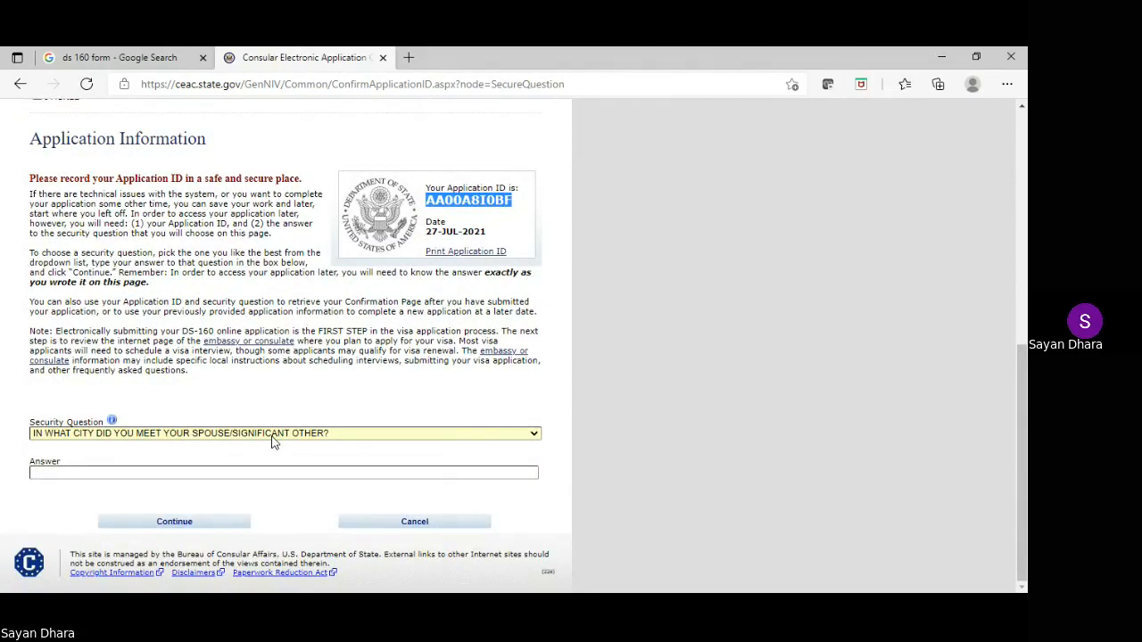
{"action": "key", "text": "Down"}
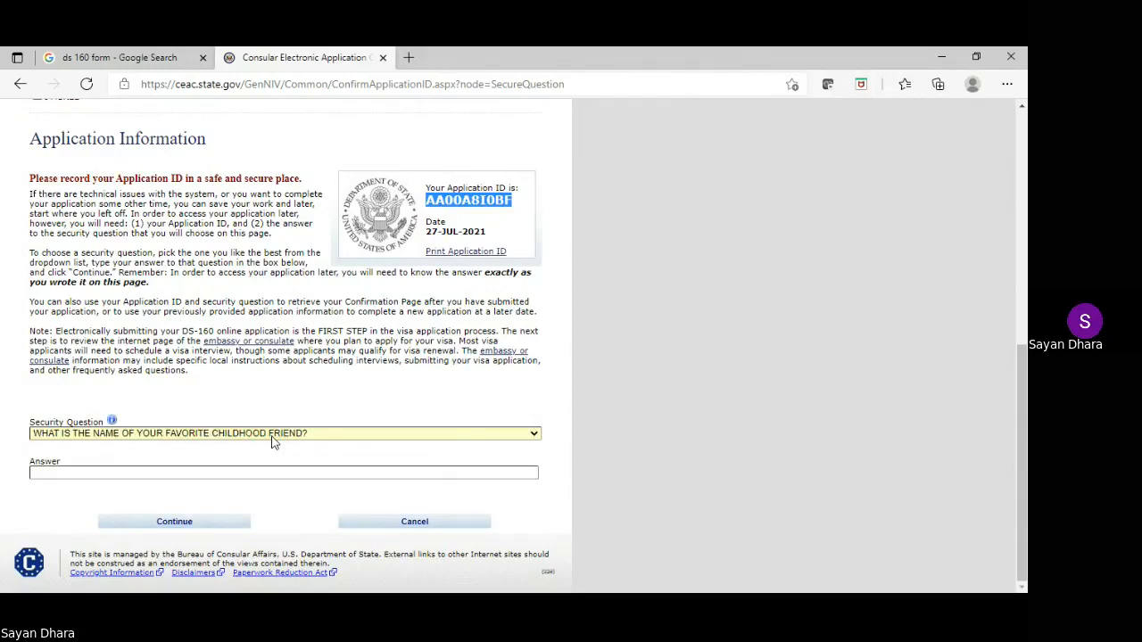
{"action": "key", "text": "Down"}
{"action": "key", "text": "Down"}
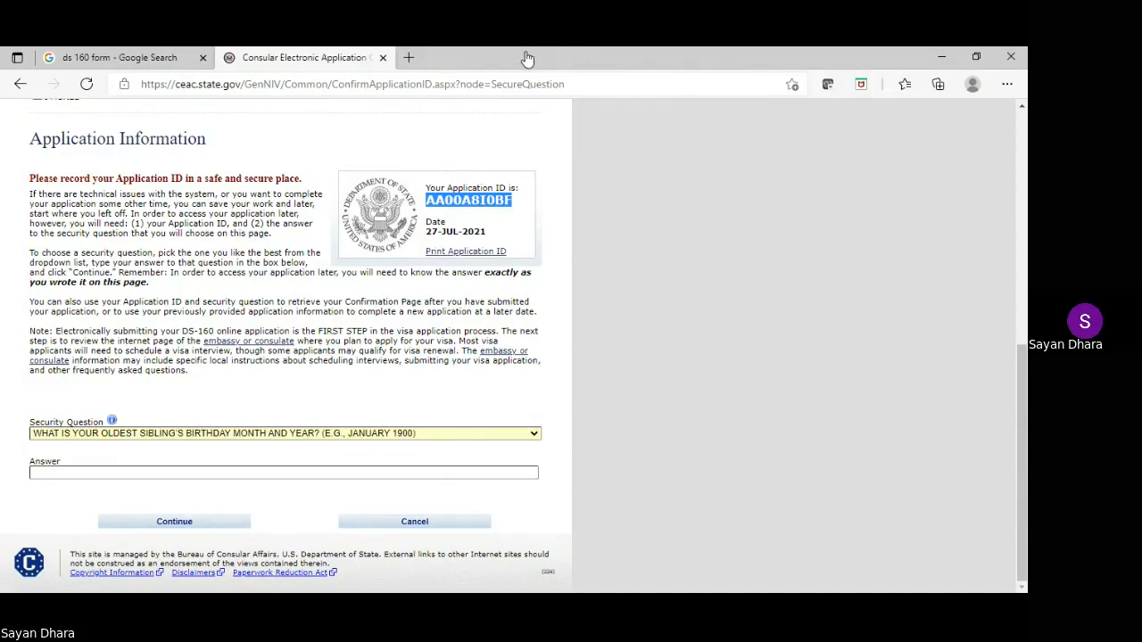
{"action": "key", "text": "alt+Tab"}
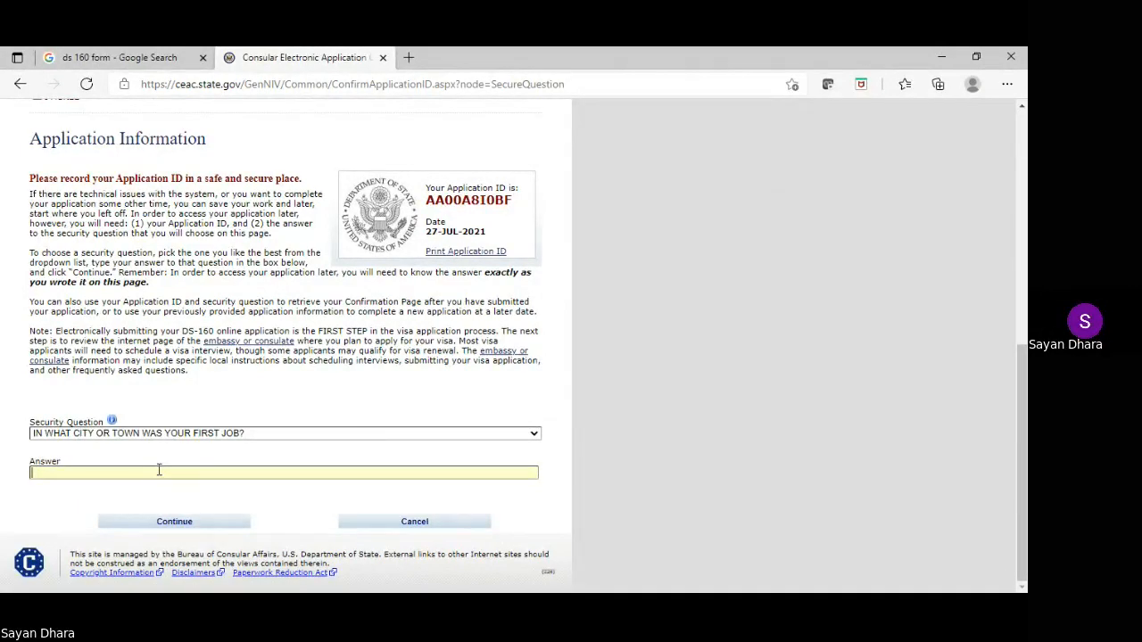
{"action": "type", "text": "MUMBAI"}
{"action": "double_click", "coordinate": [455, 202]}
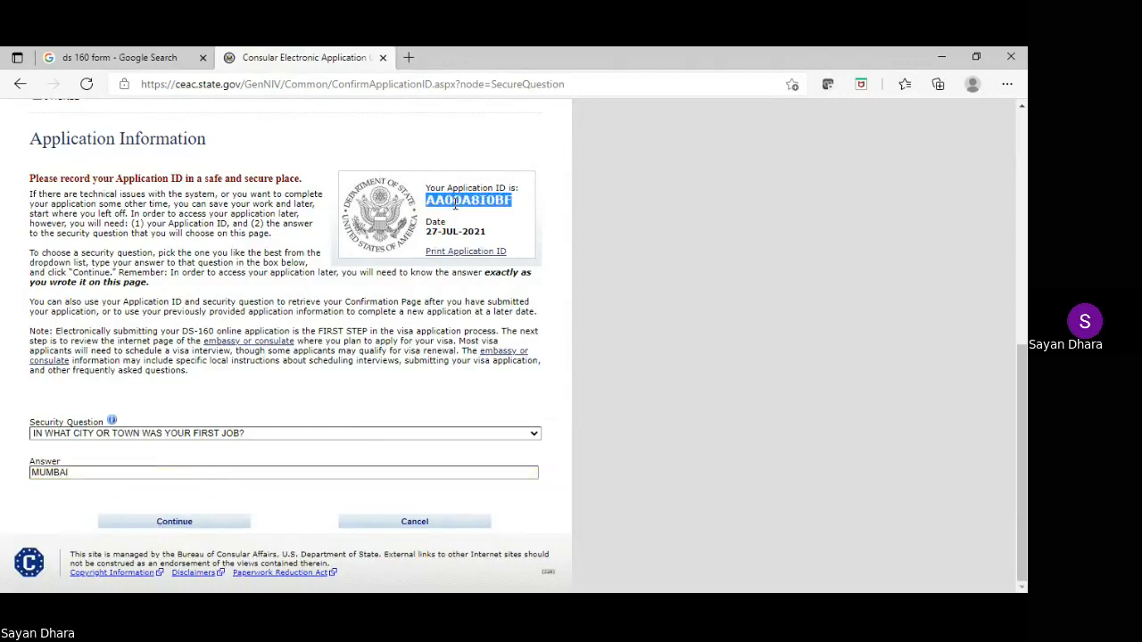
{"action": "left_click", "coordinate": [184, 521]}
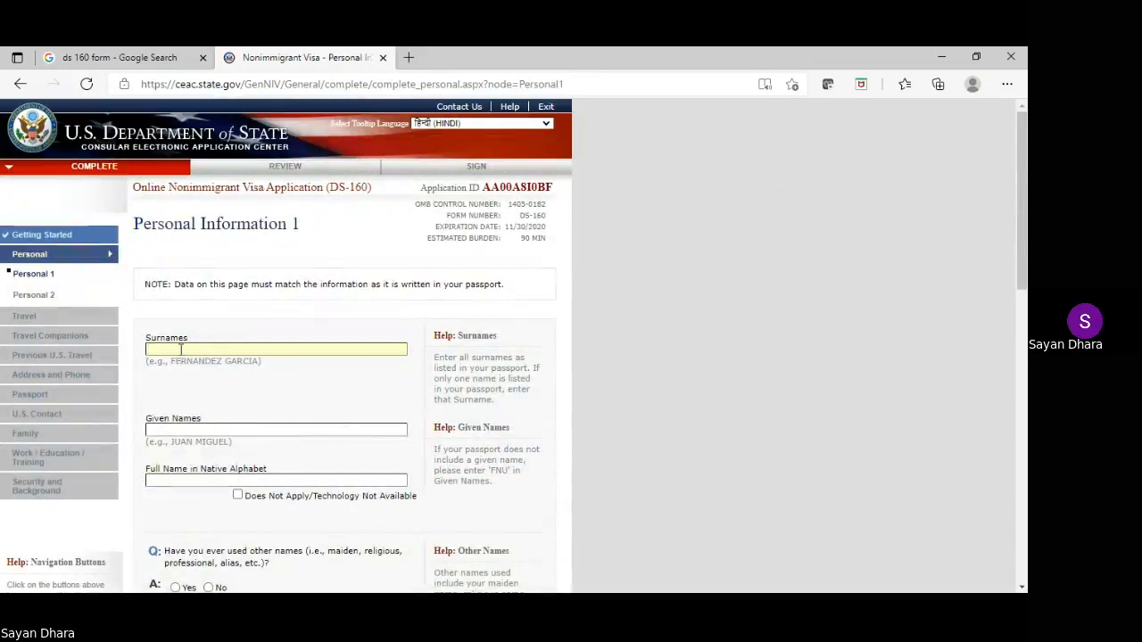
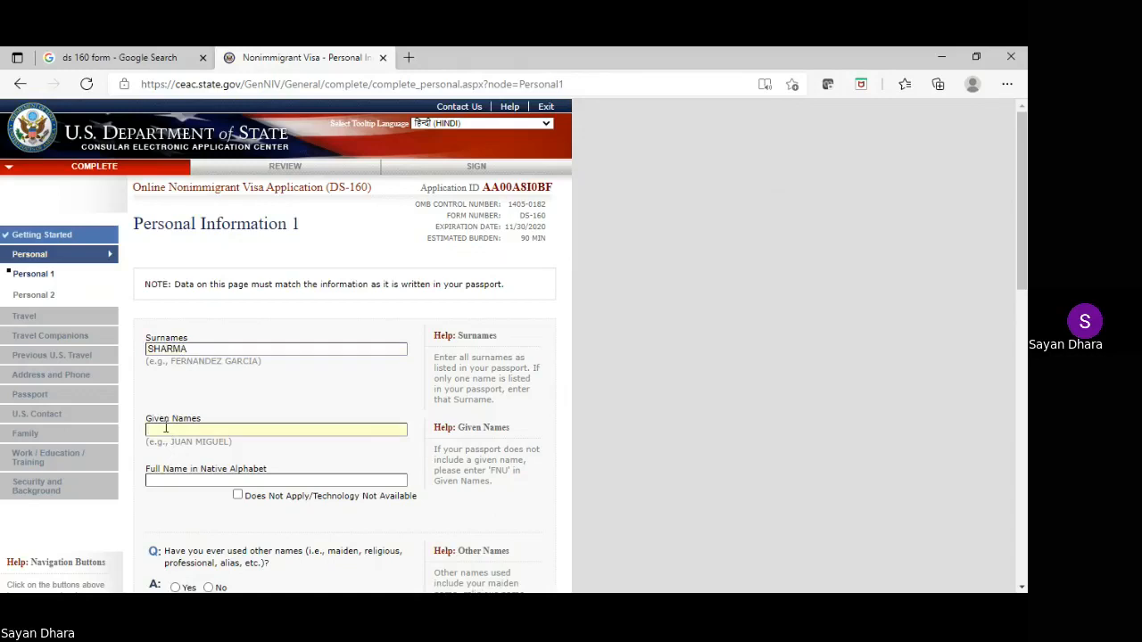
Enter the applicant's surname and given names, and mark the native-alphabet name Does Not Apply
{"action": "scroll", "coordinate": [356, 398], "scroll_direction": "down", "scroll_amount": 1}
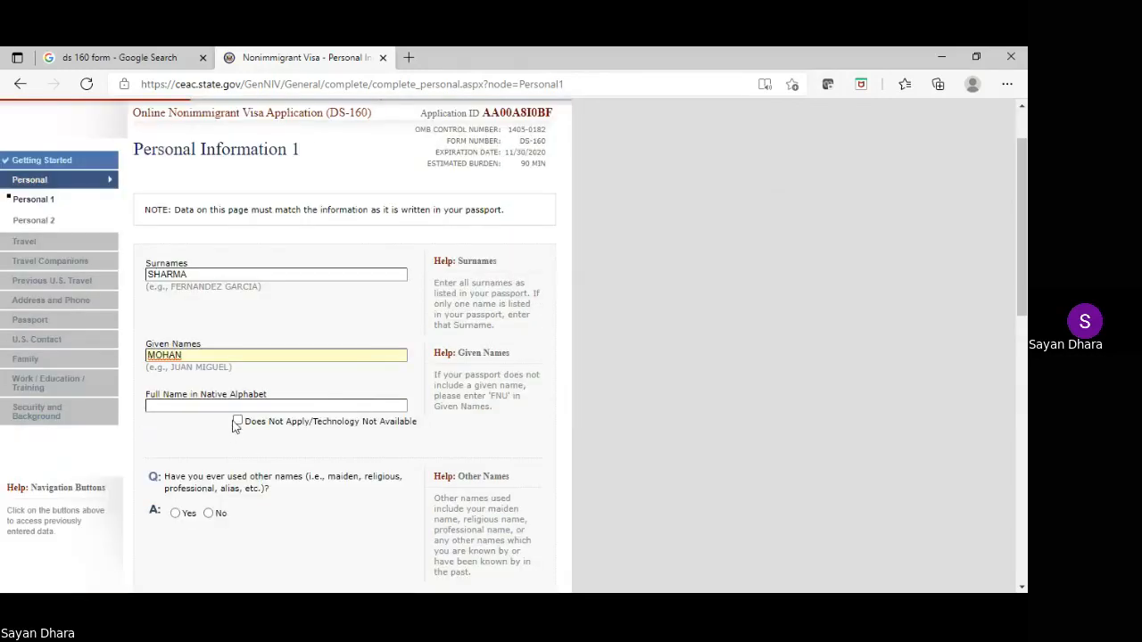
{"action": "left_click", "coordinate": [236, 423]}
Answer No to having used other names and to having a telecode
{"action": "scroll", "coordinate": [303, 472], "scroll_direction": "down", "scroll_amount": 1}
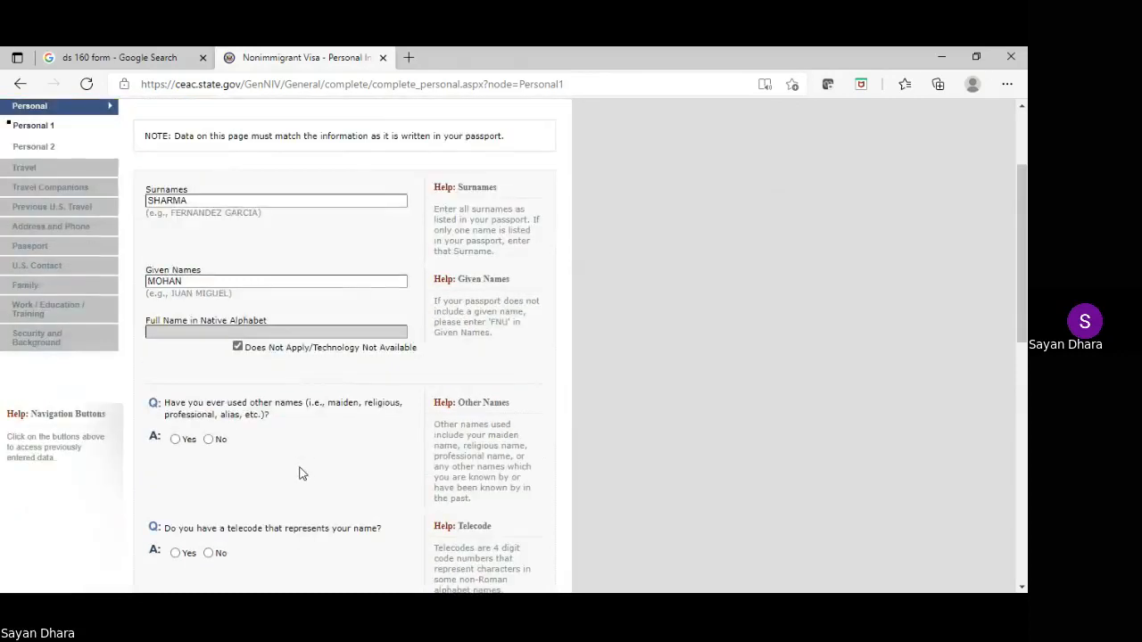
{"action": "left_click", "coordinate": [208, 439]}
{"action": "scroll", "coordinate": [346, 451], "scroll_direction": "up", "scroll_amount": 1}
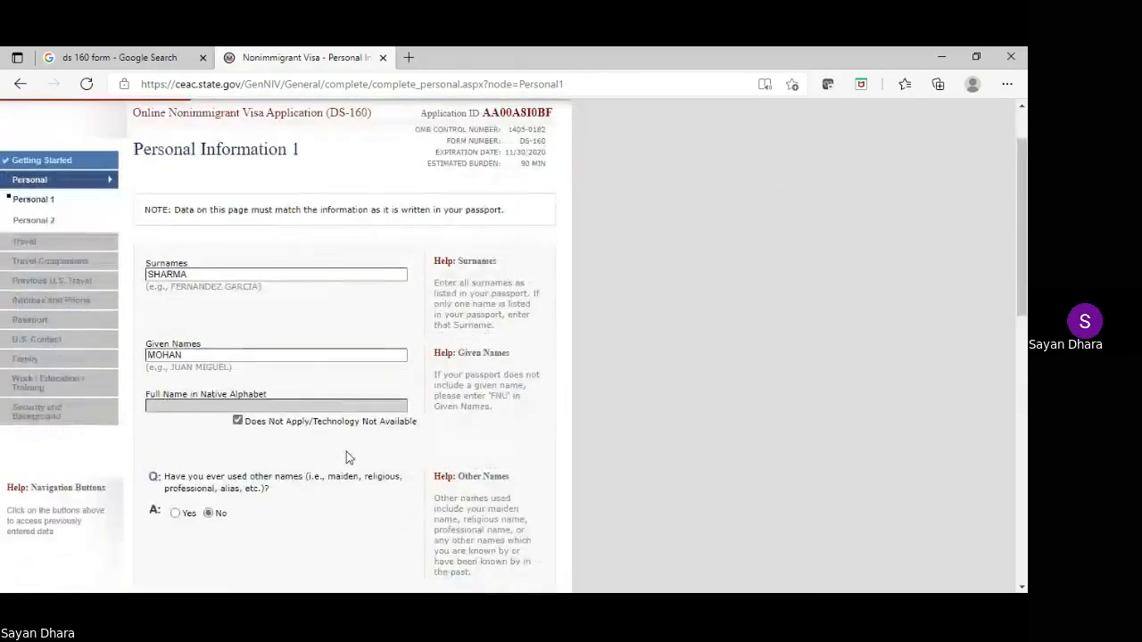
{"action": "scroll", "coordinate": [346, 451], "scroll_direction": "down", "scroll_amount": 2}
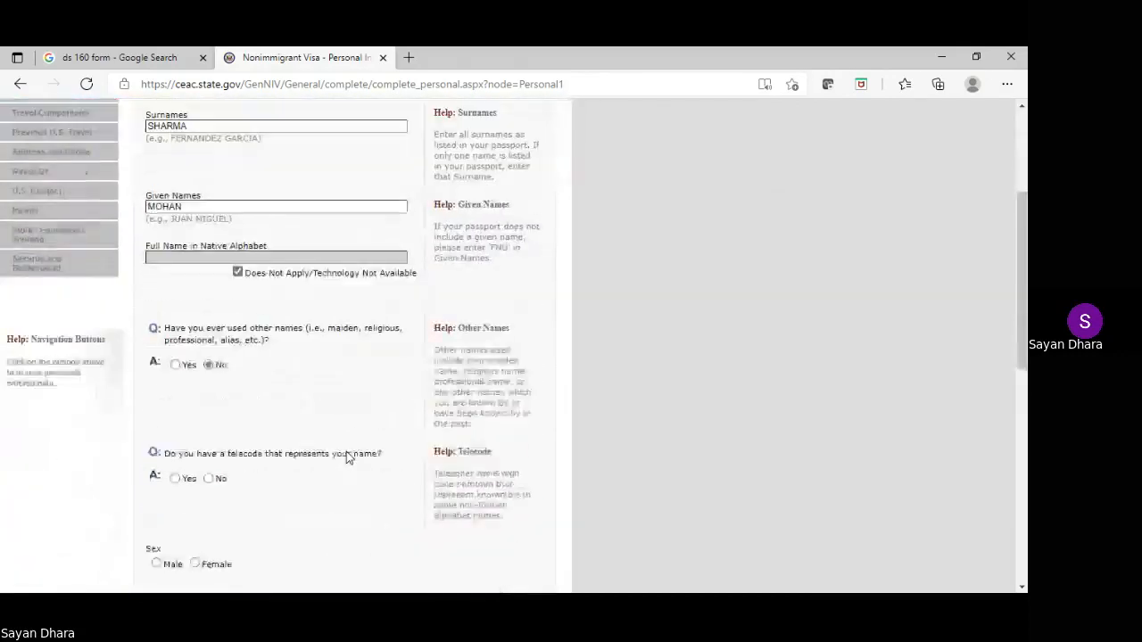
{"action": "left_click", "coordinate": [220, 482]}
{"action": "scroll", "coordinate": [277, 437], "scroll_direction": "down", "scroll_amount": 2}
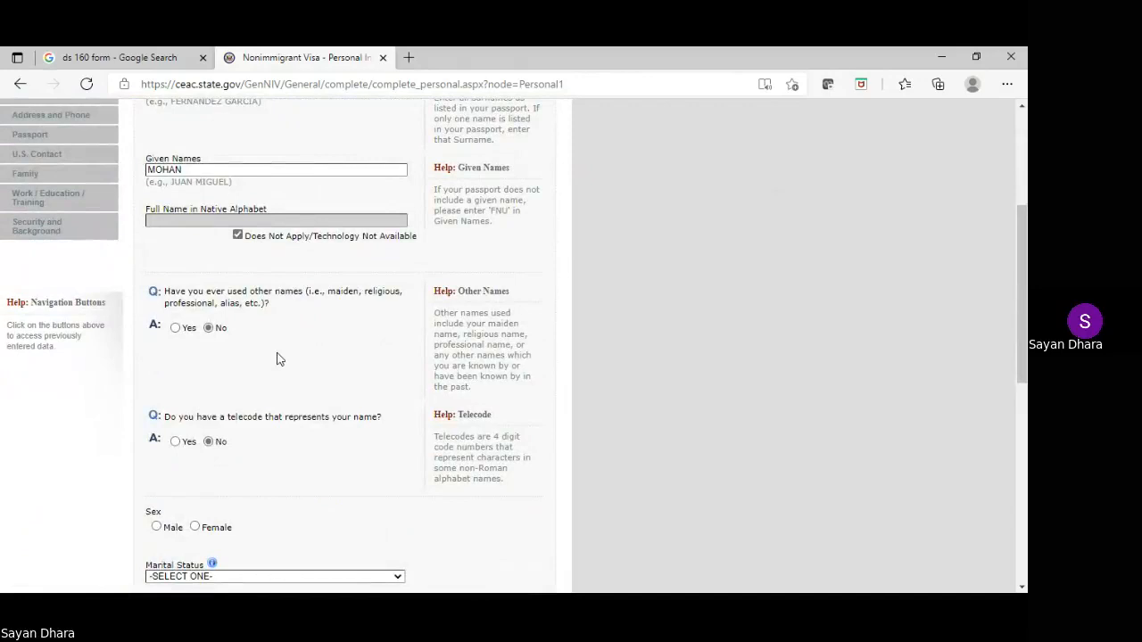
{"action": "scroll", "coordinate": [277, 358], "scroll_direction": "down", "scroll_amount": 2}
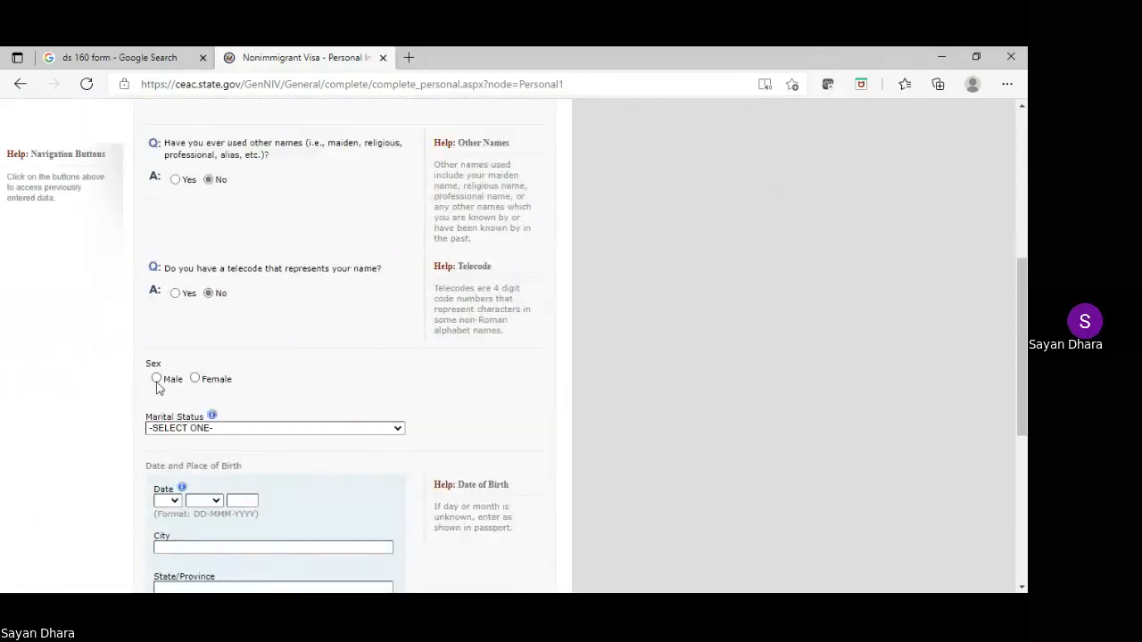
Set sex to Male, marital status to SINGLE, and enter the birth date
{"action": "left_click", "coordinate": [156, 380]}
{"action": "scroll", "coordinate": [477, 278], "scroll_direction": "down", "scroll_amount": 1}
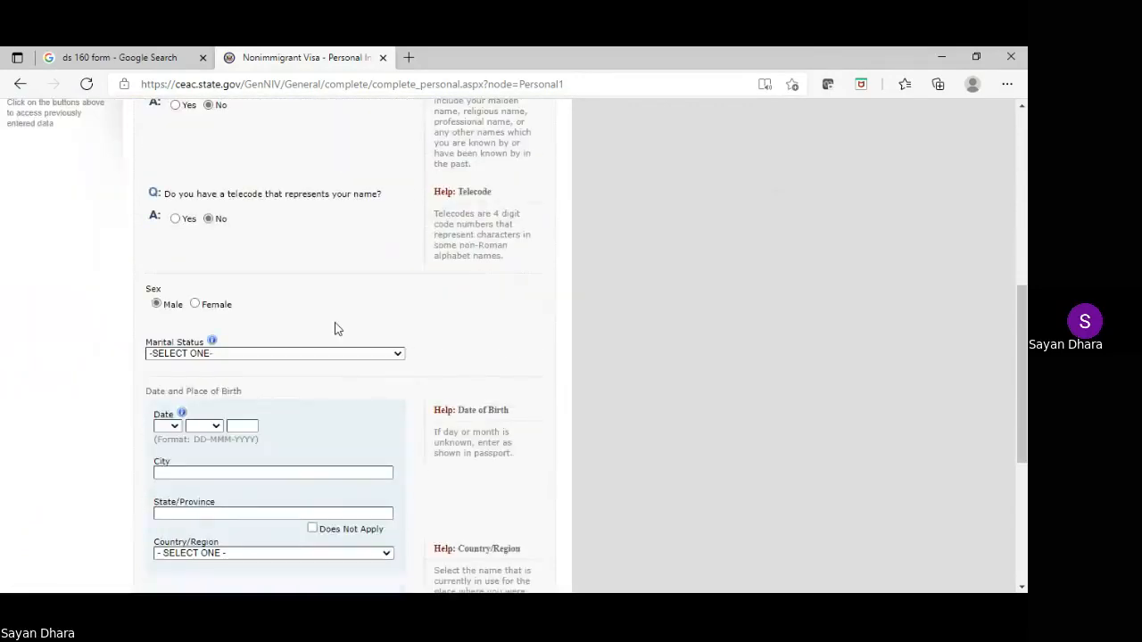
{"action": "left_click", "coordinate": [321, 357]}
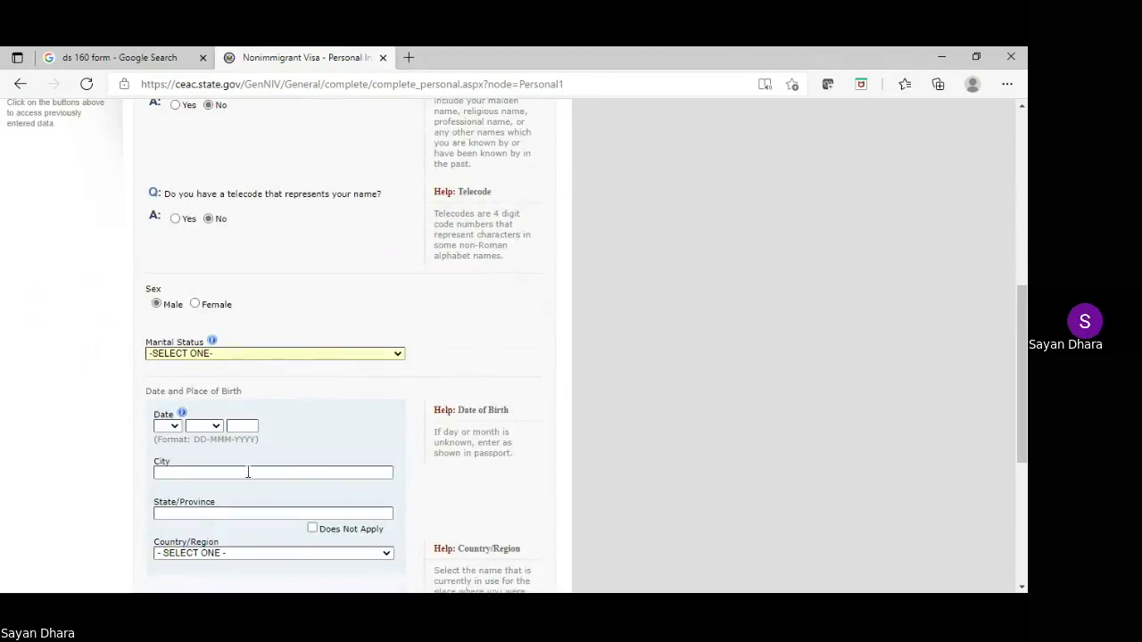
{"action": "key", "text": "s"}
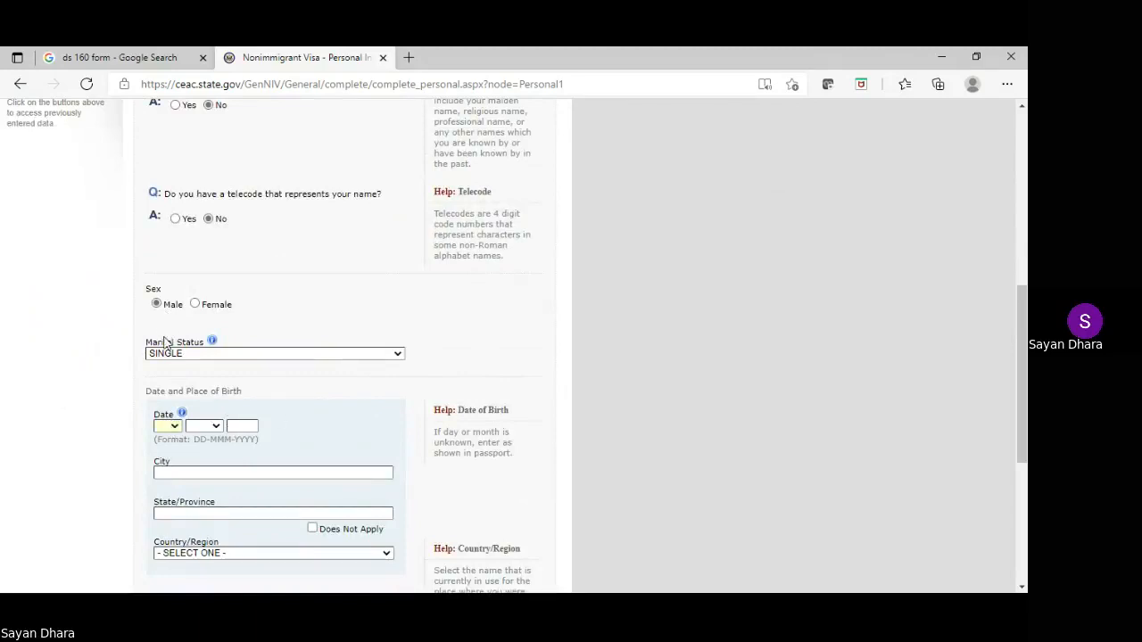
{"action": "type", "text": "12"}
{"action": "key", "text": "Tab"}
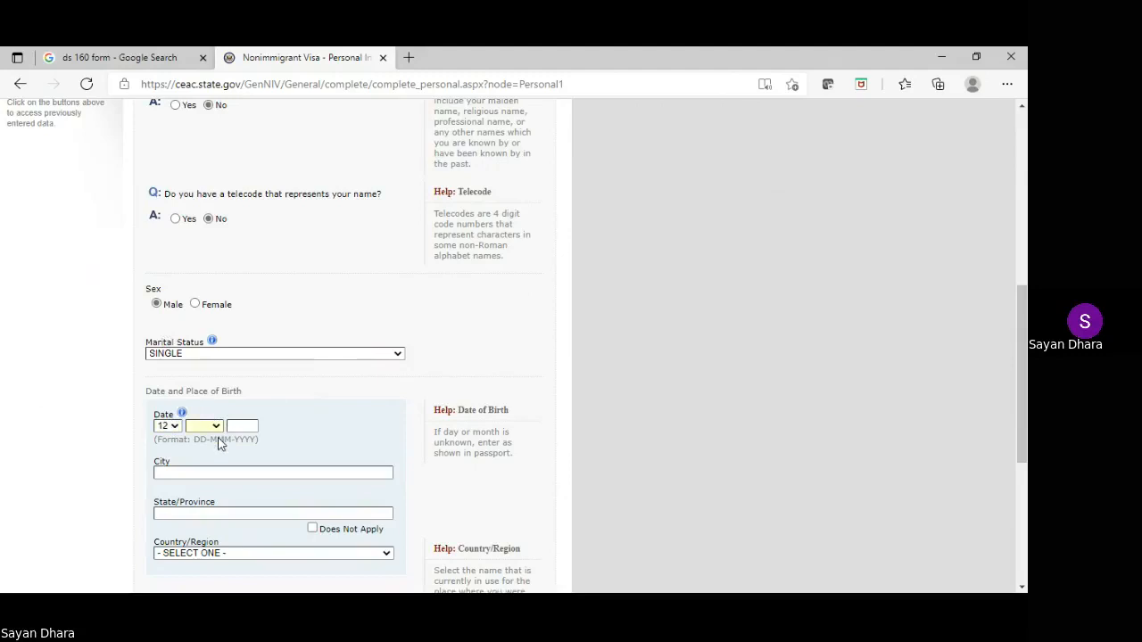
{"action": "type", "text": "jul"}
{"action": "type", "text": "27"}
{"action": "type", "text": "1990"}
Enter MUMBAI as the city of birth, replacing DELHI
{"action": "left_click", "coordinate": [199, 473]}
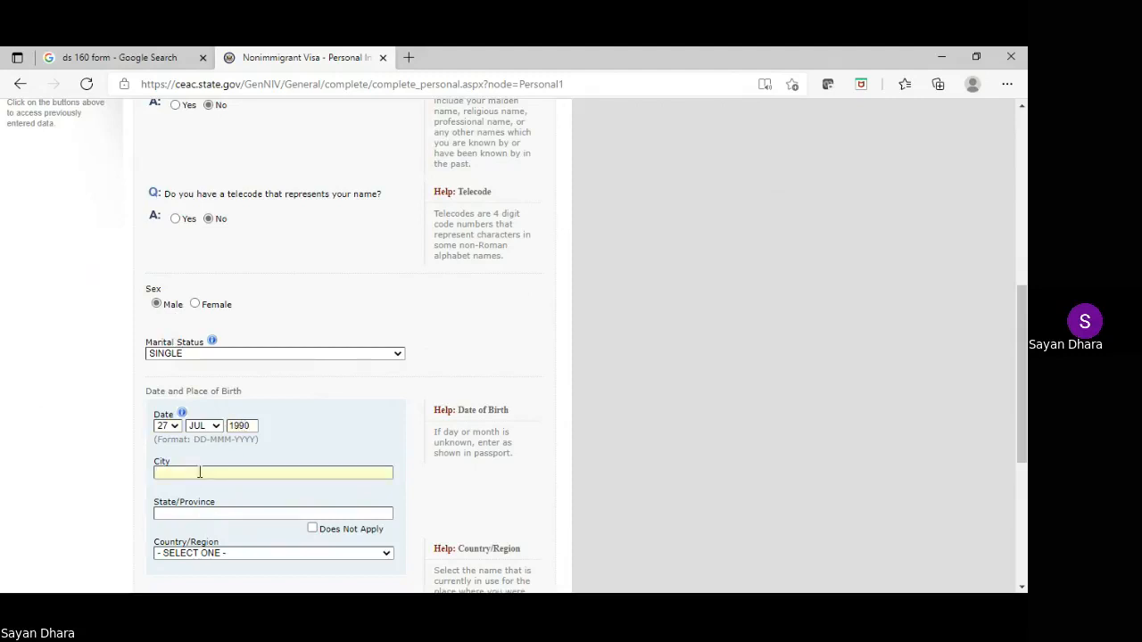
{"action": "type", "text": "DELHI"}
{"action": "double_click", "coordinate": [165, 472]}
{"action": "type", "text": "MUMBAI"}
Set the birth state to MAHARSTRA and birth country to INDIA
{"action": "left_click", "coordinate": [207, 516]}
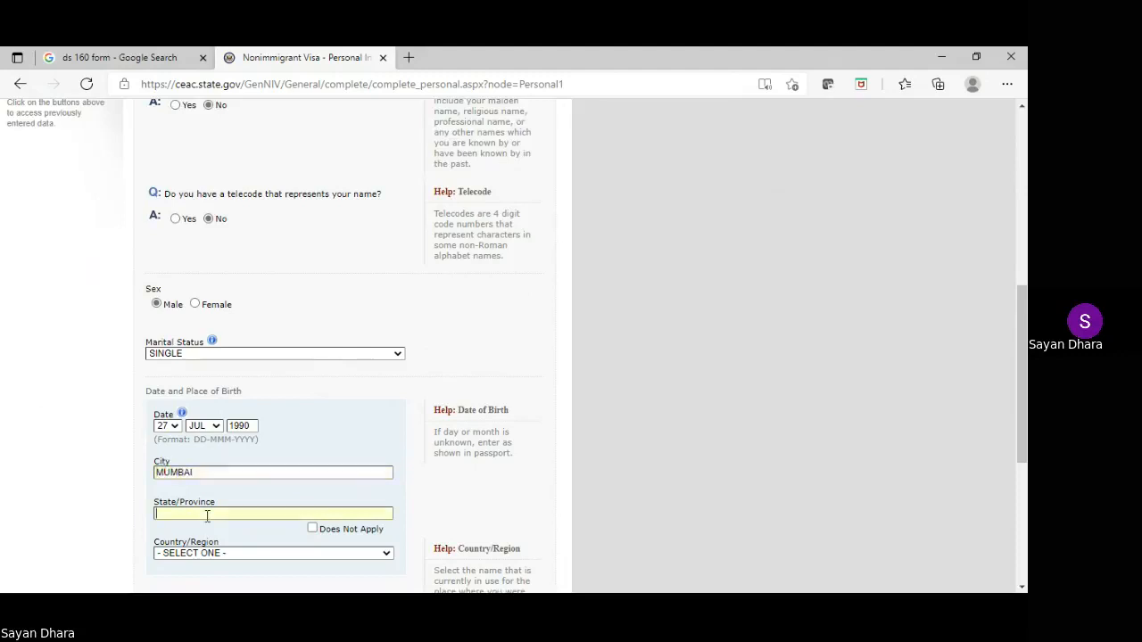
{"action": "type", "text": "MAHA"}
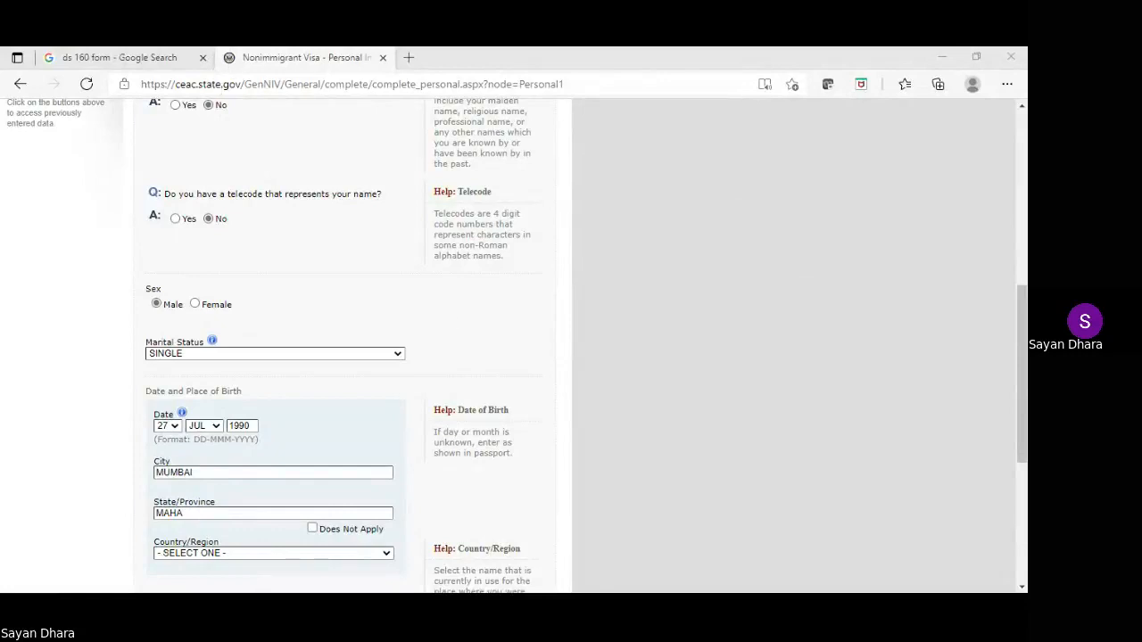
{"action": "key", "text": "alt+Tab"}
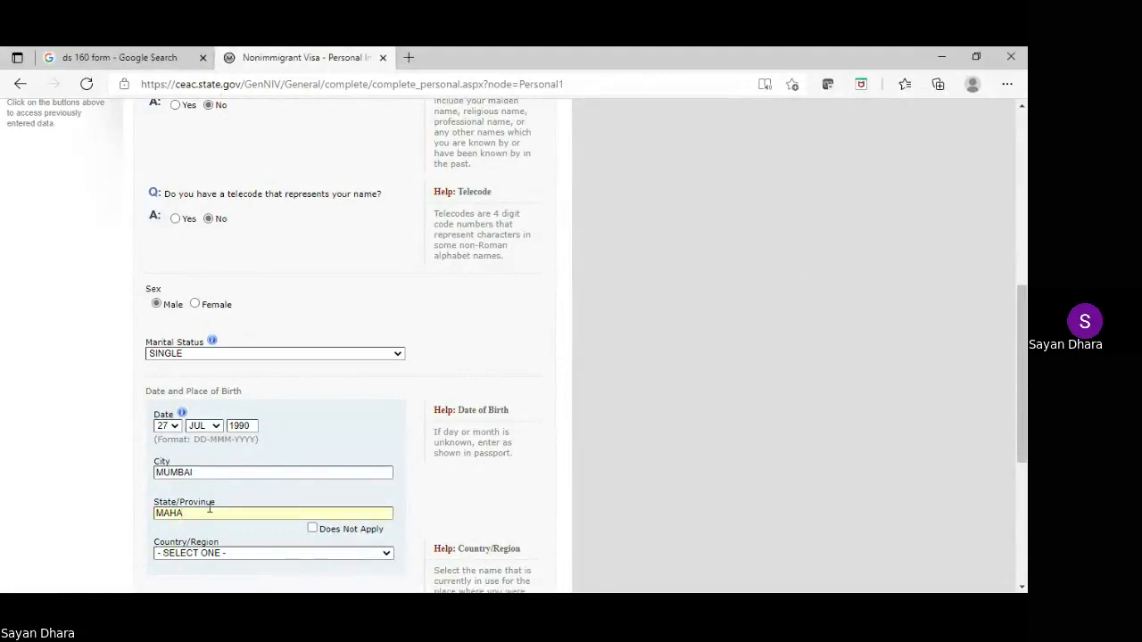
{"action": "type", "text": "RSTRA"}
{"action": "scroll", "coordinate": [253, 412], "scroll_direction": "down", "scroll_amount": 1}
{"action": "left_click", "coordinate": [219, 483]}
{"action": "type", "text": "i"}
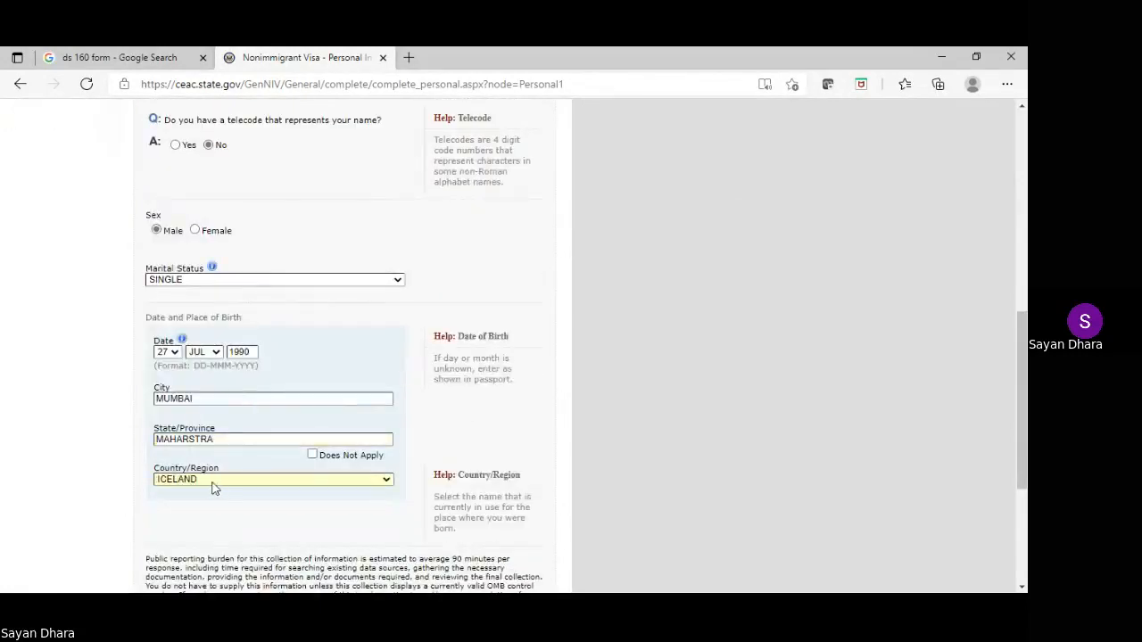
{"action": "type", "text": "n"}
{"action": "scroll", "coordinate": [214, 488], "scroll_direction": "down", "scroll_amount": 3}
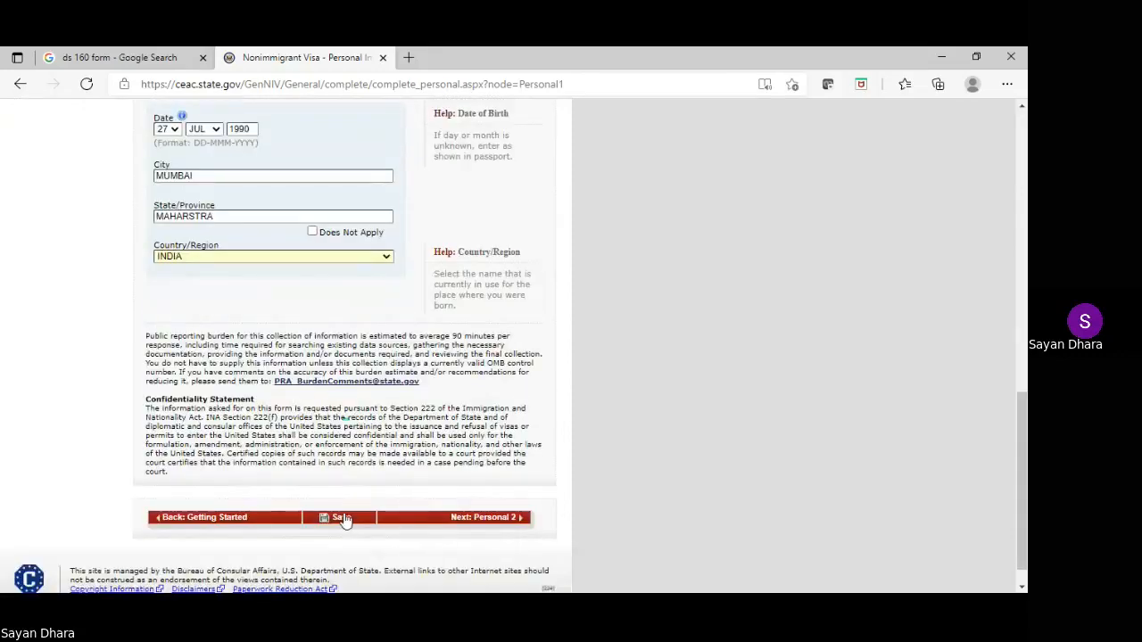
Save Personal Information 1, continue the application, and review the page
{"action": "left_click", "coordinate": [343, 519]}
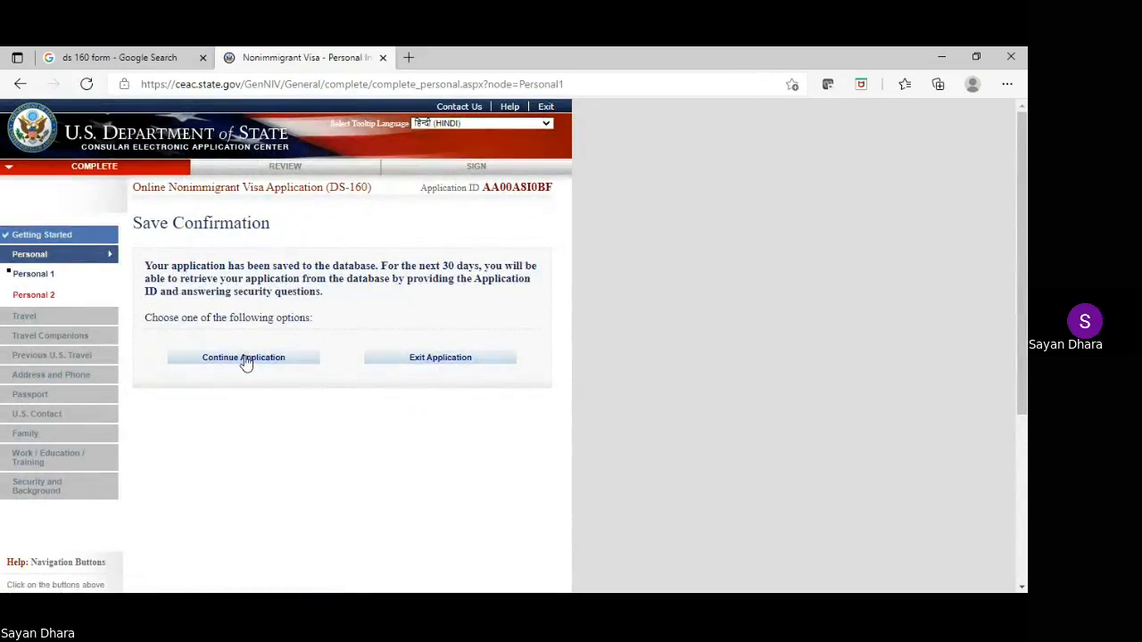
{"action": "left_click", "coordinate": [244, 357]}
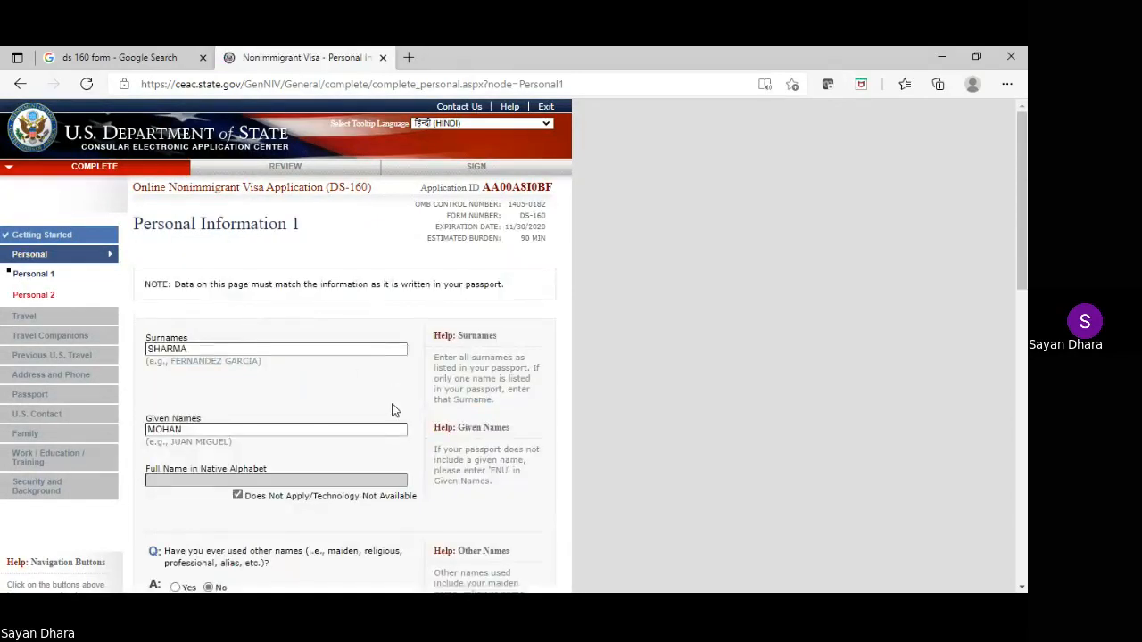
{"action": "double_click", "coordinate": [510, 189]}
{"action": "scroll", "coordinate": [566, 356], "scroll_direction": "down", "scroll_amount": 3}
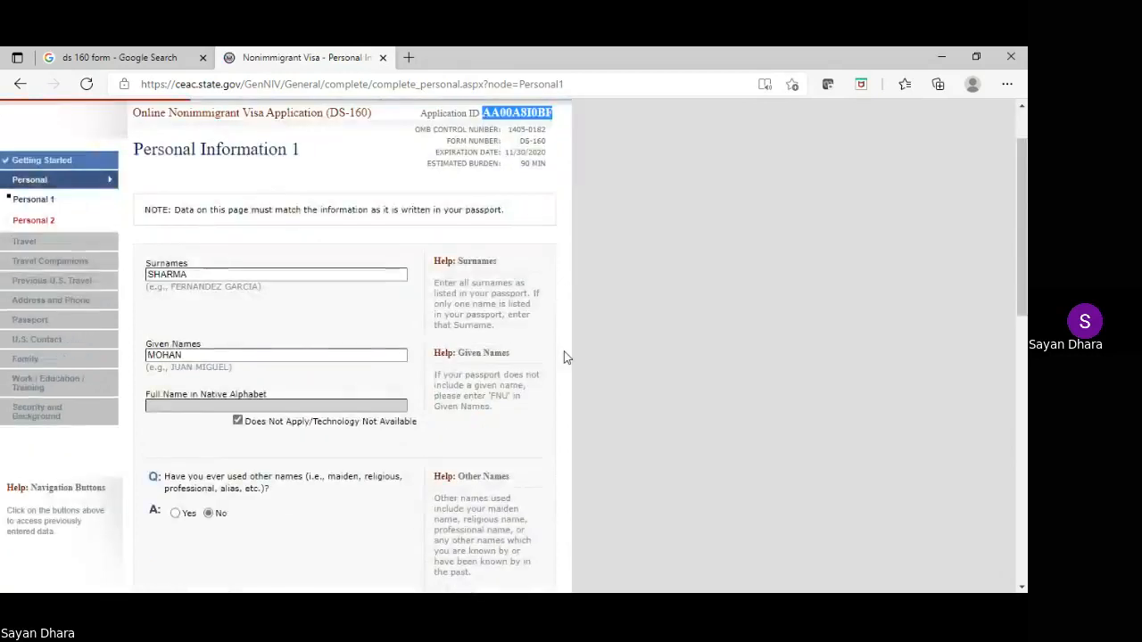
{"action": "scroll", "coordinate": [566, 357], "scroll_direction": "down", "scroll_amount": 6}
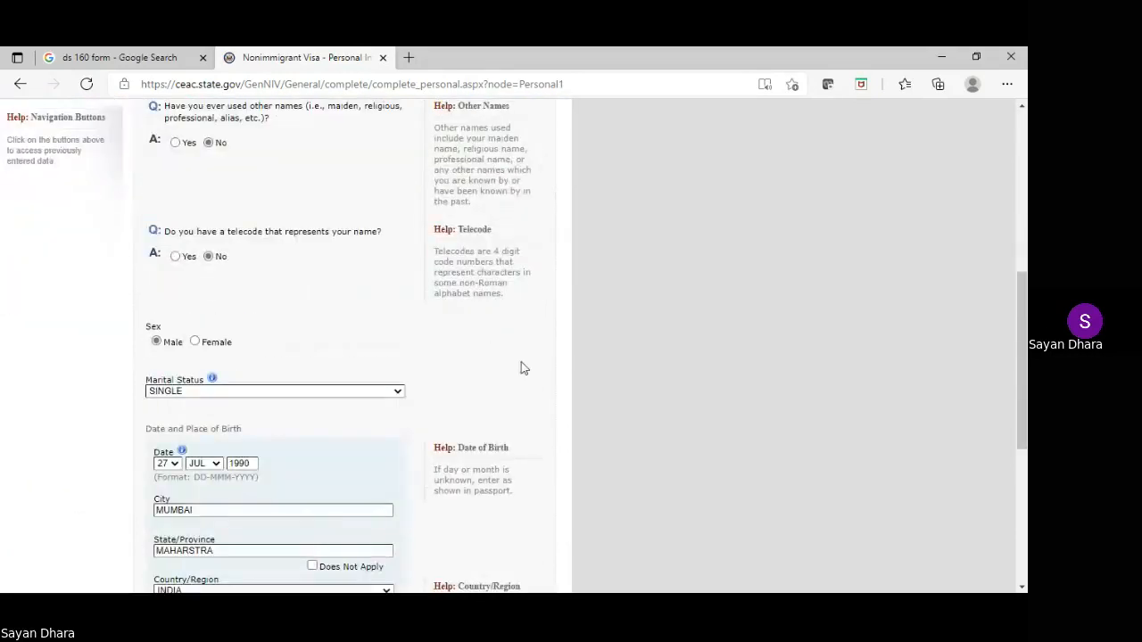
{"action": "scroll", "coordinate": [446, 384], "scroll_direction": "up", "scroll_amount": 9}
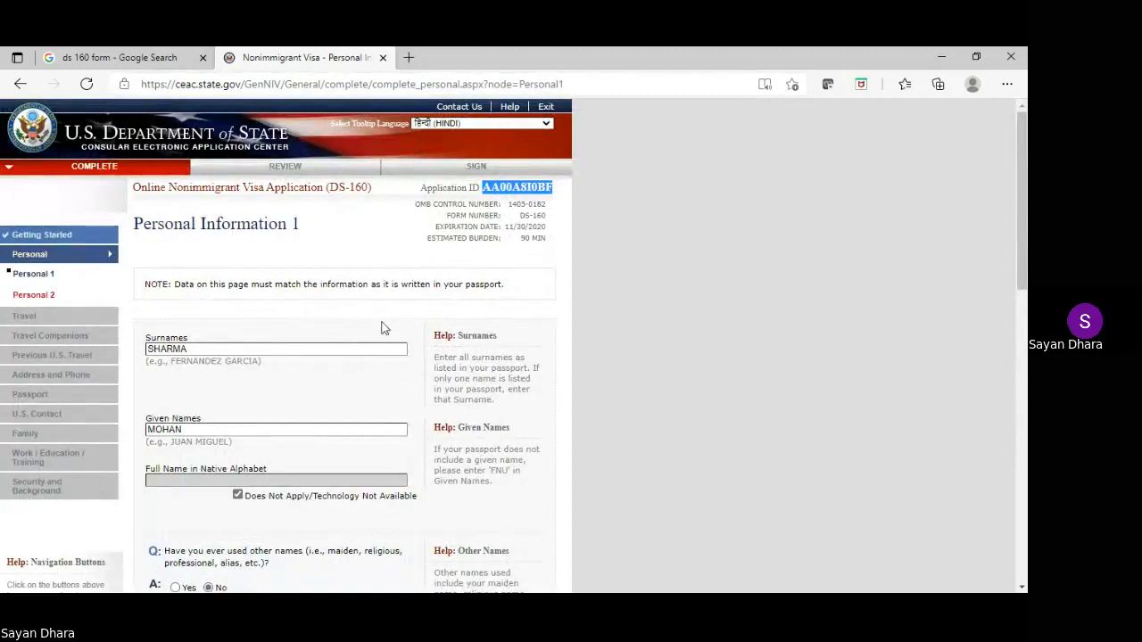
{"action": "scroll", "coordinate": [384, 326], "scroll_direction": "down", "scroll_amount": 10}
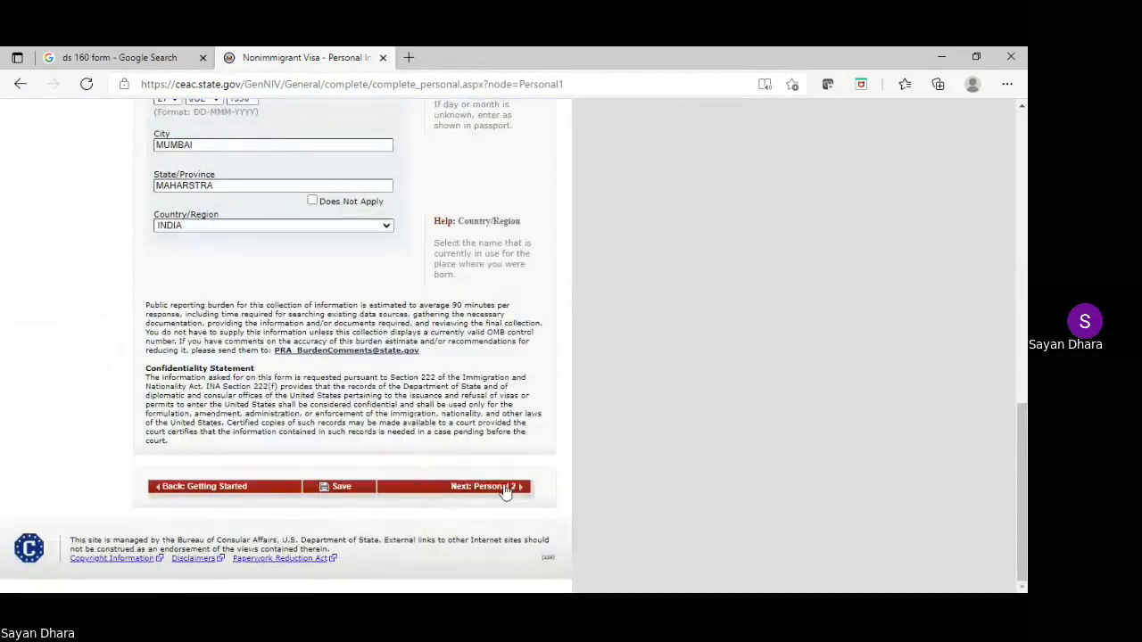
Save the page again and go to Next: Personal 2
{"action": "left_click", "coordinate": [335, 487]}
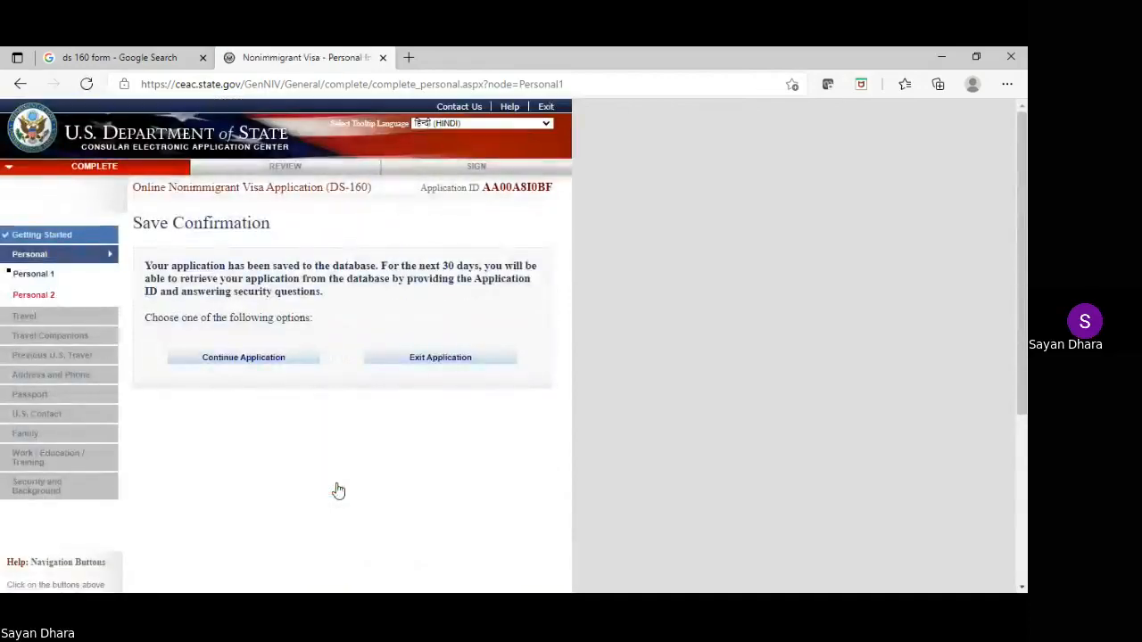
{"action": "left_click", "coordinate": [238, 360]}
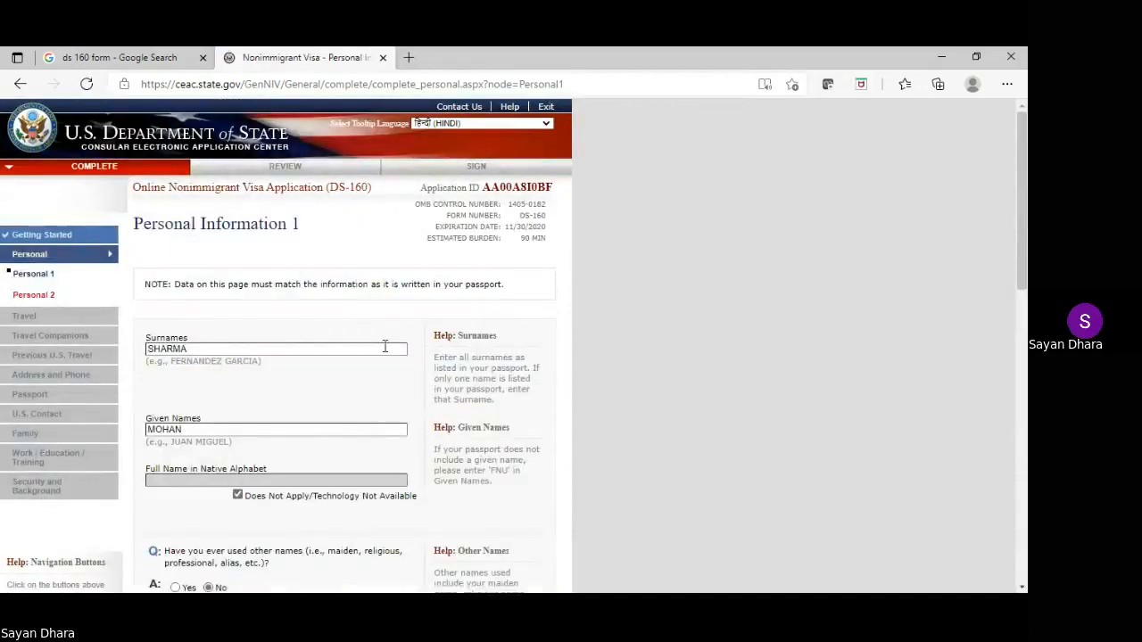
{"action": "scroll", "coordinate": [386, 348], "scroll_direction": "down", "scroll_amount": 8}
{"action": "scroll", "coordinate": [385, 348], "scroll_direction": "down", "scroll_amount": 2}
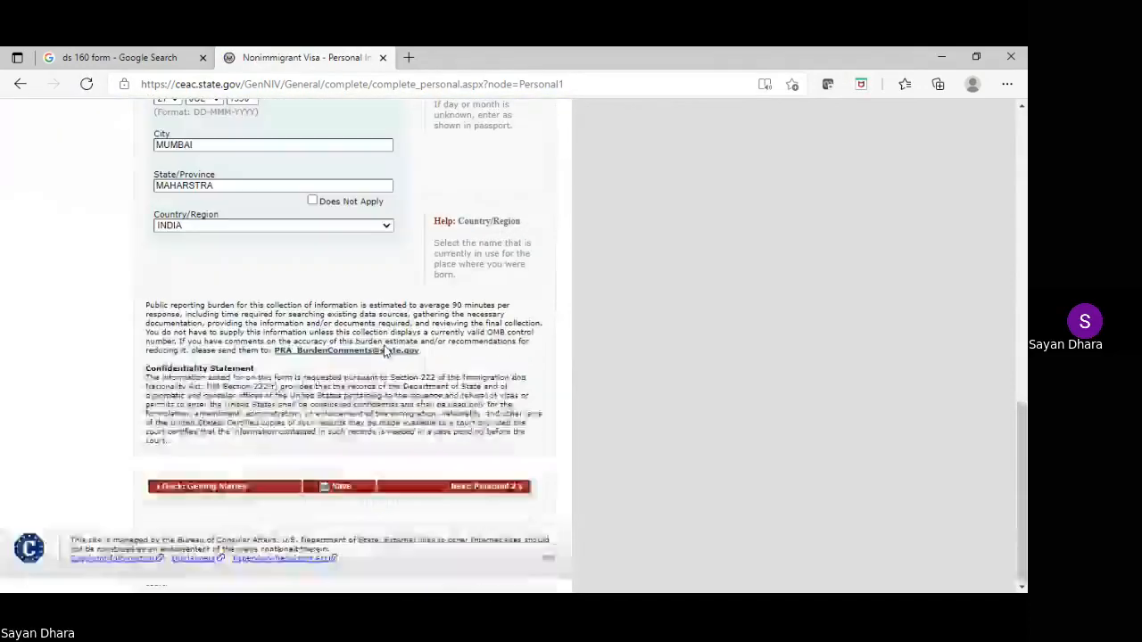
{"action": "left_click", "coordinate": [478, 488]}
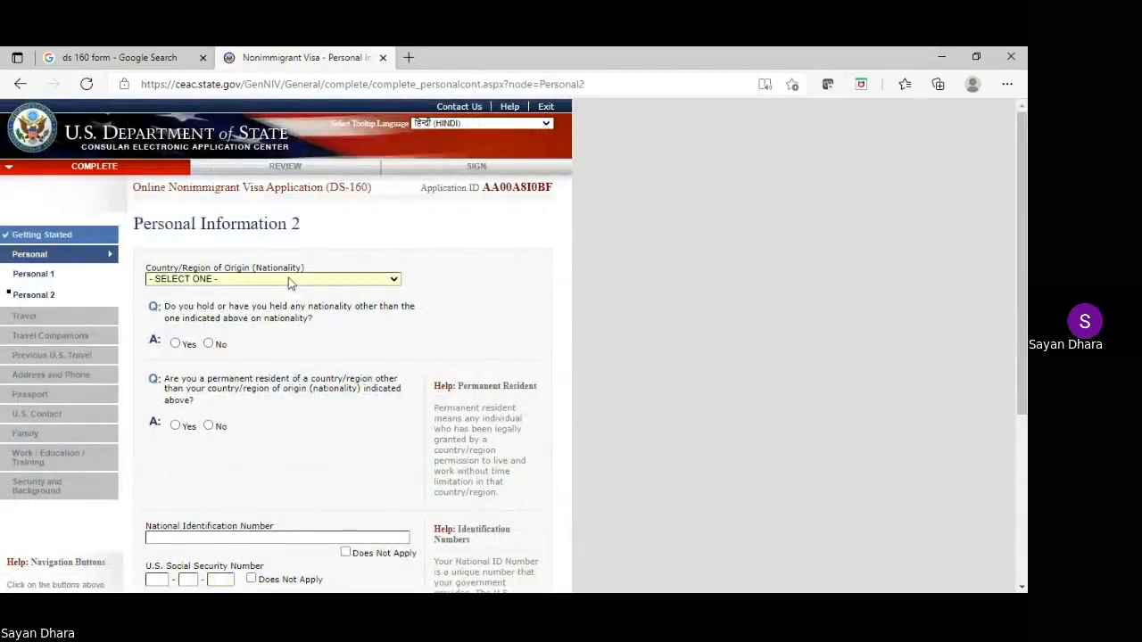
Set nationality to INDIA and answer No to other nationality and permanent residency
{"action": "type", "text": "in"}
{"action": "left_click", "coordinate": [210, 346]}
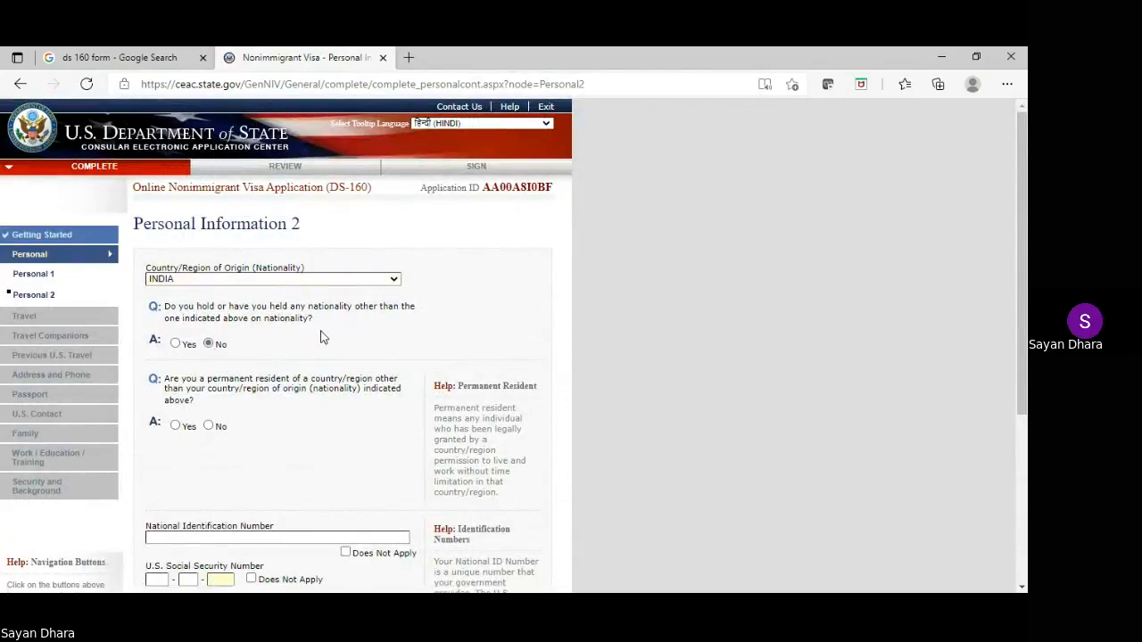
{"action": "scroll", "coordinate": [318, 334], "scroll_direction": "down", "scroll_amount": 1}
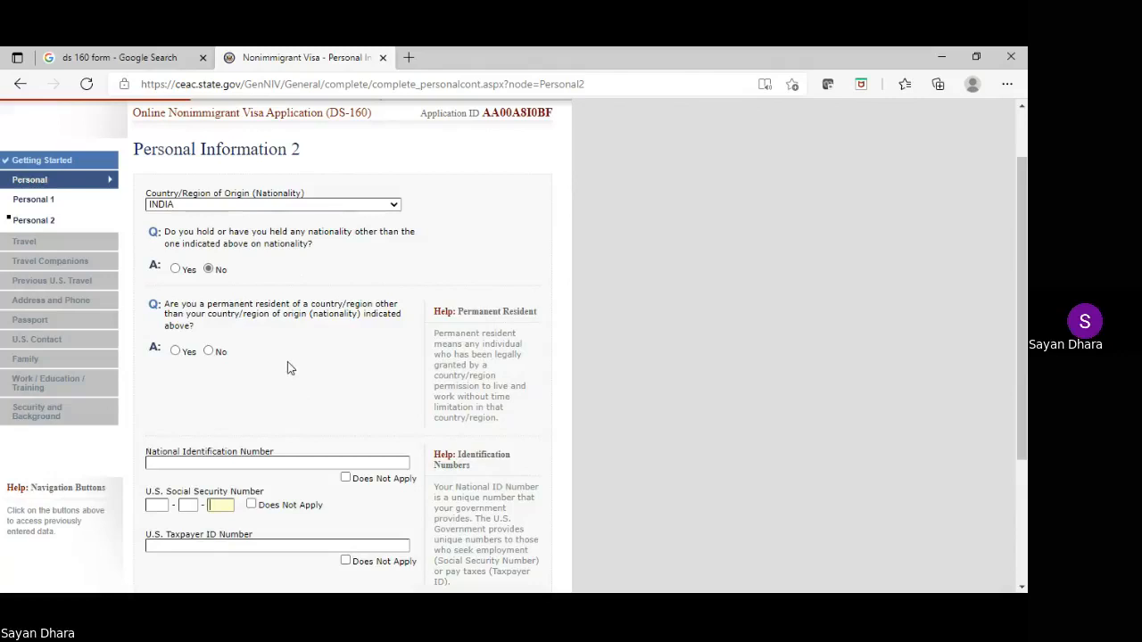
{"action": "left_click", "coordinate": [208, 352]}
{"action": "scroll", "coordinate": [205, 355], "scroll_direction": "up", "scroll_amount": 1}
{"action": "scroll", "coordinate": [365, 352], "scroll_direction": "down", "scroll_amount": 1}
{"action": "scroll", "coordinate": [278, 287], "scroll_direction": "down", "scroll_amount": 1}
{"action": "scroll", "coordinate": [277, 287], "scroll_direction": "down", "scroll_amount": 1}
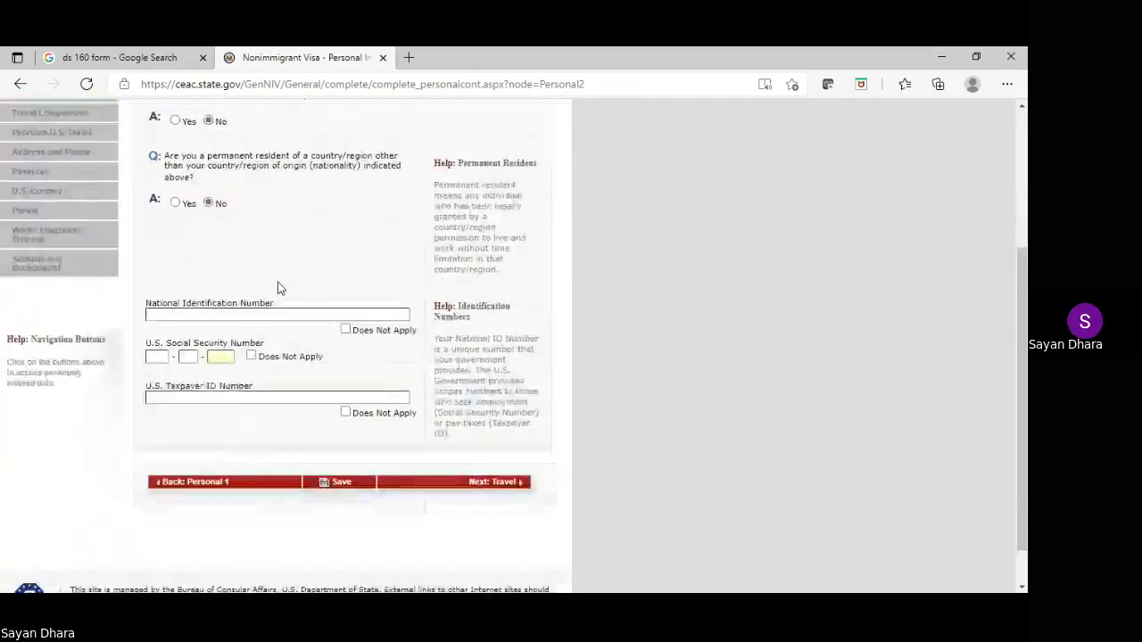
Mark National ID, Social Security and Taxpayer ID numbers Does Not Apply, then save
{"action": "left_click", "coordinate": [346, 330]}
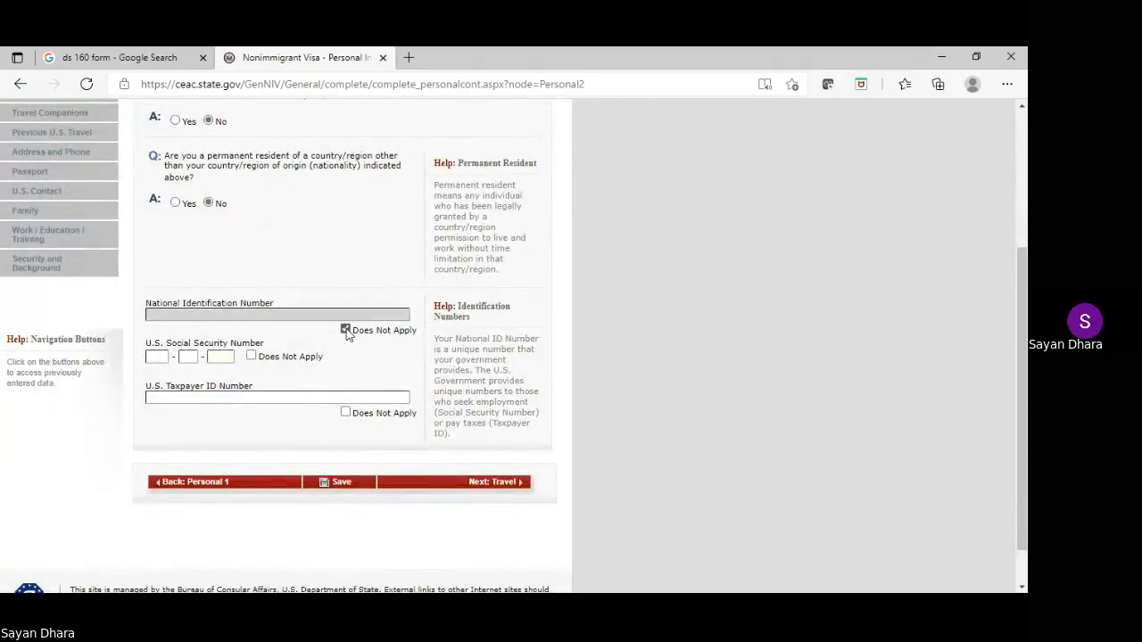
{"action": "left_click", "coordinate": [252, 357]}
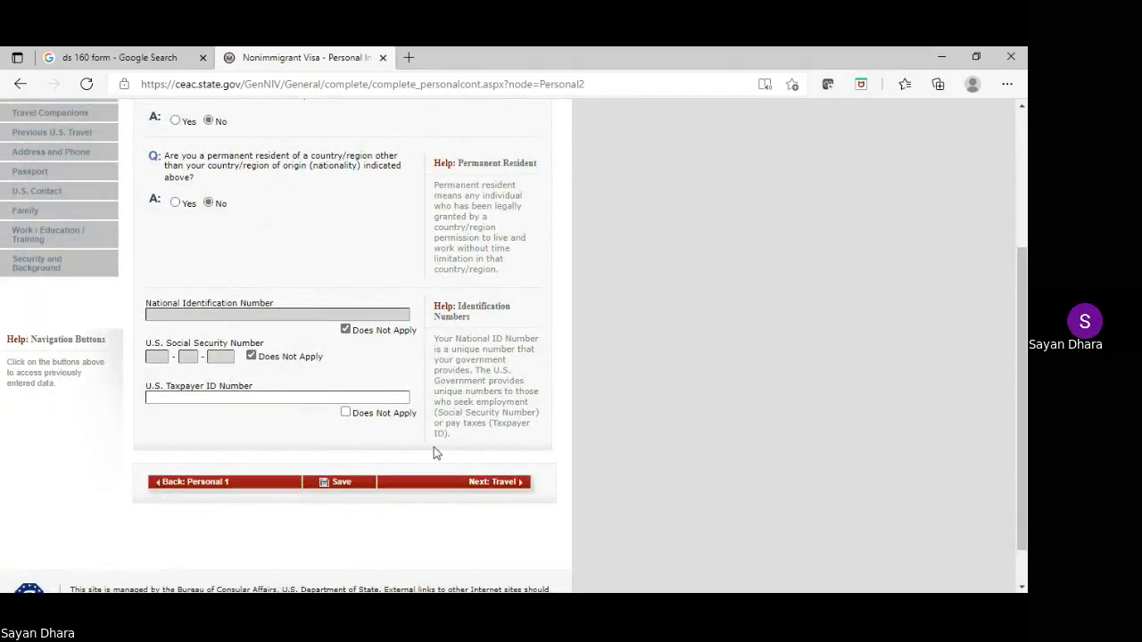
{"action": "left_click", "coordinate": [345, 413]}
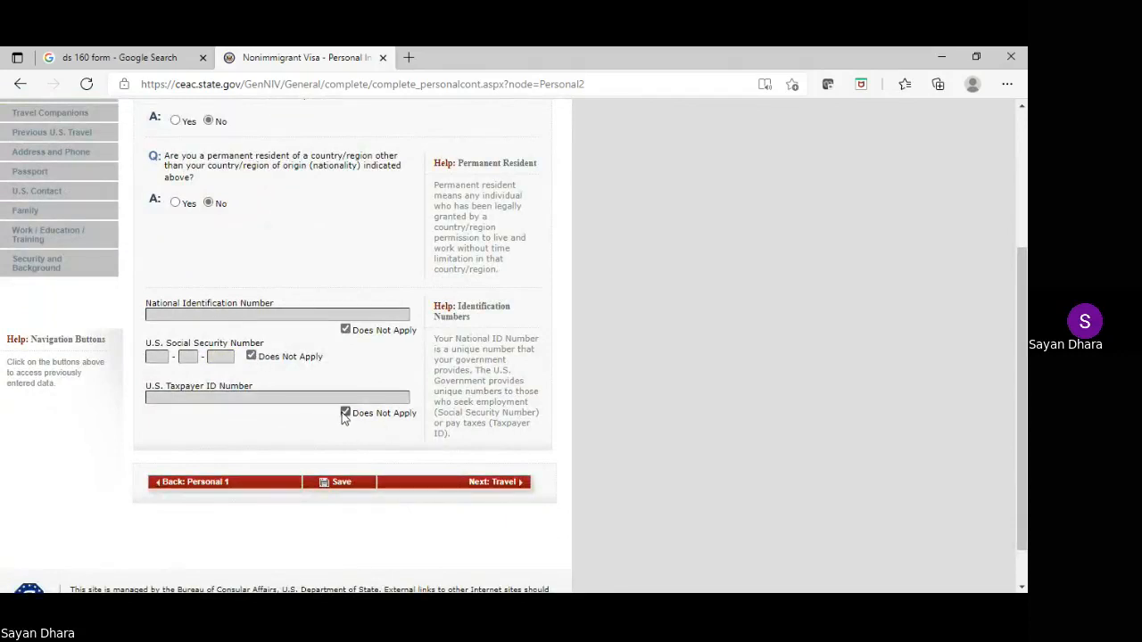
{"action": "left_click", "coordinate": [337, 486]}
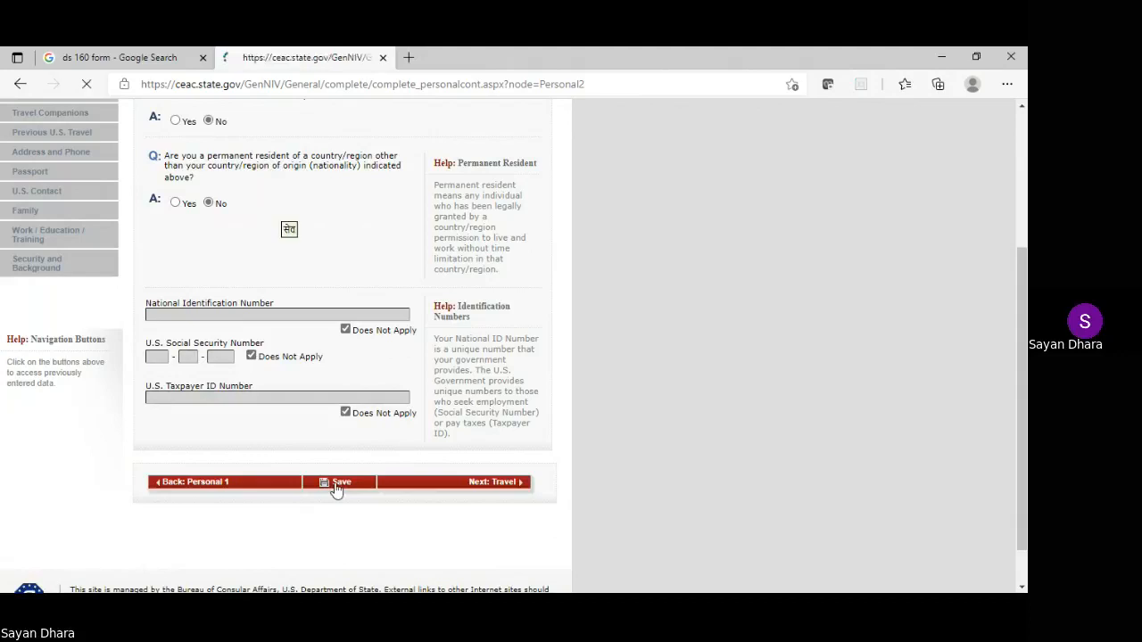
Continue the saved application, review Personal Information 2, and proceed to Next: Travel
{"action": "left_click", "coordinate": [246, 364]}
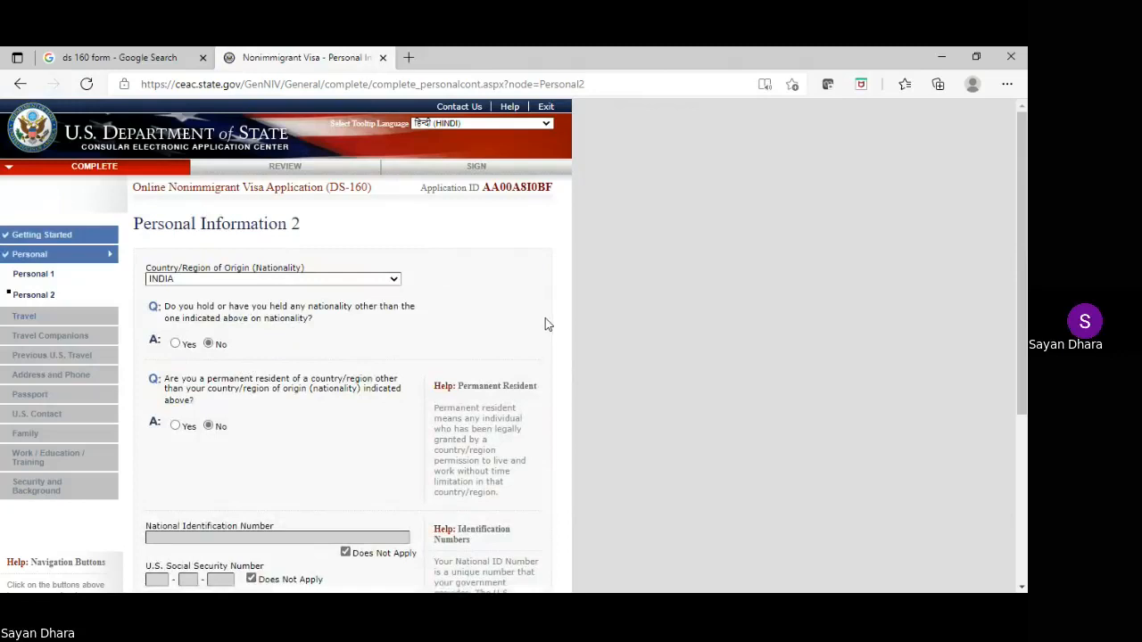
{"action": "scroll", "coordinate": [547, 324], "scroll_direction": "down", "scroll_amount": 3}
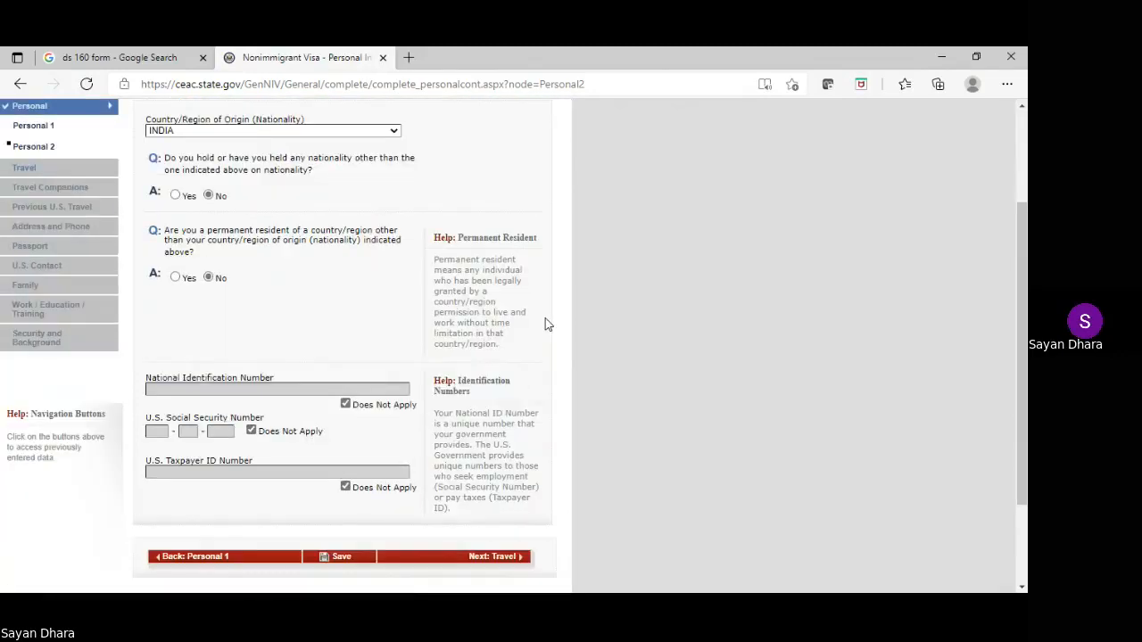
{"action": "scroll", "coordinate": [547, 323], "scroll_direction": "down", "scroll_amount": 2}
{"action": "scroll", "coordinate": [546, 324], "scroll_direction": "down", "scroll_amount": 1}
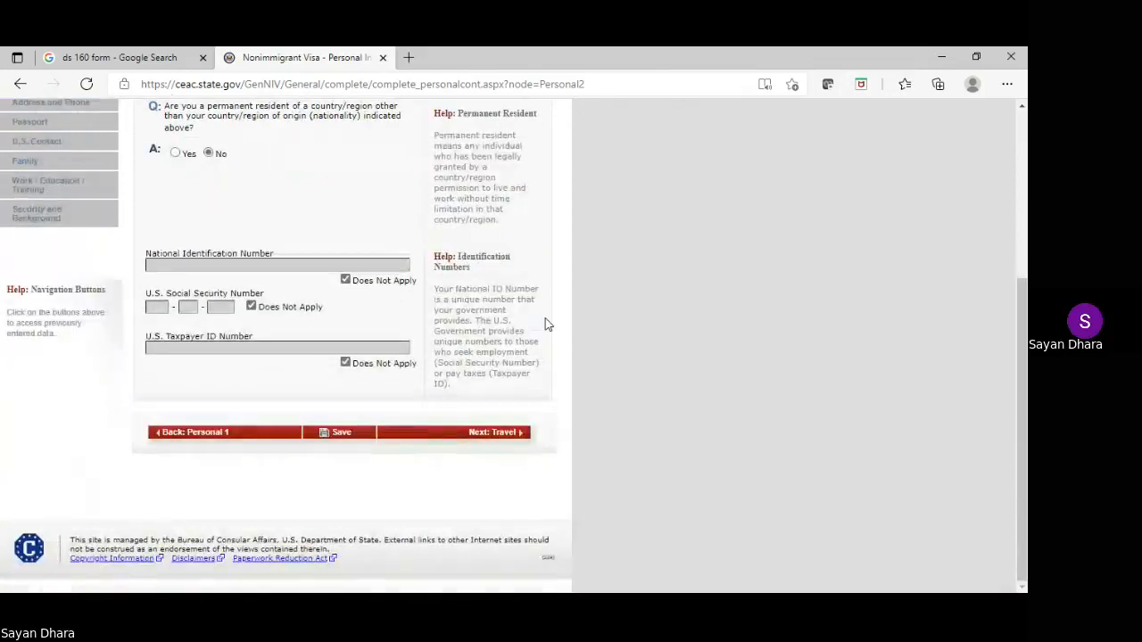
{"action": "scroll", "coordinate": [547, 321], "scroll_direction": "up", "scroll_amount": 5}
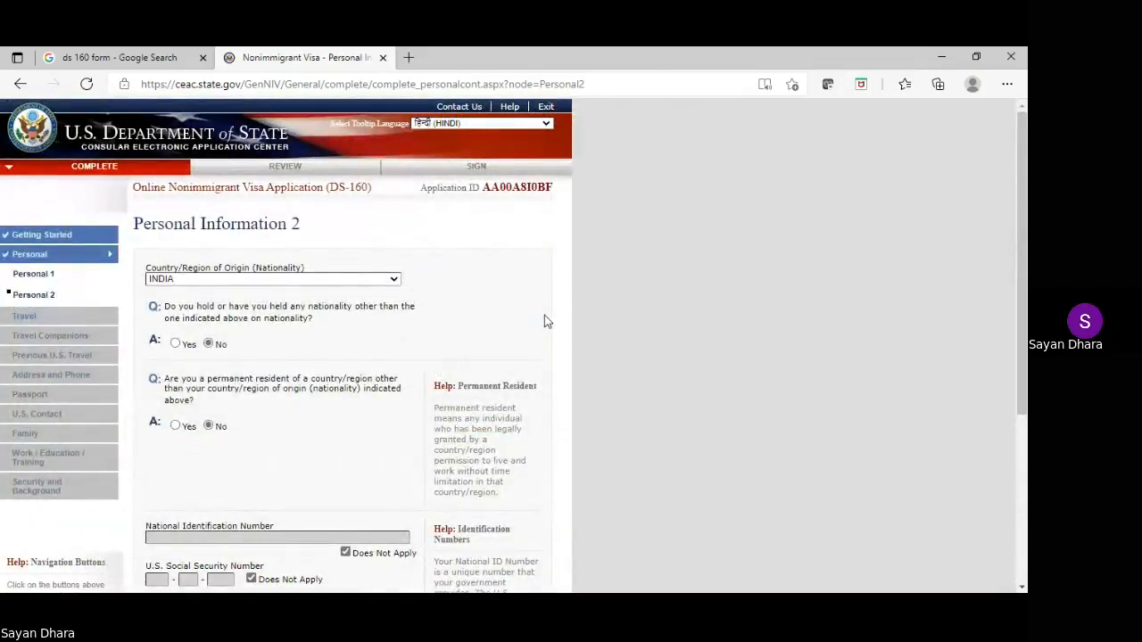
{"action": "scroll", "coordinate": [544, 319], "scroll_direction": "down", "scroll_amount": 5}
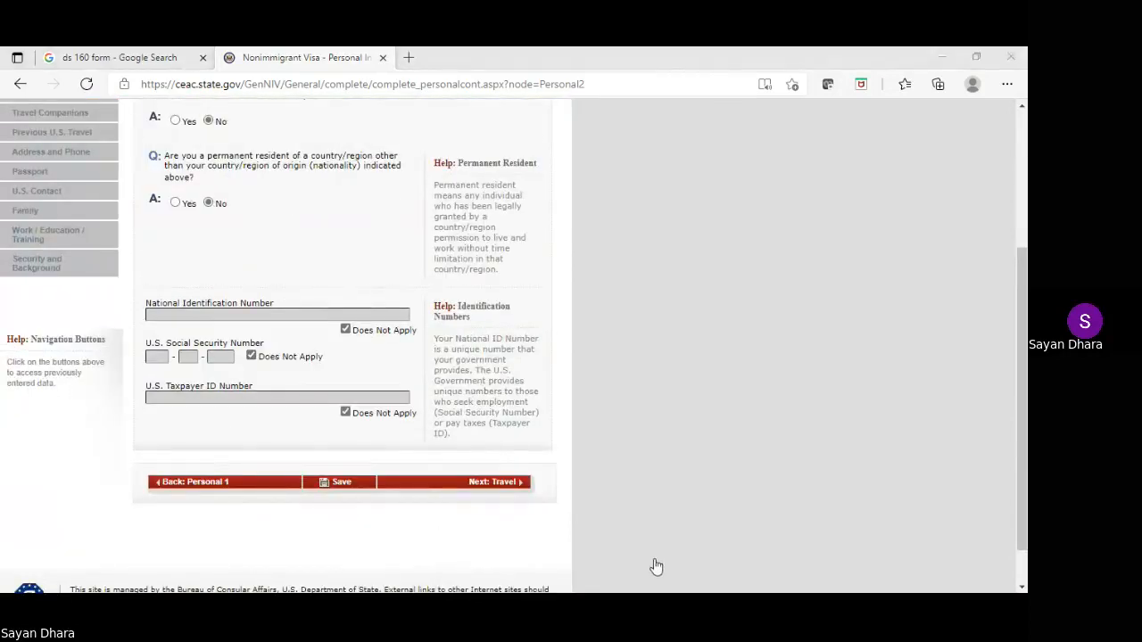
{"action": "left_click", "coordinate": [449, 381]}
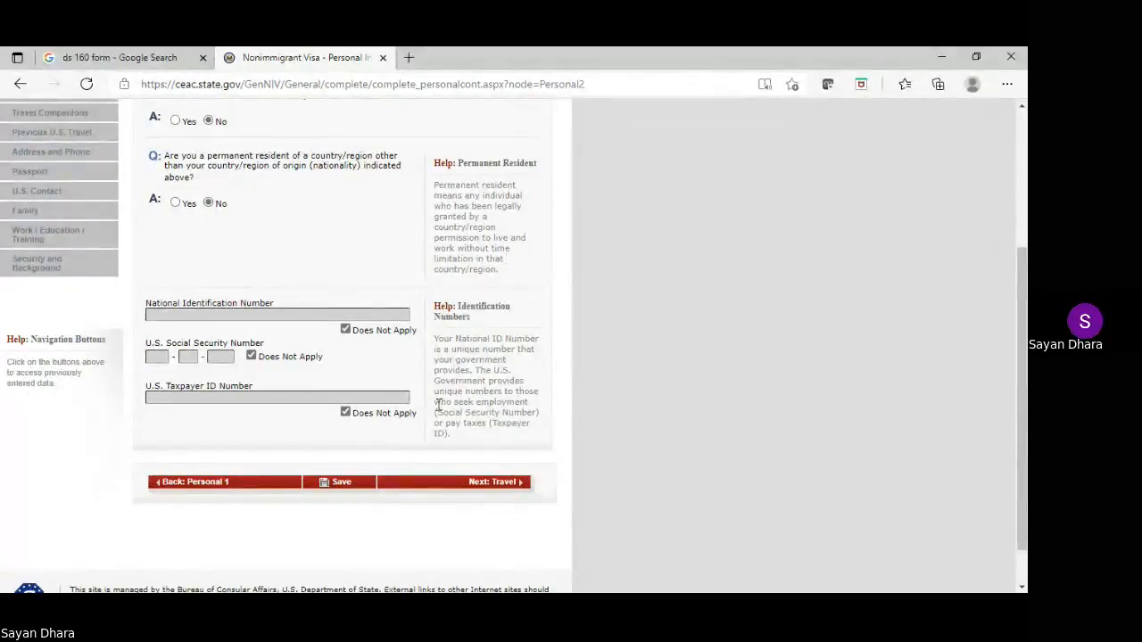
{"action": "left_click", "coordinate": [518, 483]}
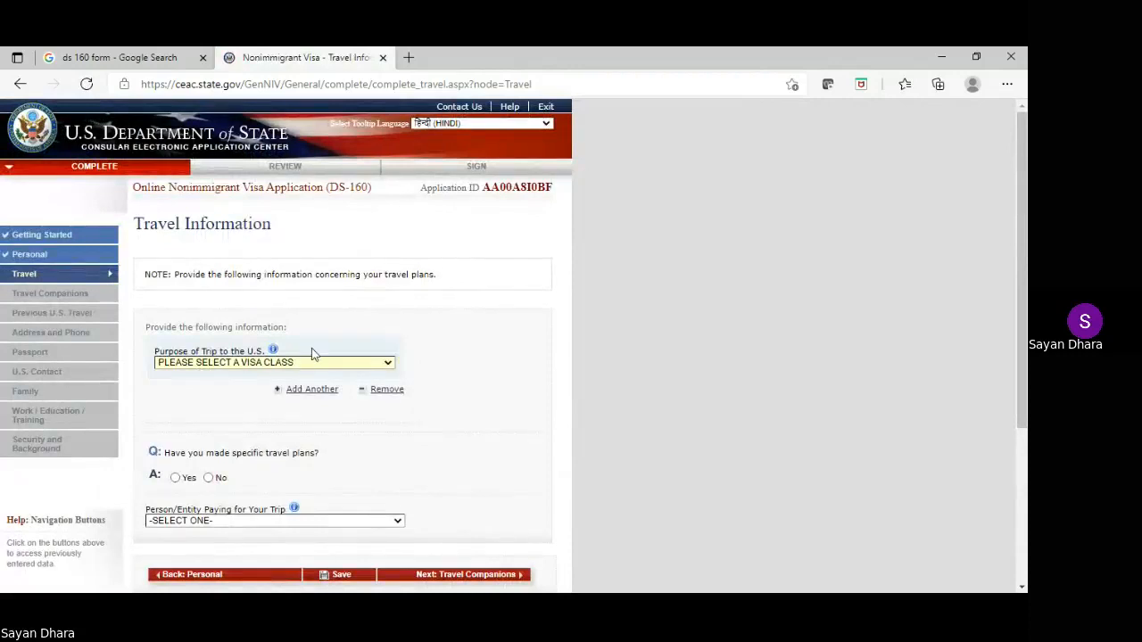
Set trip purpose to TEMPORARY WORKER (H) with SPECIALTY OCCUPATION (H1B)
{"action": "key", "text": "Down"}
{"action": "key", "text": "Down"}
{"action": "key", "text": "Down"}
{"action": "key", "text": "Down"}
{"action": "key", "text": "Down"}
{"action": "key", "text": "Down"}
{"action": "key", "text": "Down"}
{"action": "key", "text": "Down"}
{"action": "key", "text": "Down"}
{"action": "key", "text": "Down"}
{"action": "key", "text": "Down"}
{"action": "key", "text": "Down"}
{"action": "key", "text": "Down"}
{"action": "key", "text": "Down"}
{"action": "key", "text": "Down"}
{"action": "key", "text": "Down"}
{"action": "key", "text": "Down"}
{"action": "key", "text": "Down"}
{"action": "key", "text": "Down"}
{"action": "key", "text": "Down"}
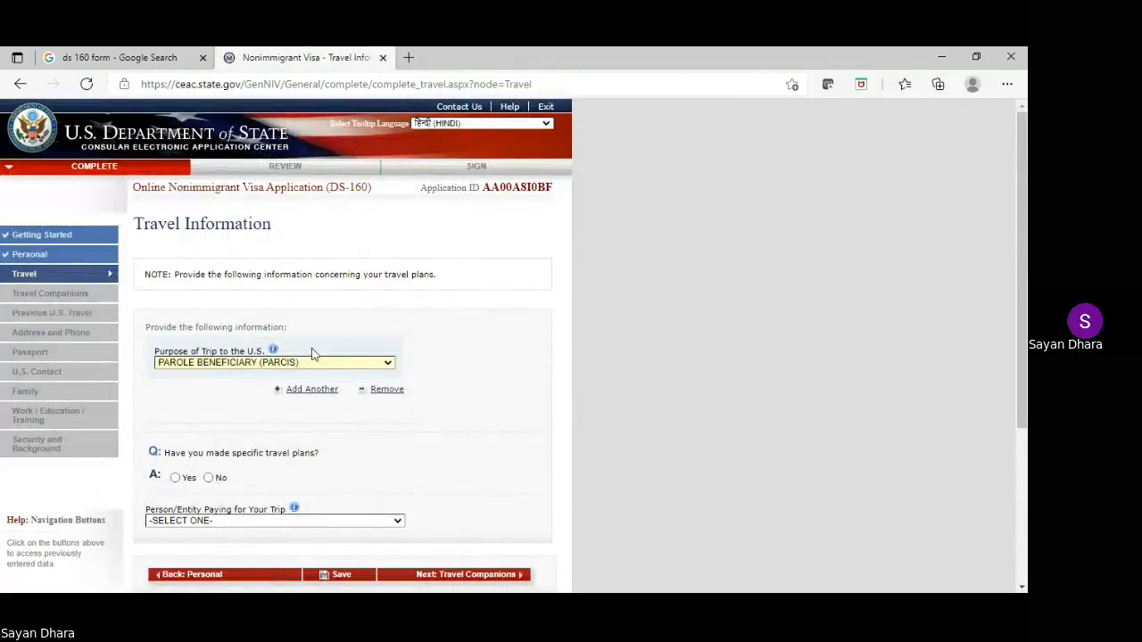
{"action": "key", "text": "Up"}
{"action": "key", "text": "Up"}
{"action": "key", "text": "Up"}
{"action": "key", "text": "Up"}
{"action": "key", "text": "Up"}
{"action": "key", "text": "Up"}
{"action": "key", "text": "Up"}
{"action": "key", "text": "Up"}
{"action": "key", "text": "Up"}
{"action": "key", "text": "Up"}
{"action": "key", "text": "Up"}
{"action": "key", "text": "Up"}
{"action": "key", "text": "Up"}
{"action": "key", "text": "Up"}
{"action": "key", "text": "Up"}
{"action": "key", "text": "Up"}
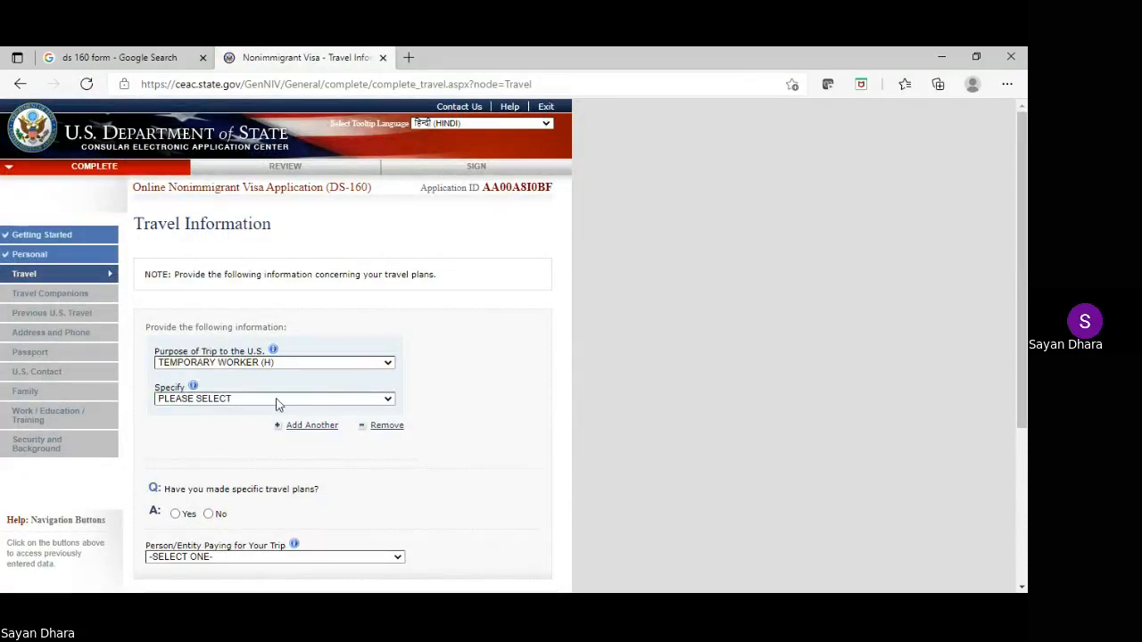
{"action": "left_click", "coordinate": [277, 403]}
{"action": "left_click", "coordinate": [290, 434]}
{"action": "scroll", "coordinate": [587, 315], "scroll_direction": "down", "scroll_amount": 1}
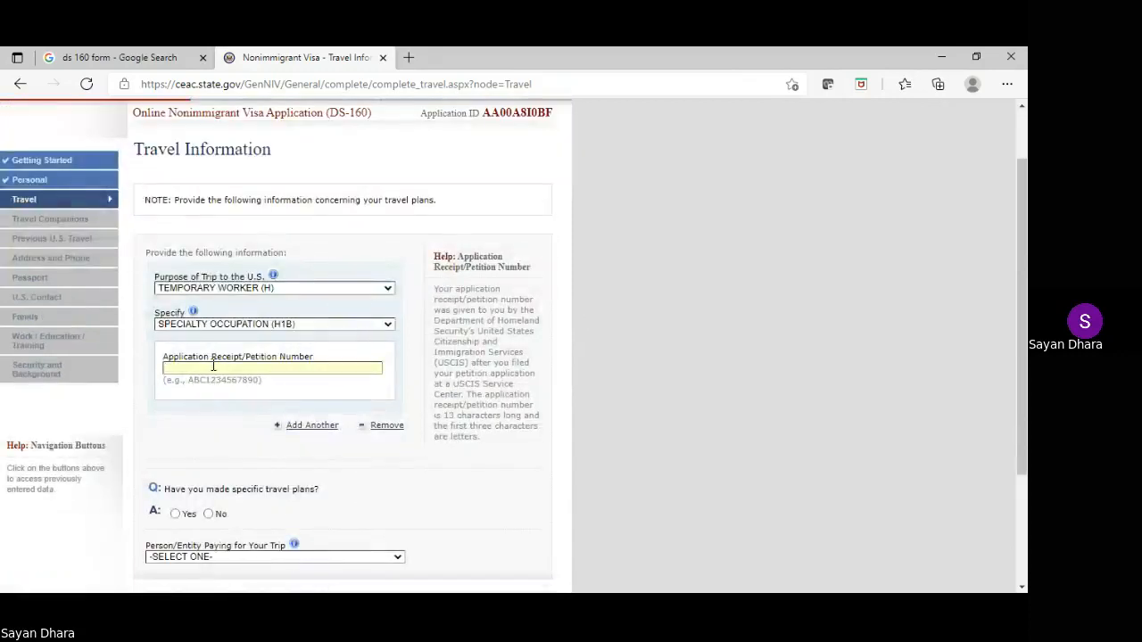
Enter the petition receipt number in Application Receipt/Petition Number
{"action": "double_click", "coordinate": [214, 366]}
{"action": "double_click", "coordinate": [215, 366]}
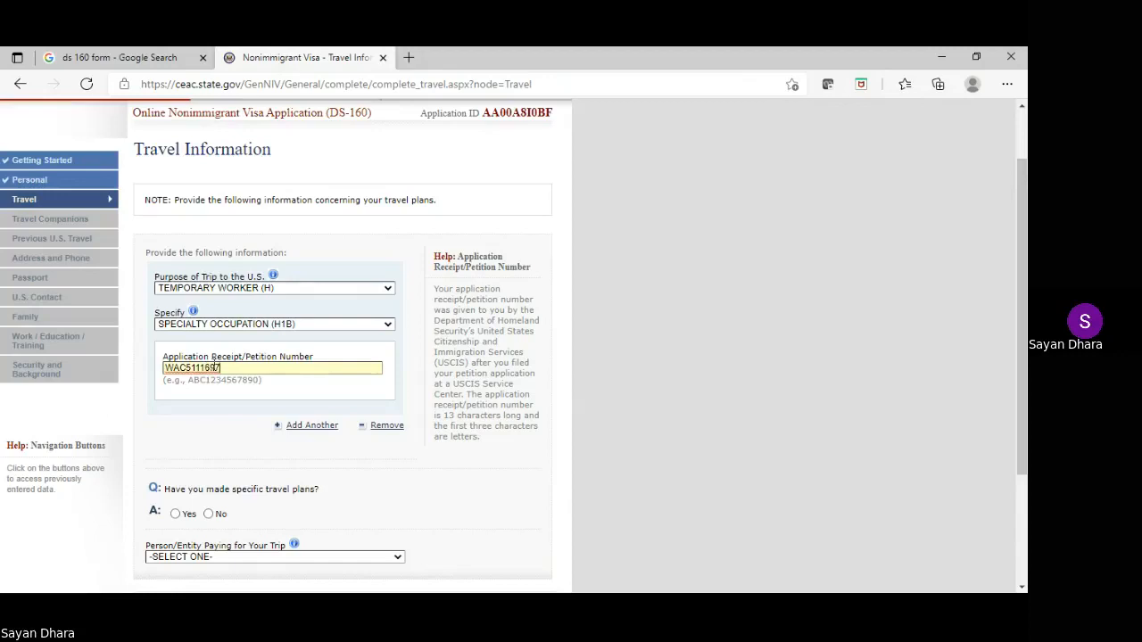
{"action": "key", "text": "End"}
{"action": "key", "text": "ctrl+a"}
{"action": "left_click_drag", "start_coordinate": [1023, 321], "coordinate": [1004, 403]}
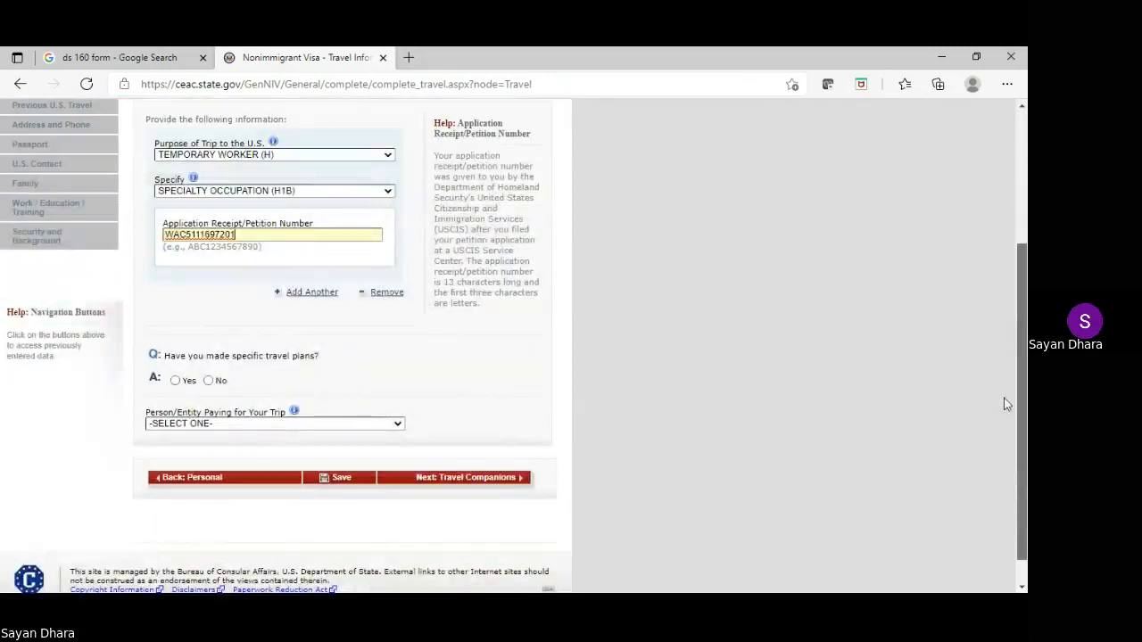
Answer No to specific travel plans and set the arrival date to 10 SEP 2021
{"action": "left_click", "coordinate": [175, 382]}
{"action": "scroll", "coordinate": [362, 356], "scroll_direction": "down", "scroll_amount": 1}
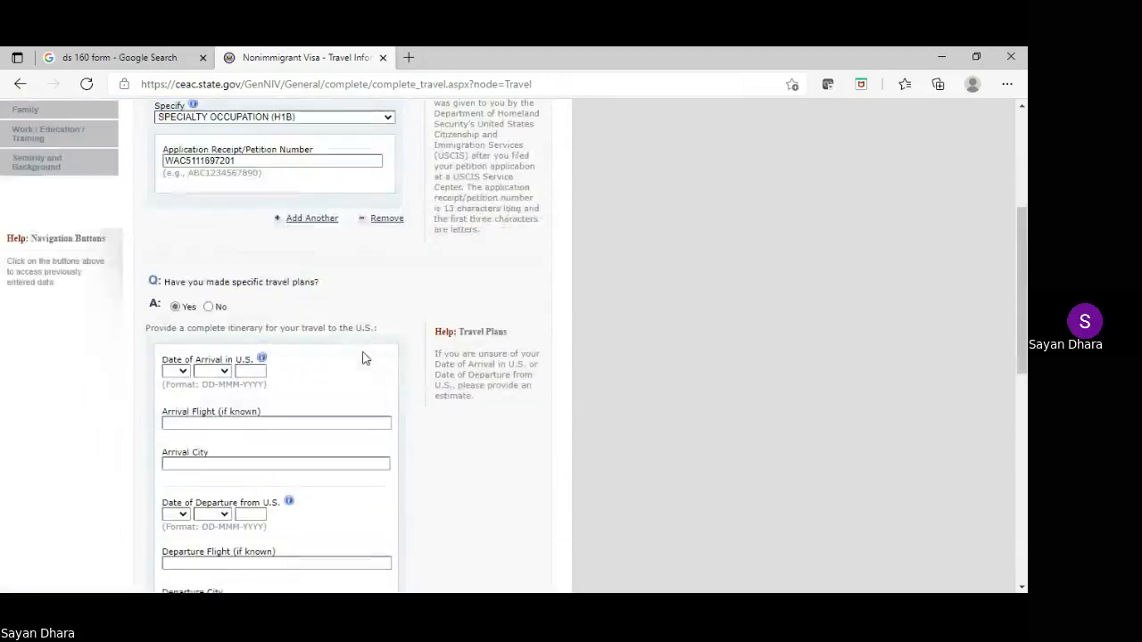
{"action": "left_click", "coordinate": [209, 307]}
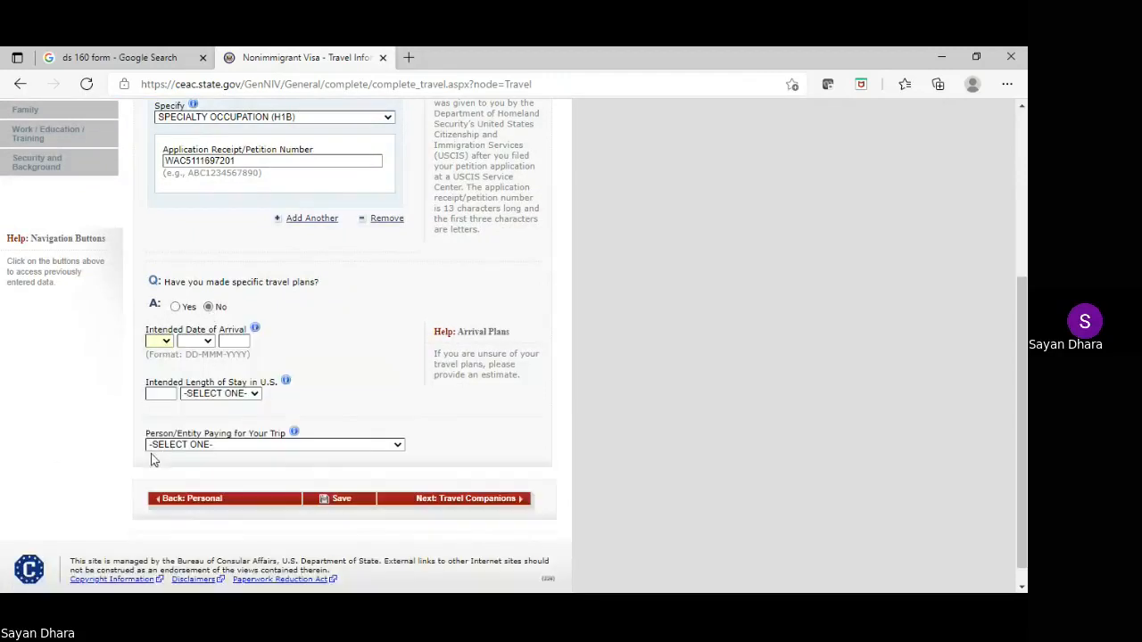
{"action": "left_click", "coordinate": [161, 474]}
{"action": "key", "text": "Tab"}
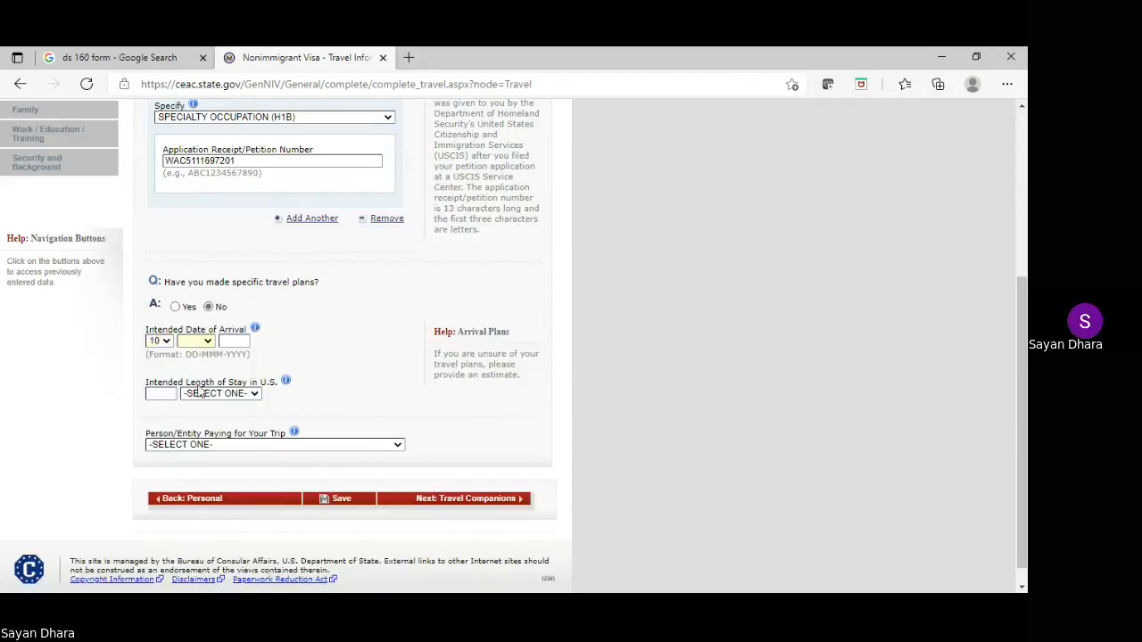
{"action": "key", "text": "Down"}
{"action": "key", "text": "Down"}
{"action": "key", "text": "Down"}
{"action": "key", "text": "Down"}
{"action": "key", "text": "Down"}
{"action": "key", "text": "Down"}
{"action": "key", "text": "Down"}
{"action": "key", "text": "Down"}
{"action": "key", "text": "Down"}
{"action": "left_click", "coordinate": [231, 342]}
{"action": "type", "text": "2021"}
{"action": "key", "text": "Down"}
Enter an intended length of stay of 1 YEAR(S)
{"action": "left_click", "coordinate": [167, 394]}
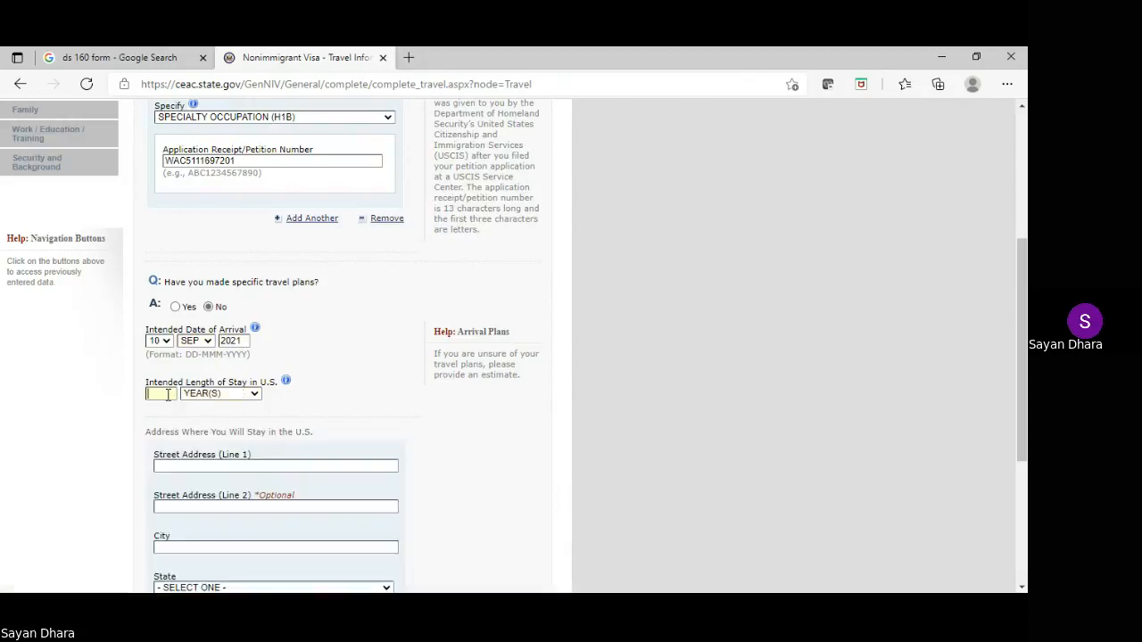
{"action": "type", "text": "1"}
{"action": "scroll", "coordinate": [419, 383], "scroll_direction": "down", "scroll_amount": 1}
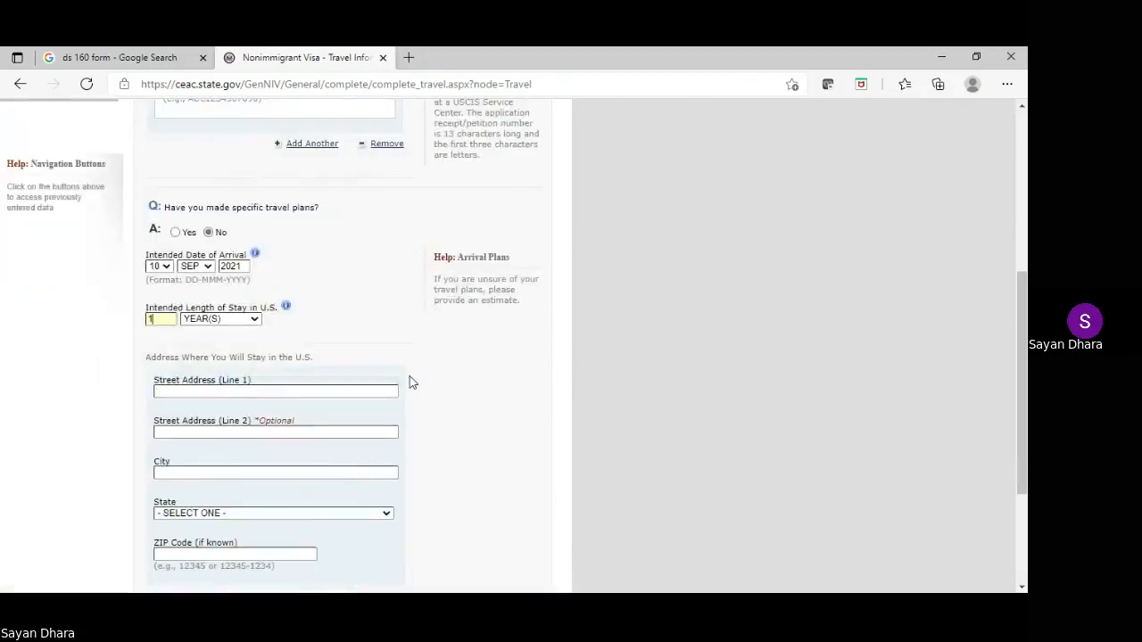
{"action": "scroll", "coordinate": [324, 349], "scroll_direction": "down", "scroll_amount": 1}
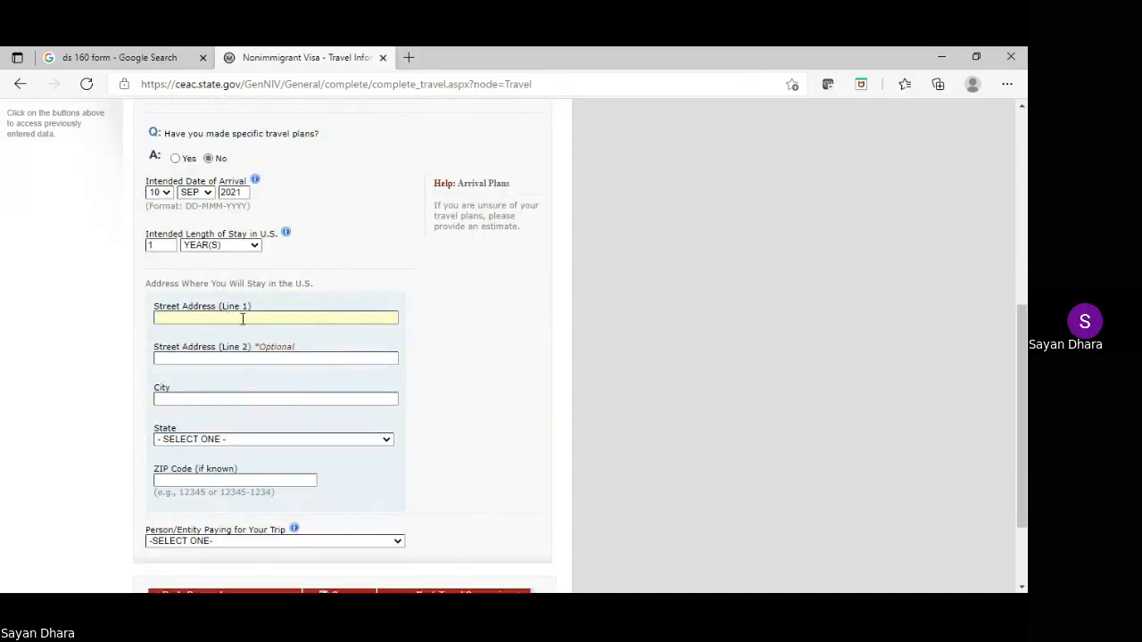
Enter the U.S. street, JERSEY CITY, NEW JERSEY and ZIP, and make U.S. PETITIONER the payer
{"action": "left_click", "coordinate": [189, 405]}
{"action": "type", "text": "JERSEY CITY"}
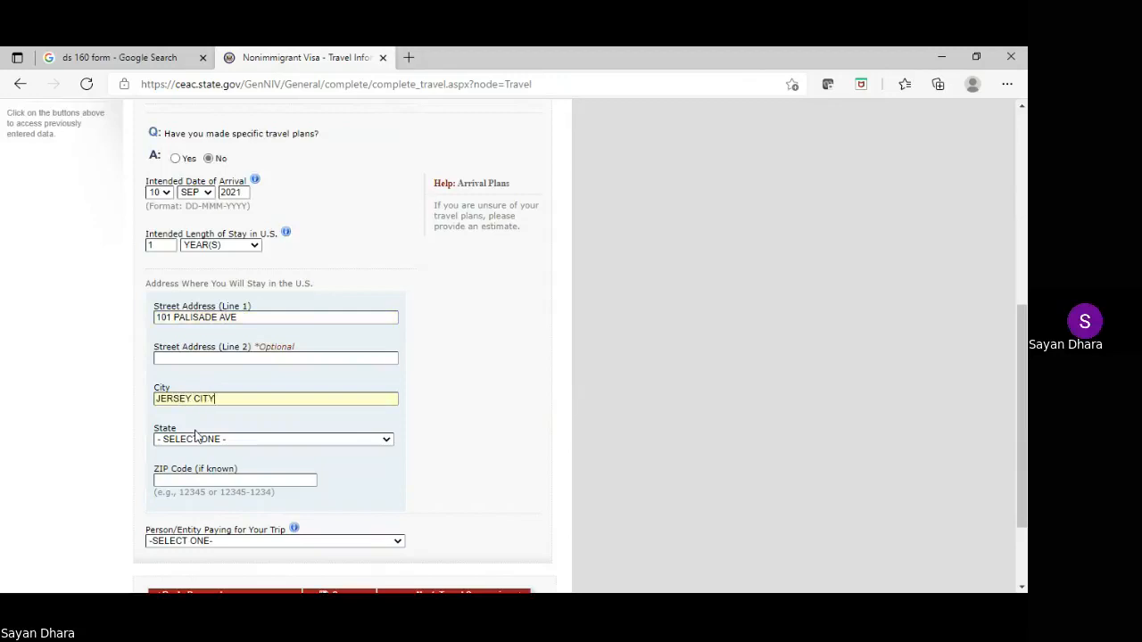
{"action": "key", "text": "Tab"}
{"action": "type", "text": "new j"}
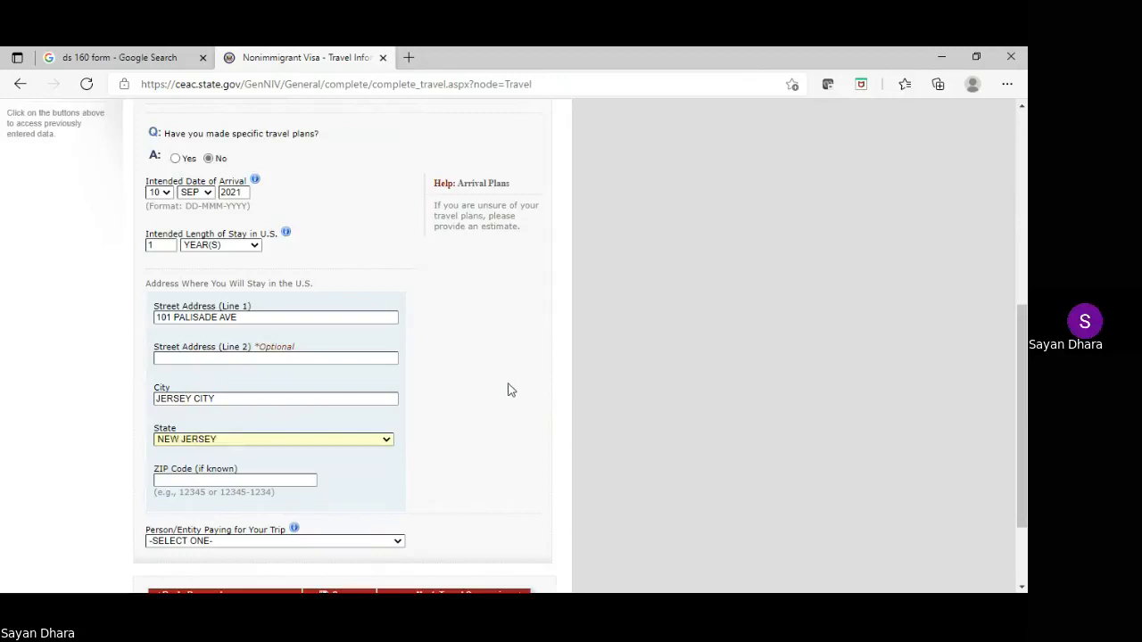
{"action": "scroll", "coordinate": [510, 390], "scroll_direction": "down", "scroll_amount": 1}
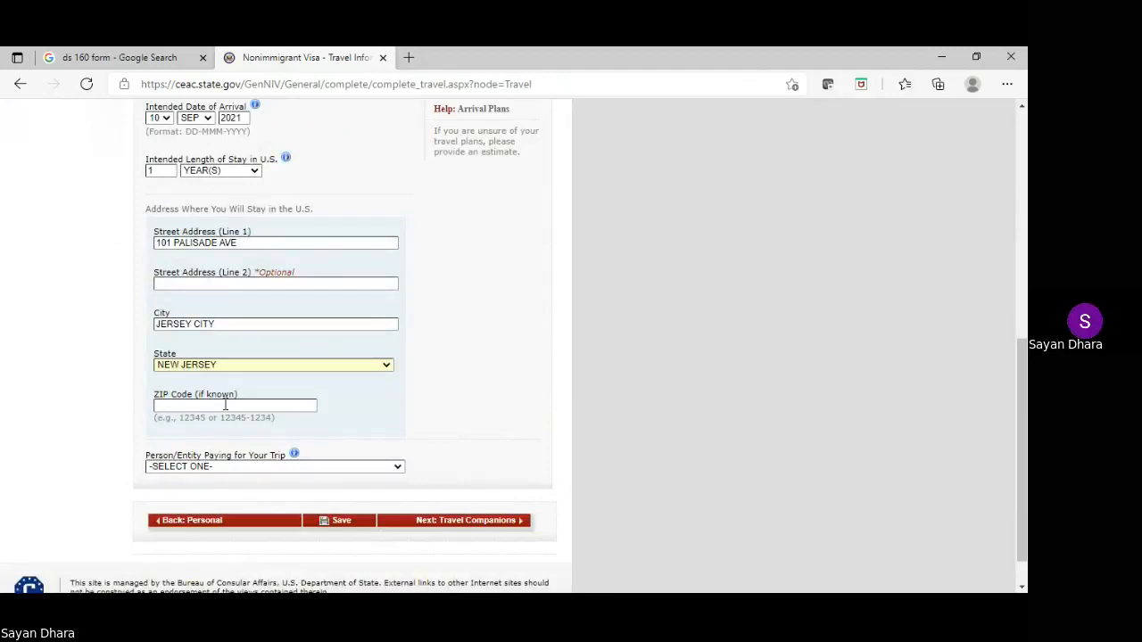
{"action": "type", "text": "07305"}
{"action": "key", "text": "u"}
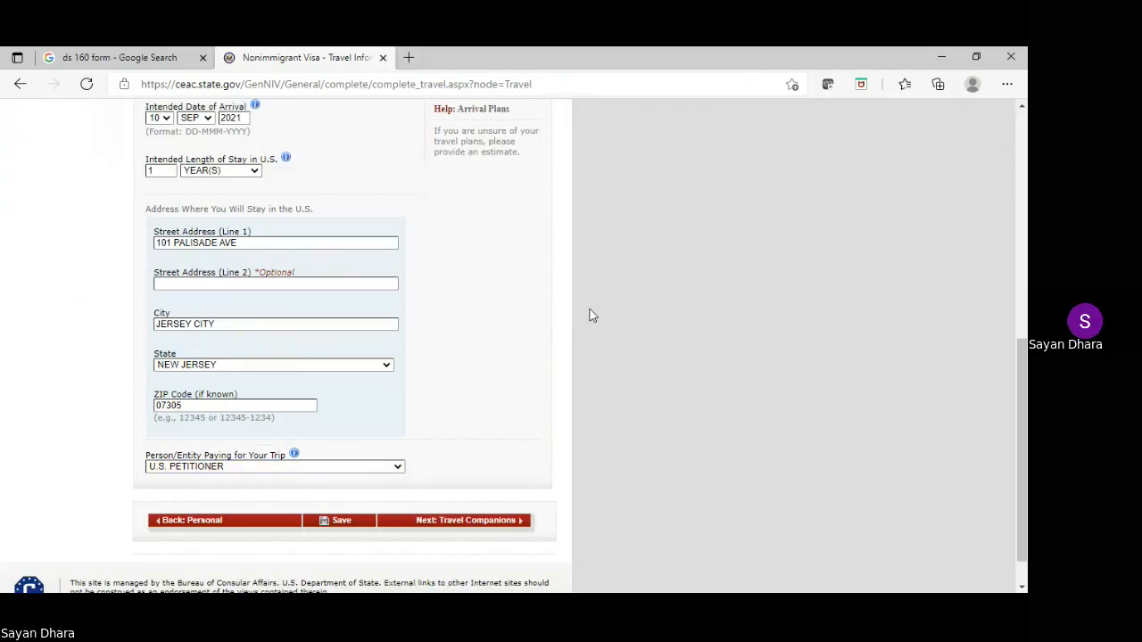
{"action": "scroll", "coordinate": [589, 316], "scroll_direction": "down", "scroll_amount": 1}
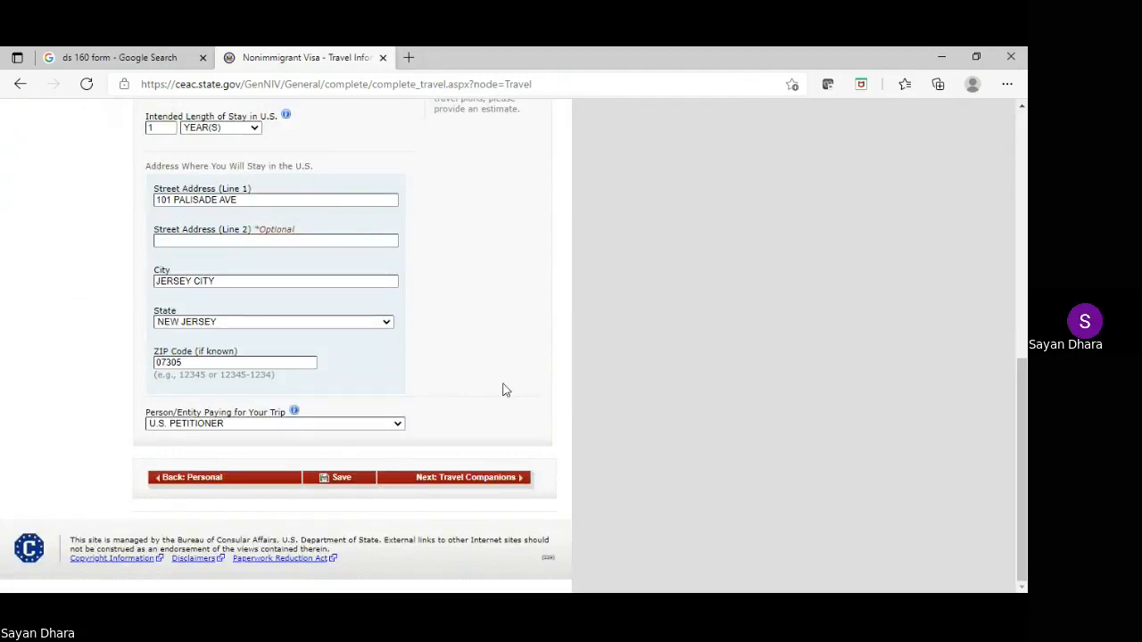
Save the travel information and continue to the Travel Companions page
{"action": "left_click", "coordinate": [347, 481]}
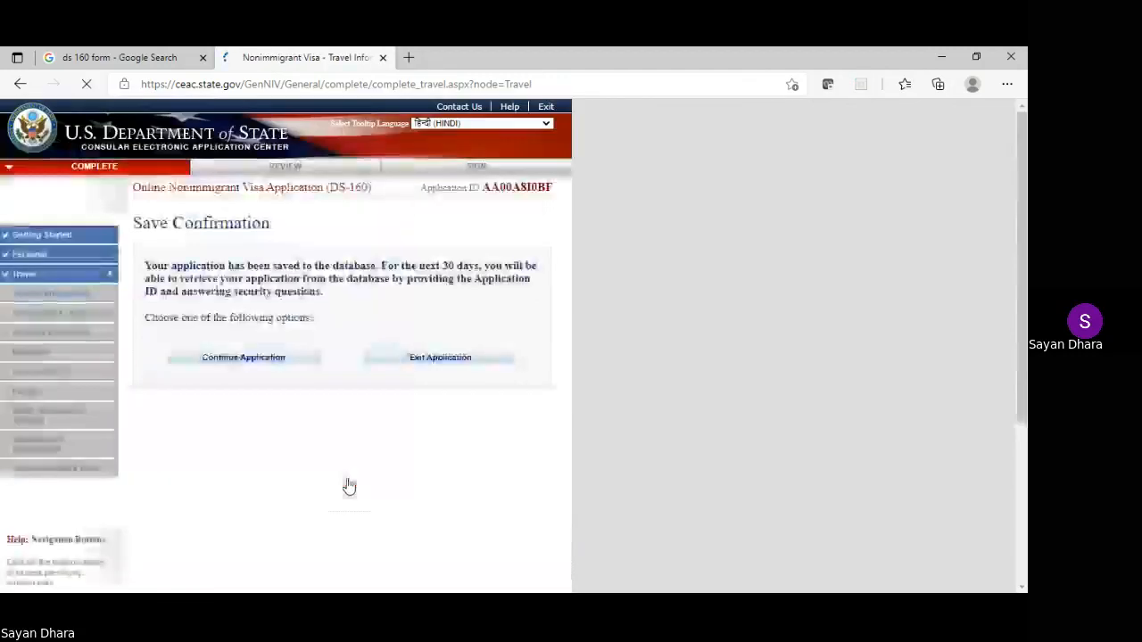
{"action": "left_click", "coordinate": [221, 365]}
{"action": "scroll", "coordinate": [462, 286], "scroll_direction": "down", "scroll_amount": 1}
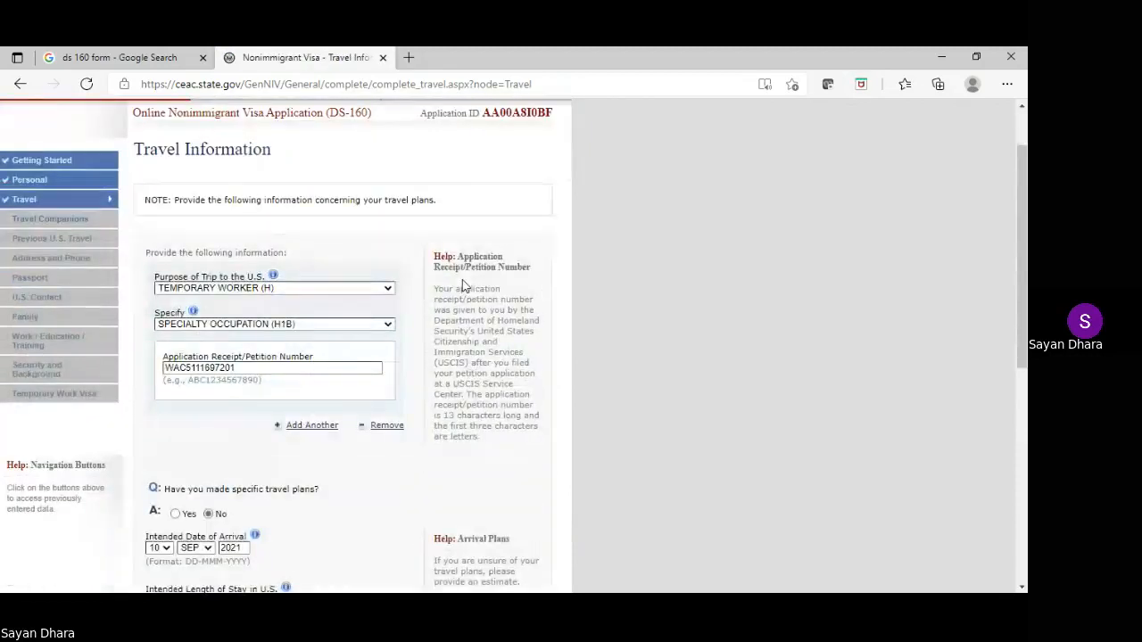
{"action": "scroll", "coordinate": [462, 285], "scroll_direction": "down", "scroll_amount": 4}
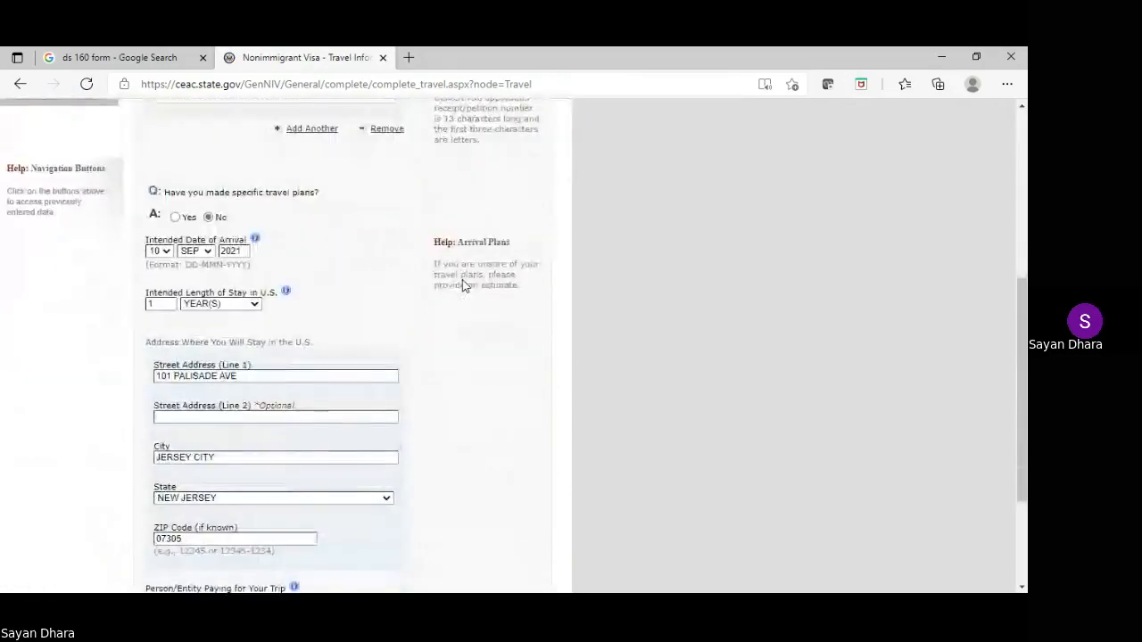
{"action": "scroll", "coordinate": [462, 286], "scroll_direction": "down", "scroll_amount": 3}
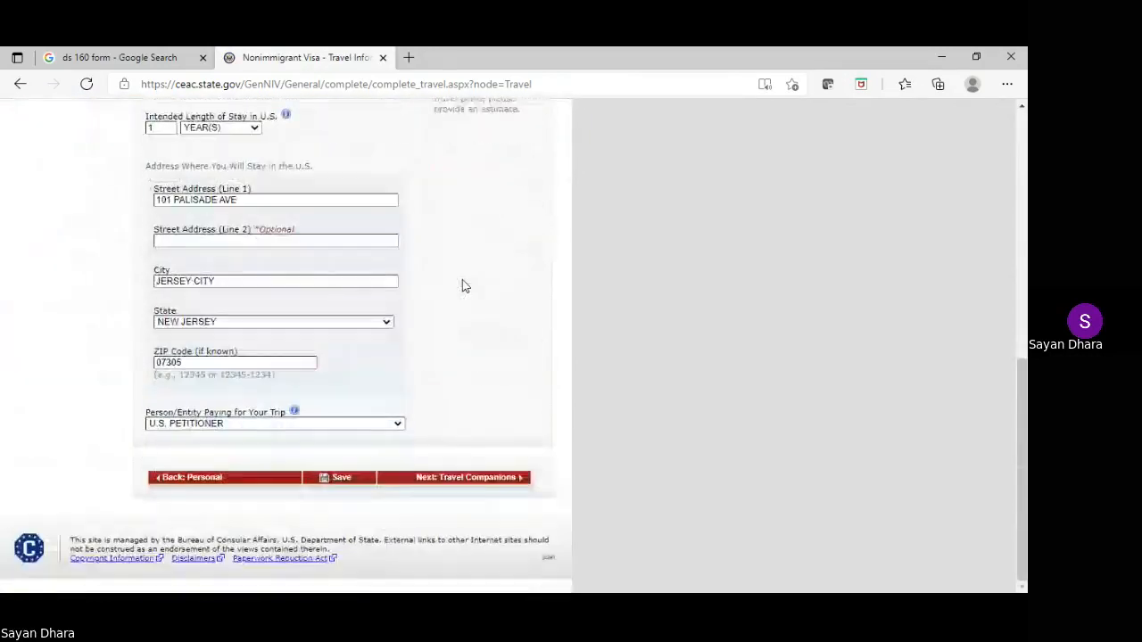
{"action": "left_click", "coordinate": [473, 479]}
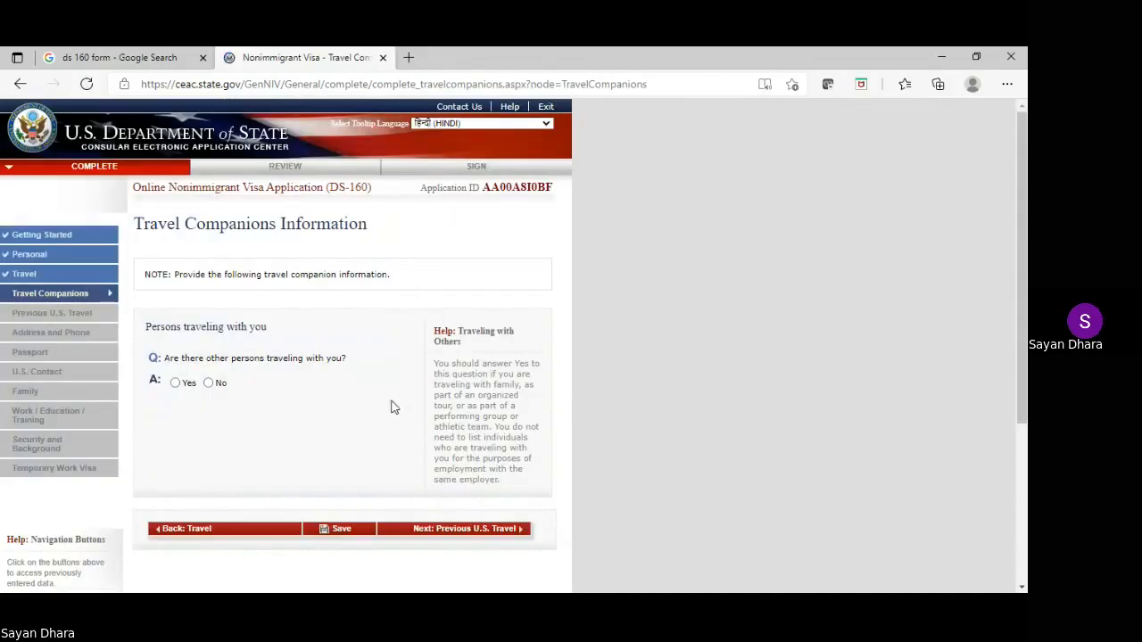
Answer No to traveling with companions and proceed to Previous U.S. Travel
{"action": "left_click", "coordinate": [208, 382]}
{"action": "scroll", "coordinate": [333, 266], "scroll_direction": "down", "scroll_amount": 2}
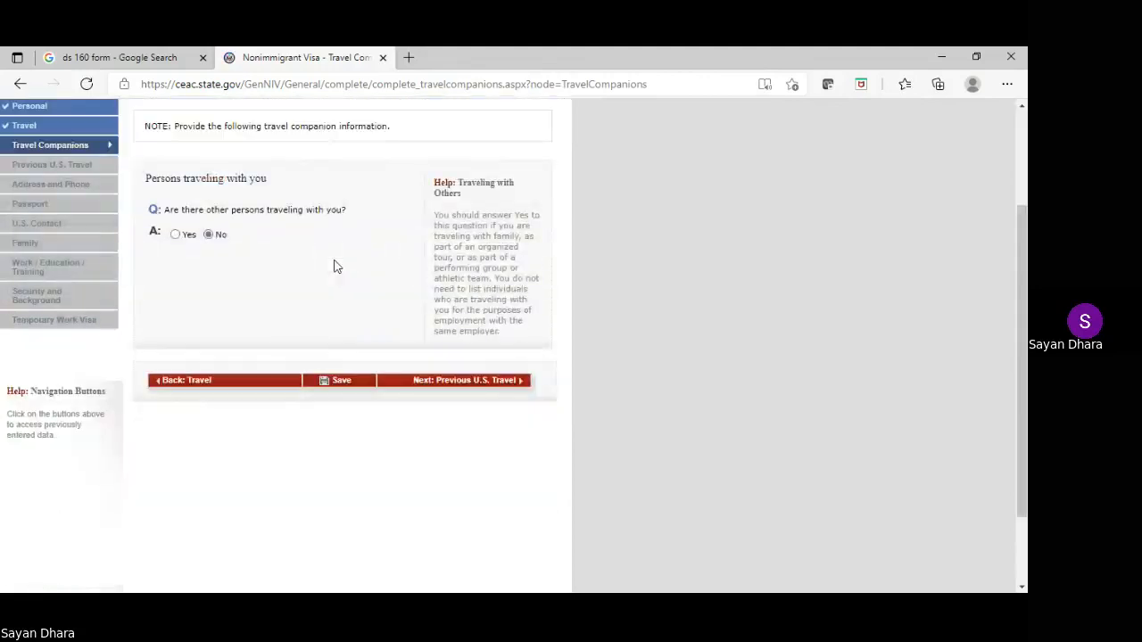
{"action": "left_click", "coordinate": [443, 386]}
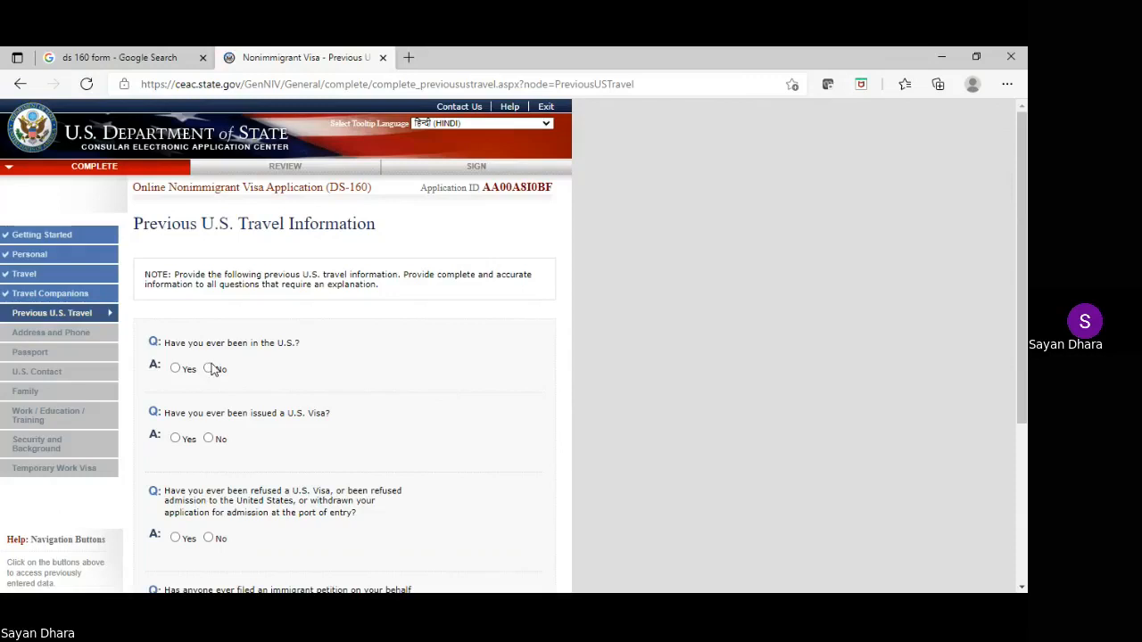
Answer No to prior U.S. visits, visas issued, visas refused and immigrant petitions, then save
{"action": "left_click", "coordinate": [209, 368]}
{"action": "left_click", "coordinate": [176, 368]}
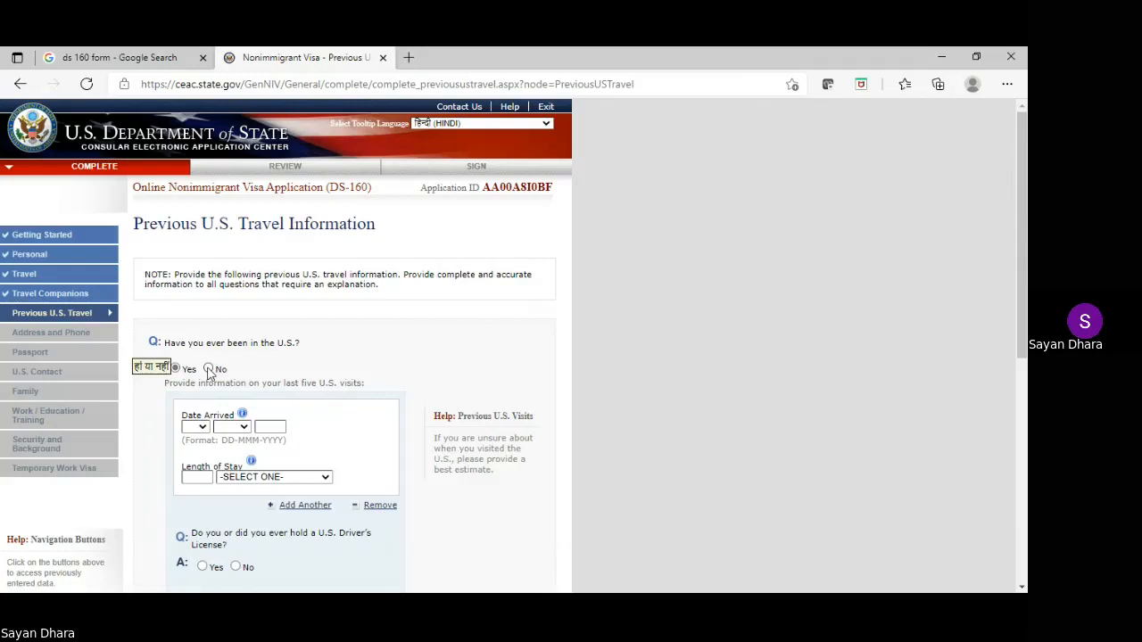
{"action": "left_click", "coordinate": [208, 370]}
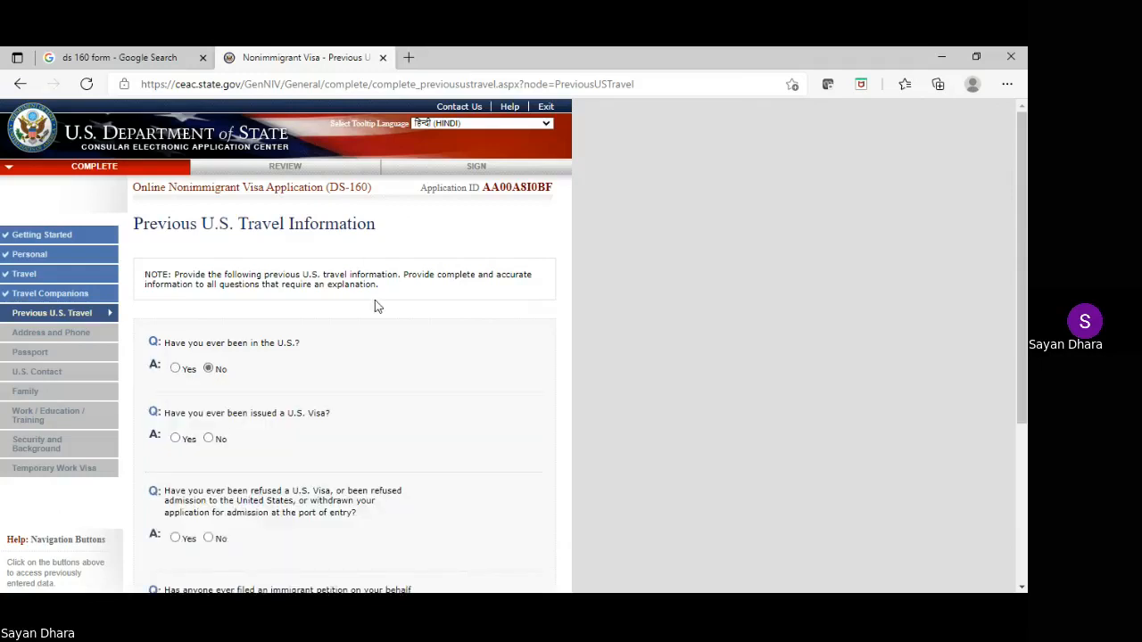
{"action": "scroll", "coordinate": [374, 306], "scroll_direction": "down", "scroll_amount": 1}
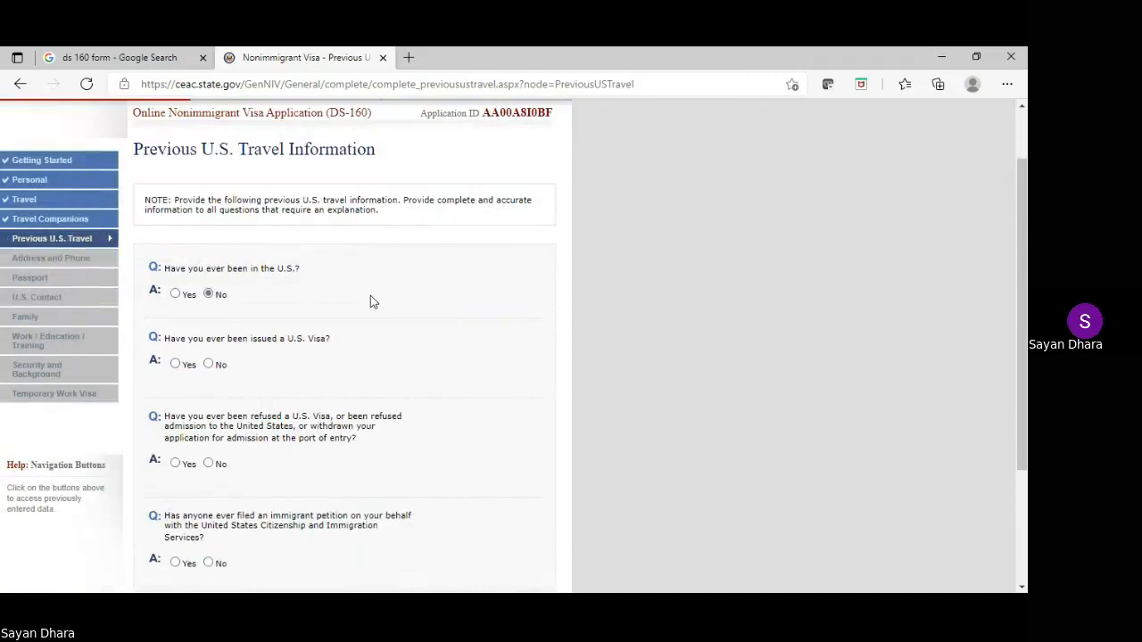
{"action": "scroll", "coordinate": [370, 301], "scroll_direction": "down", "scroll_amount": 1}
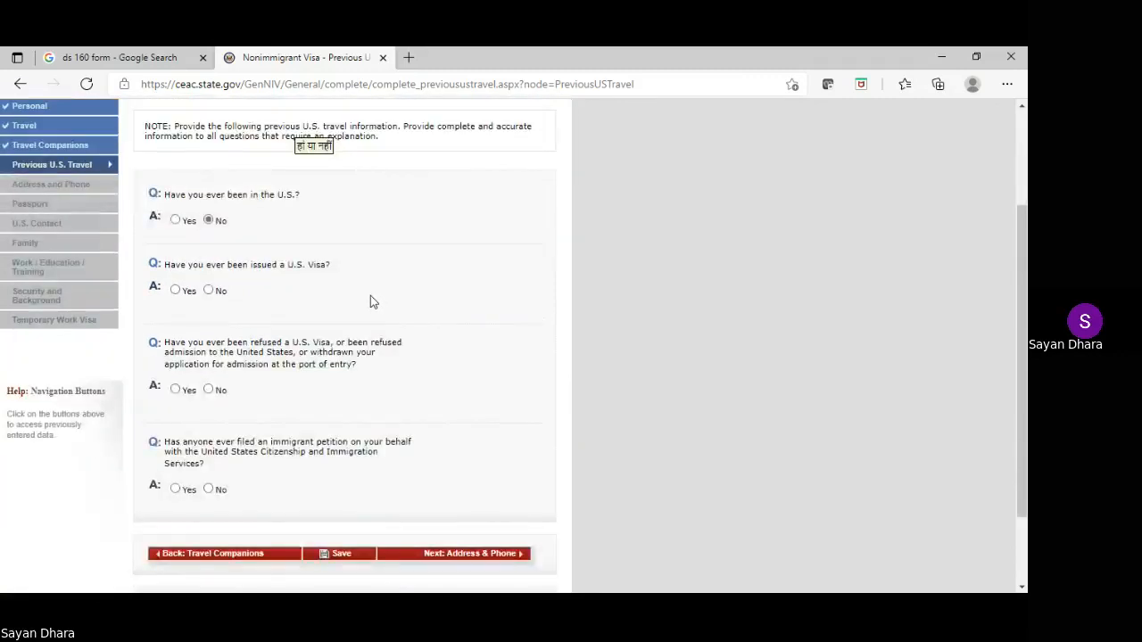
{"action": "left_click", "coordinate": [210, 291]}
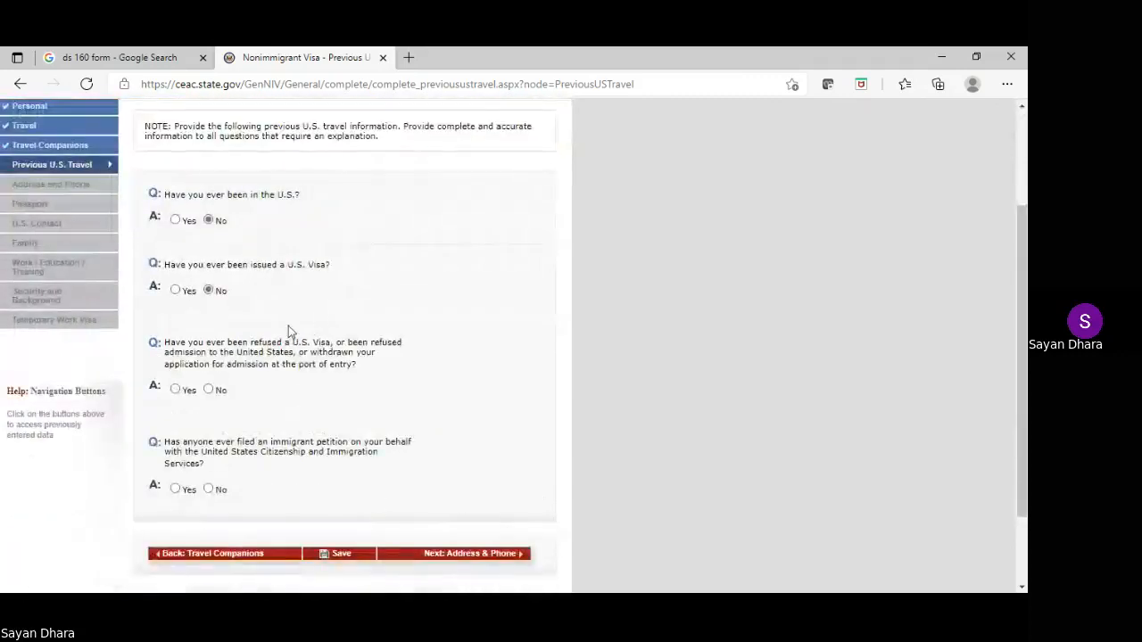
{"action": "left_click", "coordinate": [210, 392]}
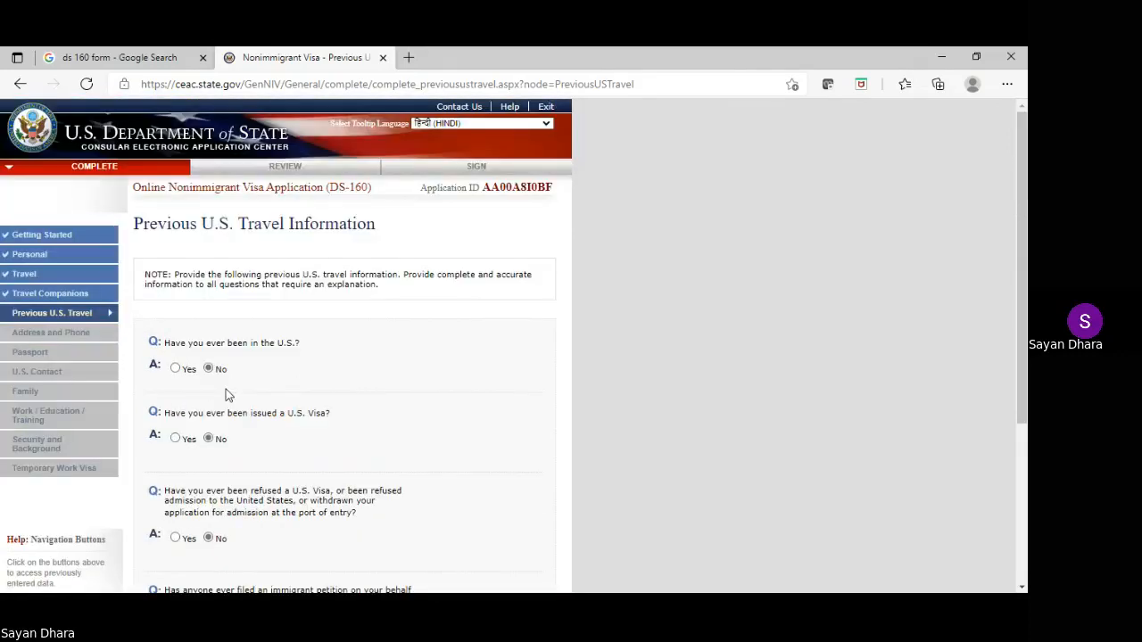
{"action": "left_click", "coordinate": [210, 415]}
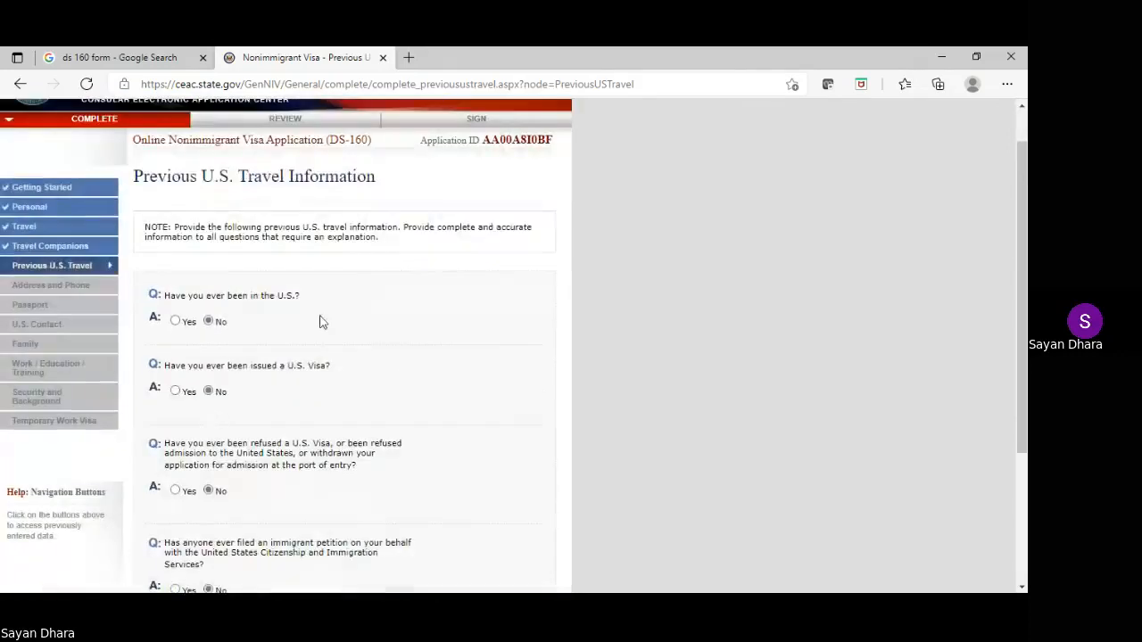
{"action": "scroll", "coordinate": [357, 374], "scroll_direction": "down", "scroll_amount": 2}
{"action": "left_click", "coordinate": [340, 453]}
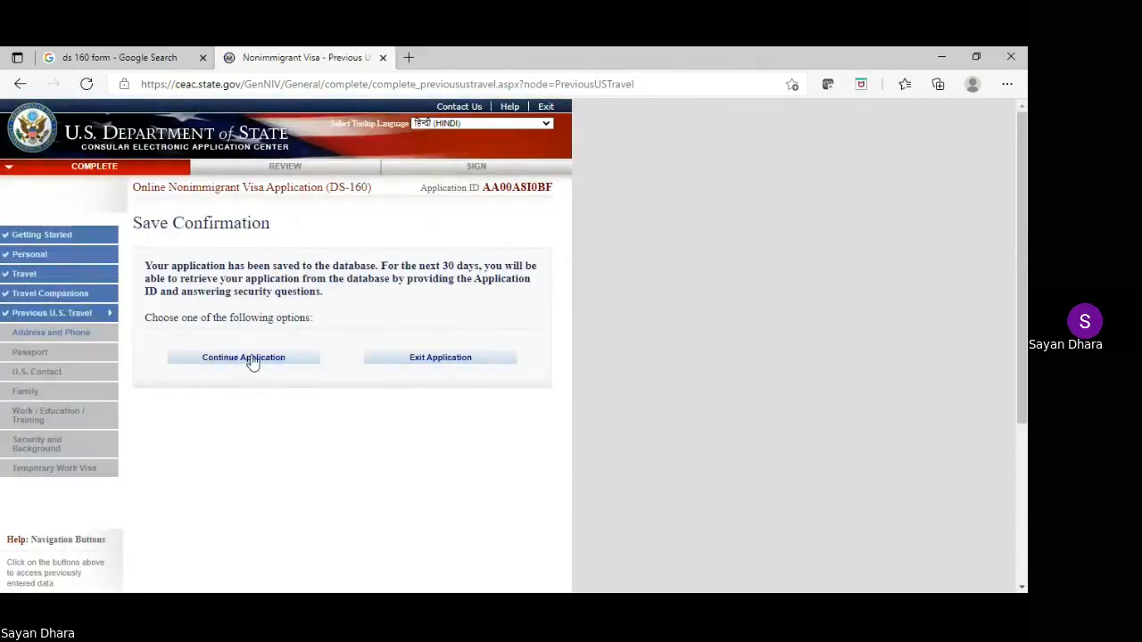
{"action": "left_click", "coordinate": [253, 358]}
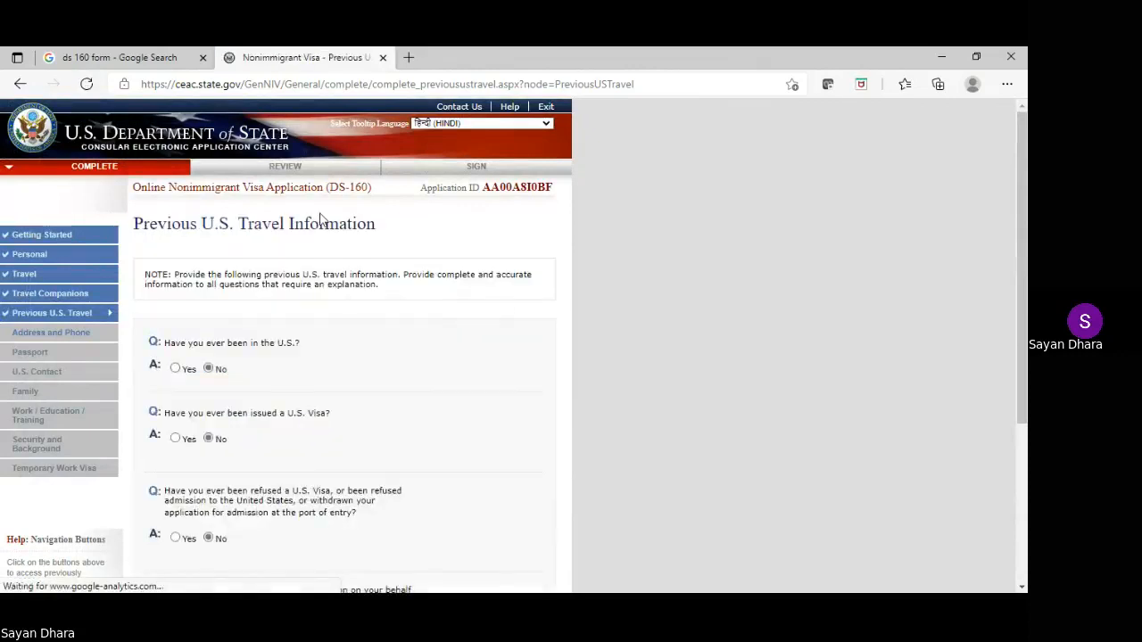
{"action": "scroll", "coordinate": [512, 265], "scroll_direction": "down", "scroll_amount": 2}
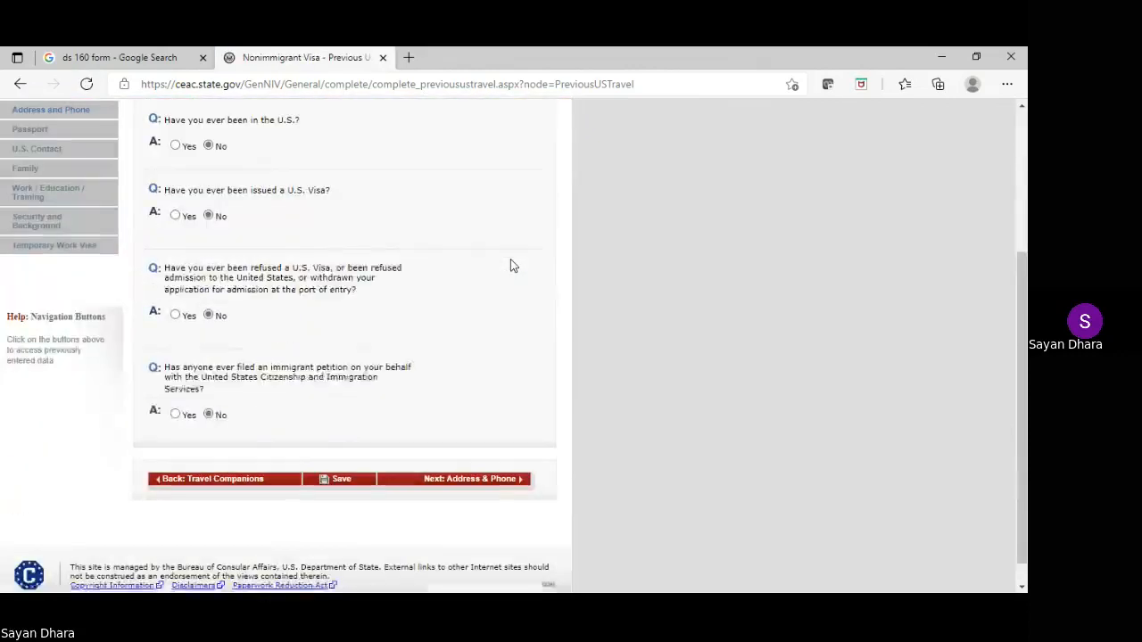
On the Address and Phone page, enter the home street address and city DELHI
{"action": "left_click", "coordinate": [464, 489]}
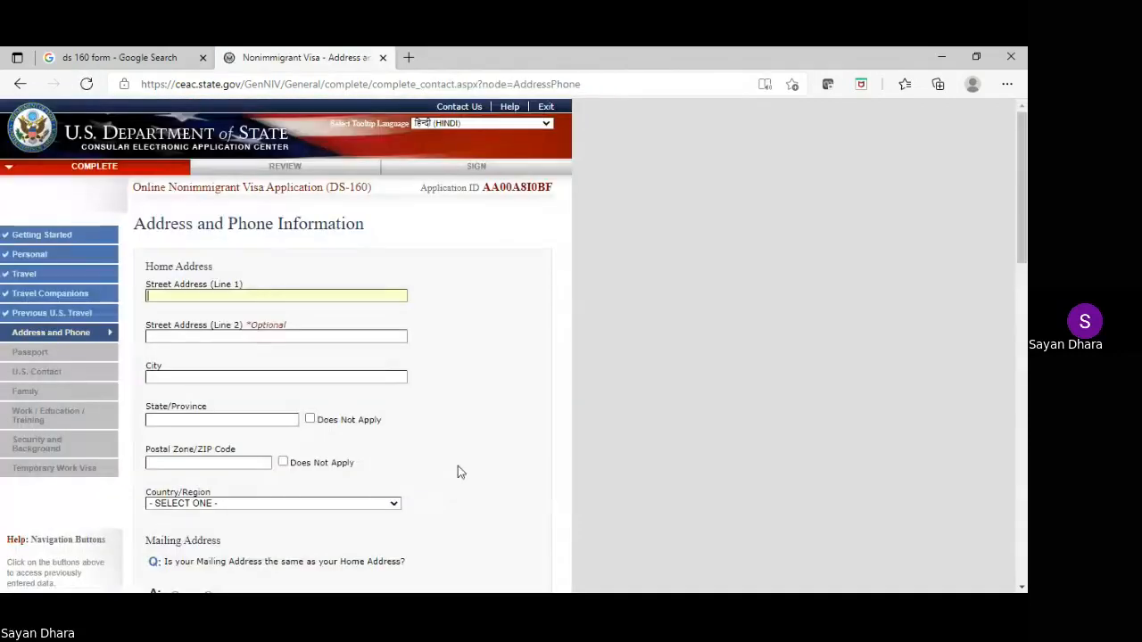
{"action": "type", "text": "123 XYZ ROAD"}
{"action": "left_click", "coordinate": [223, 376]}
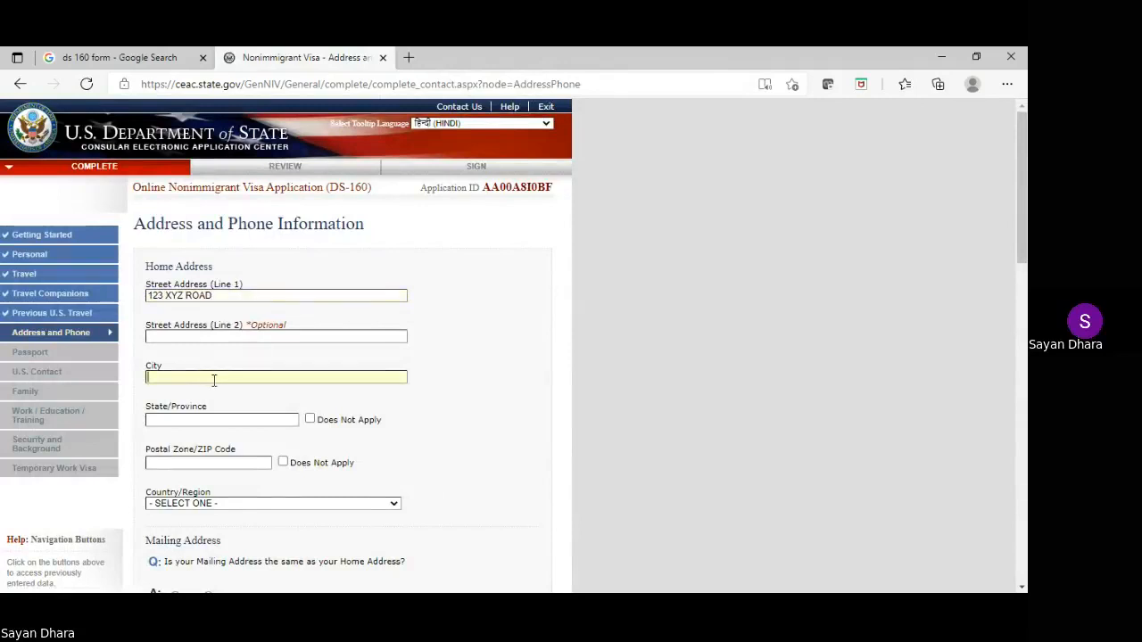
{"action": "type", "text": "DELHI"}
Set State/Province to NEW DELHI and move the postal code into its proper field
{"action": "left_click", "coordinate": [214, 419]}
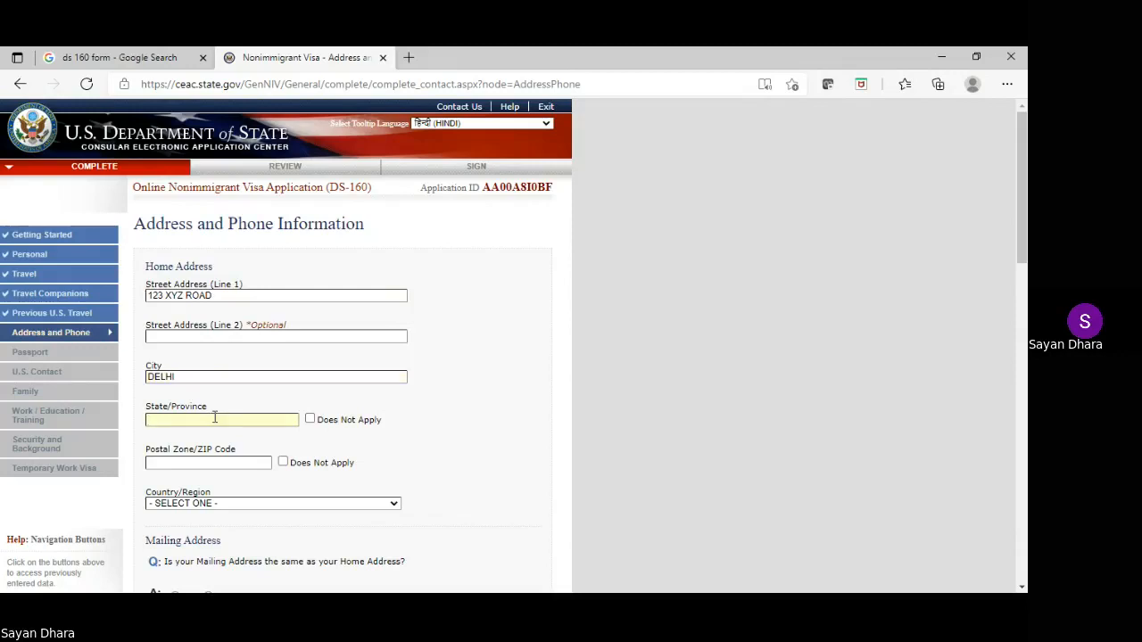
{"action": "type", "text": "100005"}
{"action": "double_click", "coordinate": [160, 424]}
{"action": "key", "text": "ctrl+x"}
{"action": "left_click", "coordinate": [178, 465]}
{"action": "key", "text": "ctrl+v"}
{"action": "left_click", "coordinate": [188, 422]}
{"action": "type", "text": "NEW DELHI"}
Choose INDIA as the country and mark the mailing address as same as home
{"action": "scroll", "coordinate": [306, 429], "scroll_direction": "down", "scroll_amount": 1}
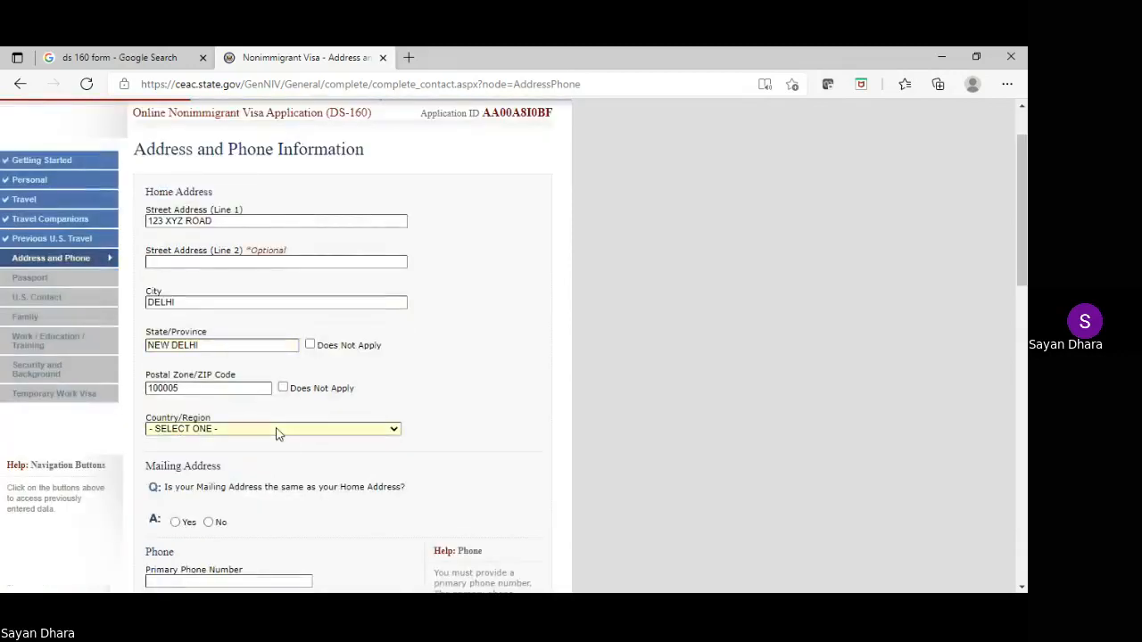
{"action": "type", "text": "in"}
{"action": "scroll", "coordinate": [277, 432], "scroll_direction": "down", "scroll_amount": 1}
{"action": "left_click", "coordinate": [176, 448]}
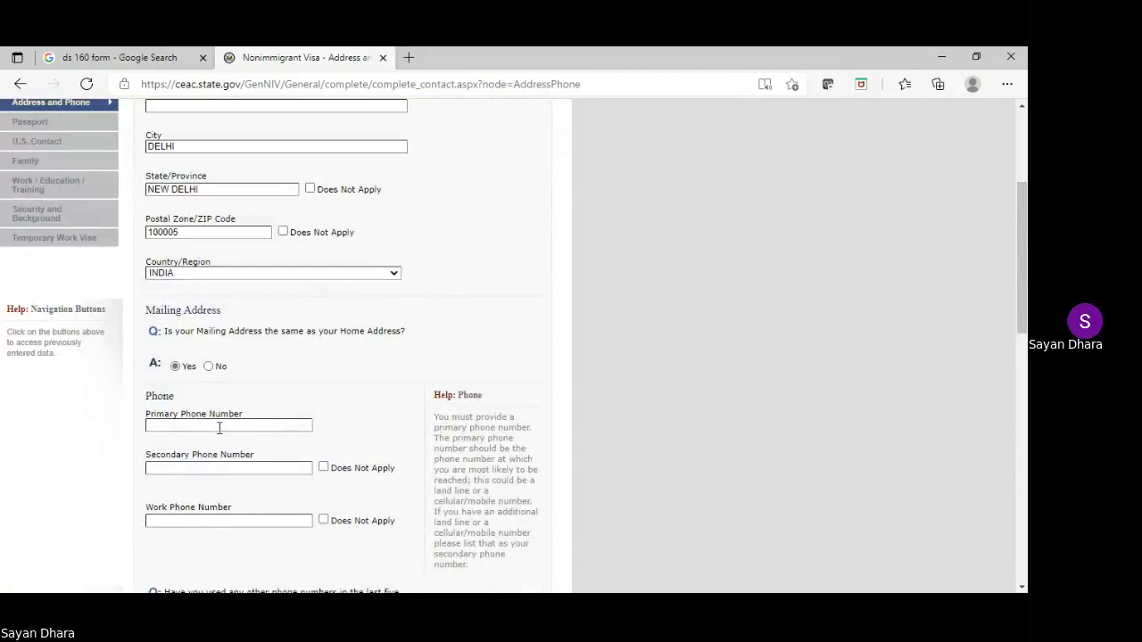
Enter the primary phone, mark secondary and work phones Does Not Apply, and answer No to other numbers
{"action": "left_click", "coordinate": [219, 426]}
{"action": "type", "text": "1234567890"}
{"action": "scroll", "coordinate": [249, 426], "scroll_direction": "down", "scroll_amount": 1}
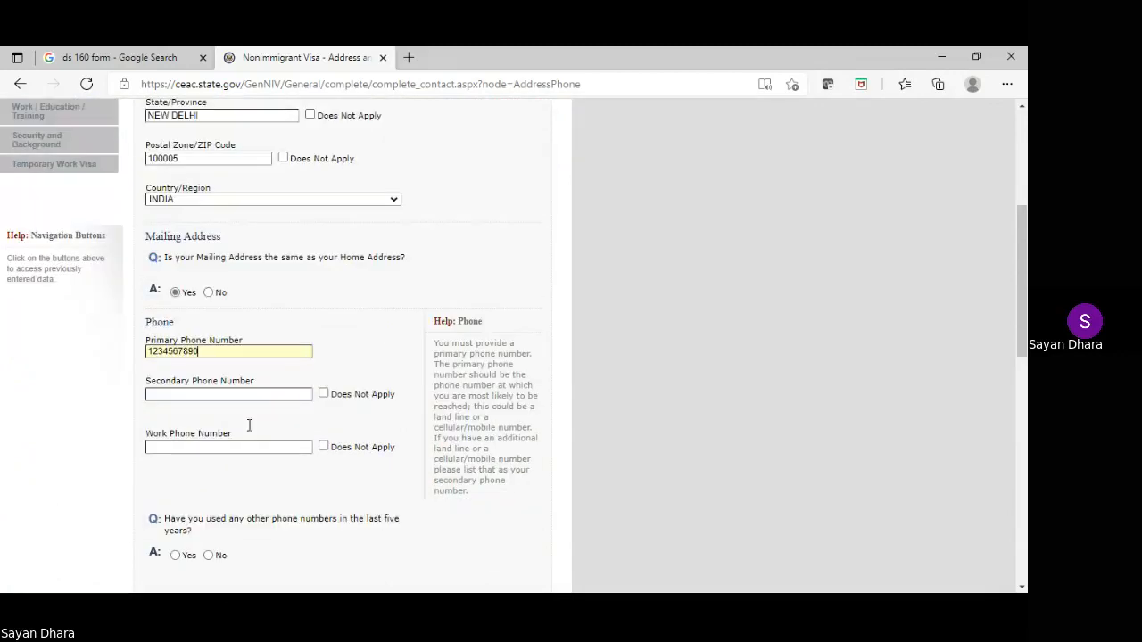
{"action": "left_click", "coordinate": [323, 394]}
{"action": "left_click", "coordinate": [324, 446]}
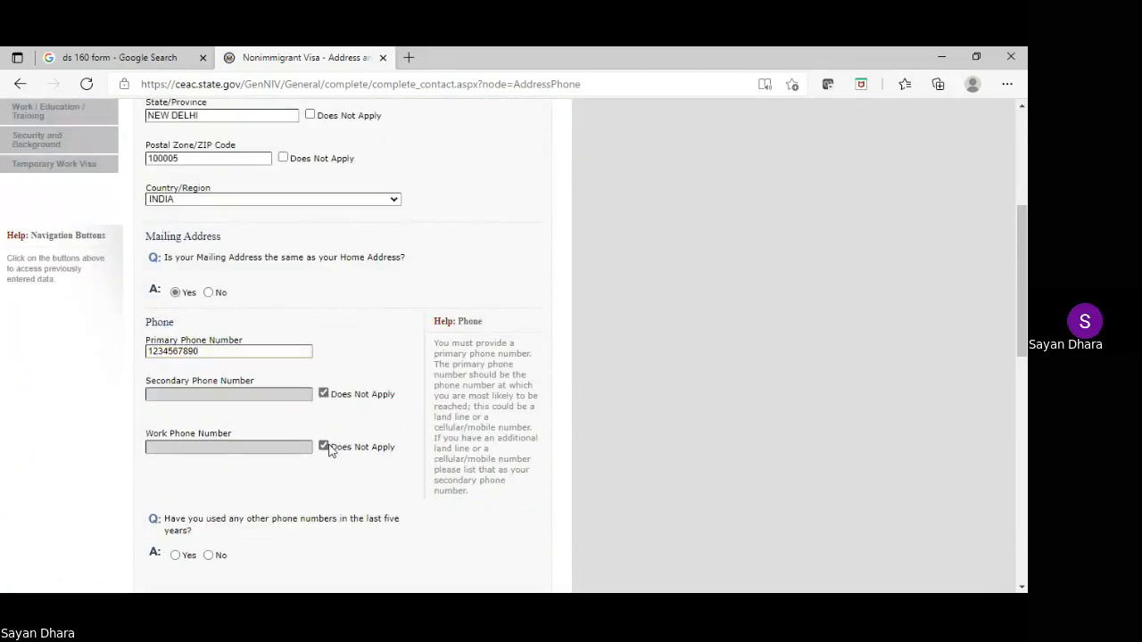
{"action": "scroll", "coordinate": [330, 451], "scroll_direction": "down", "scroll_amount": 1}
{"action": "left_click", "coordinate": [211, 482]}
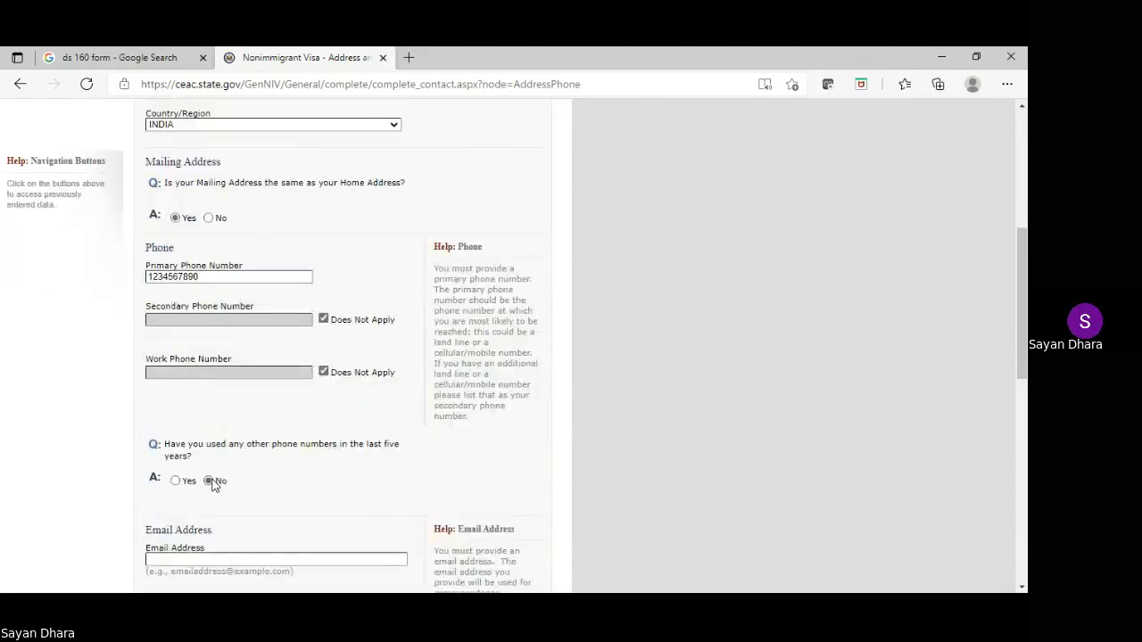
{"action": "scroll", "coordinate": [256, 457], "scroll_direction": "down", "scroll_amount": 4}
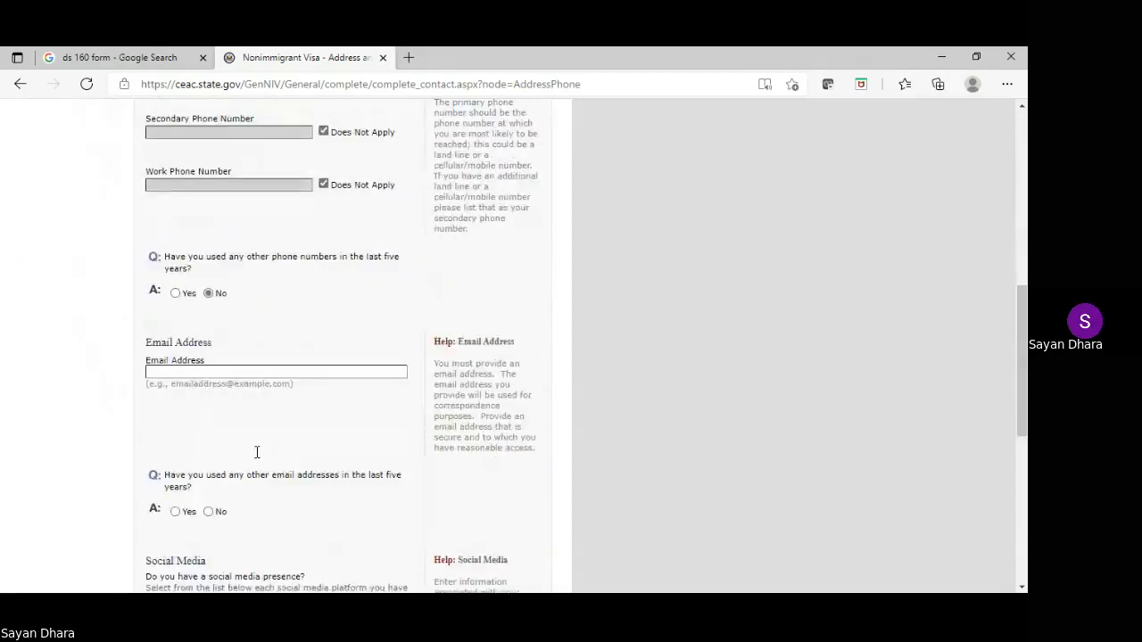
Enter the applicant's Gmail address and answer No to other email addresses
{"action": "left_click", "coordinate": [187, 371]}
{"action": "type", "text": "MOHAN"}
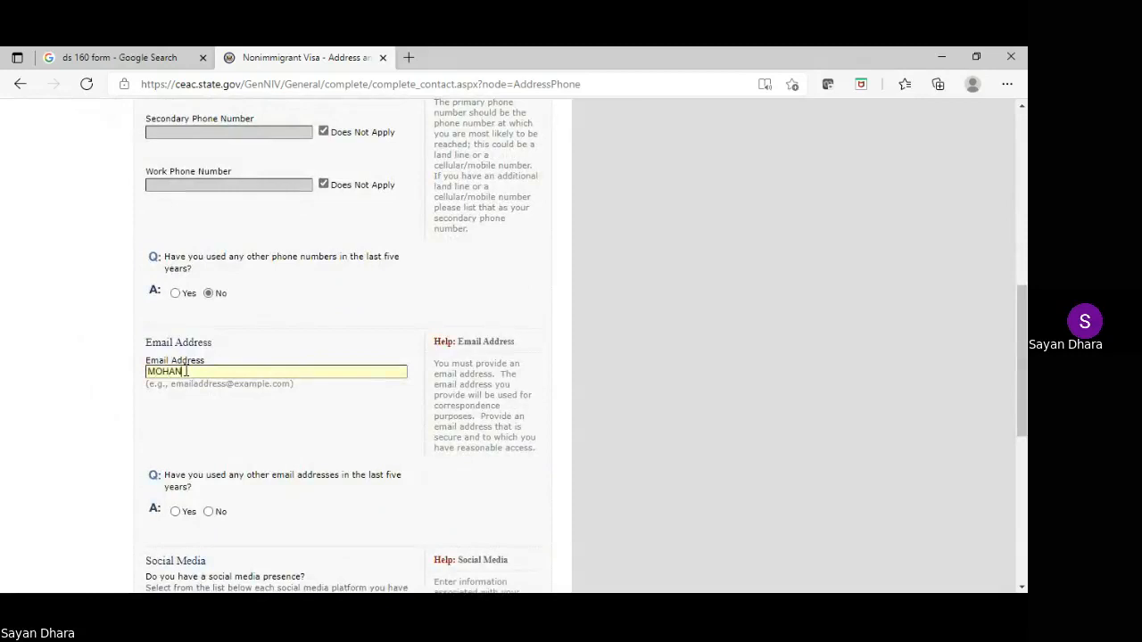
{"action": "key", "text": "BackSpace"}
{"action": "key", "text": "BackSpace"}
{"action": "key", "text": "BackSpace"}
{"action": "key", "text": "BackSpace"}
{"action": "key", "text": "BackSpace"}
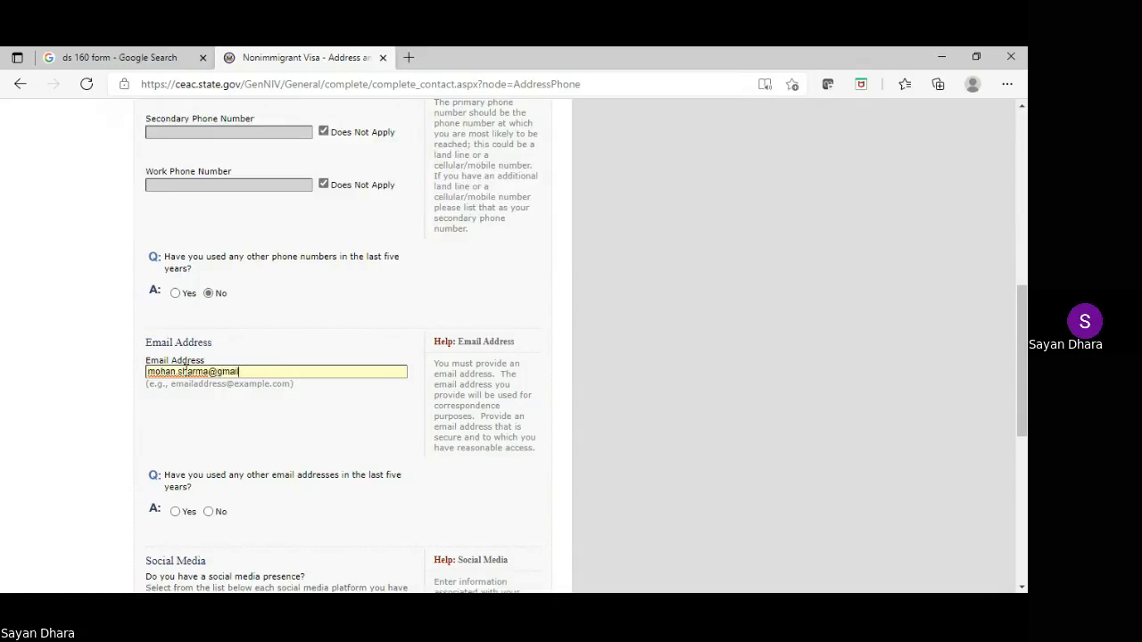
{"action": "left_click", "coordinate": [210, 372]}
{"action": "type", "text": "123467"}
{"action": "type", "text": "5"}
{"action": "scroll", "coordinate": [311, 373], "scroll_direction": "down", "scroll_amount": 1}
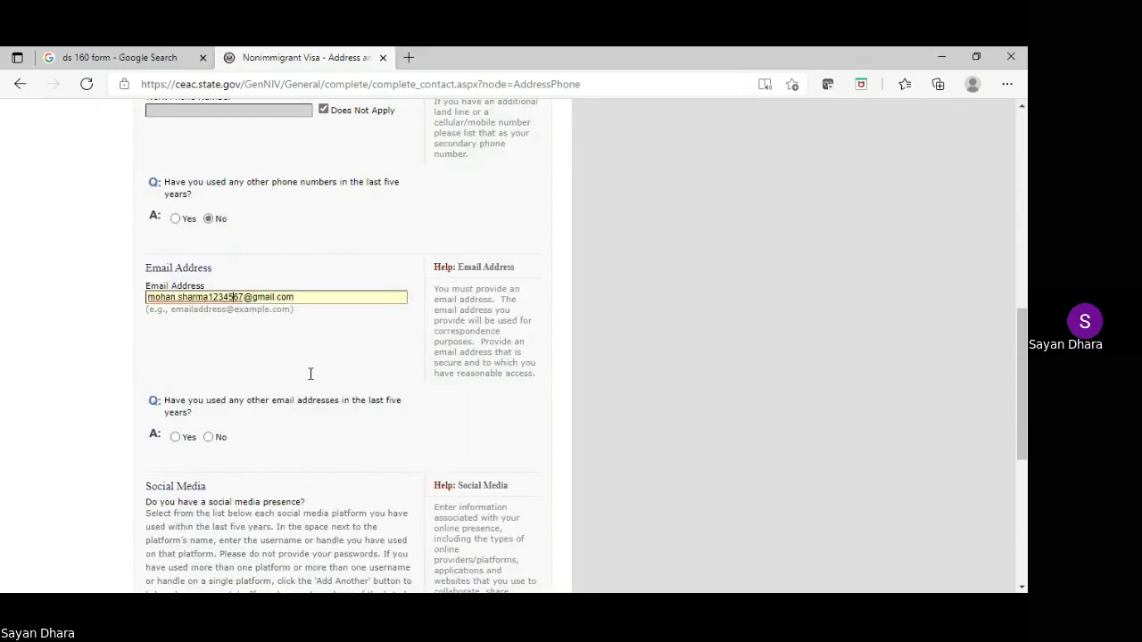
{"action": "left_click", "coordinate": [210, 436]}
{"action": "scroll", "coordinate": [255, 402], "scroll_direction": "down", "scroll_amount": 3}
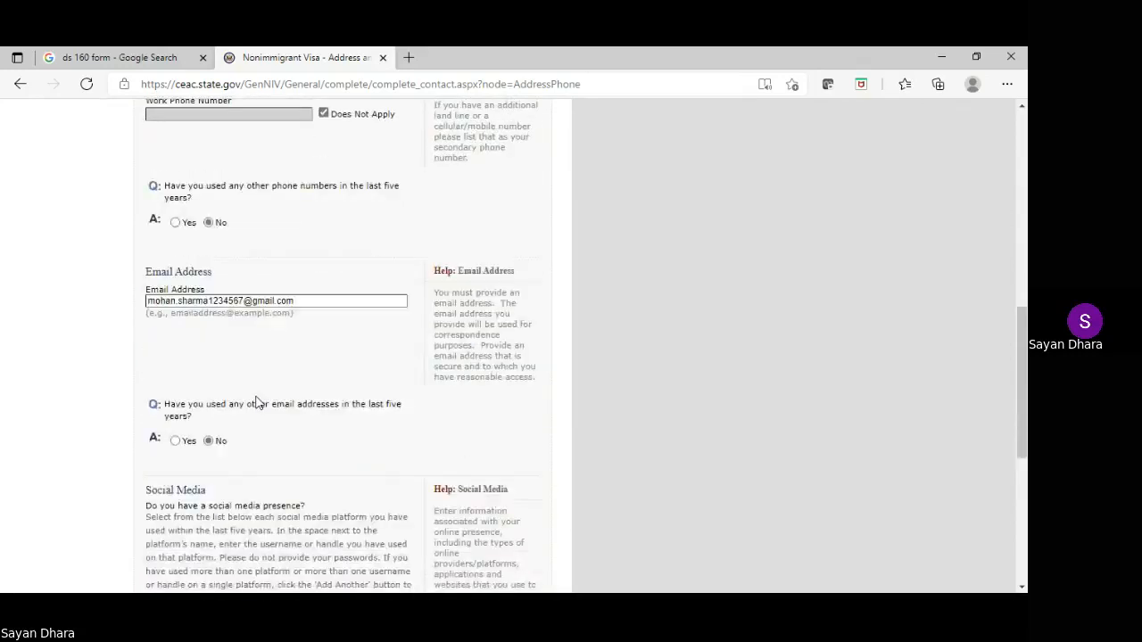
{"action": "left_click", "coordinate": [244, 444]}
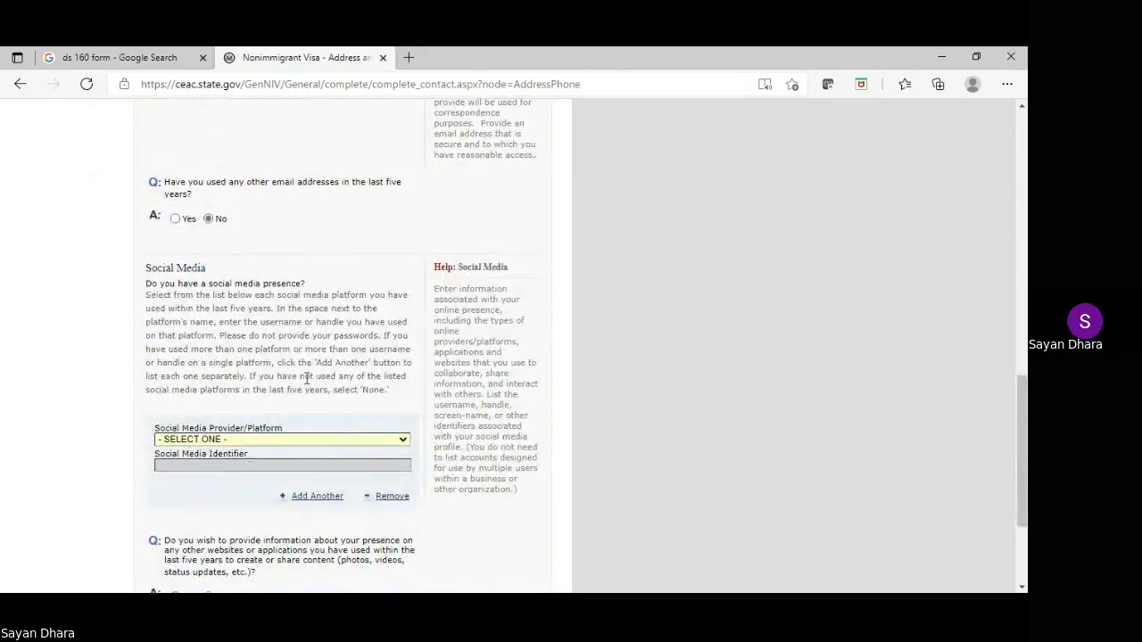
Answer No to other websites and save the Address and Phone page
{"action": "scroll", "coordinate": [376, 336], "scroll_direction": "down", "scroll_amount": 1}
{"action": "scroll", "coordinate": [376, 341], "scroll_direction": "down", "scroll_amount": 1}
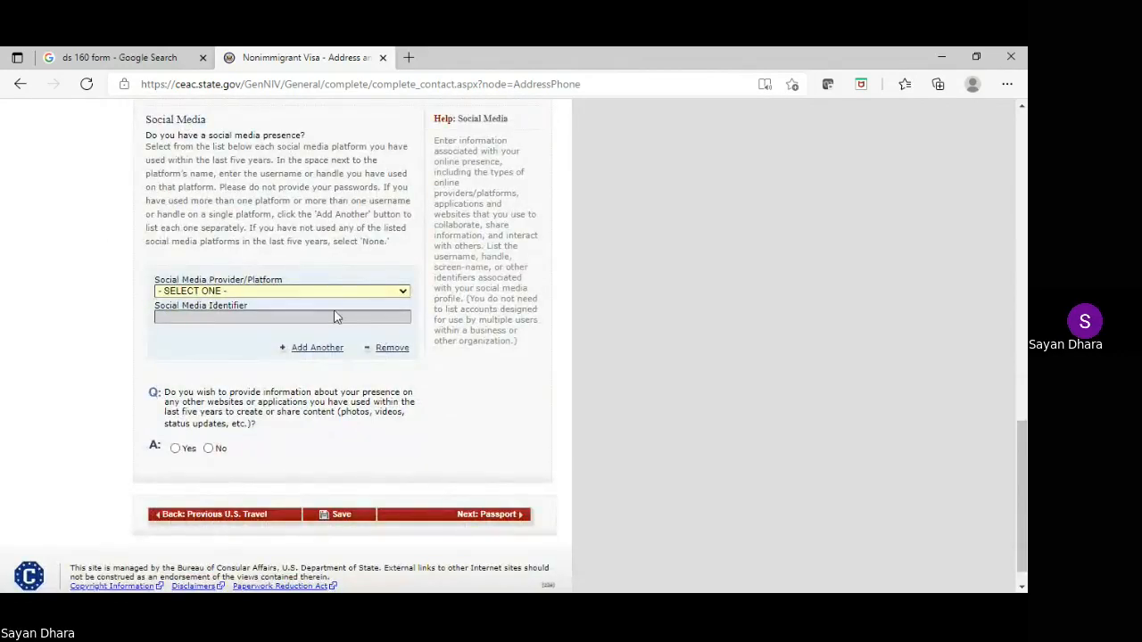
{"action": "left_click", "coordinate": [210, 449]}
{"action": "scroll", "coordinate": [212, 455], "scroll_direction": "up", "scroll_amount": 2}
{"action": "scroll", "coordinate": [364, 457], "scroll_direction": "down", "scroll_amount": 2}
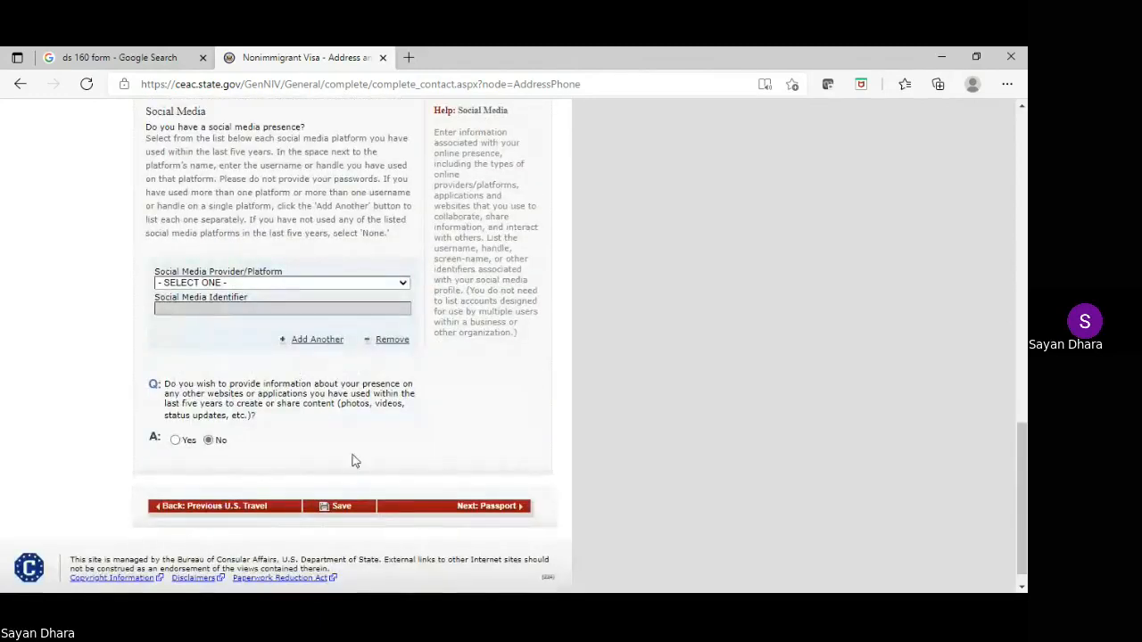
{"action": "left_click", "coordinate": [330, 506]}
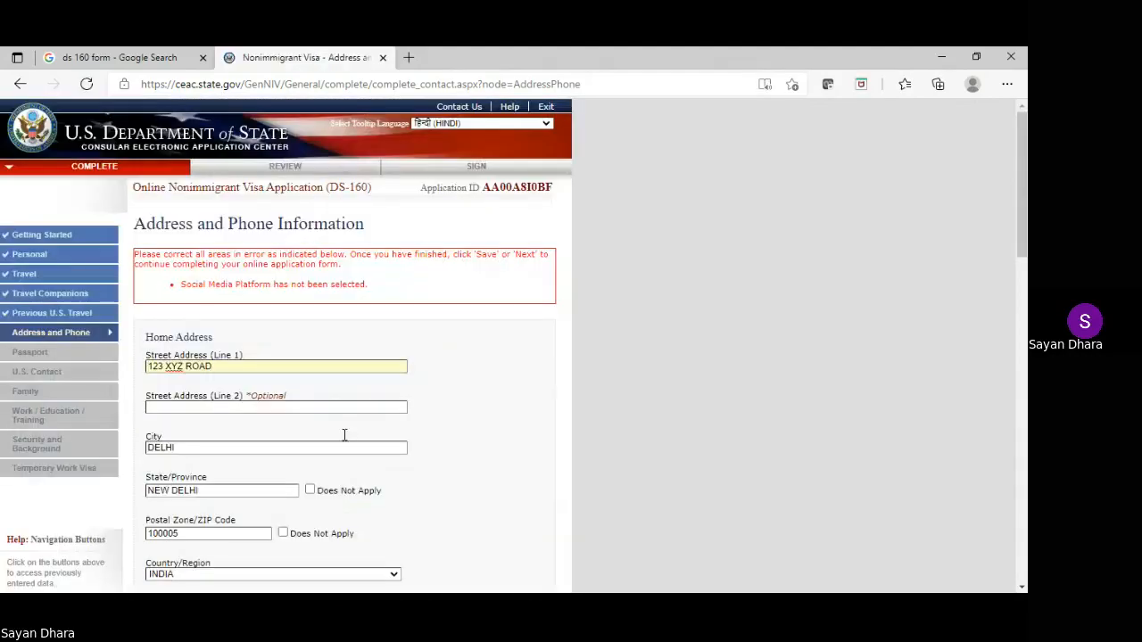
Add FACEBOOK with the applicant's handle as social media, save, and continue to Passport
{"action": "scroll", "coordinate": [379, 327], "scroll_direction": "down", "scroll_amount": 6}
{"action": "scroll", "coordinate": [379, 322], "scroll_direction": "down", "scroll_amount": 7}
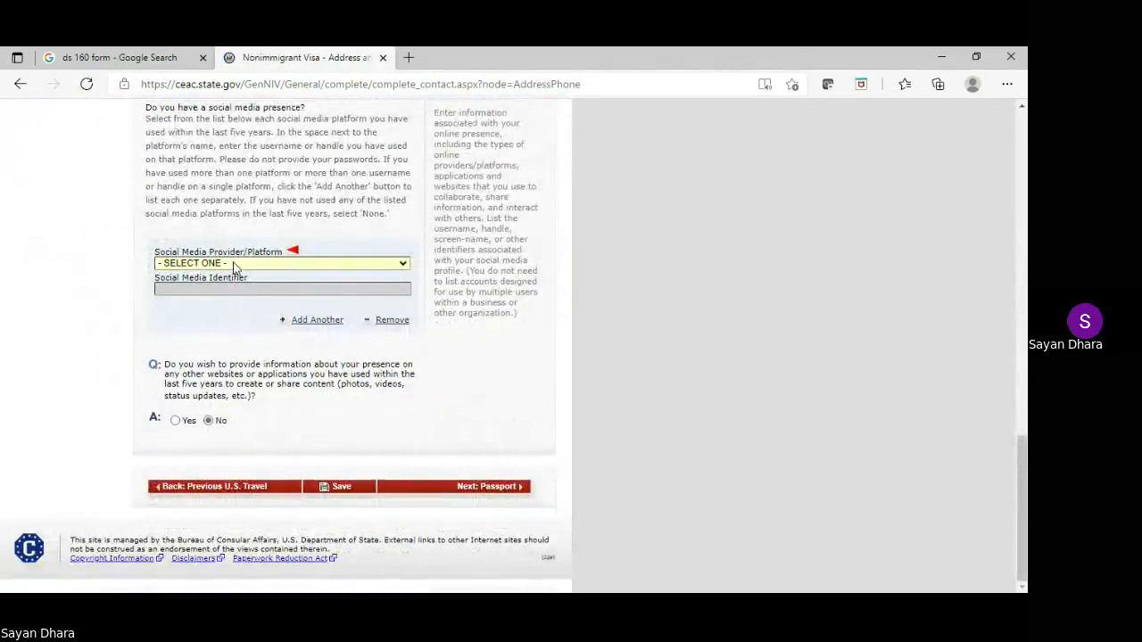
{"action": "left_click", "coordinate": [234, 268]}
{"action": "scroll", "coordinate": [233, 273], "scroll_direction": "down", "scroll_amount": 4}
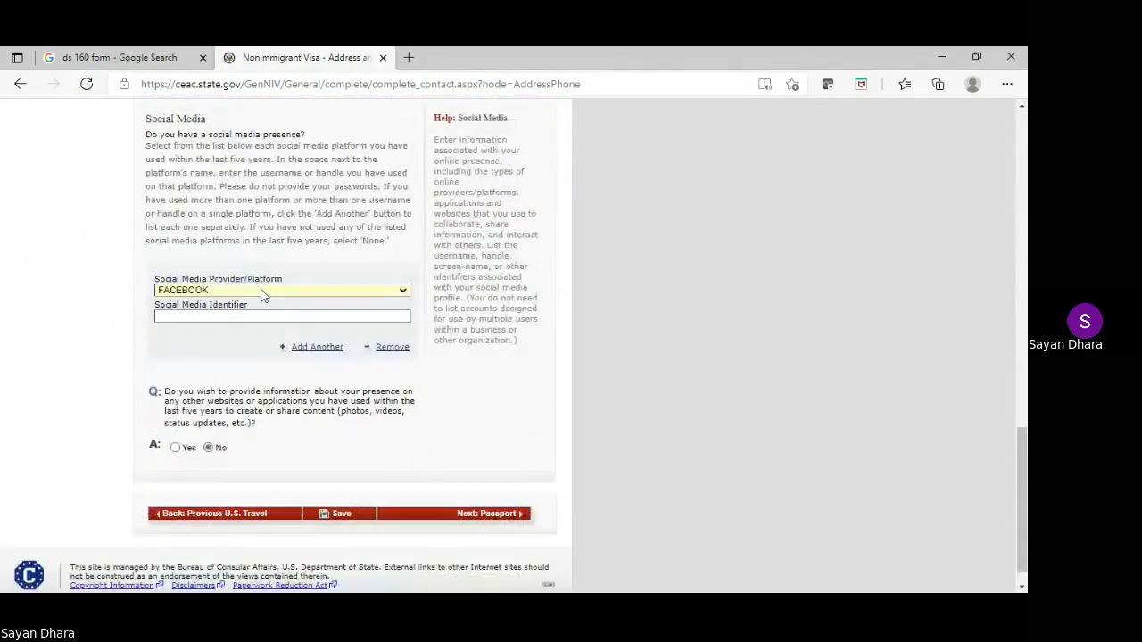
{"action": "left_click", "coordinate": [190, 315]}
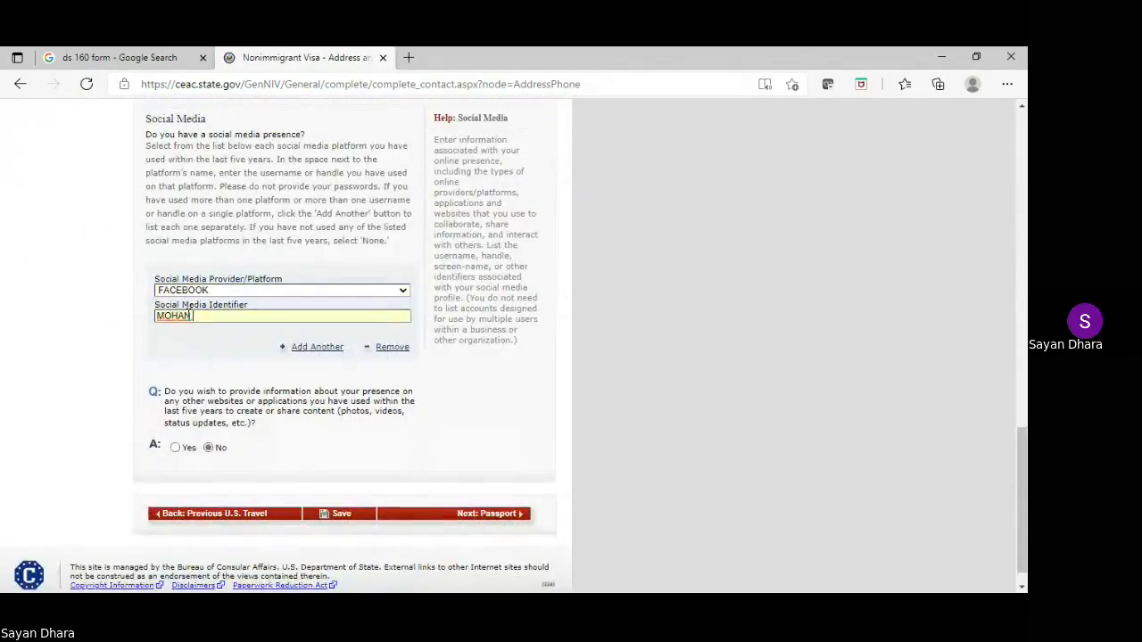
{"action": "left_click", "coordinate": [339, 514]}
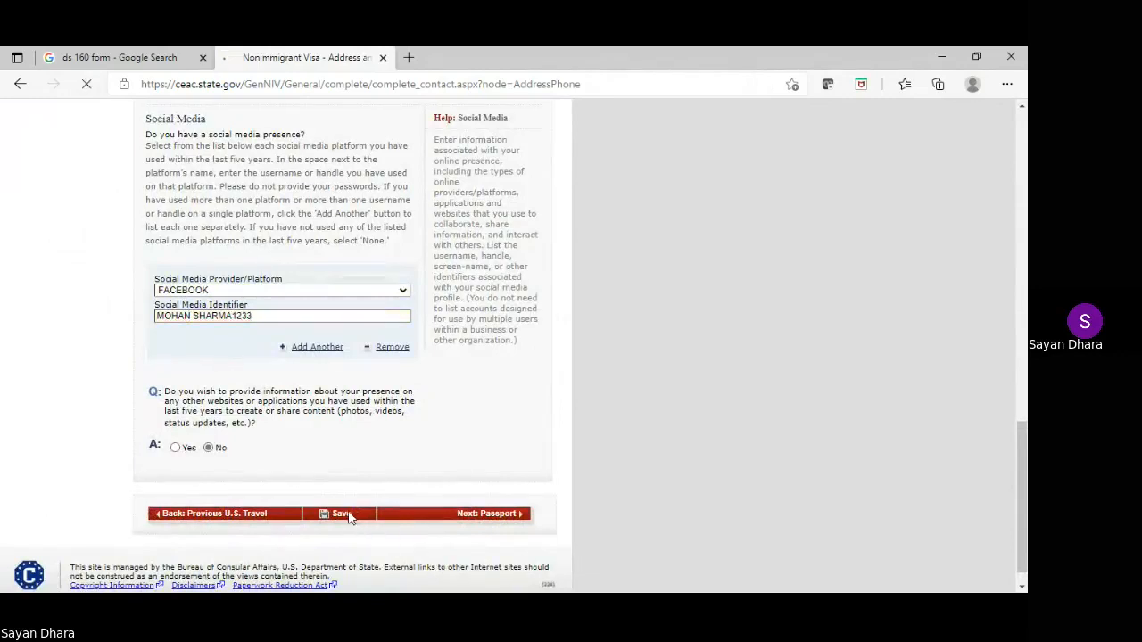
{"action": "left_click", "coordinate": [268, 360]}
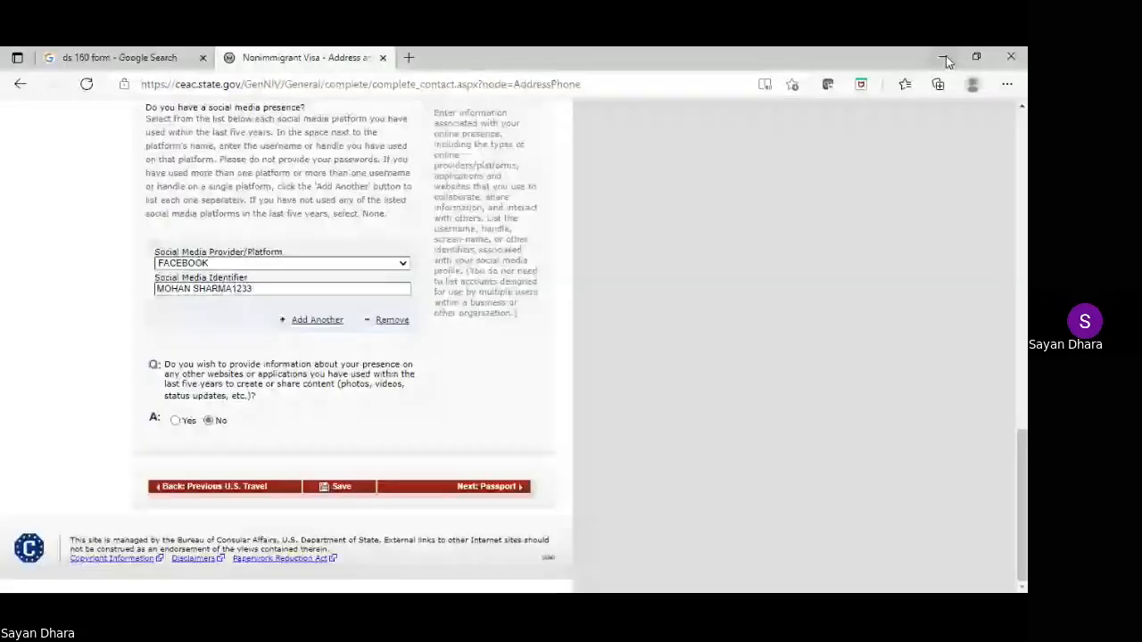
{"action": "left_click", "coordinate": [489, 487]}
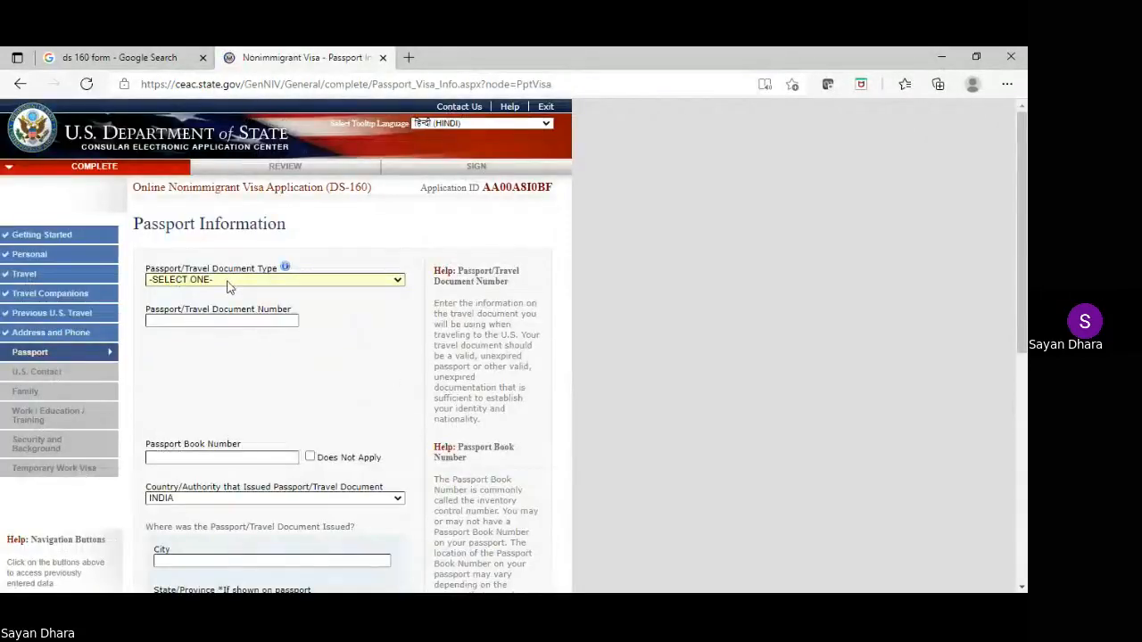
Enter a REGULAR passport with its number, book number Does Not Apply, issued in MUMBAI
{"action": "left_click", "coordinate": [208, 302]}
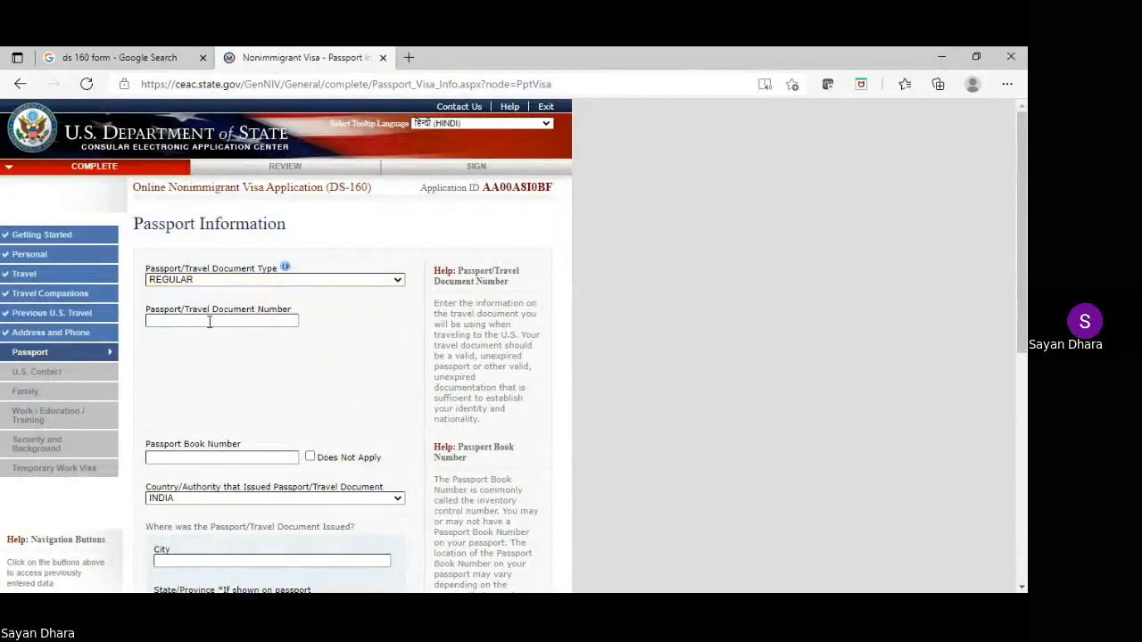
{"action": "type", "text": "N1234567"}
{"action": "scroll", "coordinate": [215, 316], "scroll_direction": "down", "scroll_amount": 1}
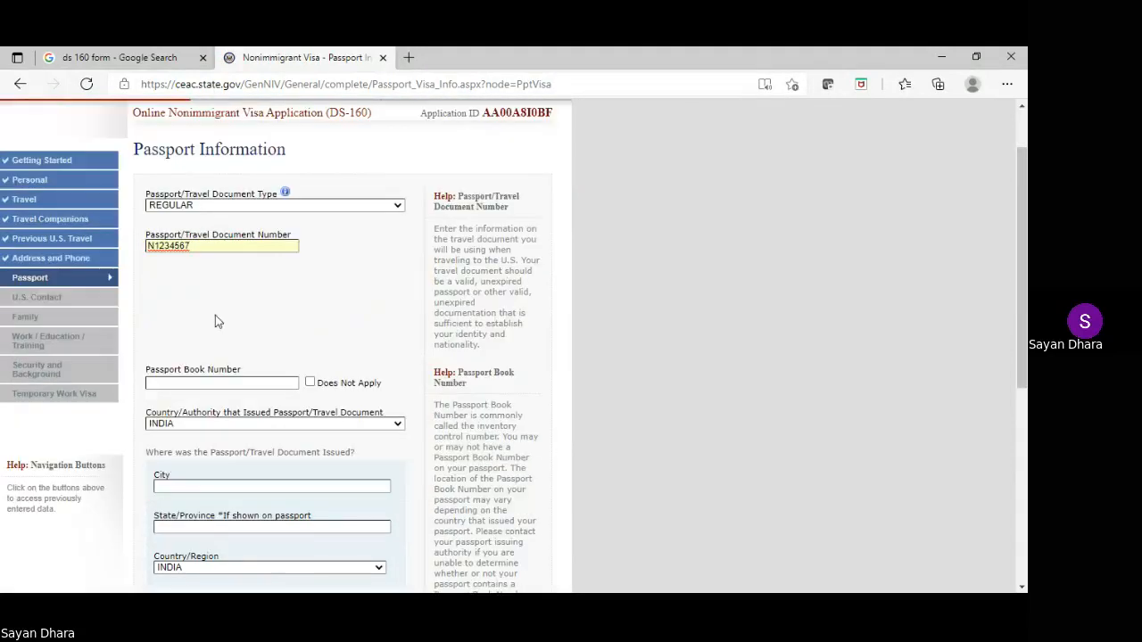
{"action": "left_click", "coordinate": [311, 382]}
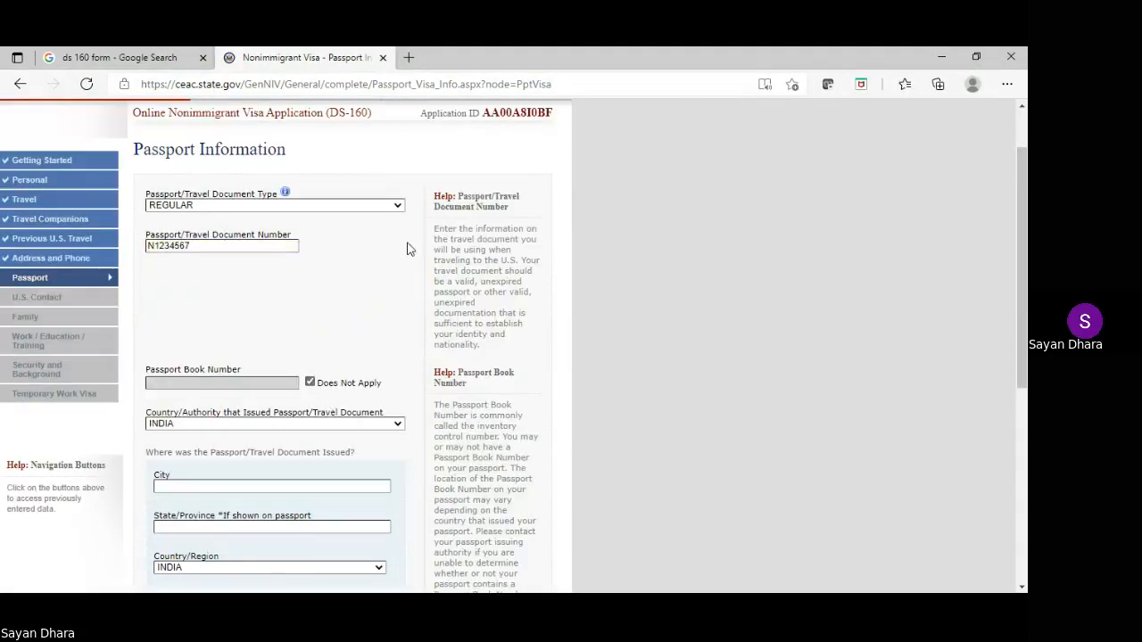
{"action": "scroll", "coordinate": [407, 249], "scroll_direction": "down", "scroll_amount": 1}
{"action": "scroll", "coordinate": [407, 249], "scroll_direction": "down", "scroll_amount": 1}
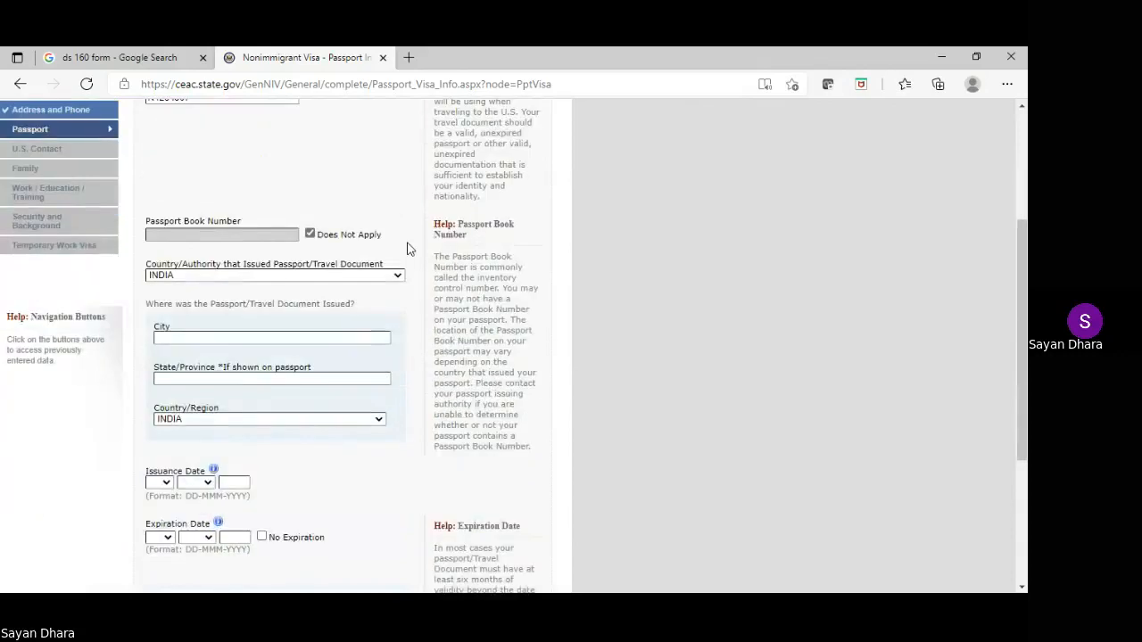
{"action": "left_click", "coordinate": [224, 337]}
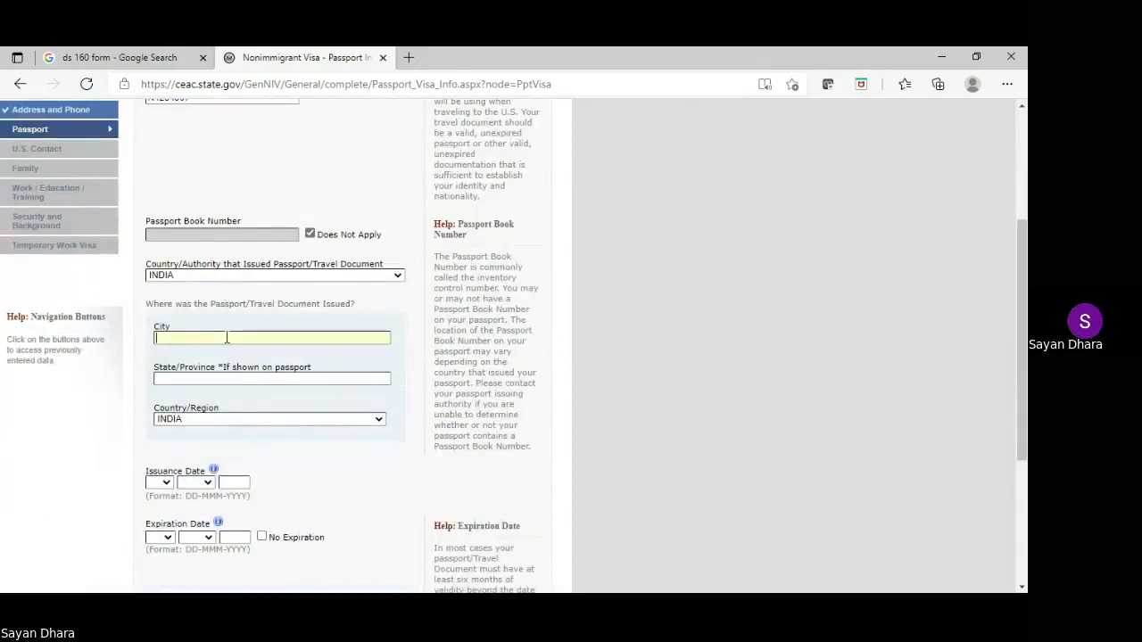
{"action": "type", "text": "MUMBAI"}
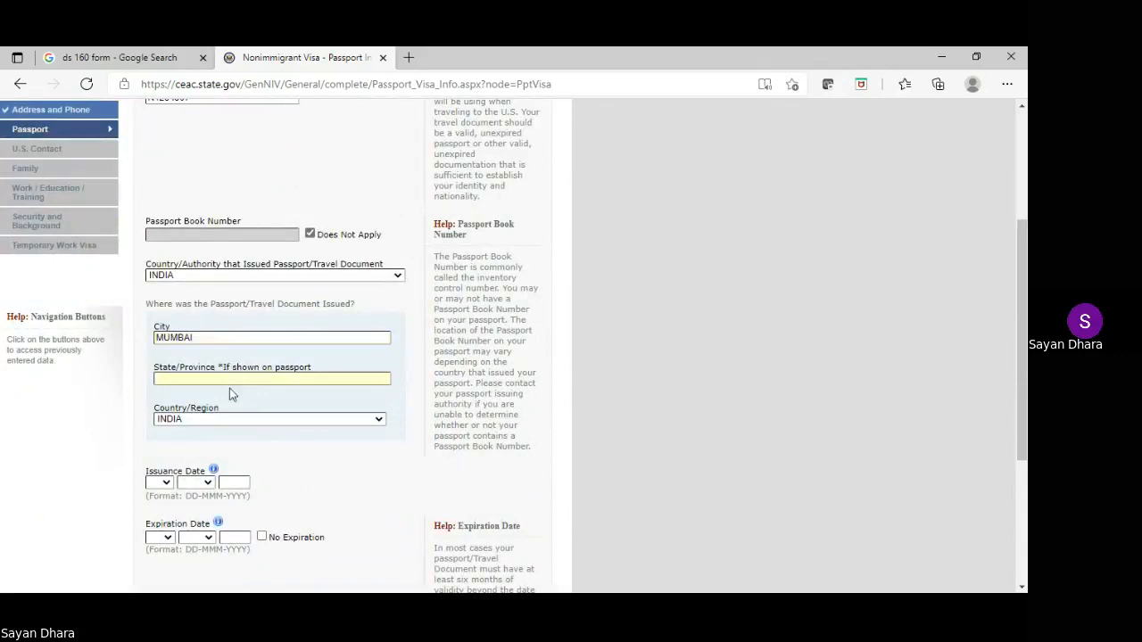
Set the passport issue date to 07 SEP 2015 and expiration to 06 SEP 2025
{"action": "left_click", "coordinate": [162, 482]}
{"action": "left_click", "coordinate": [161, 328]}
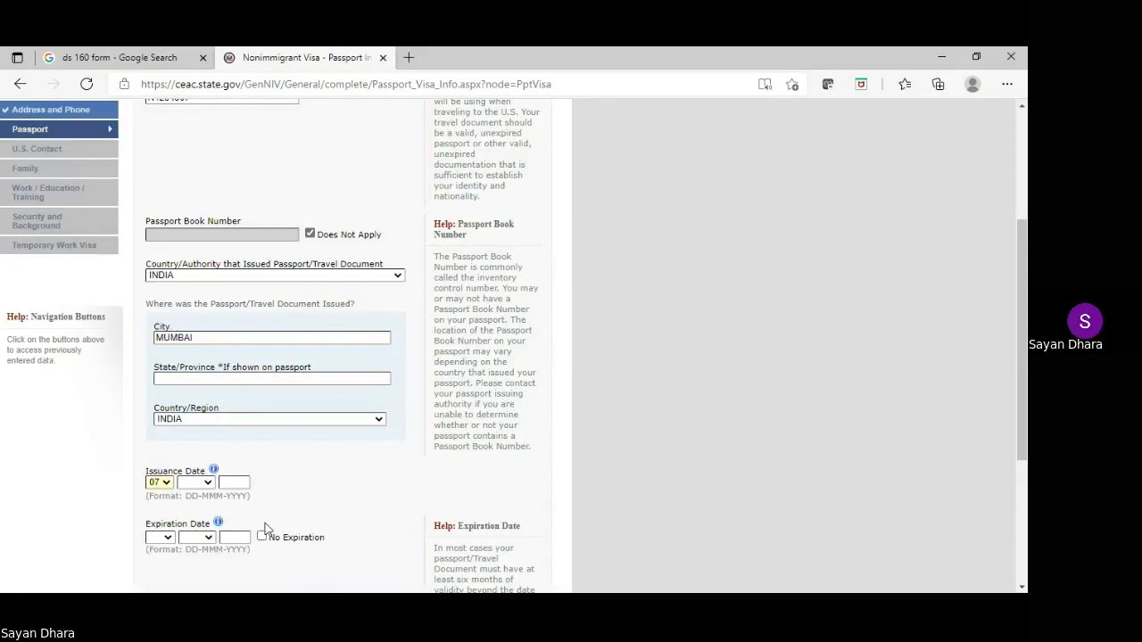
{"action": "left_click", "coordinate": [206, 482]}
{"action": "left_click", "coordinate": [205, 435]}
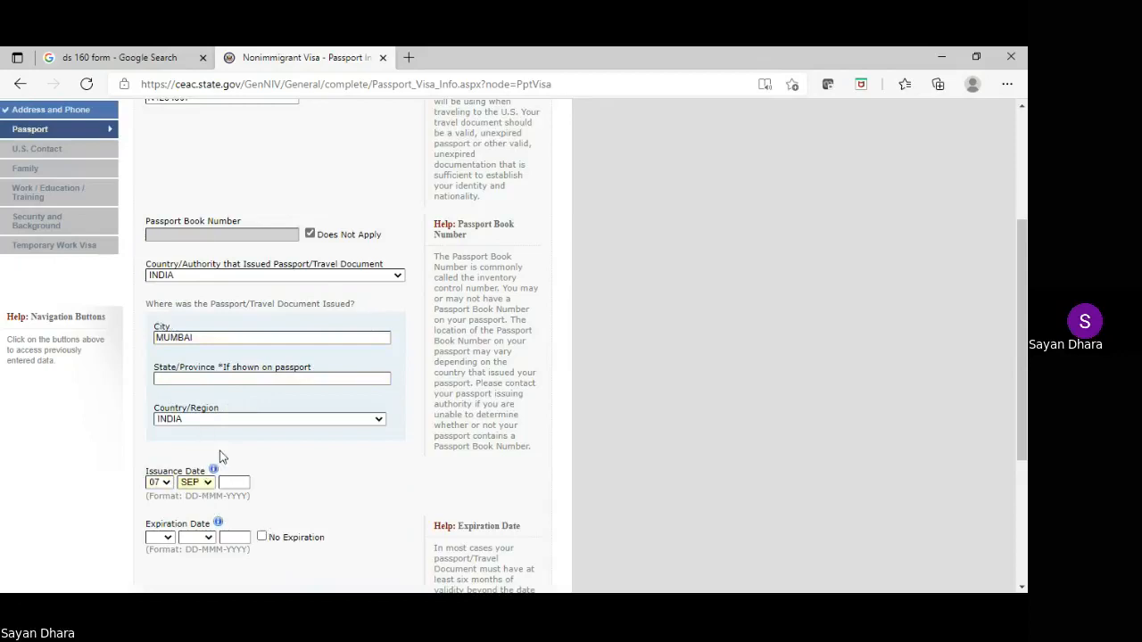
{"action": "left_click", "coordinate": [235, 482]}
{"action": "type", "text": "2015"}
{"action": "scroll", "coordinate": [245, 426], "scroll_direction": "down", "scroll_amount": 1}
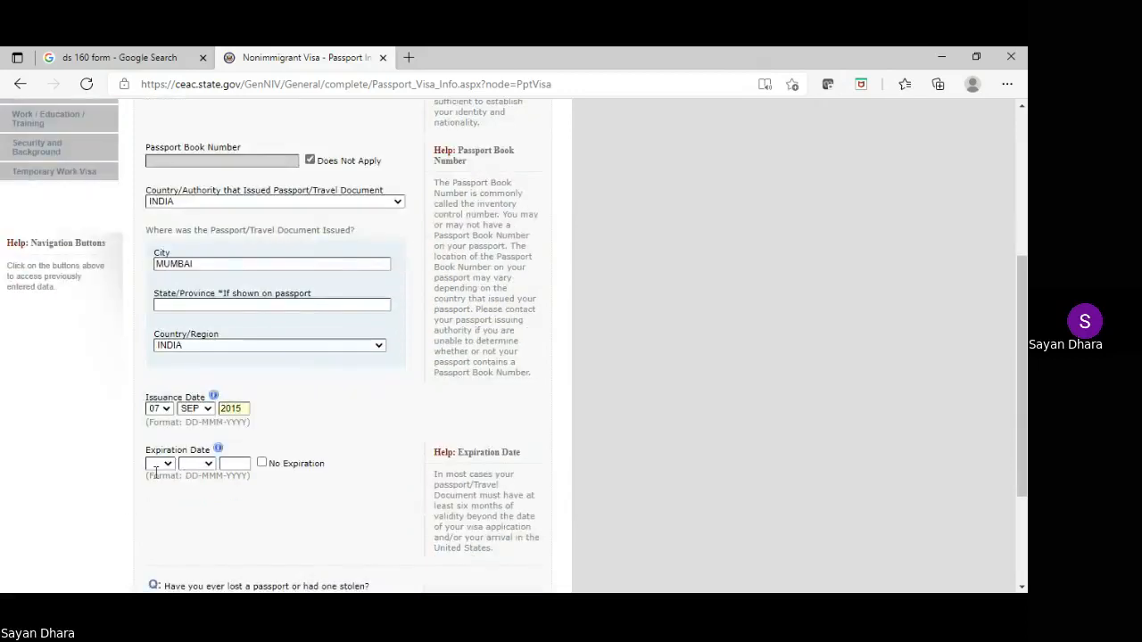
{"action": "left_click", "coordinate": [160, 465]}
{"action": "type", "text": "06"}
{"action": "left_click", "coordinate": [200, 465]}
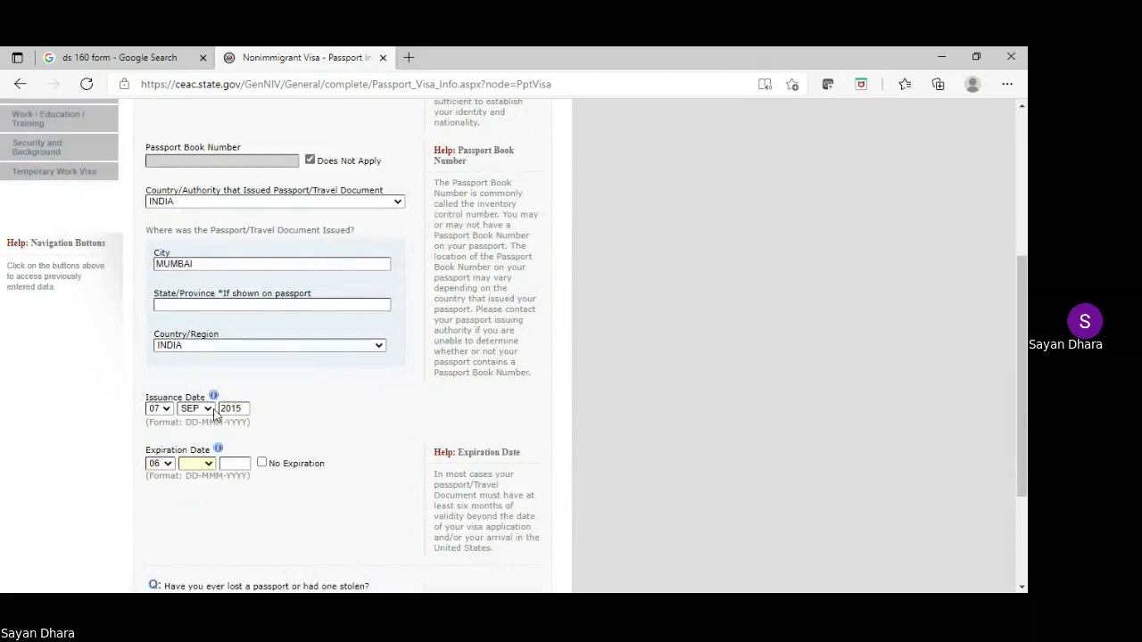
{"action": "type", "text": "sep"}
{"action": "left_click", "coordinate": [241, 461]}
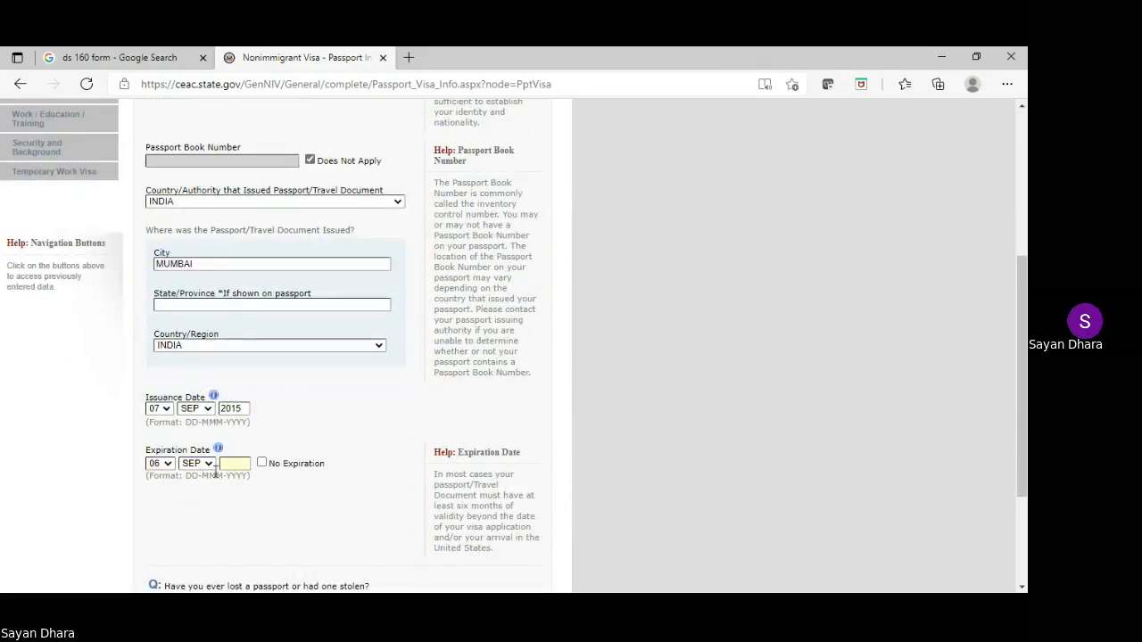
{"action": "type", "text": "2025"}
Answer No to ever losing a passport and save the passport details
{"action": "scroll", "coordinate": [369, 408], "scroll_direction": "down", "scroll_amount": 3}
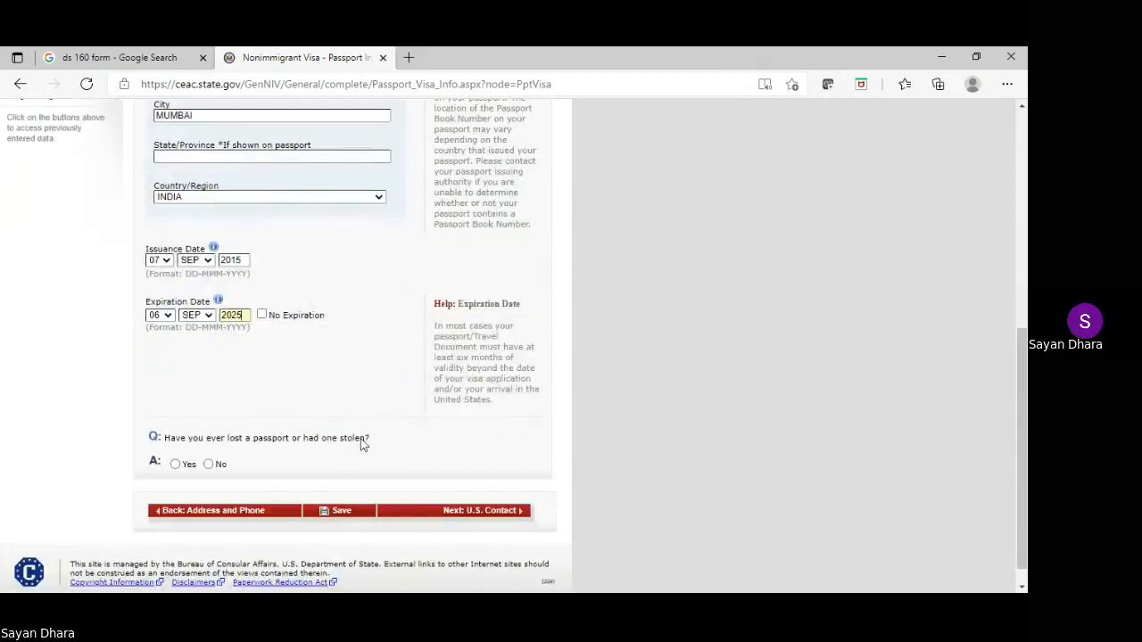
{"action": "scroll", "coordinate": [359, 397], "scroll_direction": "up", "scroll_amount": 2}
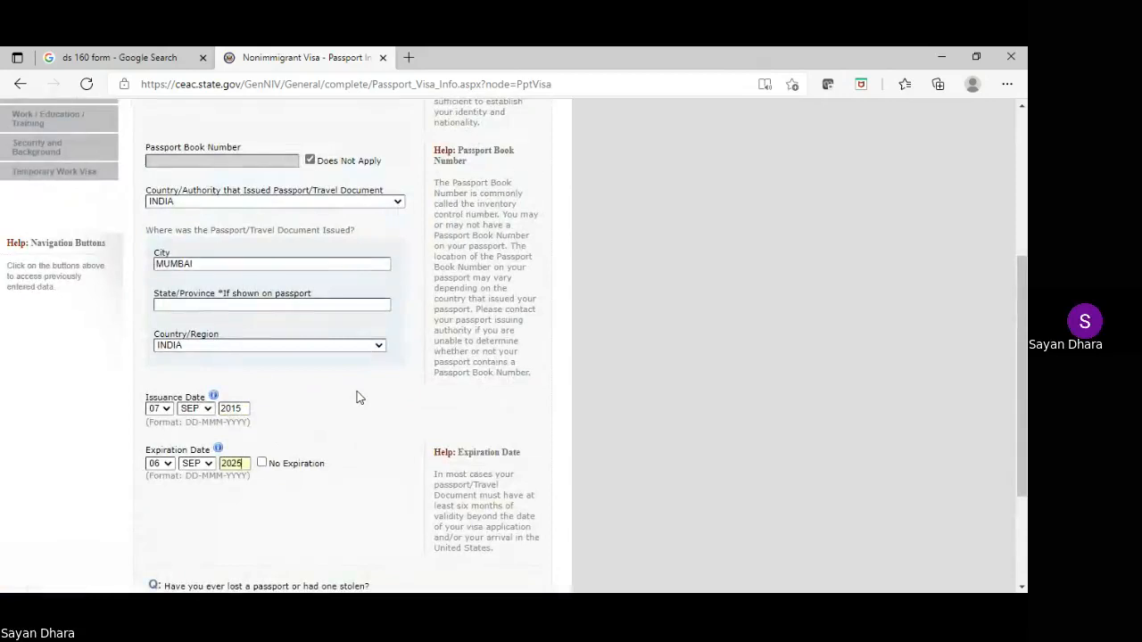
{"action": "scroll", "coordinate": [356, 397], "scroll_direction": "down", "scroll_amount": 1}
{"action": "scroll", "coordinate": [357, 397], "scroll_direction": "down", "scroll_amount": 1}
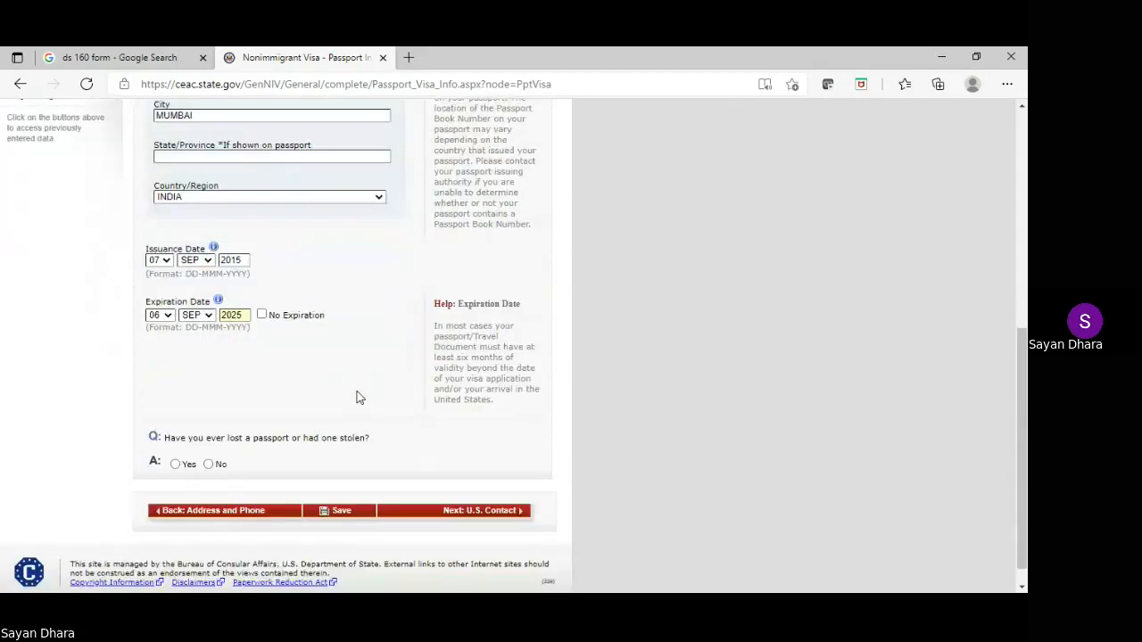
{"action": "left_click", "coordinate": [208, 464]}
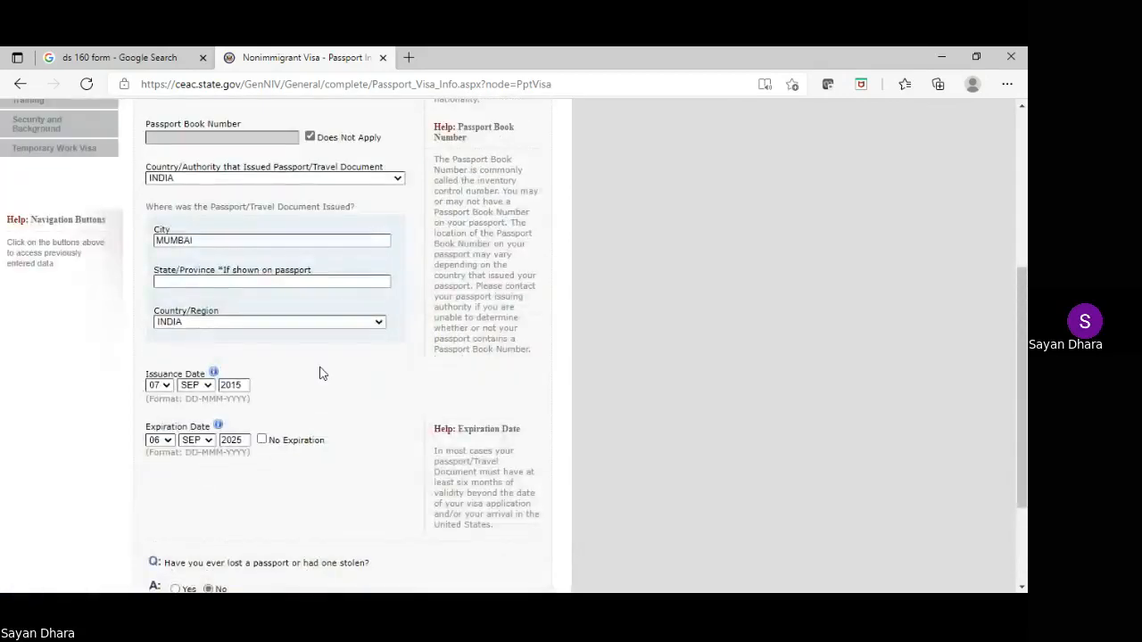
{"action": "scroll", "coordinate": [318, 372], "scroll_direction": "down", "scroll_amount": 2}
{"action": "left_click", "coordinate": [333, 492]}
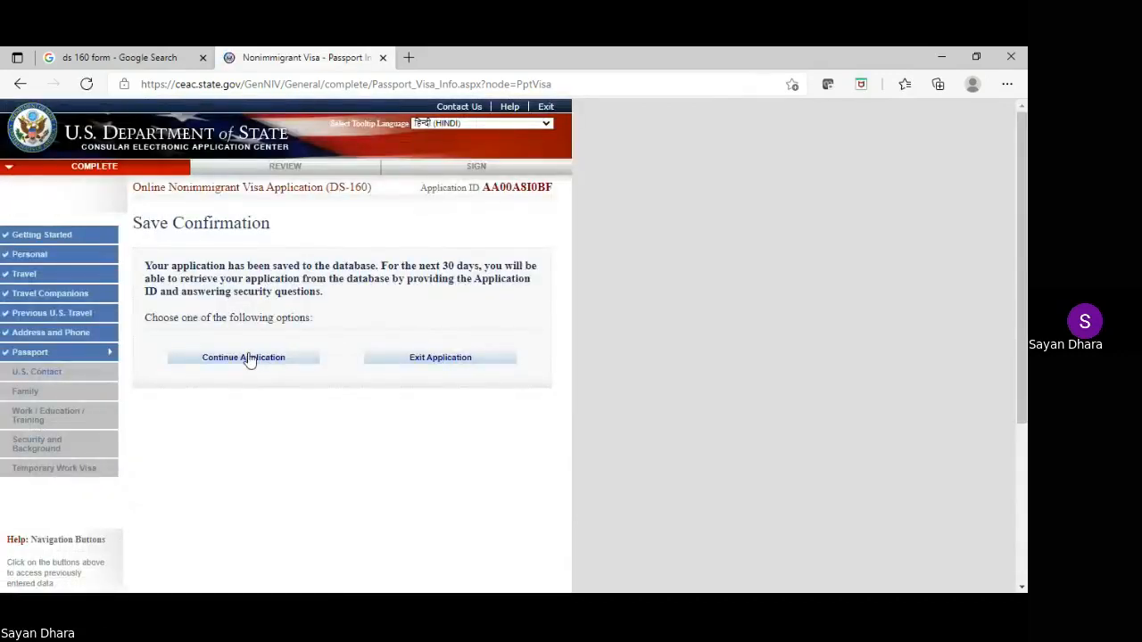
{"action": "left_click", "coordinate": [249, 358]}
{"action": "scroll", "coordinate": [250, 358], "scroll_direction": "down", "scroll_amount": 1}
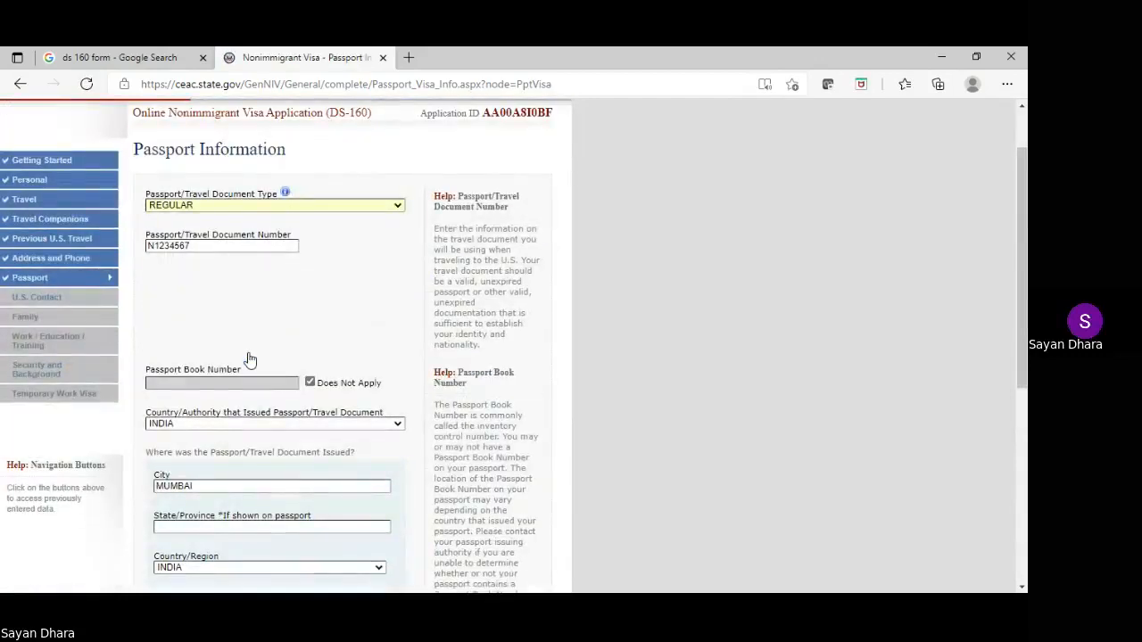
{"action": "scroll", "coordinate": [250, 359], "scroll_direction": "down", "scroll_amount": 5}
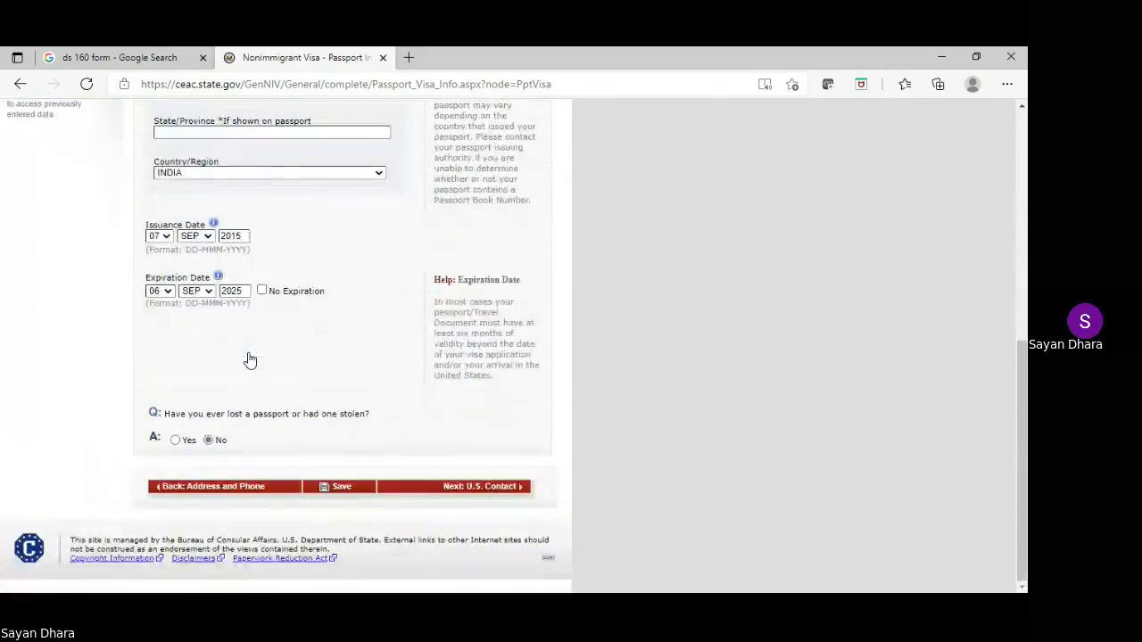
Enter the U.S. point of contact's name and set their relationship to OTHER
{"action": "left_click", "coordinate": [500, 488]}
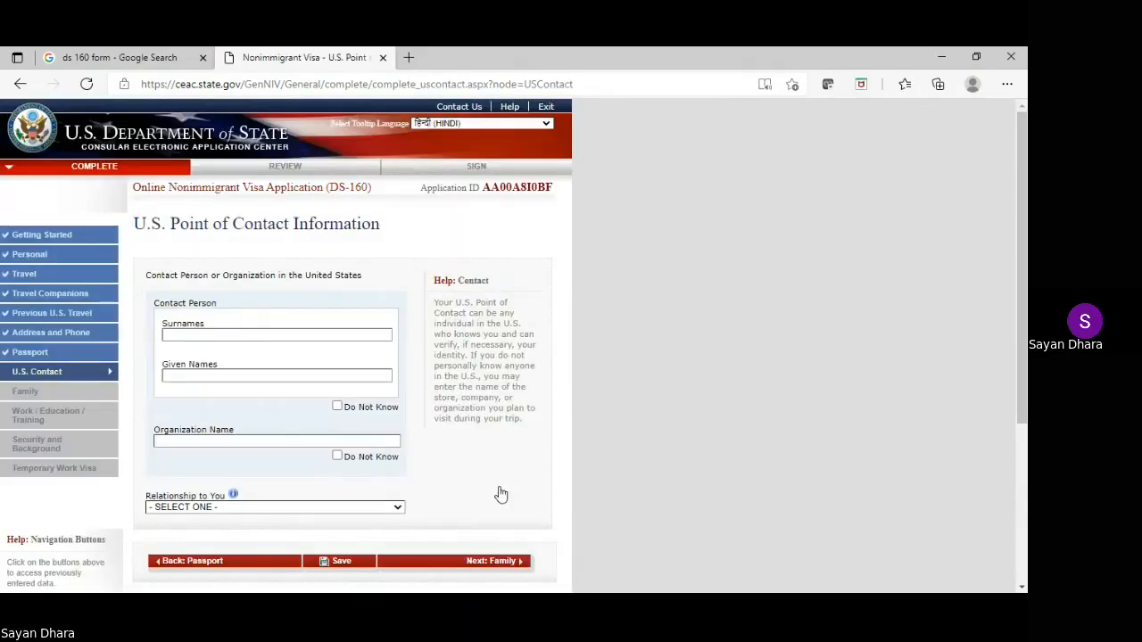
{"action": "left_click", "coordinate": [248, 335]}
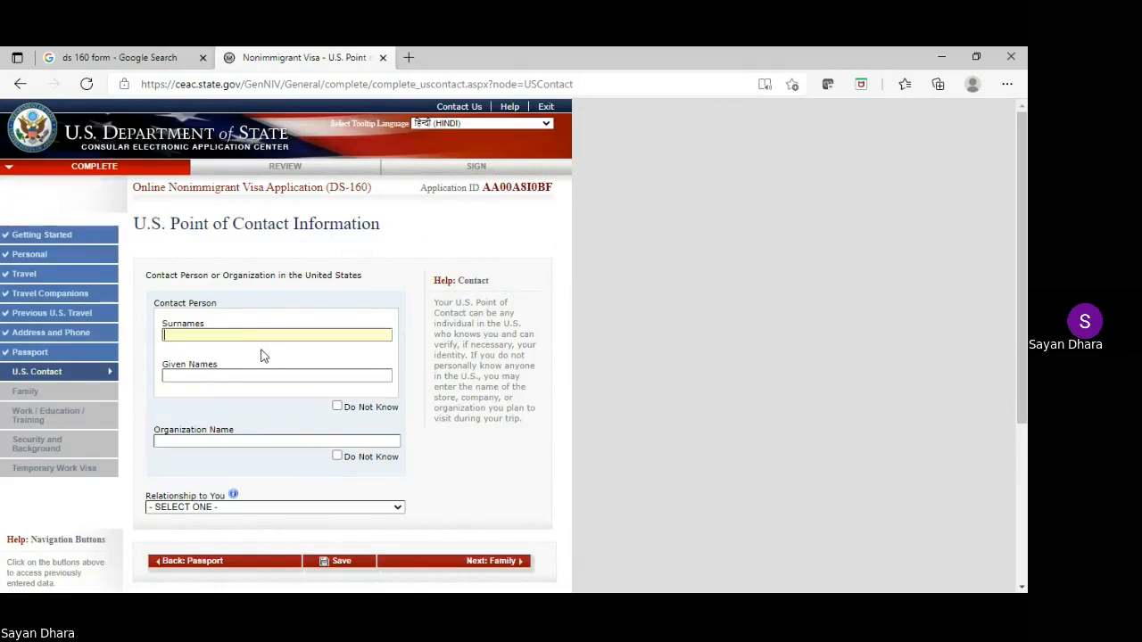
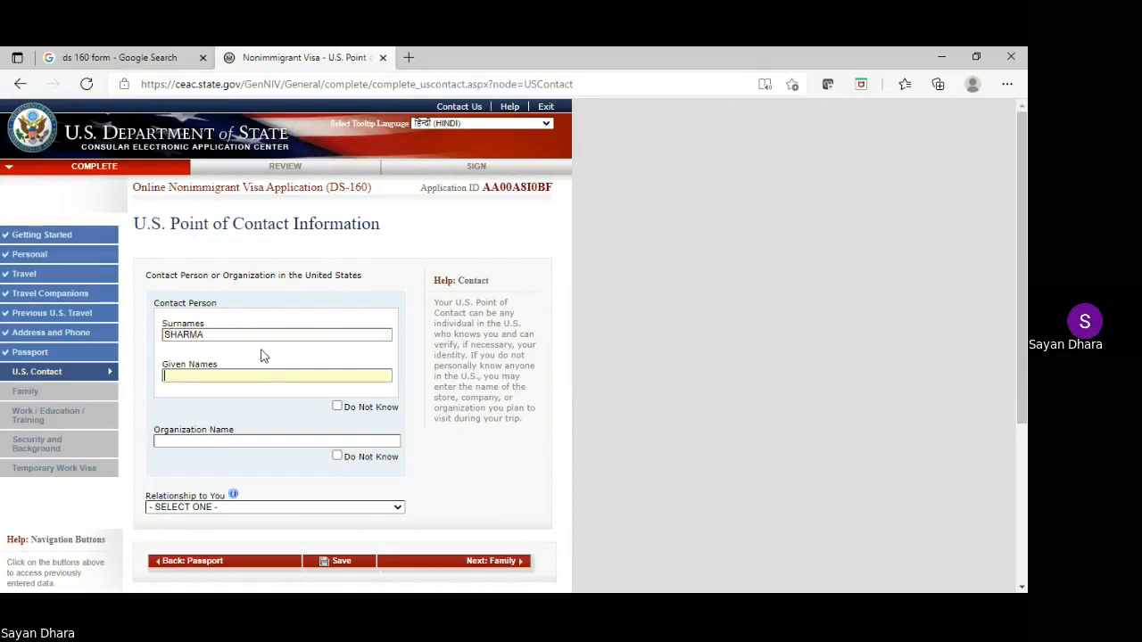
{"action": "scroll", "coordinate": [500, 258], "scroll_direction": "down", "scroll_amount": 1}
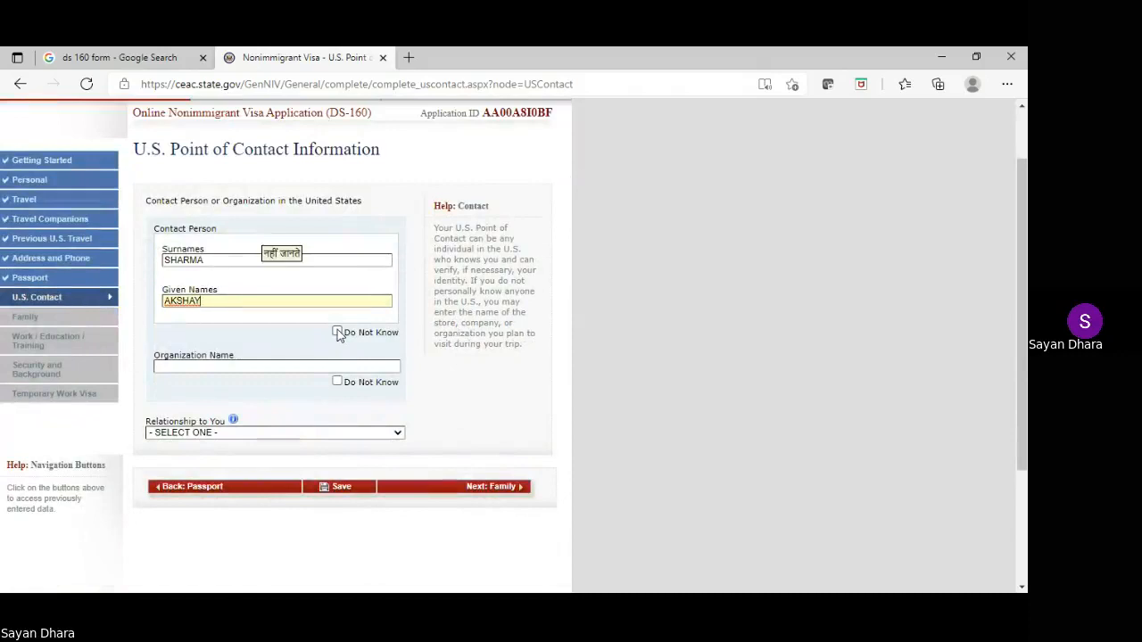
{"action": "left_click", "coordinate": [311, 437]}
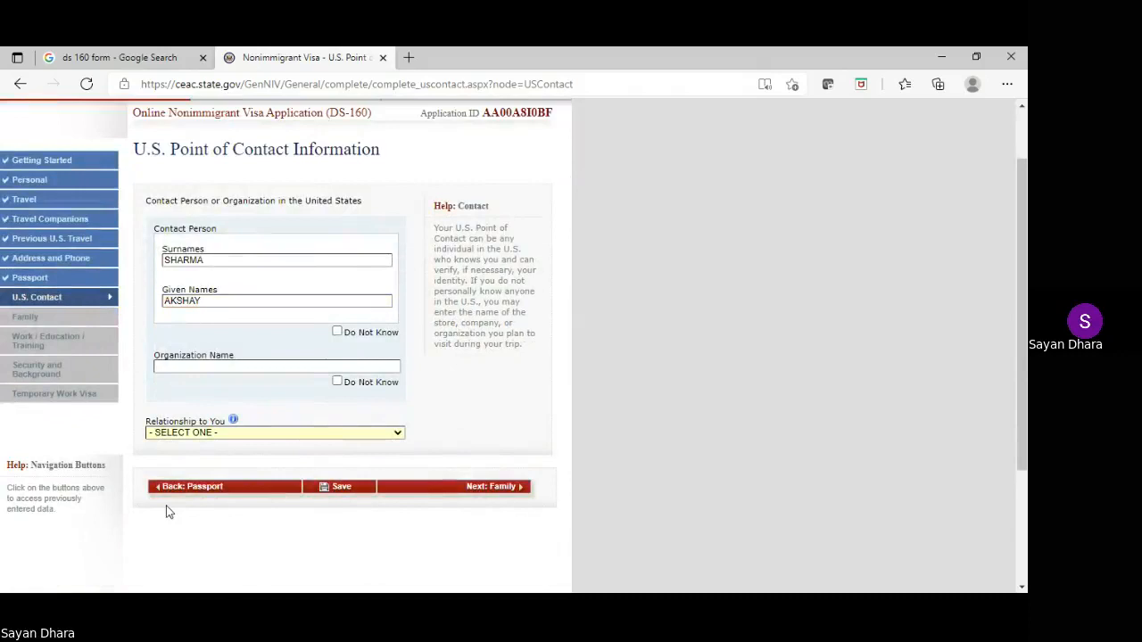
{"action": "key", "text": "e"}
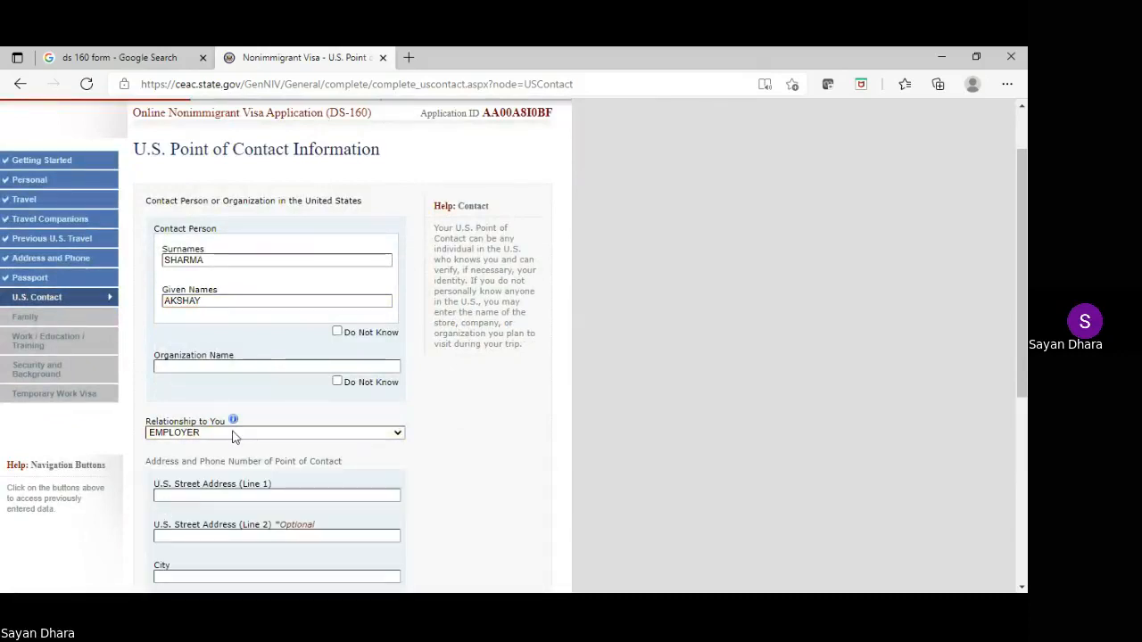
{"action": "key", "text": "o"}
{"action": "scroll", "coordinate": [252, 479], "scroll_direction": "down", "scroll_amount": 2}
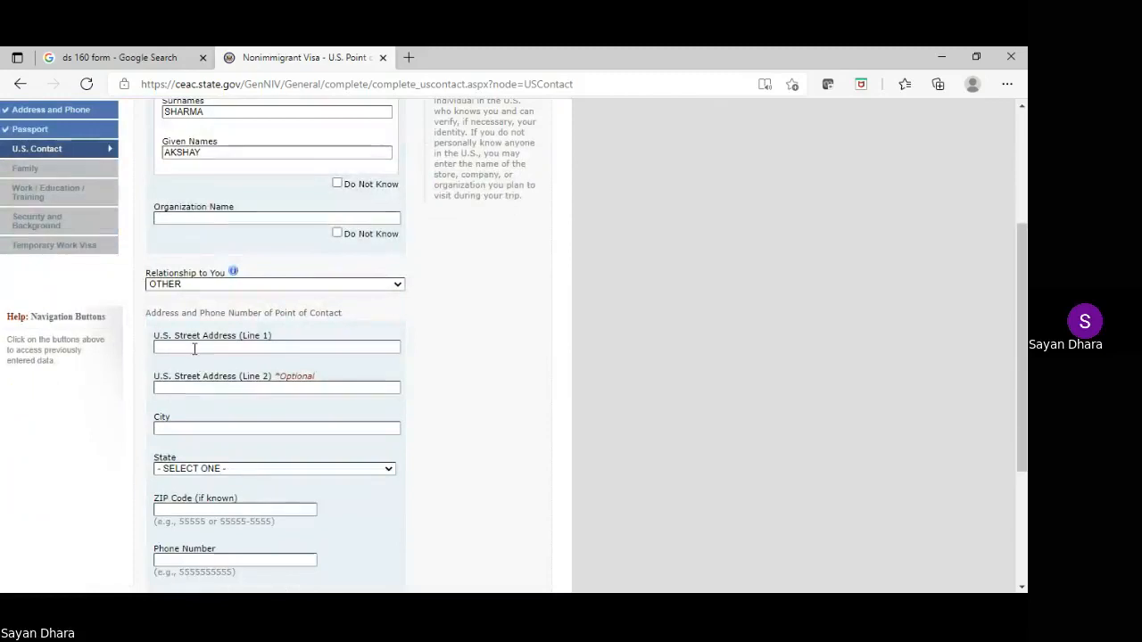
Enter the contact's street address, city and ZIP code
{"action": "left_click", "coordinate": [194, 349]}
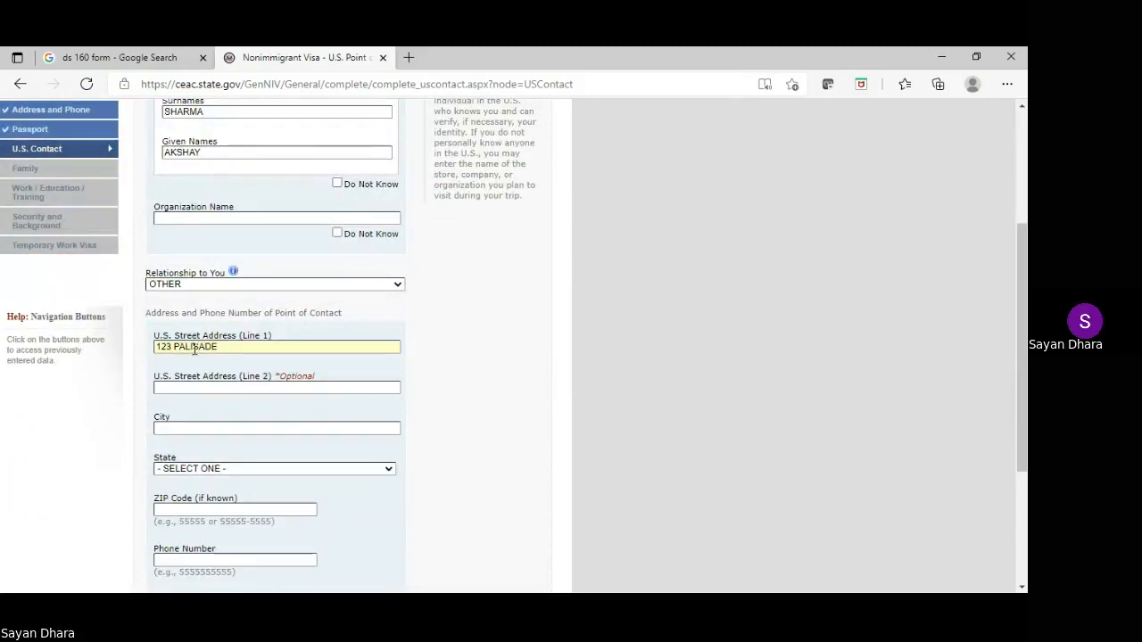
{"action": "left_click", "coordinate": [200, 432]}
{"action": "type", "text": "HOBOKEN"}
{"action": "scroll", "coordinate": [223, 412], "scroll_direction": "down", "scroll_amount": 1}
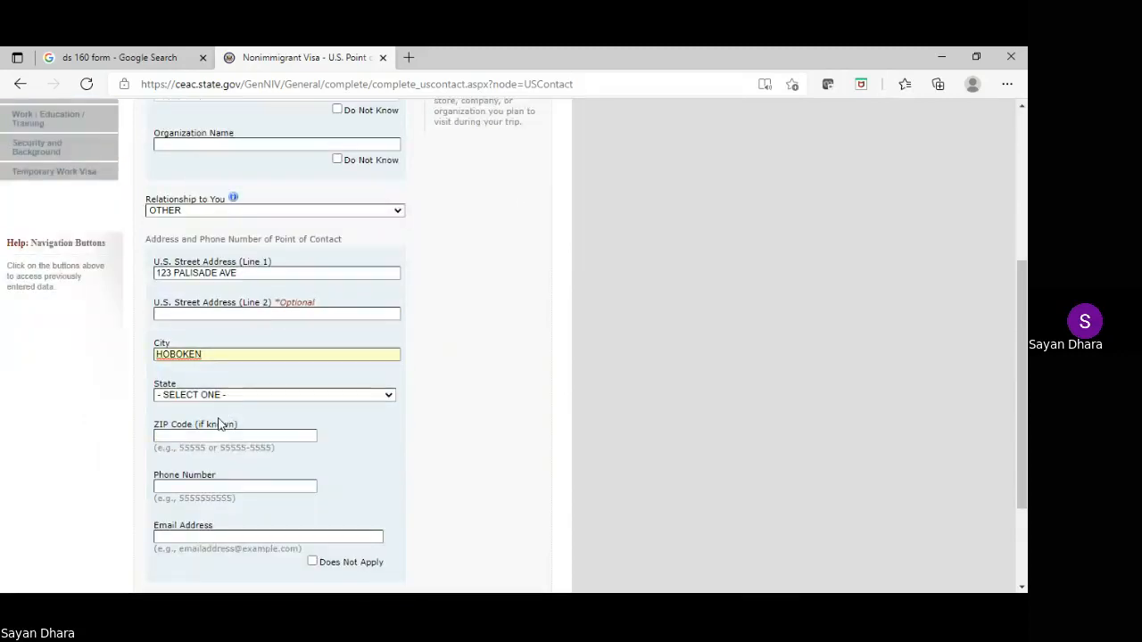
{"action": "left_click", "coordinate": [201, 439]}
{"action": "type", "text": "07030"}
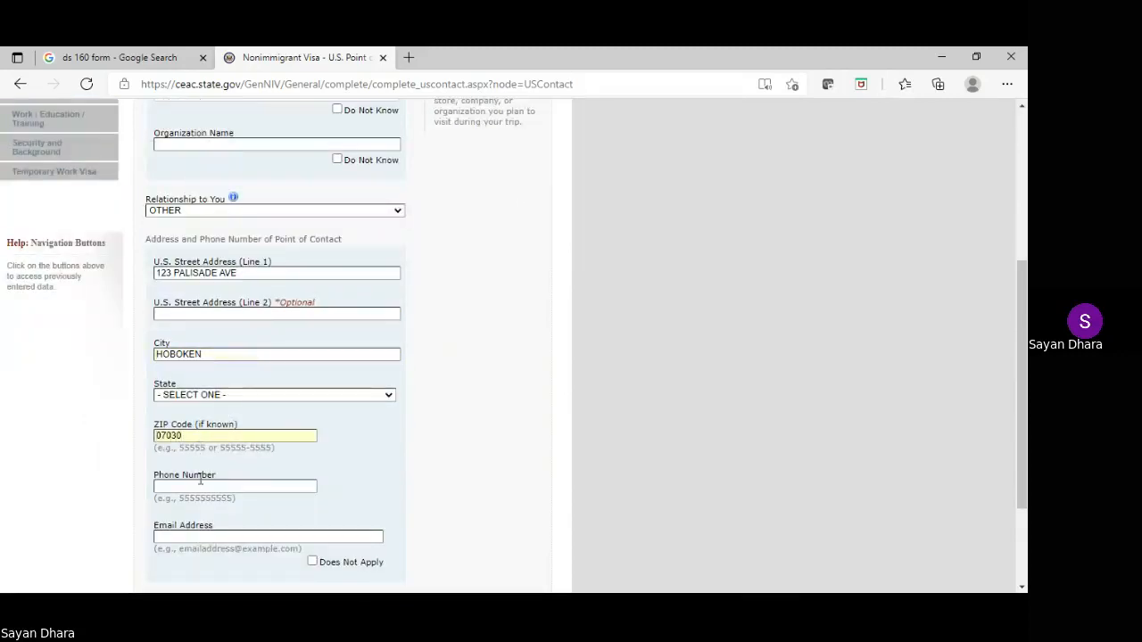
Fill in the contact's phone number and e-mail address
{"action": "left_click", "coordinate": [202, 484]}
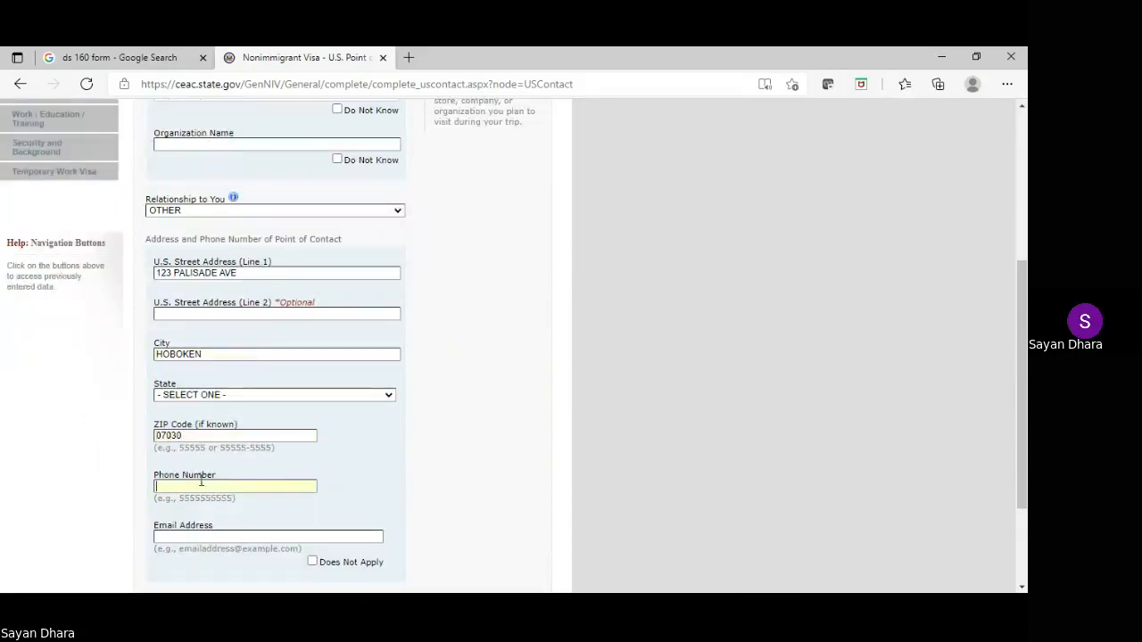
{"action": "type", "text": "1234567890"}
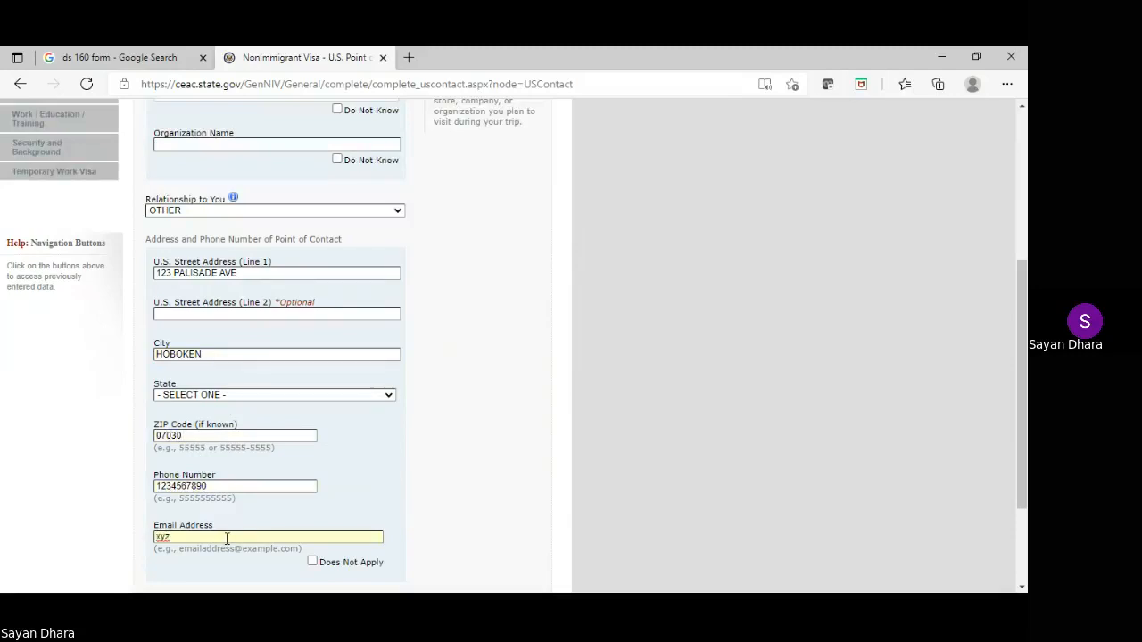
{"action": "left_click", "coordinate": [227, 538]}
{"action": "scroll", "coordinate": [300, 505], "scroll_direction": "down", "scroll_amount": 1}
Save the contact page, then fill the flagged Organization Name with 'XYZ AB' and save again
{"action": "left_click", "coordinate": [360, 564]}
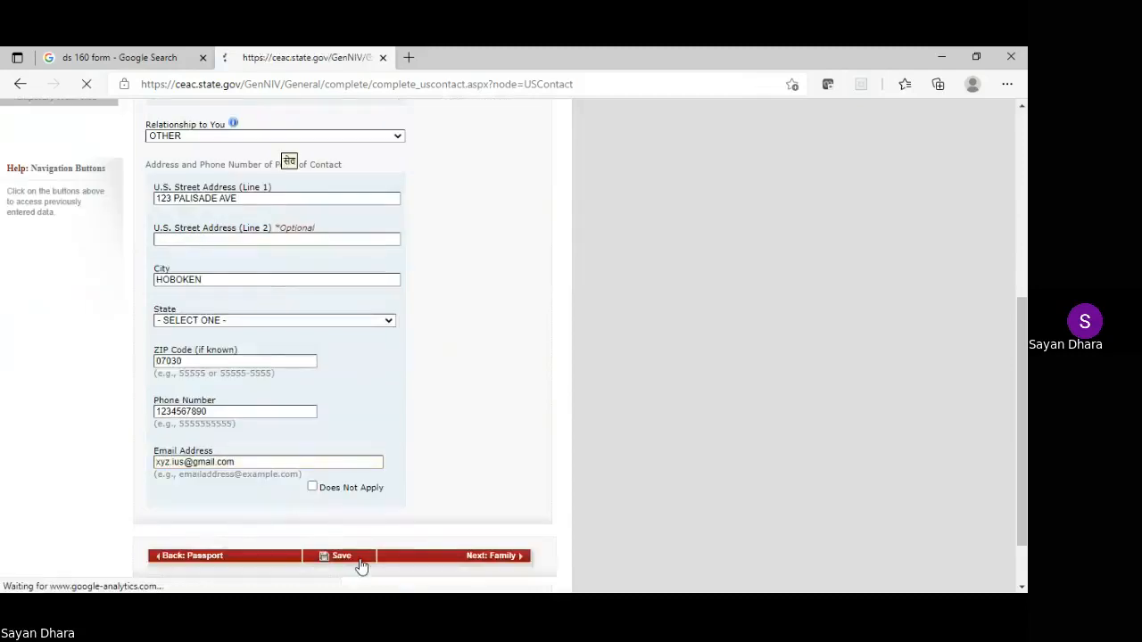
{"action": "scroll", "coordinate": [356, 427], "scroll_direction": "down", "scroll_amount": 1}
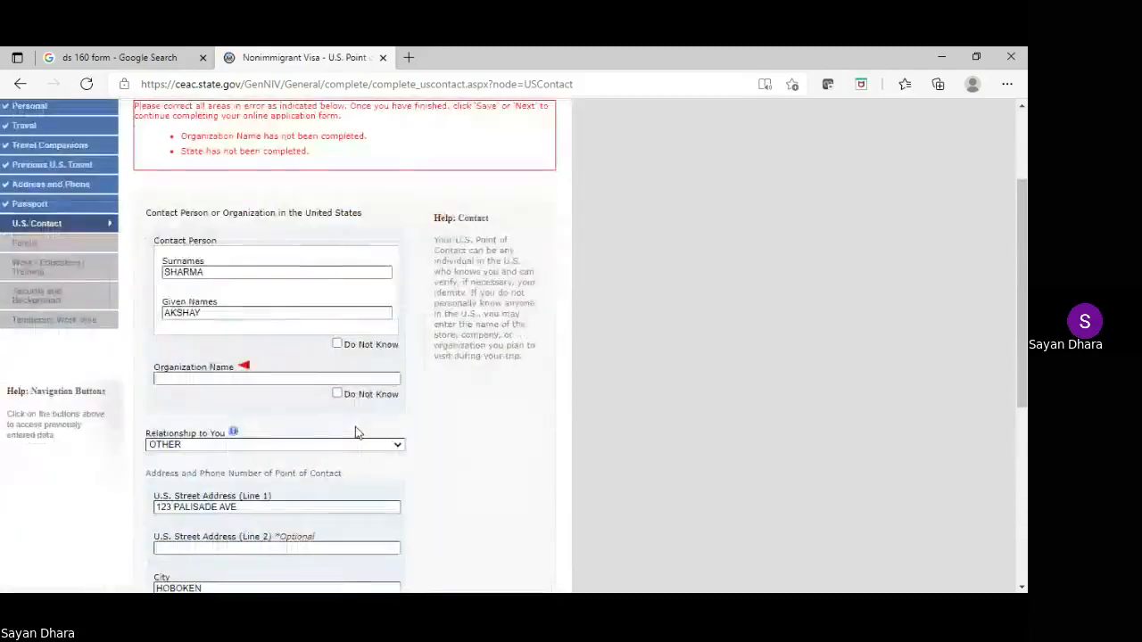
{"action": "left_click", "coordinate": [246, 380]}
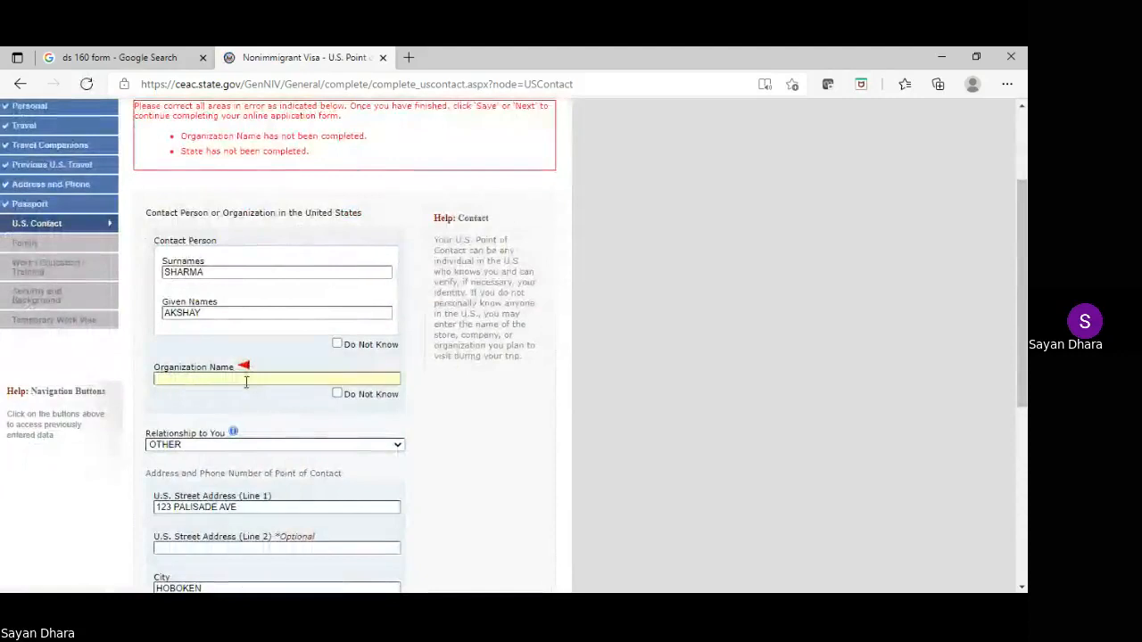
{"action": "type", "text": "XY"}
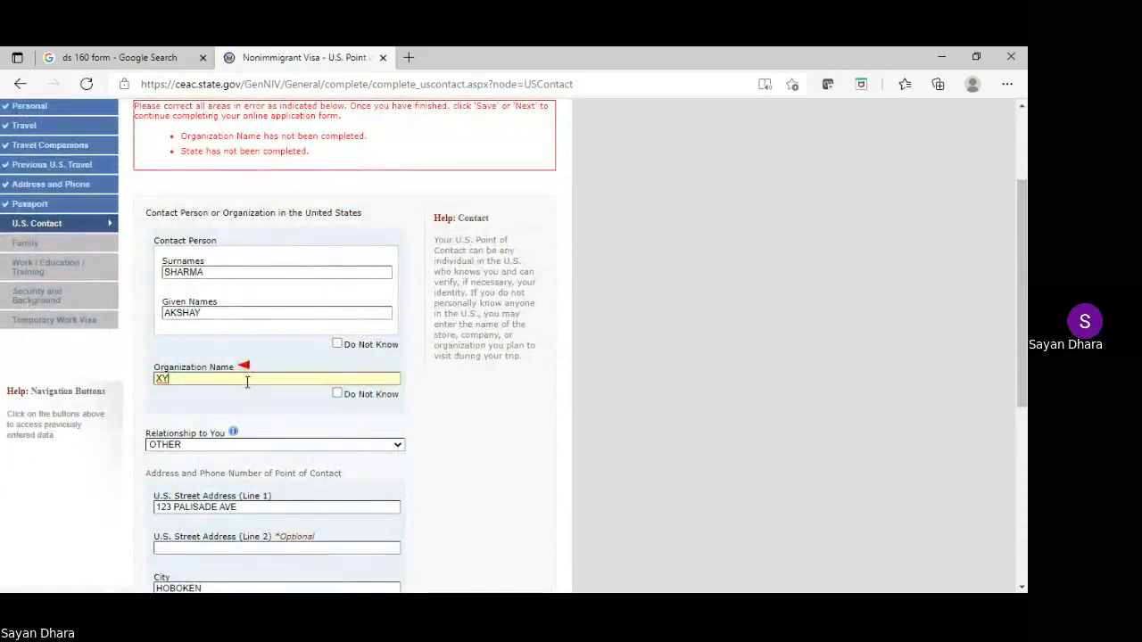
{"action": "type", "text": "Z ABC"}
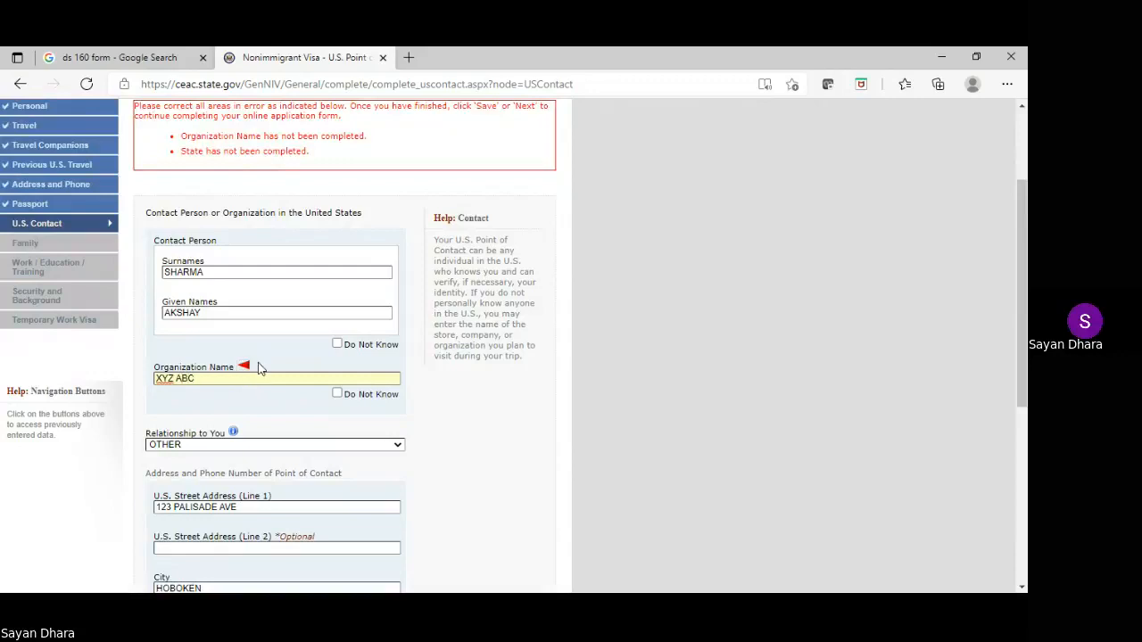
{"action": "scroll", "coordinate": [258, 369], "scroll_direction": "down", "scroll_amount": 4}
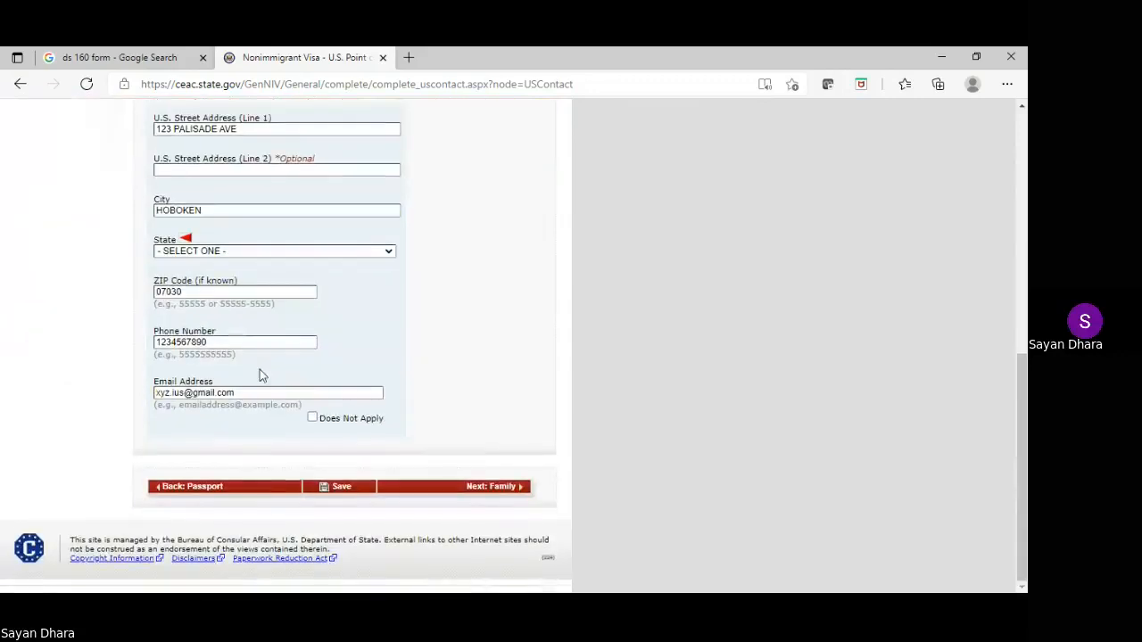
{"action": "left_click", "coordinate": [340, 487]}
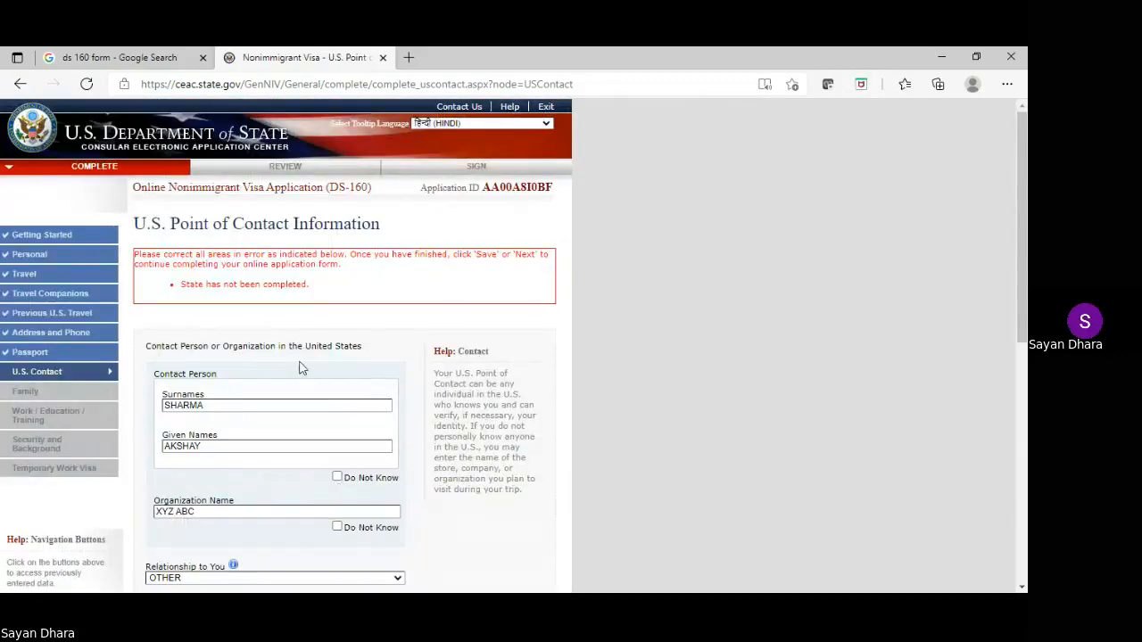
Set the contact's state to NEW JERSEY, save the page and continue the application
{"action": "scroll", "coordinate": [299, 368], "scroll_direction": "down", "scroll_amount": 2}
{"action": "scroll", "coordinate": [299, 367], "scroll_direction": "down", "scroll_amount": 1}
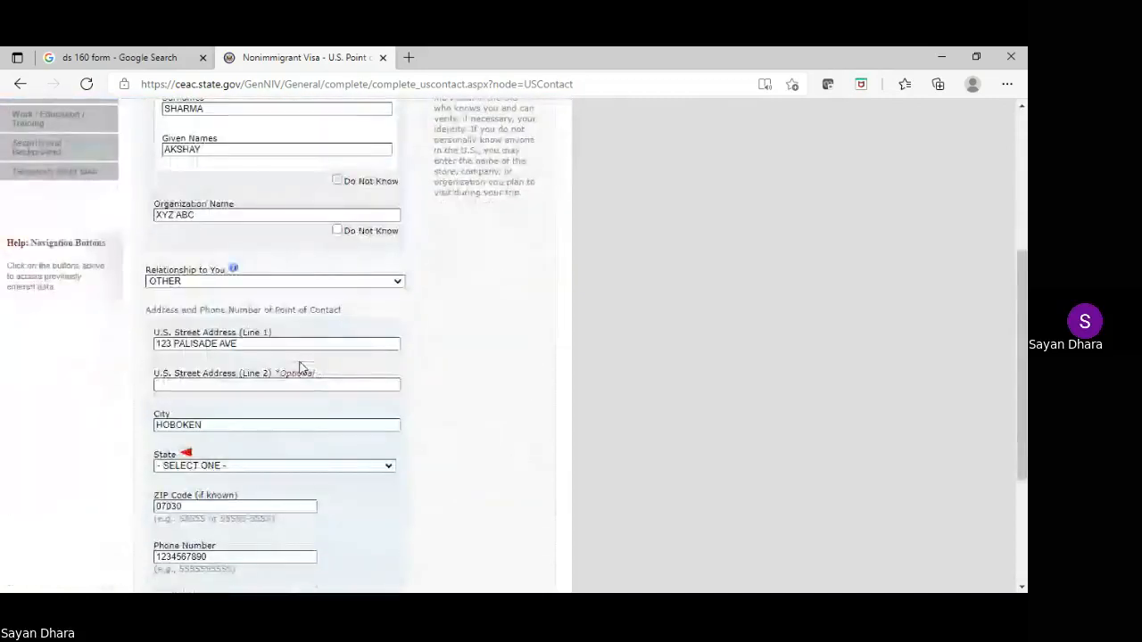
{"action": "left_click", "coordinate": [237, 469]}
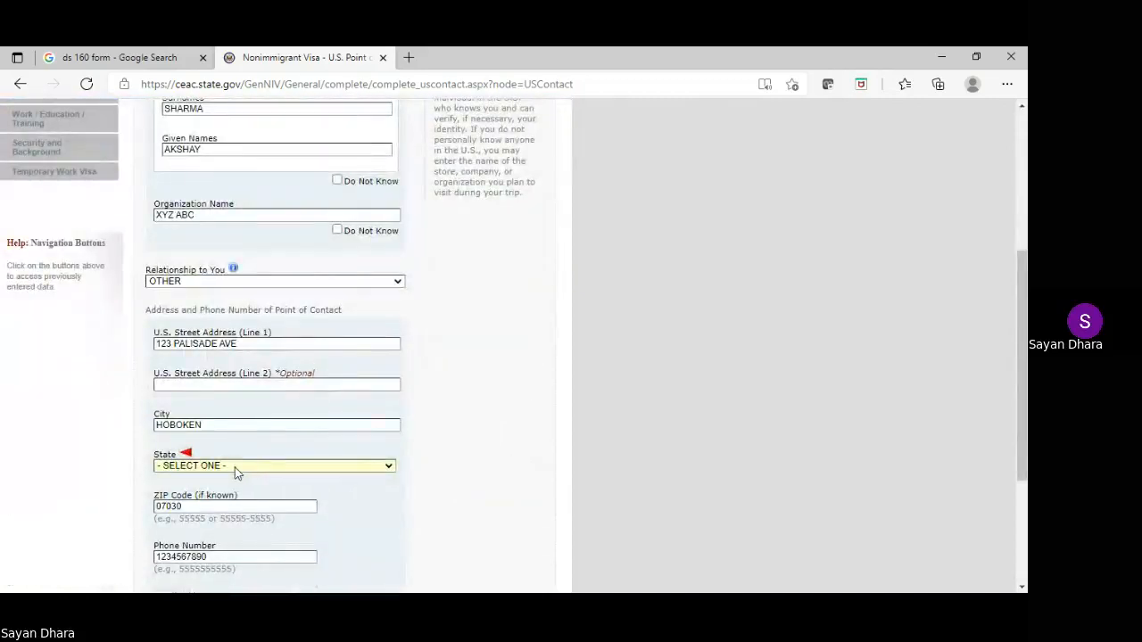
{"action": "type", "text": "new"}
{"action": "key", "text": "Down"}
{"action": "scroll", "coordinate": [236, 464], "scroll_direction": "down", "scroll_amount": 2}
{"action": "scroll", "coordinate": [236, 464], "scroll_direction": "down", "scroll_amount": 1}
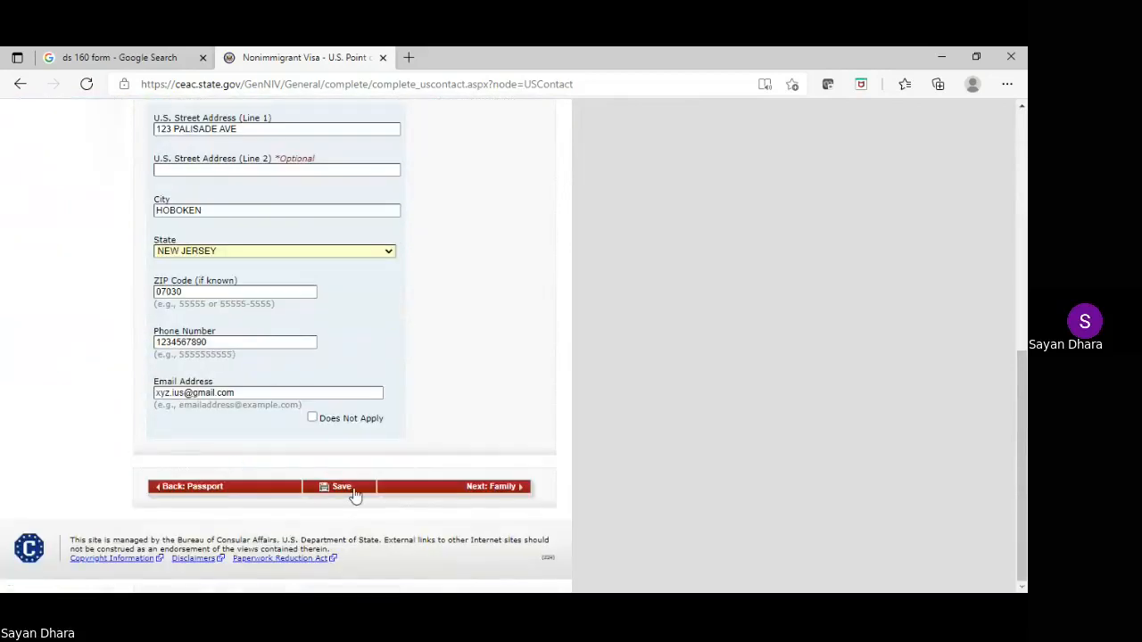
{"action": "left_click", "coordinate": [353, 486]}
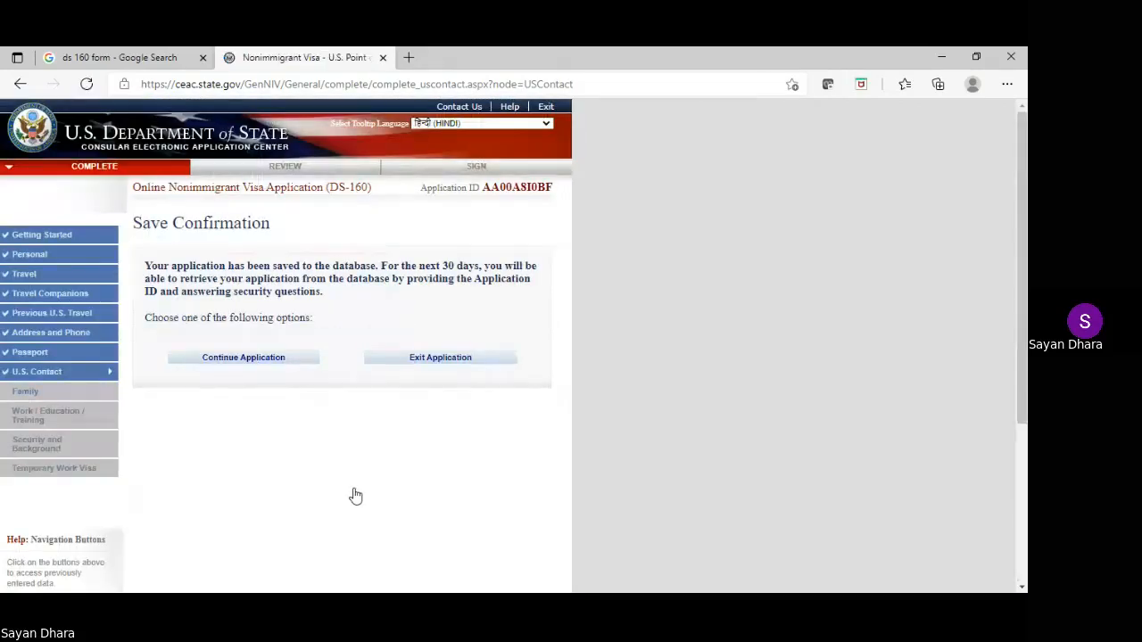
{"action": "left_click", "coordinate": [221, 358]}
{"action": "scroll", "coordinate": [327, 356], "scroll_direction": "down", "scroll_amount": 5}
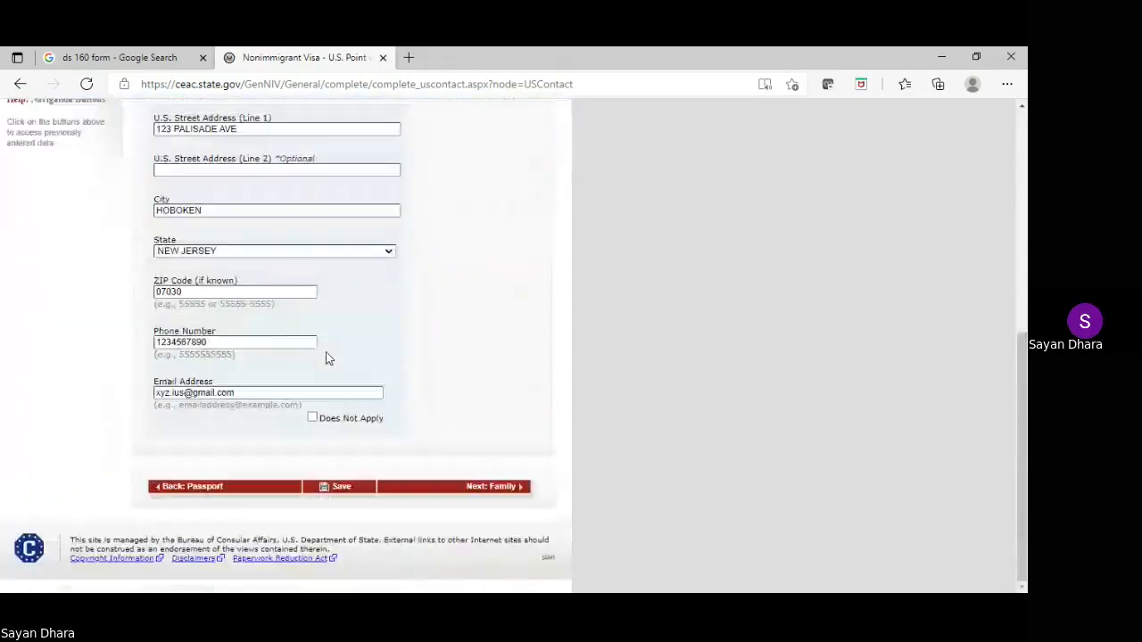
Go to Family: Relatives and enter the father's surname and given names
{"action": "left_click", "coordinate": [473, 489]}
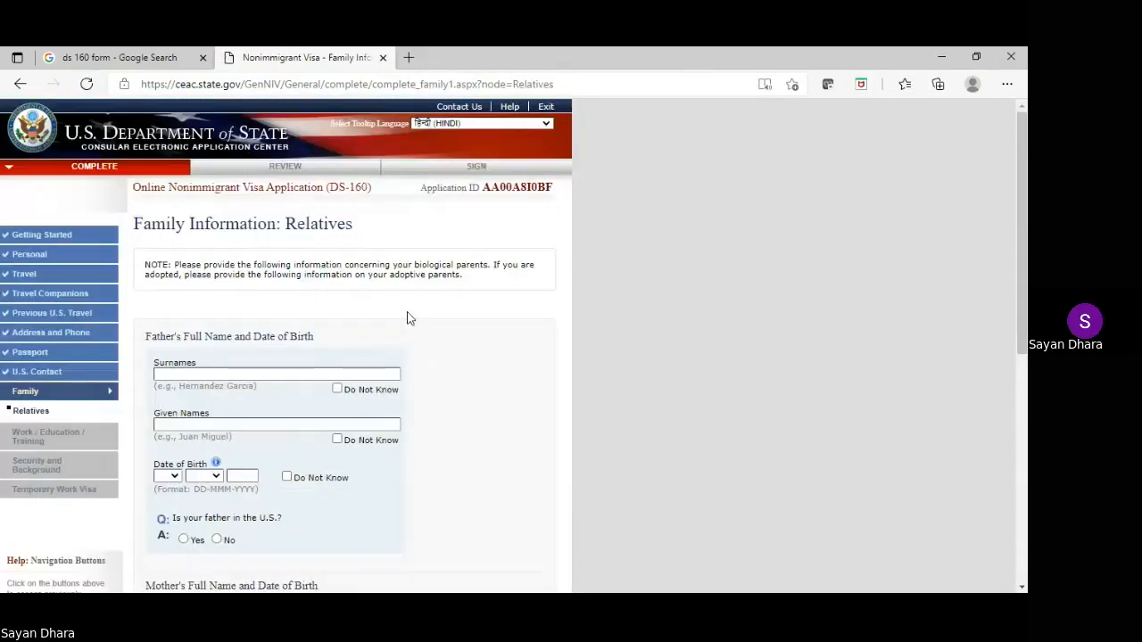
{"action": "left_click", "coordinate": [223, 371]}
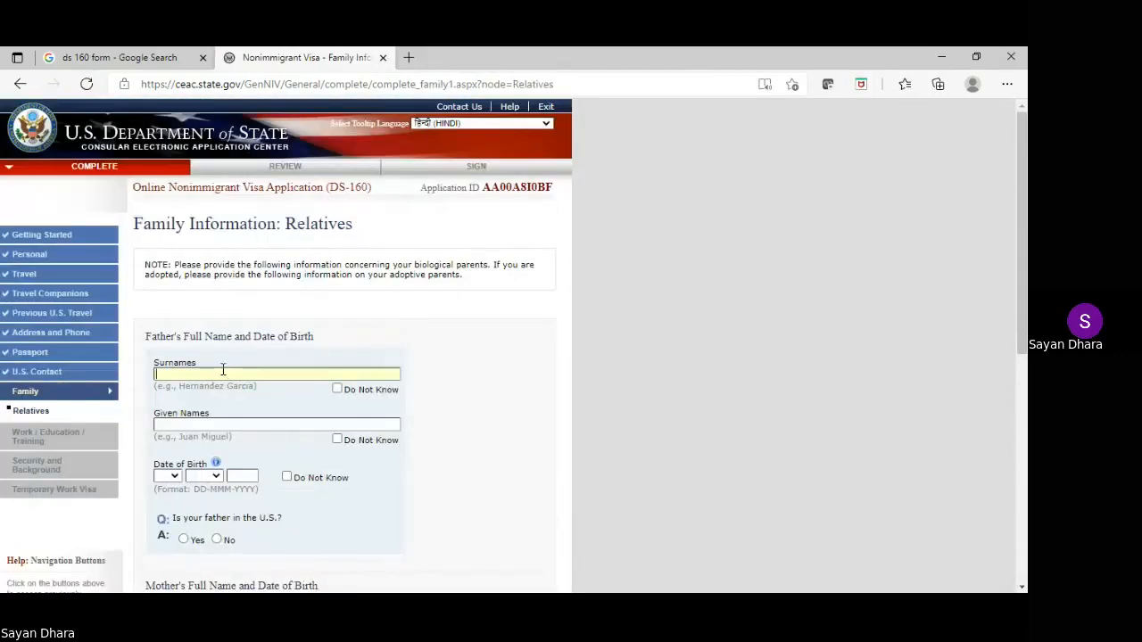
{"action": "key", "text": "Tab"}
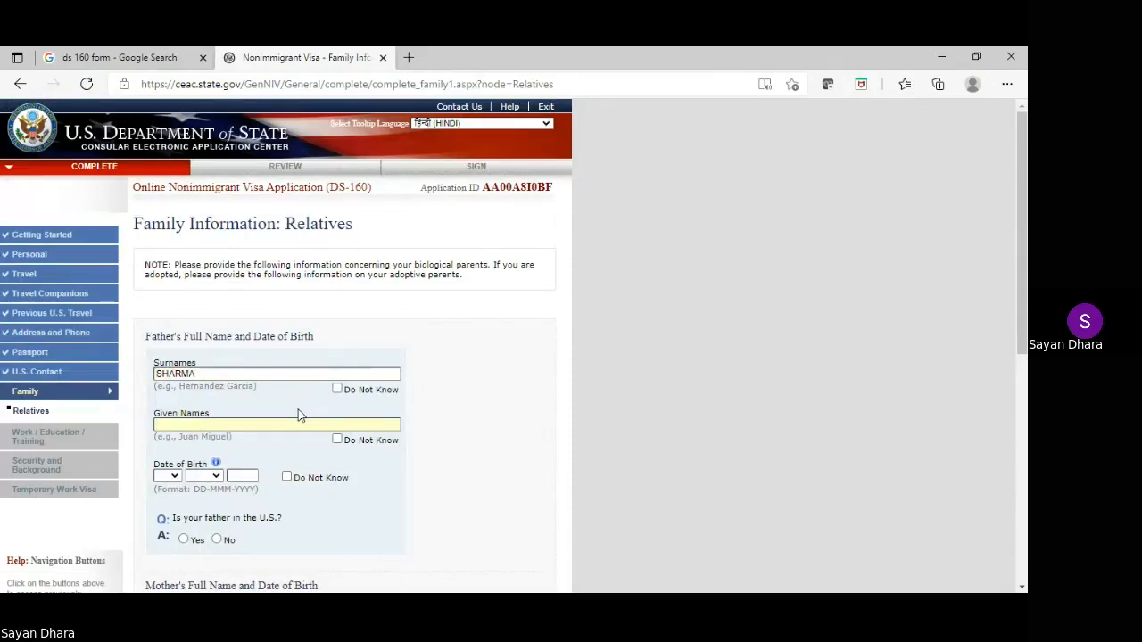
{"action": "scroll", "coordinate": [263, 407], "scroll_direction": "down", "scroll_amount": 1}
{"action": "left_click", "coordinate": [167, 403]}
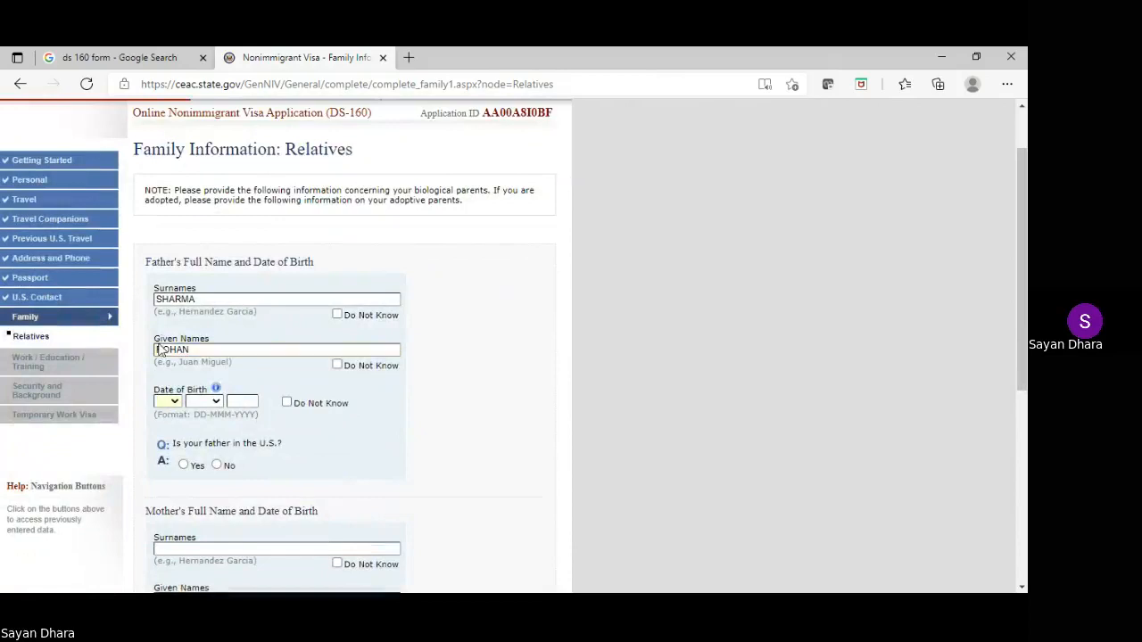
{"action": "left_click", "coordinate": [165, 316]}
{"action": "left_click", "coordinate": [217, 403]}
{"action": "left_click", "coordinate": [209, 455]}
{"action": "left_click", "coordinate": [246, 401]}
{"action": "scroll", "coordinate": [236, 402], "scroll_direction": "up", "scroll_amount": 1}
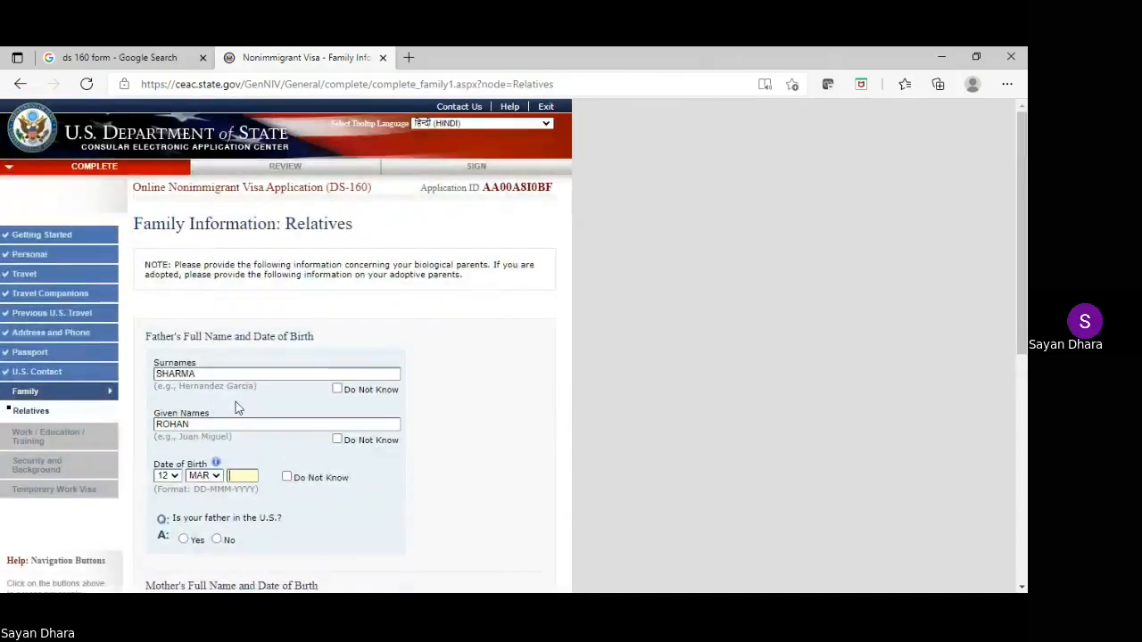
{"action": "type", "text": "1950"}
{"action": "scroll", "coordinate": [237, 406], "scroll_direction": "down", "scroll_amount": 2}
{"action": "left_click", "coordinate": [217, 391]}
{"action": "scroll", "coordinate": [227, 385], "scroll_direction": "down", "scroll_amount": 1}
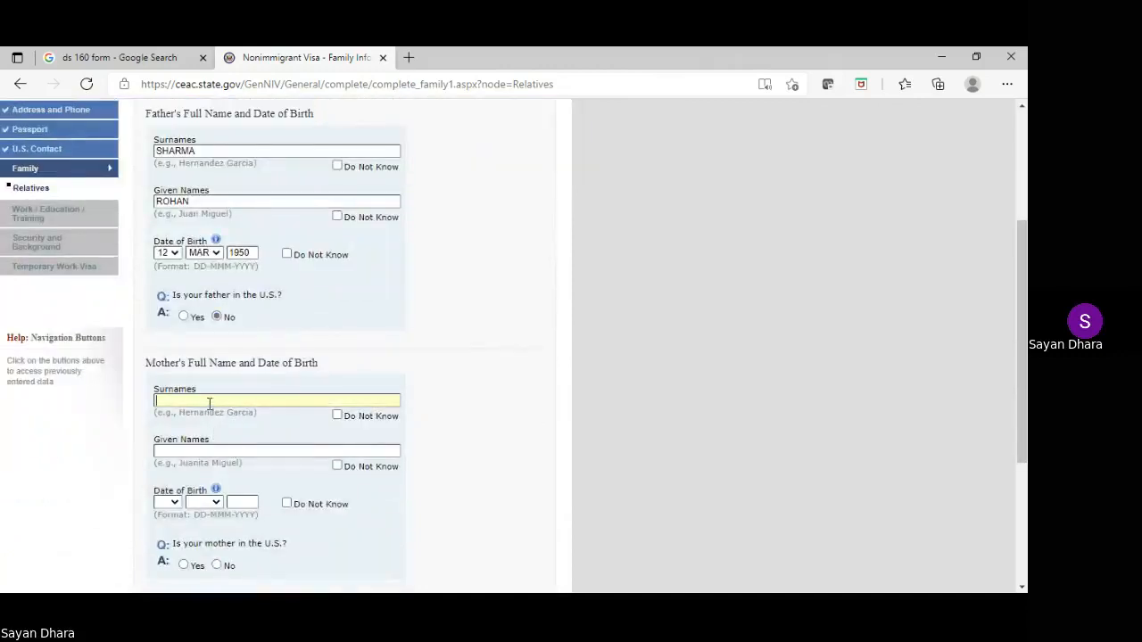
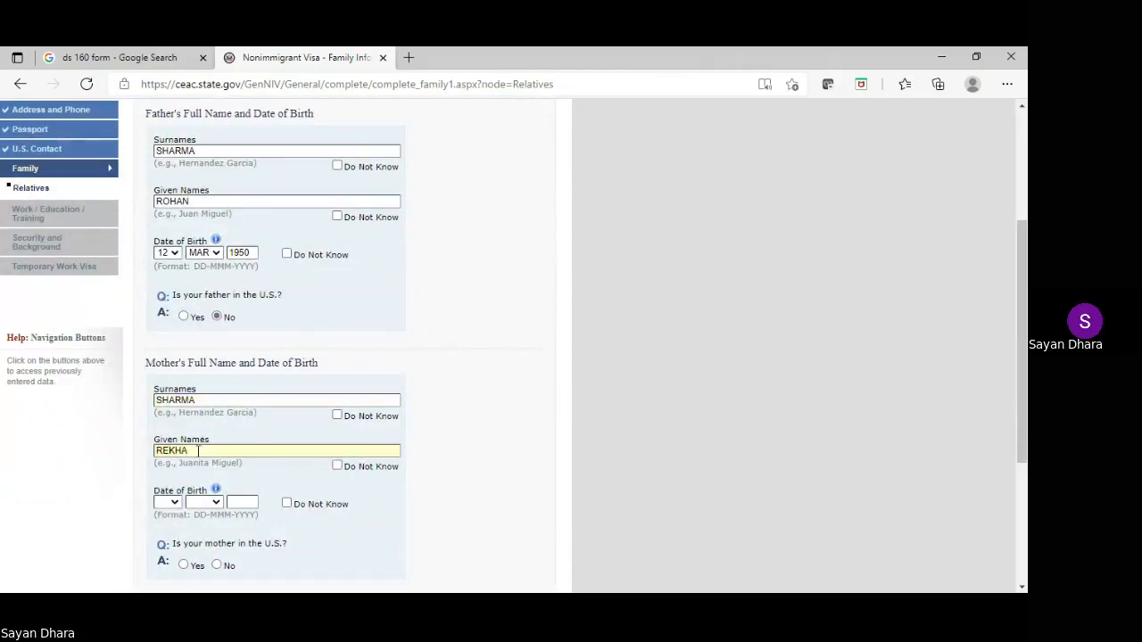
Enter the mother's name and birth date 18-APR-1951, answering No to her being in the U.S
{"action": "left_click", "coordinate": [174, 503]}
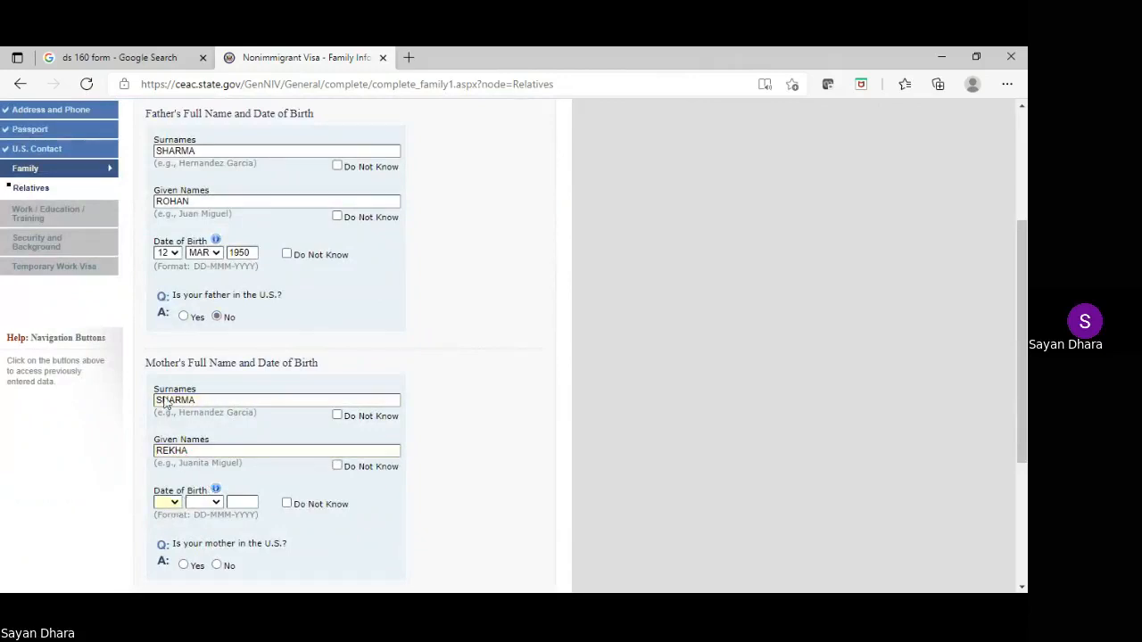
{"action": "type", "text": "18"}
{"action": "key", "text": "Tab"}
{"action": "left_click", "coordinate": [198, 389]}
{"action": "left_click", "coordinate": [241, 500]}
{"action": "type", "text": "1951"}
{"action": "scroll", "coordinate": [233, 491], "scroll_direction": "down", "scroll_amount": 1}
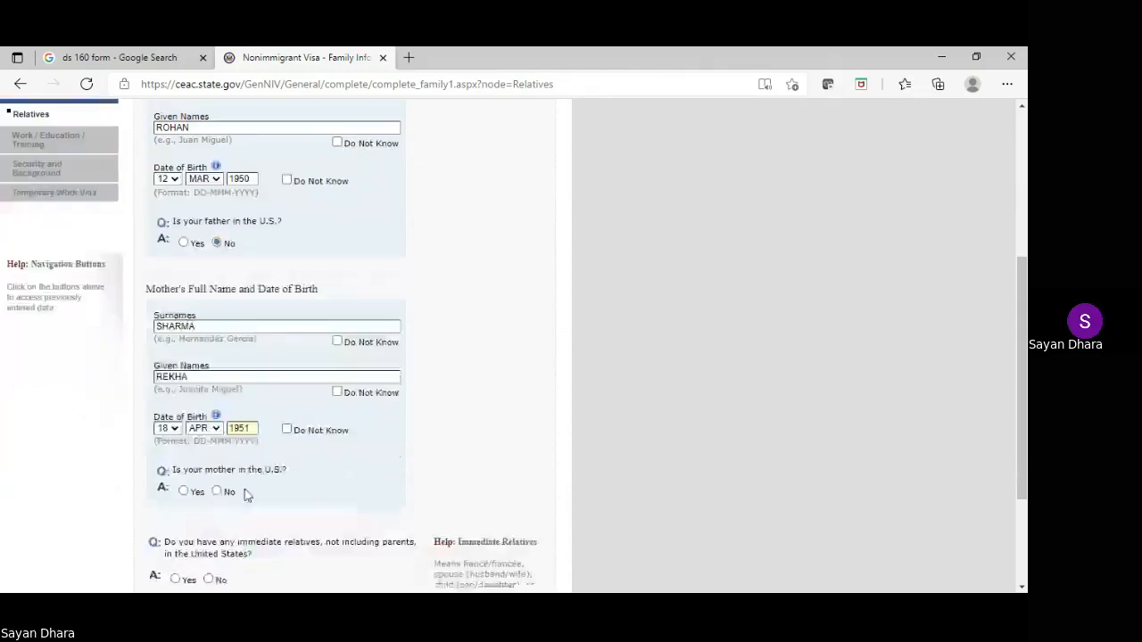
{"action": "left_click", "coordinate": [217, 491]}
{"action": "scroll", "coordinate": [221, 491], "scroll_direction": "down", "scroll_amount": 2}
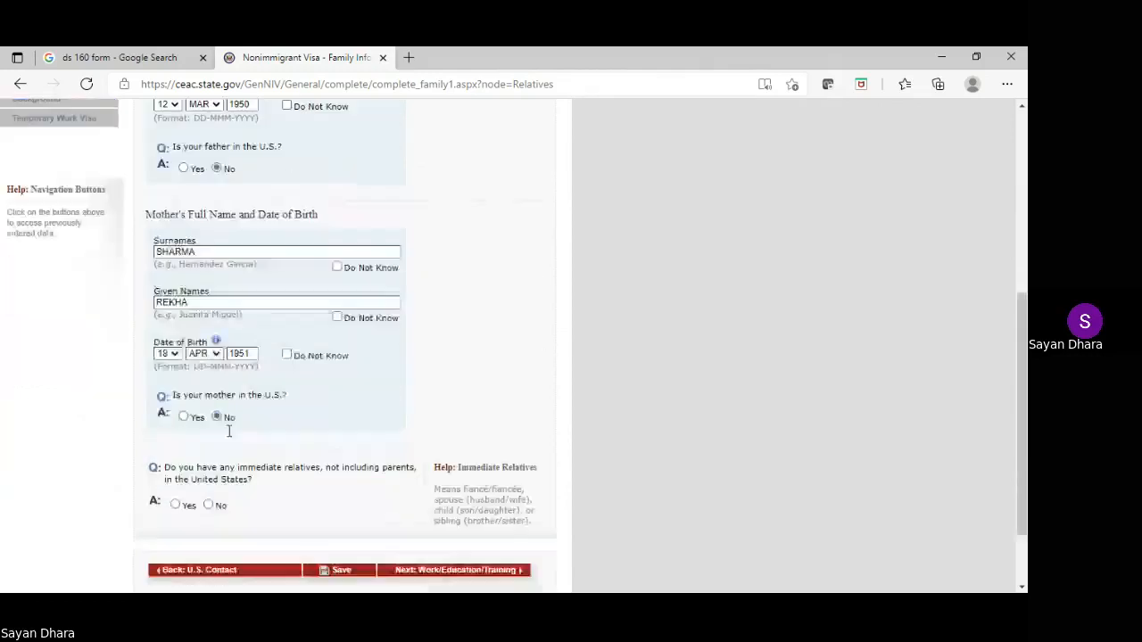
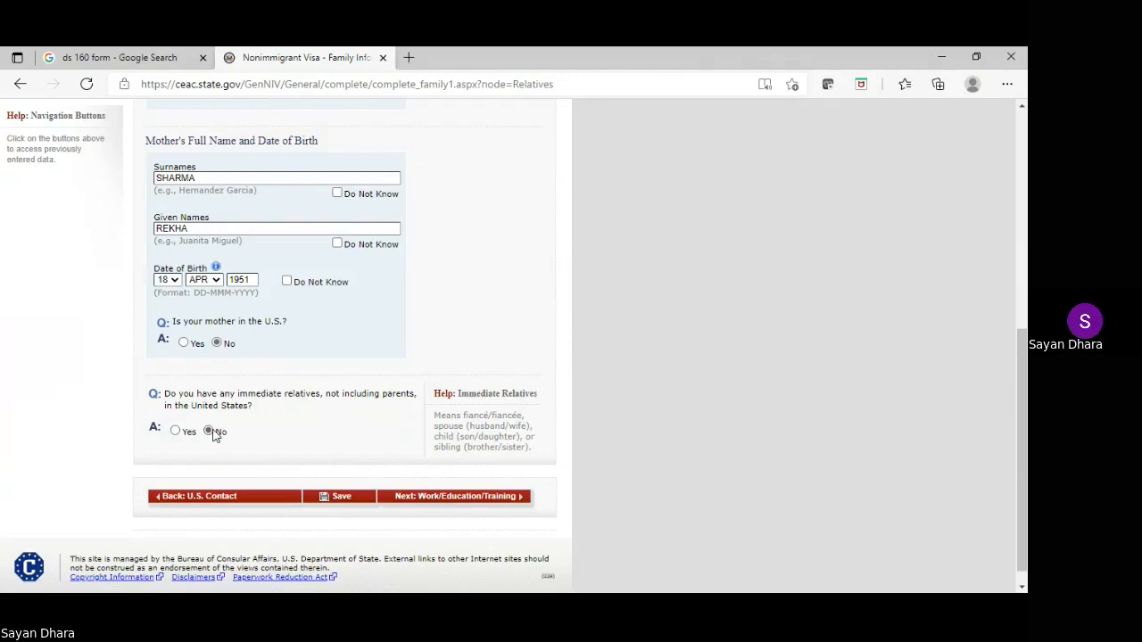
Answer No to both immediate and other U.S. relatives questions and save the page
{"action": "left_click", "coordinate": [210, 432]}
{"action": "left_click", "coordinate": [332, 482]}
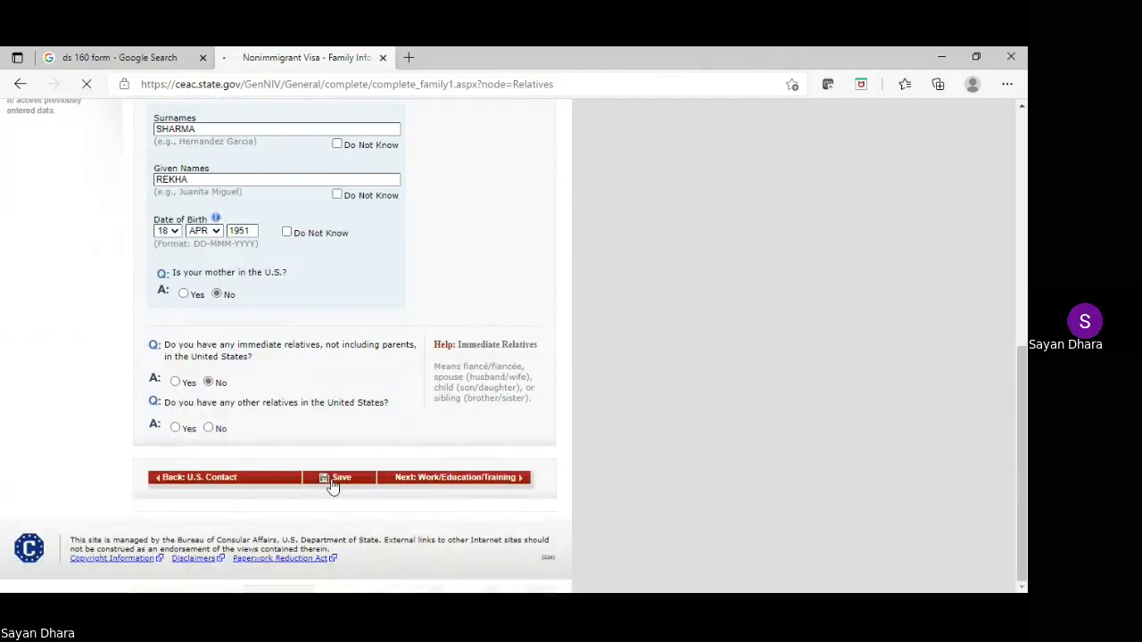
{"action": "scroll", "coordinate": [350, 275], "scroll_direction": "down", "scroll_amount": 10}
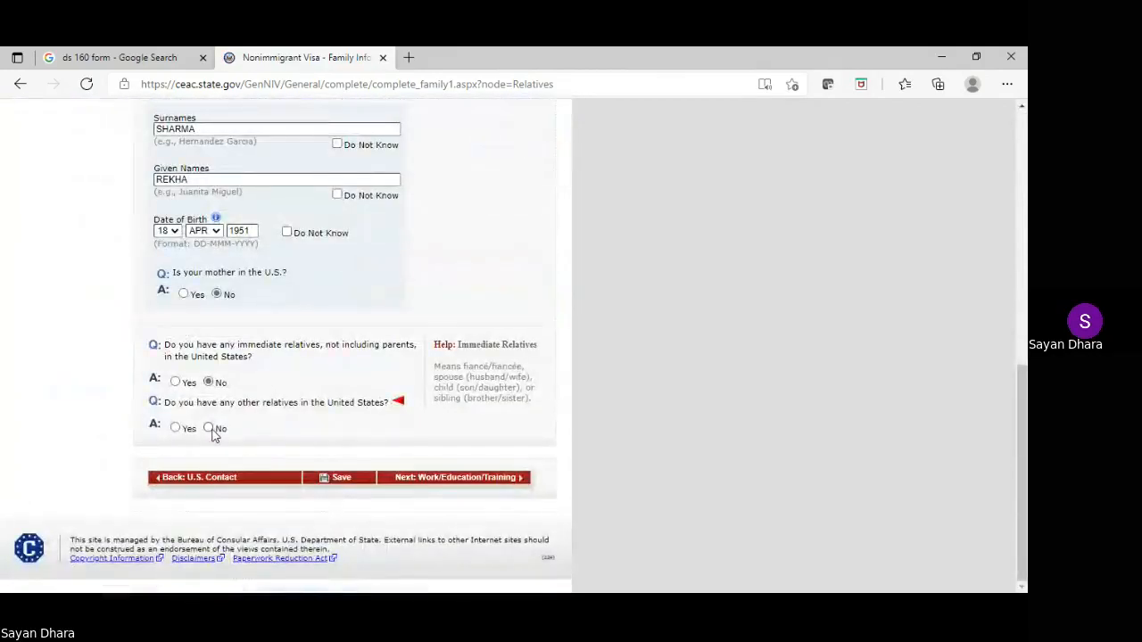
{"action": "left_click", "coordinate": [208, 429]}
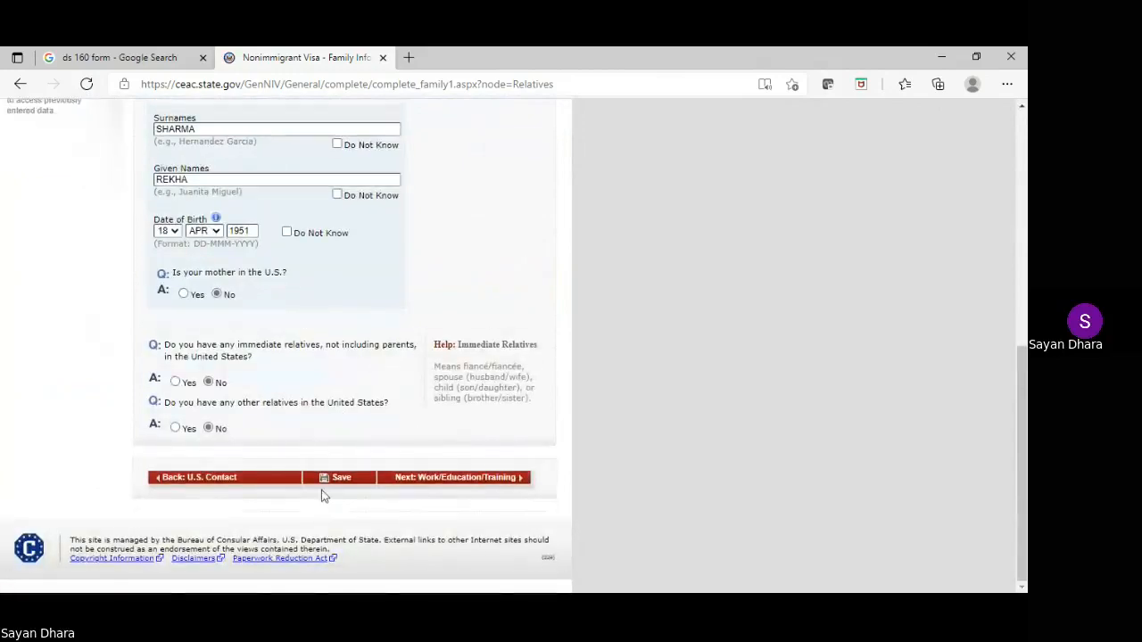
{"action": "left_click", "coordinate": [328, 489]}
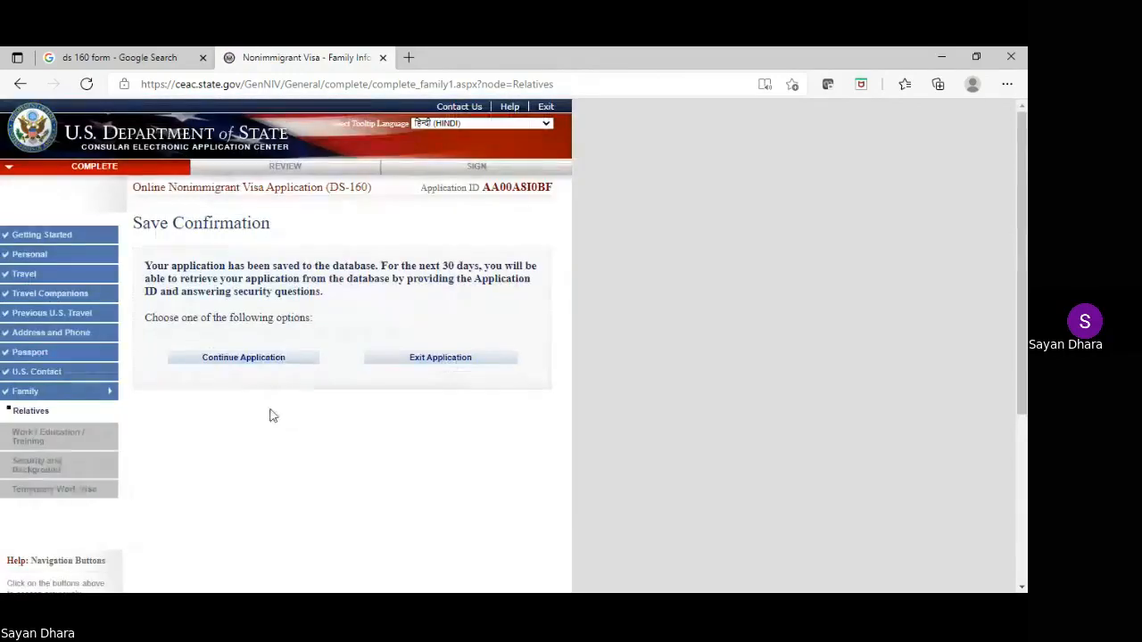
Return to the application and go on to Present Work/Education/Training
{"action": "left_click", "coordinate": [226, 357]}
{"action": "scroll", "coordinate": [438, 248], "scroll_direction": "down", "scroll_amount": 6}
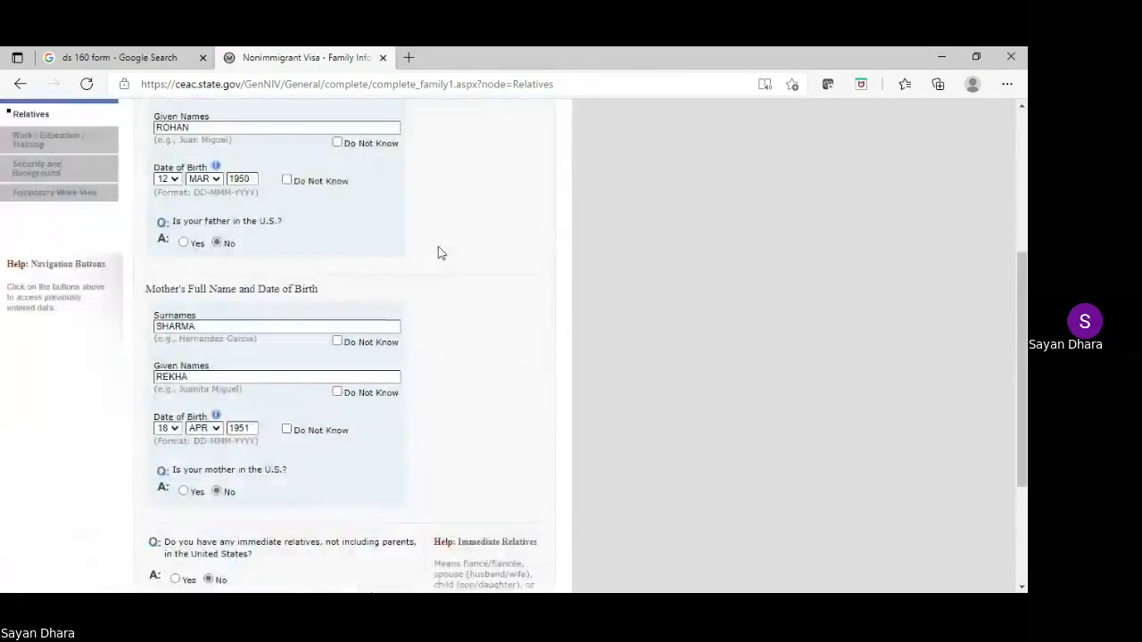
{"action": "left_click", "coordinate": [465, 482]}
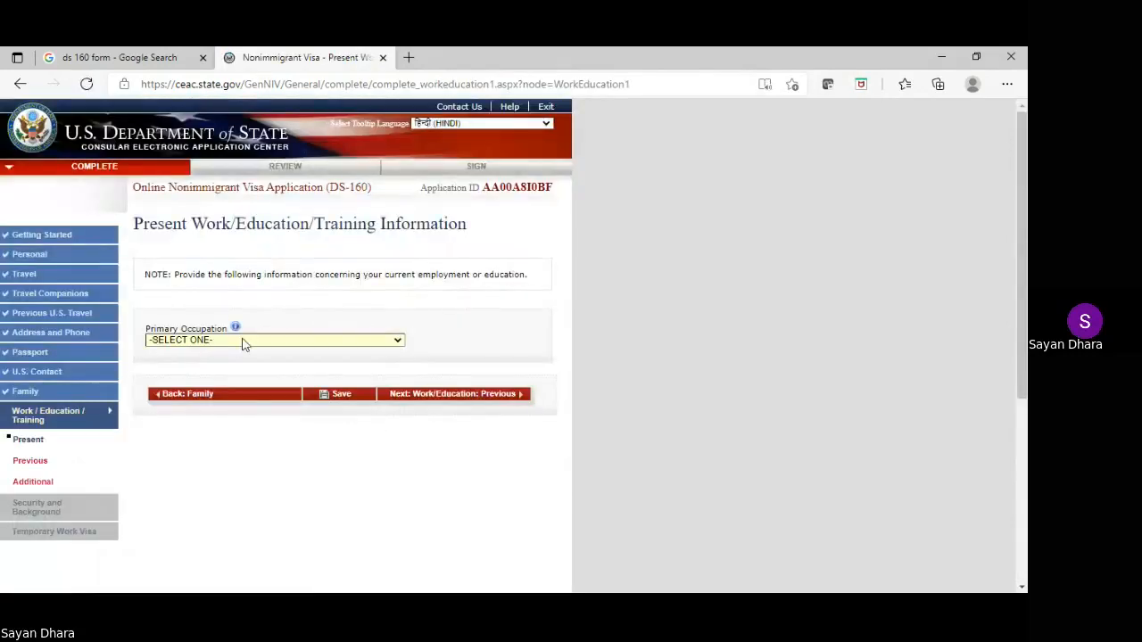
Set Primary Occupation to ENGINEERING and enter present employer name XYZ YTDD
{"action": "left_click", "coordinate": [242, 345]}
{"action": "left_click", "coordinate": [191, 459]}
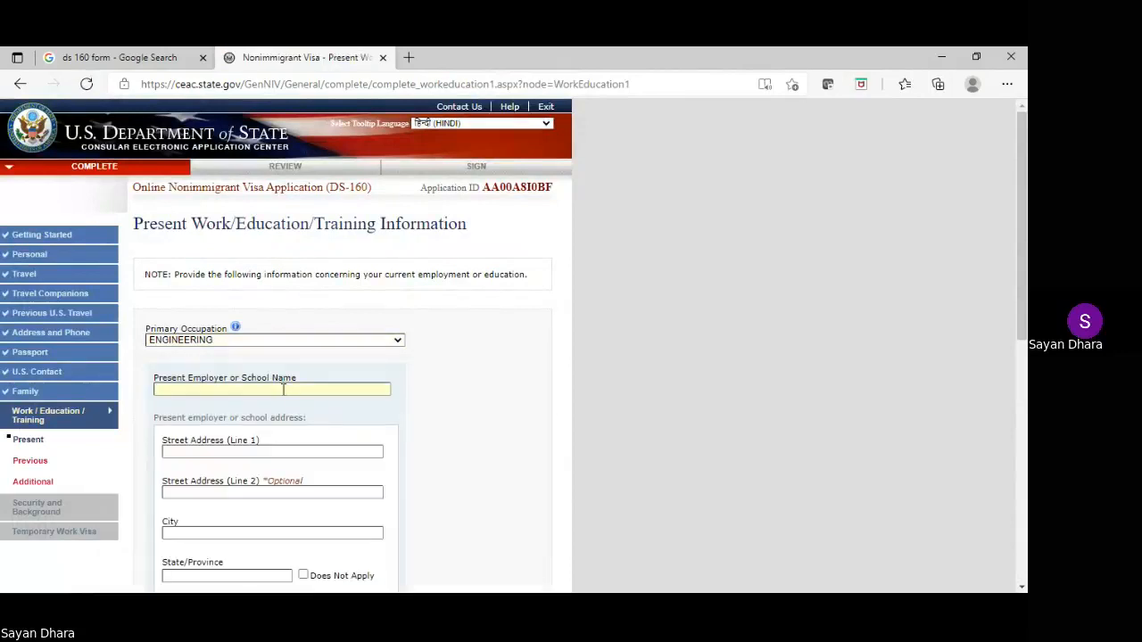
{"action": "left_click", "coordinate": [282, 390]}
{"action": "type", "text": "XYZ YTDD"}
{"action": "scroll", "coordinate": [258, 365], "scroll_direction": "down", "scroll_amount": 2}
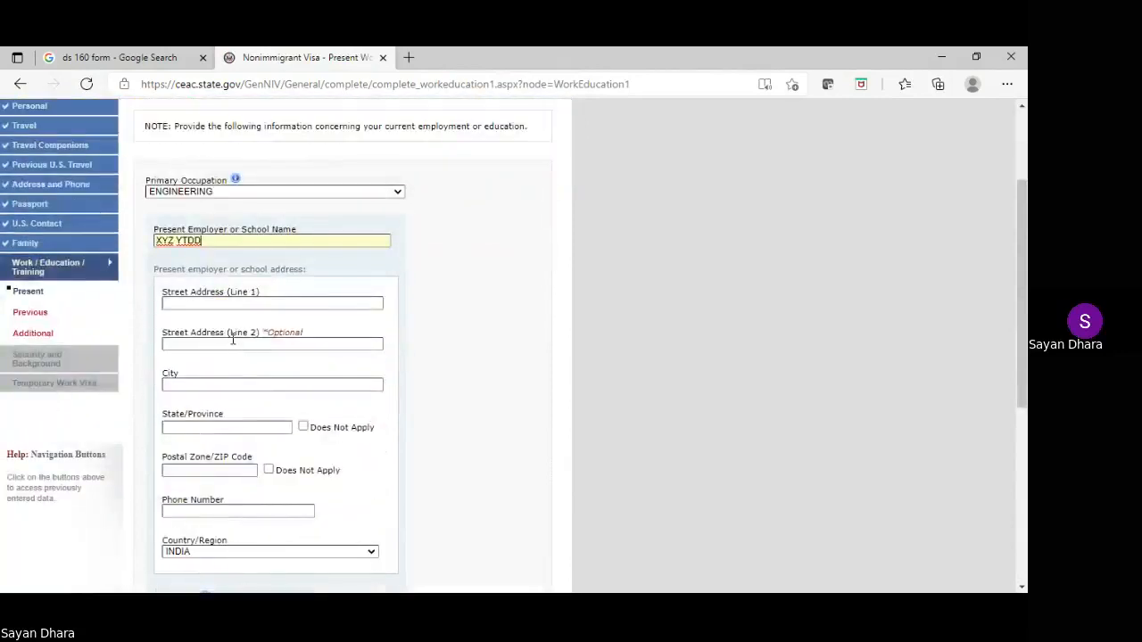
Enter the employer address 123 XYZ AVE, HOBOEKN, NEW JERSEY, ZIP 07080
{"action": "left_click", "coordinate": [227, 308]}
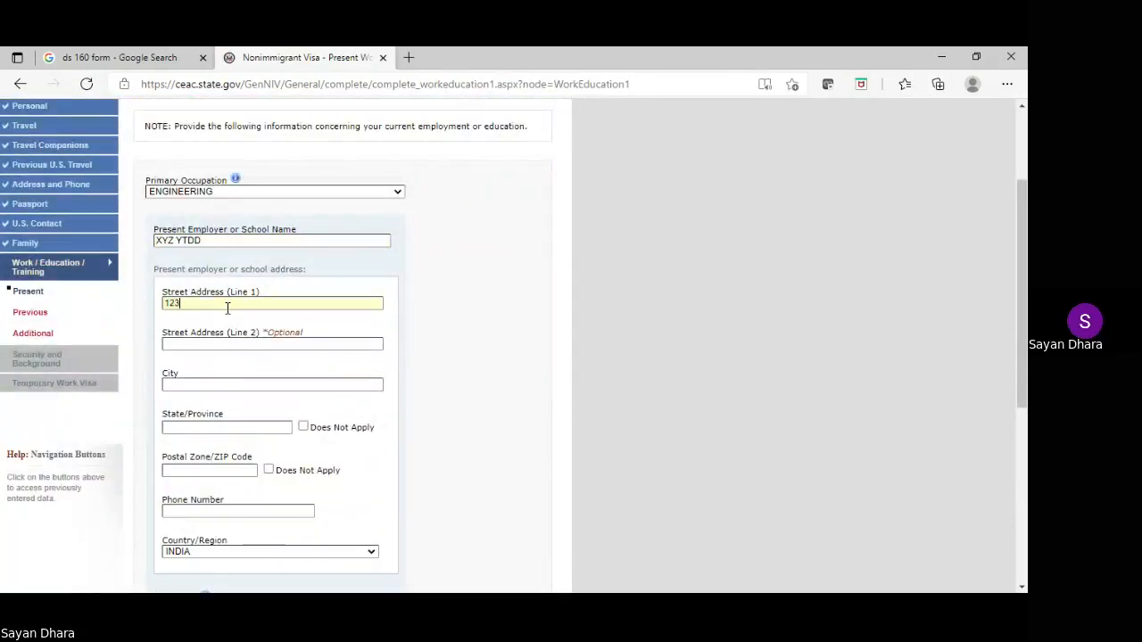
{"action": "type", "text": "123 XYZ AVE"}
{"action": "scroll", "coordinate": [223, 308], "scroll_direction": "down", "scroll_amount": 1}
{"action": "left_click", "coordinate": [214, 310]}
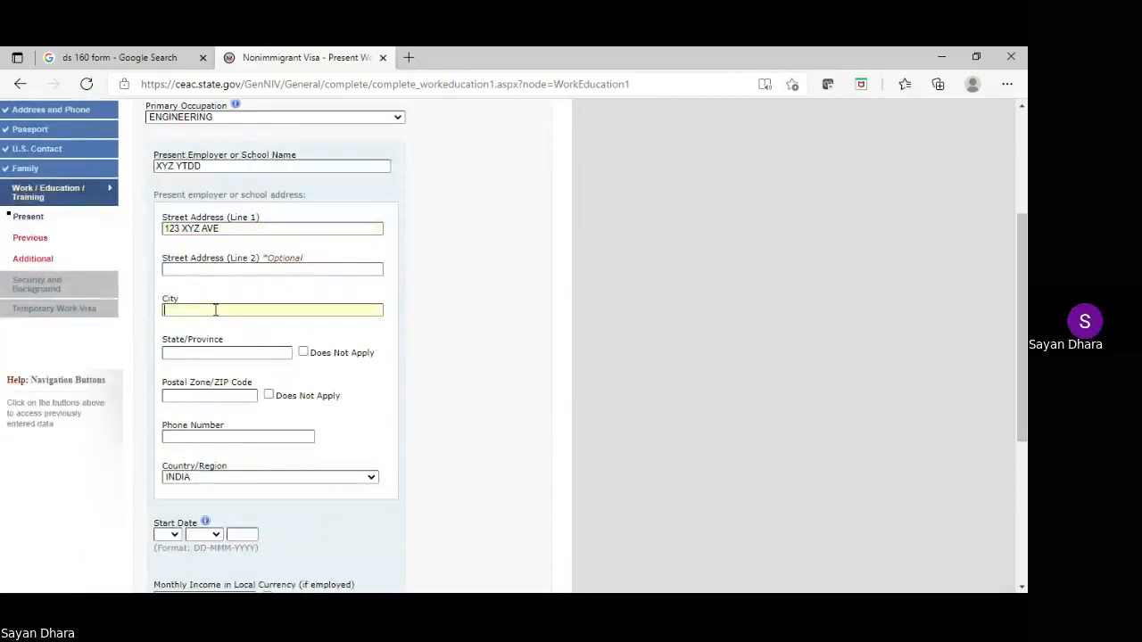
{"action": "type", "text": "HOBOEKN"}
{"action": "left_click", "coordinate": [233, 351]}
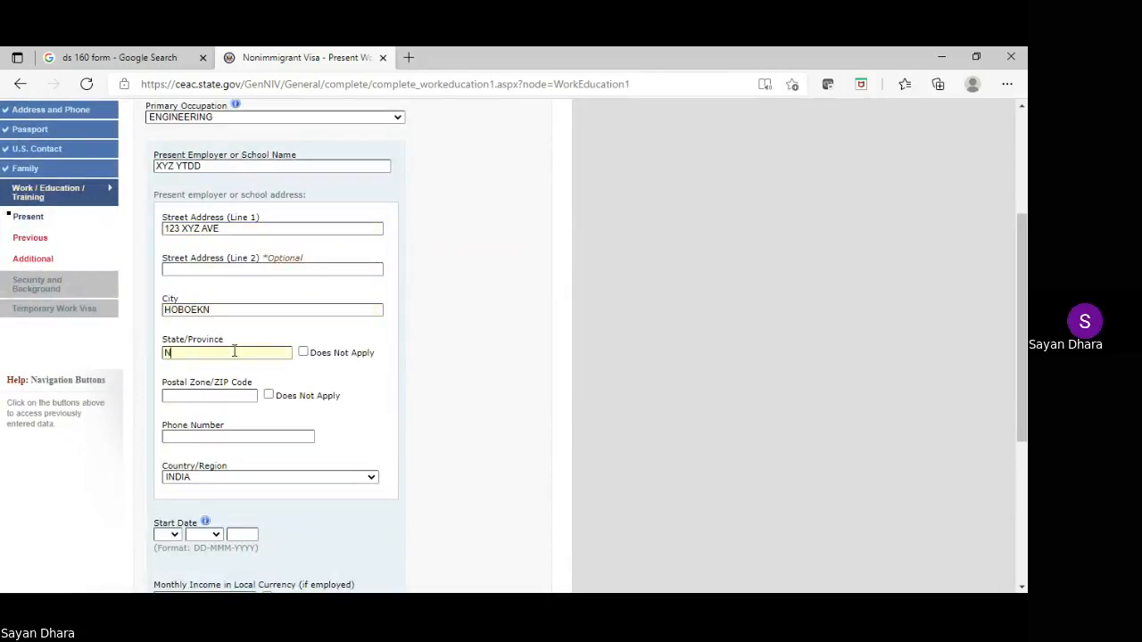
{"action": "type", "text": "NEW JERSEY"}
{"action": "left_click", "coordinate": [232, 397]}
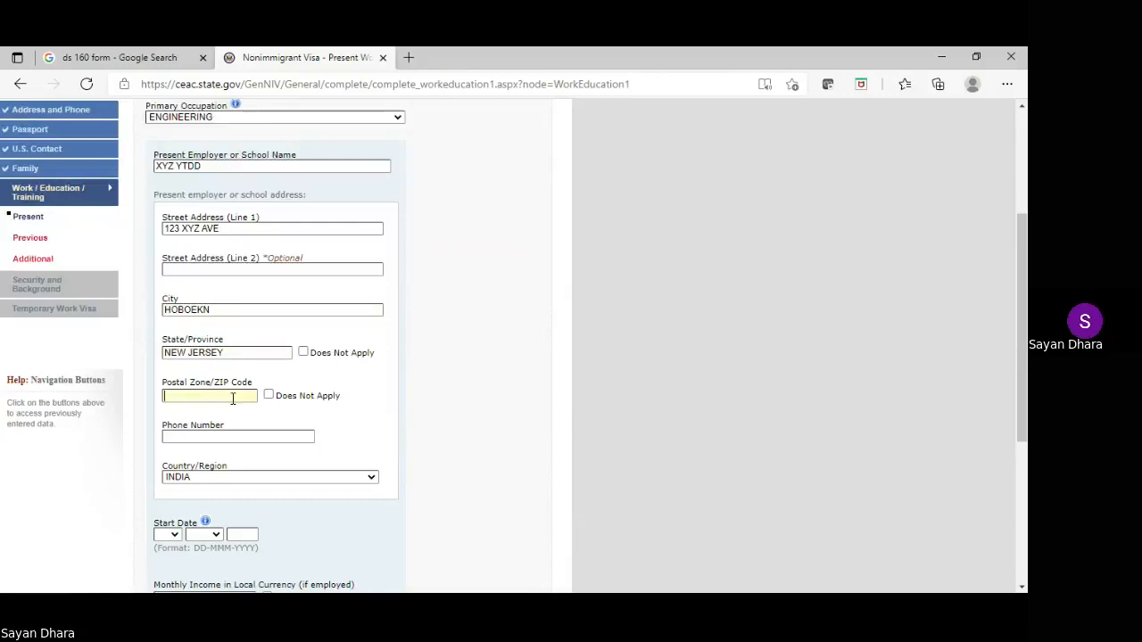
{"action": "type", "text": "07080"}
{"action": "scroll", "coordinate": [338, 376], "scroll_direction": "down", "scroll_amount": 2}
{"action": "left_click", "coordinate": [222, 289]}
{"action": "type", "text": "1"}
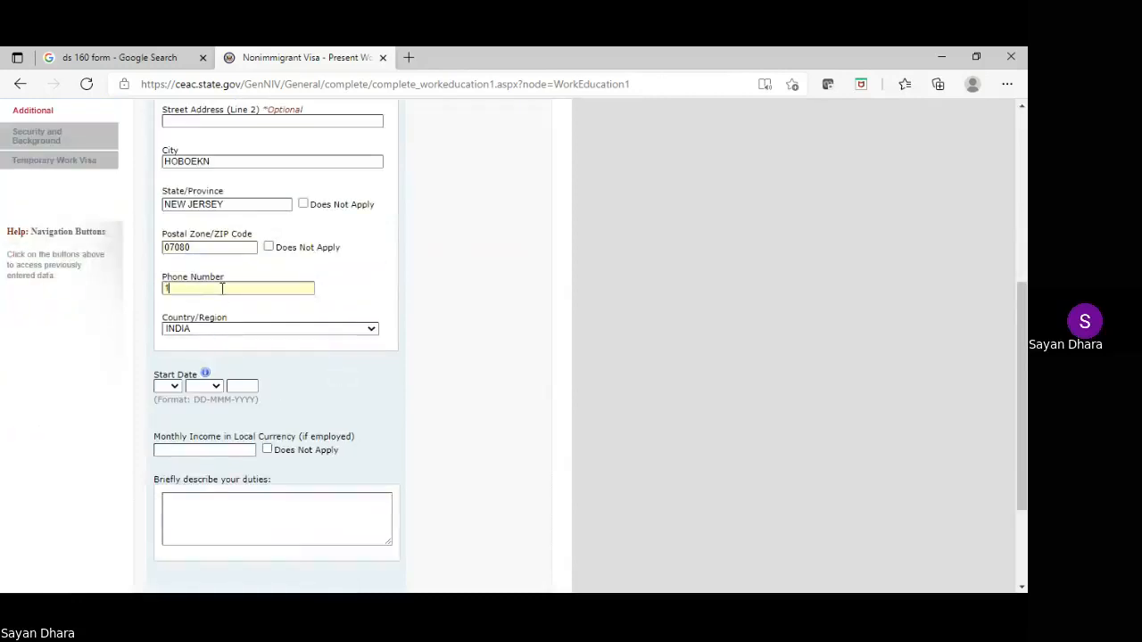
{"action": "type", "text": "234567890new"}
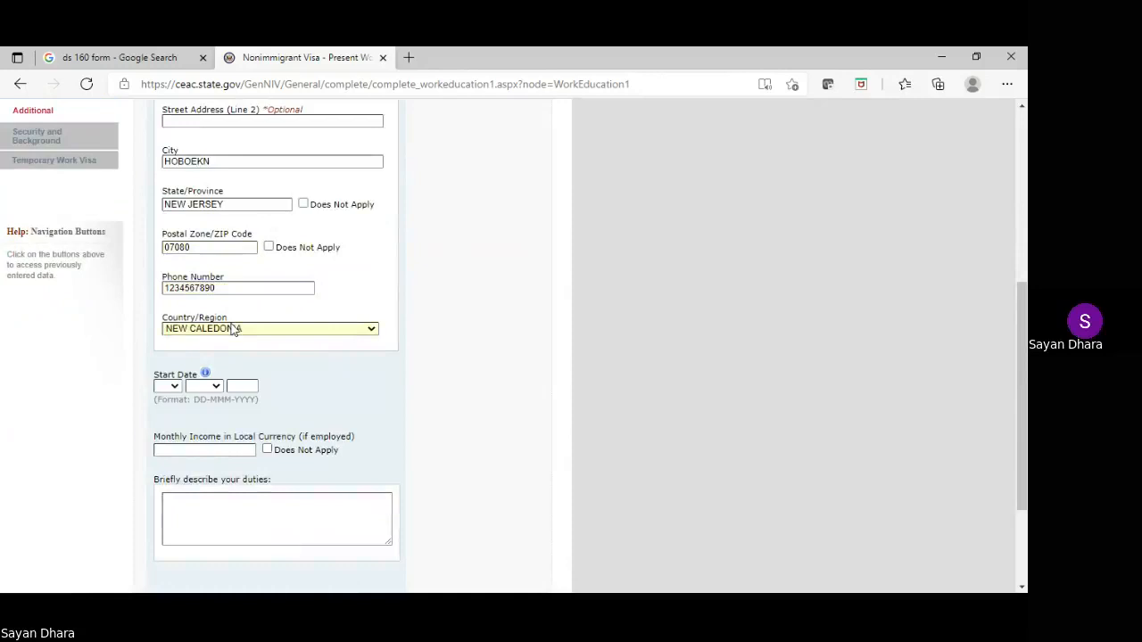
{"action": "key", "text": "Down"}
{"action": "key", "text": "Down"}
{"action": "key", "text": "Down"}
{"action": "key", "text": "Down"}
{"action": "key", "text": "Down"}
{"action": "key", "text": "Down"}
{"action": "key", "text": "Down"}
{"action": "key", "text": "Down"}
{"action": "key", "text": "Down"}
{"action": "key", "text": "Down"}
{"action": "key", "text": "Down"}
{"action": "key", "text": "Down"}
{"action": "key", "text": "Down"}
{"action": "key", "text": "Down"}
{"action": "key", "text": "Down"}
{"action": "key", "text": "Down"}
{"action": "key", "text": "Down"}
{"action": "key", "text": "Down"}
{"action": "key", "text": "Down"}
{"action": "scroll", "coordinate": [582, 299], "scroll_direction": "up", "scroll_amount": 3}
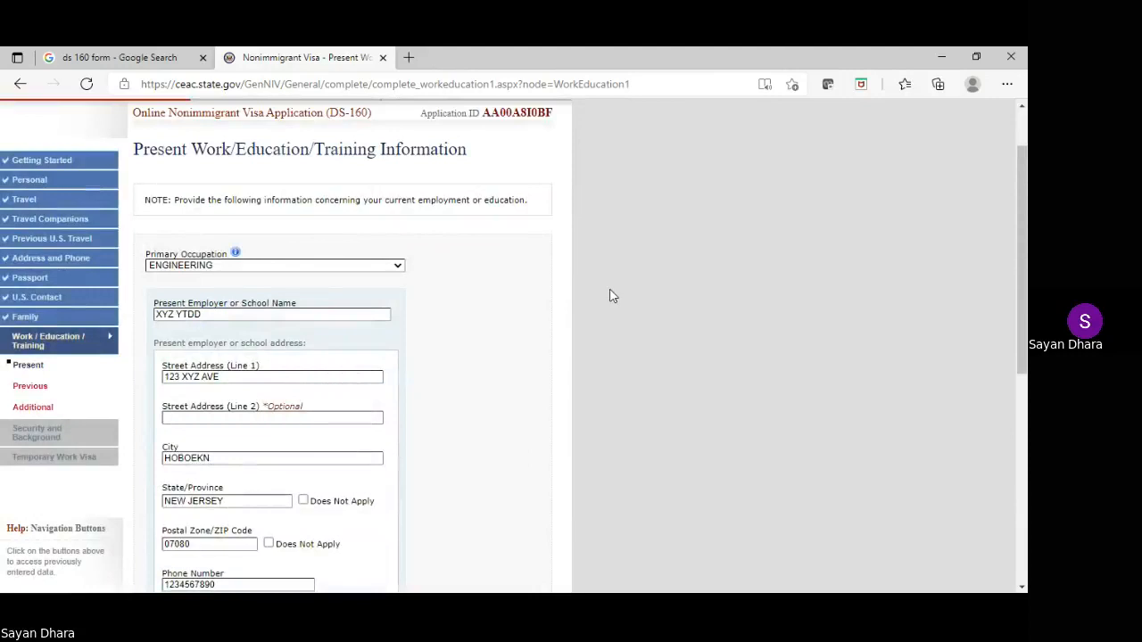
Set employer country to UNITED STATES OF AMERICA and start date 16 FEB 2015
{"action": "scroll", "coordinate": [612, 295], "scroll_direction": "down", "scroll_amount": 3}
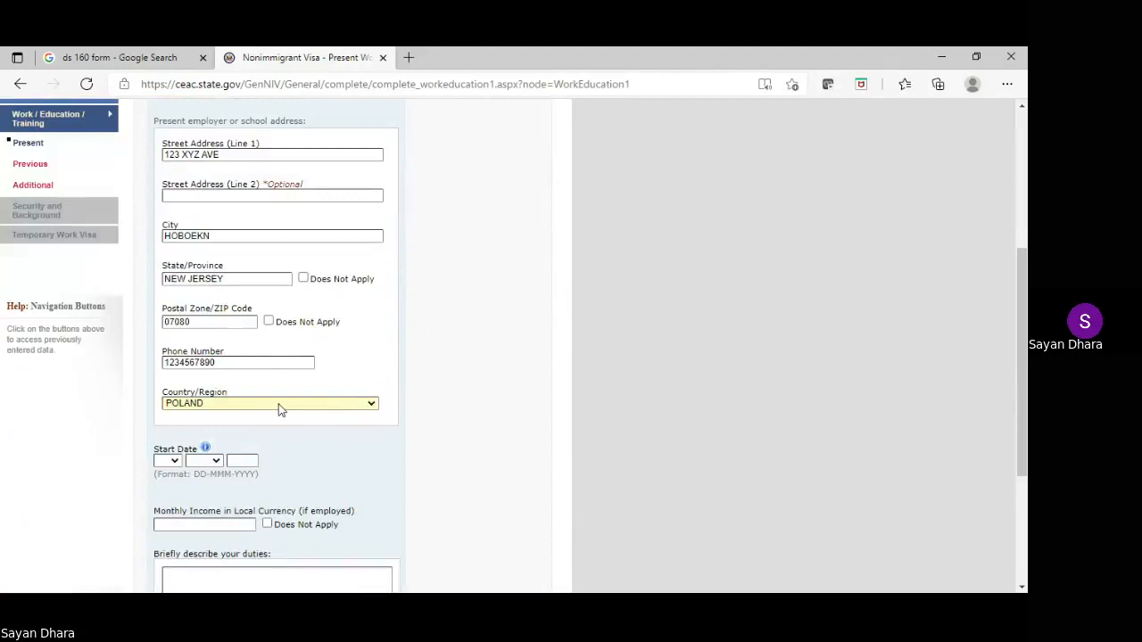
{"action": "type", "text": "un"}
{"action": "key", "text": "Down"}
{"action": "key", "text": "Down"}
{"action": "key", "text": "Down"}
{"action": "key", "text": "Up"}
{"action": "scroll", "coordinate": [279, 408], "scroll_direction": "down", "scroll_amount": 1}
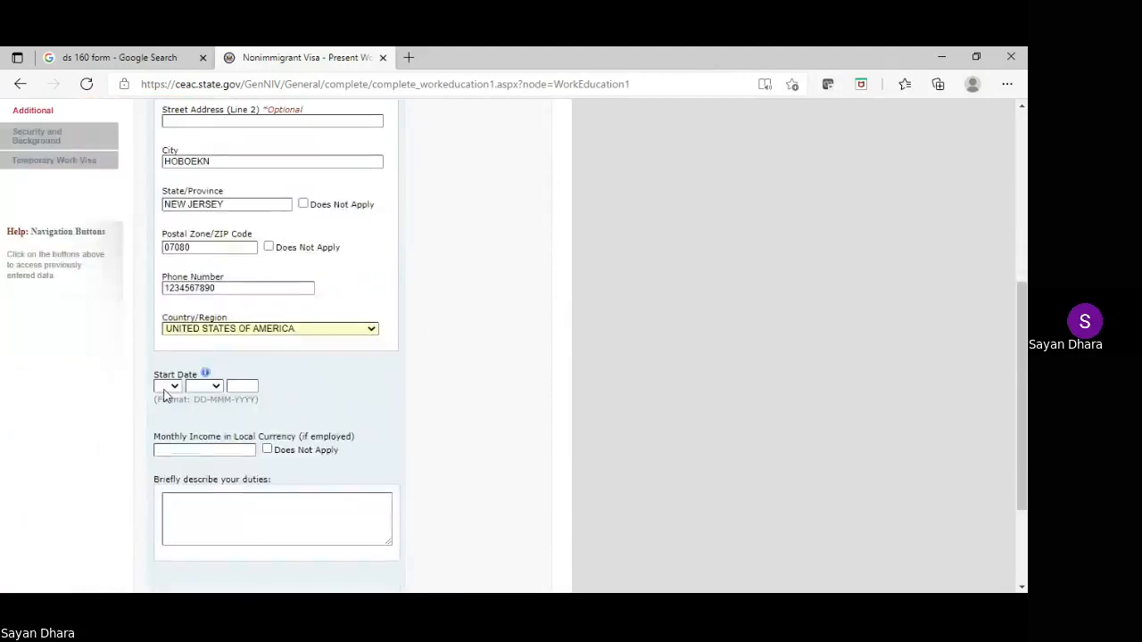
{"action": "key", "text": "Tab"}
{"action": "type", "text": "16"}
{"action": "key", "text": "Tab"}
{"action": "type", "text": "feb"}
{"action": "left_click", "coordinate": [230, 388]}
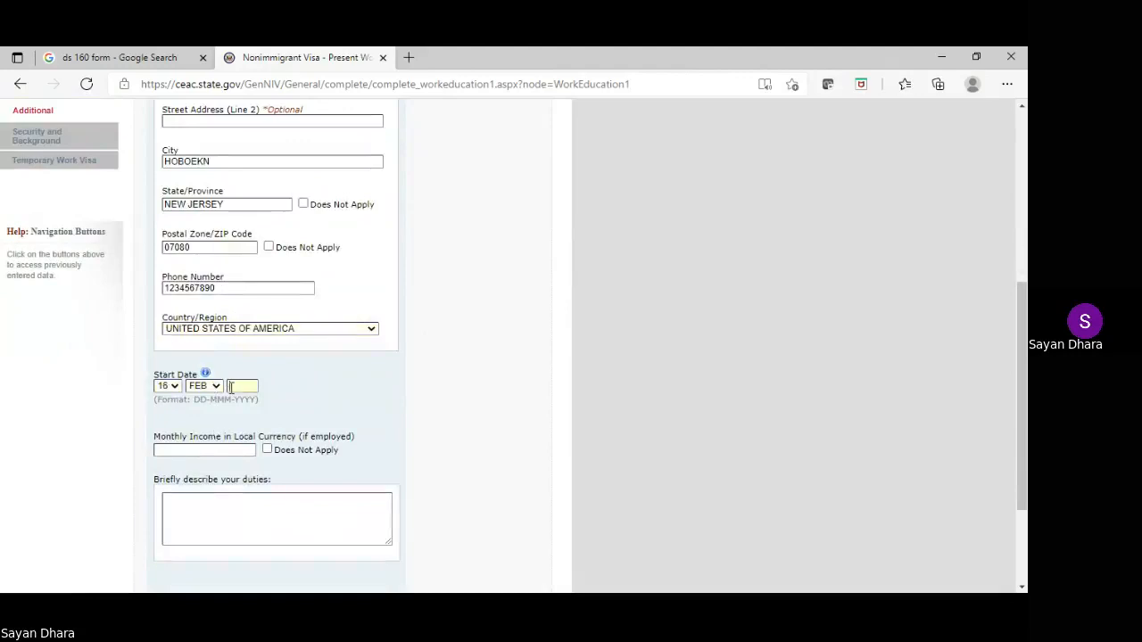
{"action": "type", "text": "2015"}
Enter monthly income 40000 and duties APP DEVELOPMENT
{"action": "left_click", "coordinate": [235, 450]}
{"action": "type", "text": "4000"}
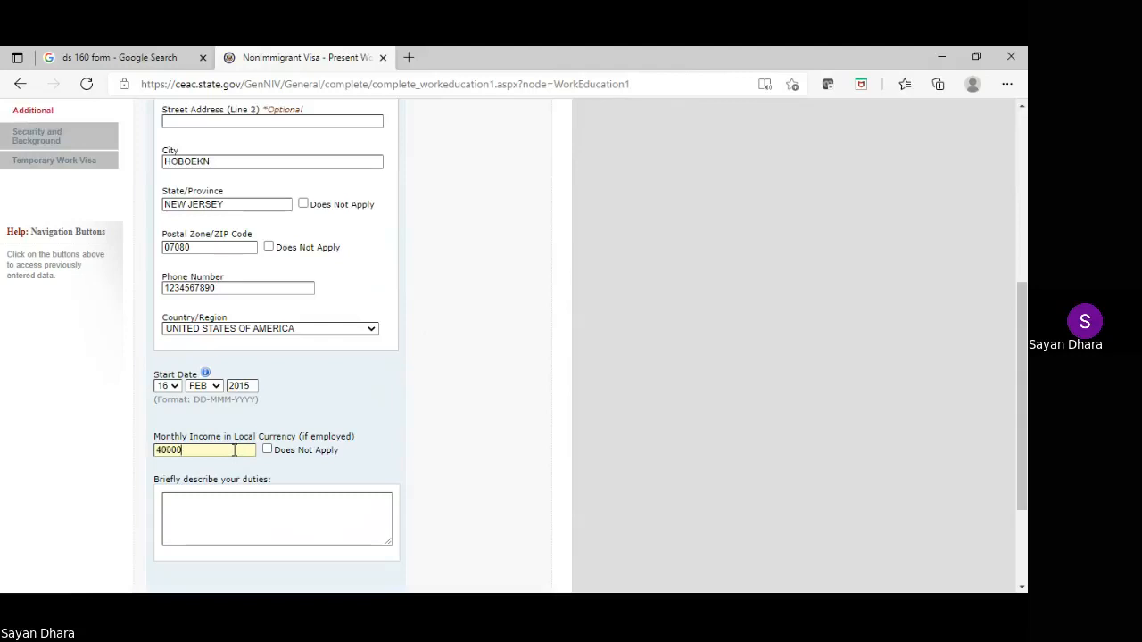
{"action": "type", "text": "0"}
{"action": "scroll", "coordinate": [235, 449], "scroll_direction": "down", "scroll_amount": 3}
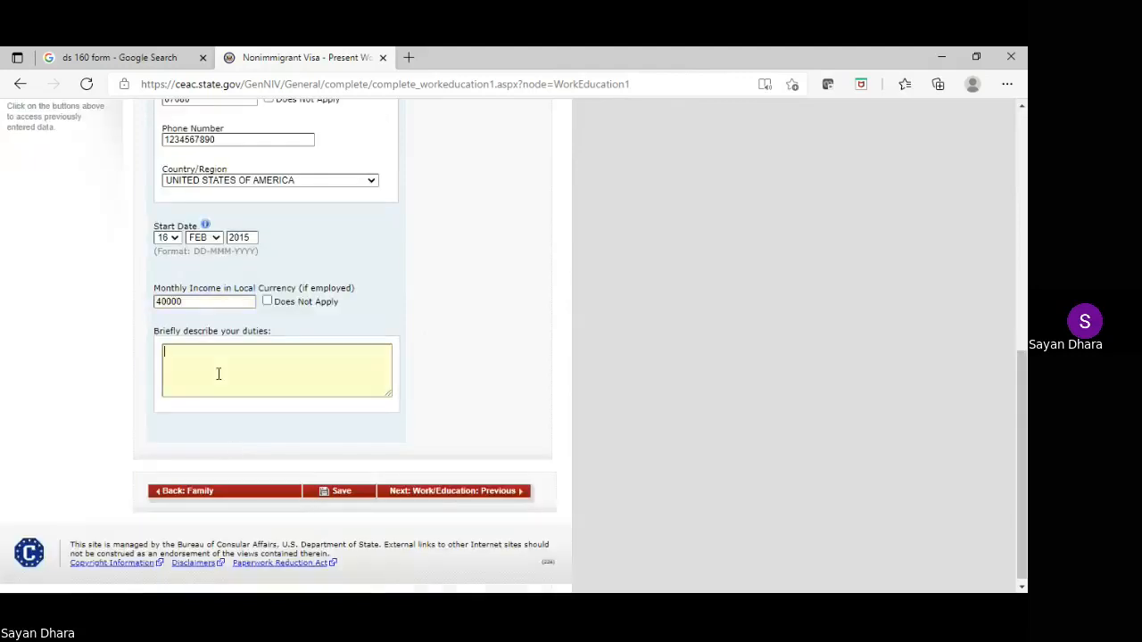
{"action": "type", "text": "AP"}
{"action": "type", "text": "PLI"}
{"action": "key", "text": "BackSpace"}
{"action": "key", "text": "BackSpace"}
{"action": "type", "text": "DEVELOPMENT"}
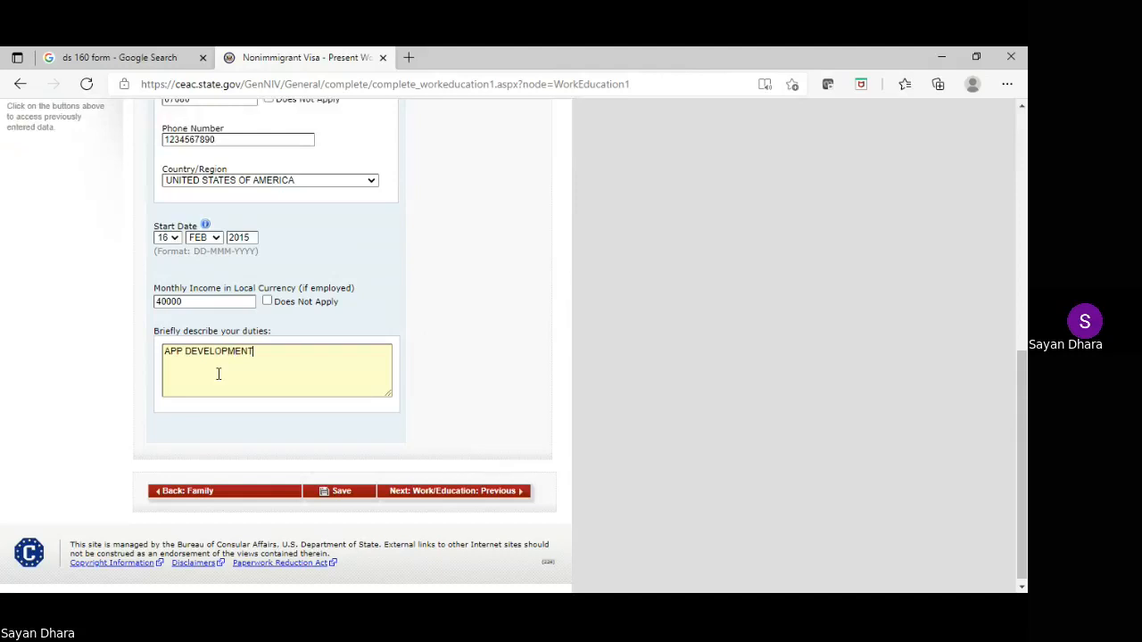
Save the present work details and go on to the Previous Work/Education page
{"action": "left_click", "coordinate": [335, 491]}
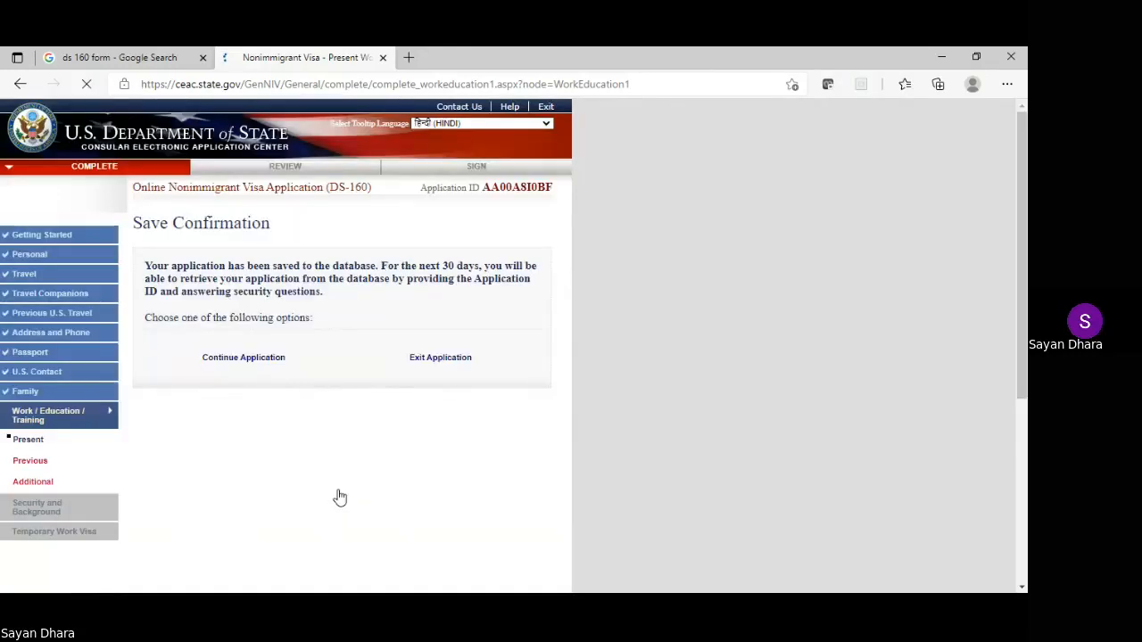
{"action": "left_click", "coordinate": [247, 359]}
{"action": "scroll", "coordinate": [271, 376], "scroll_direction": "down", "scroll_amount": 1}
{"action": "scroll", "coordinate": [270, 377], "scroll_direction": "down", "scroll_amount": 6}
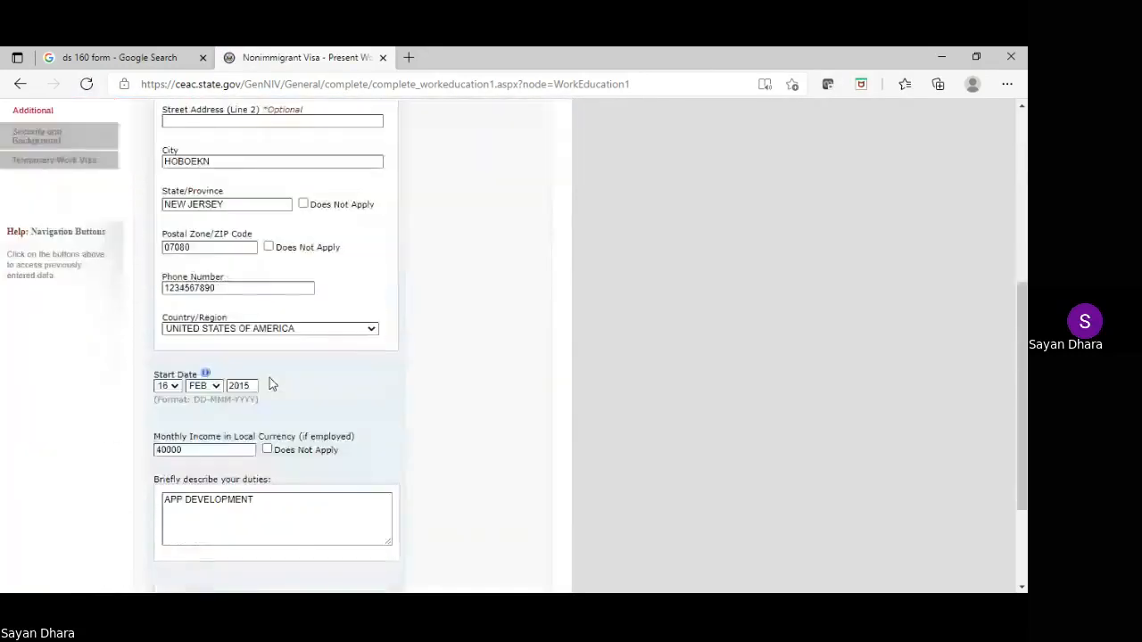
{"action": "left_click", "coordinate": [463, 493]}
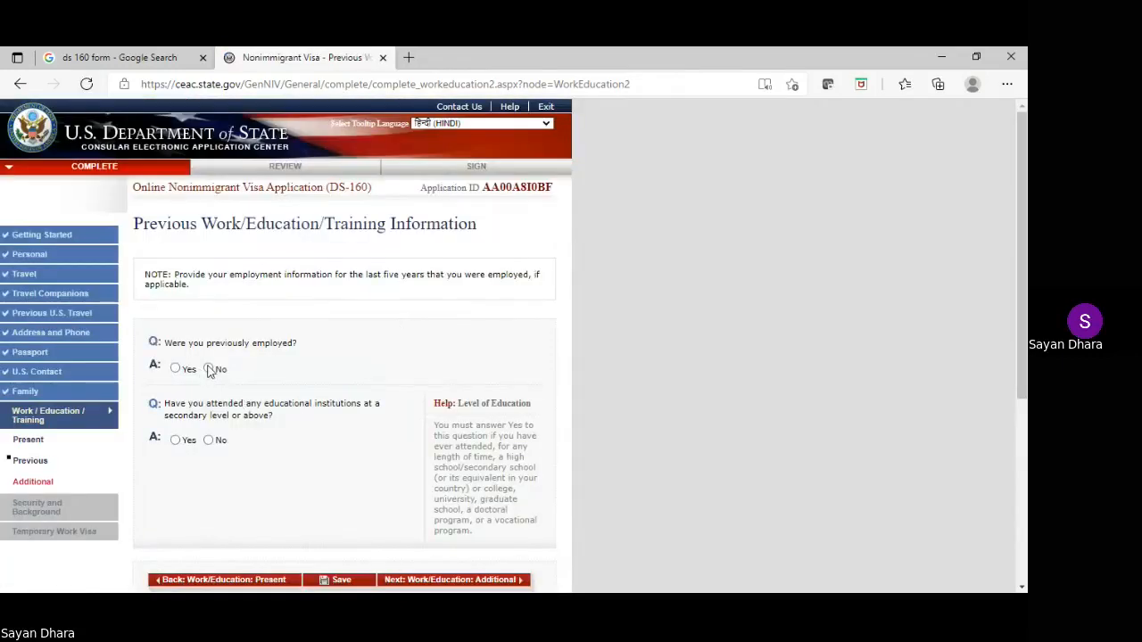
Answer No to previous employment, Yes to secondary education, and enter institution name XYZ
{"action": "left_click", "coordinate": [208, 369]}
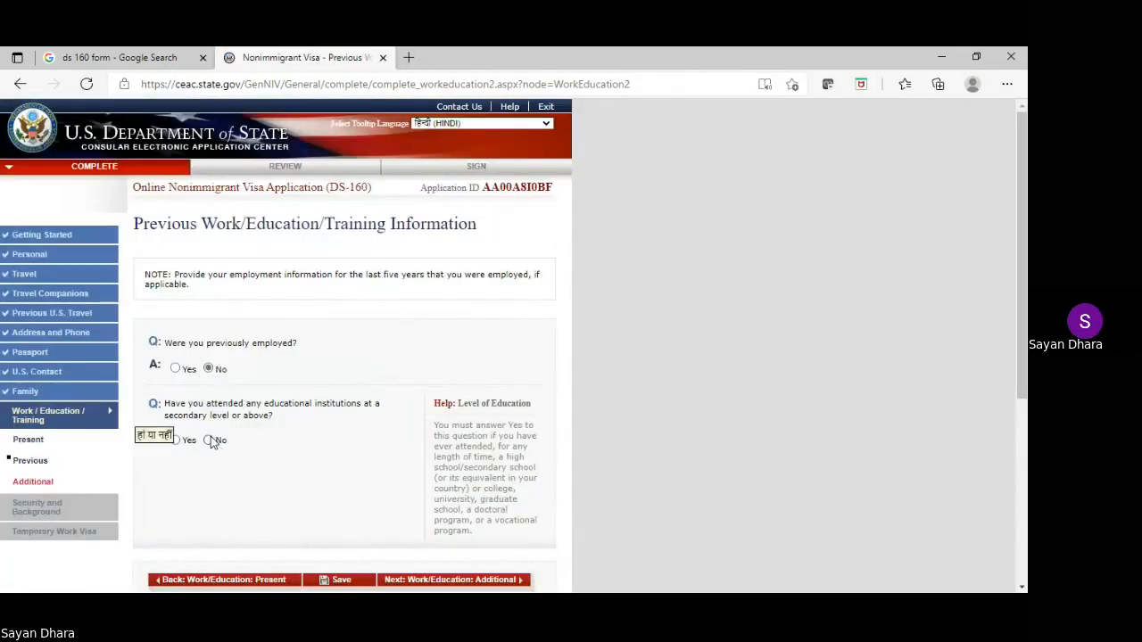
{"action": "left_click", "coordinate": [175, 440]}
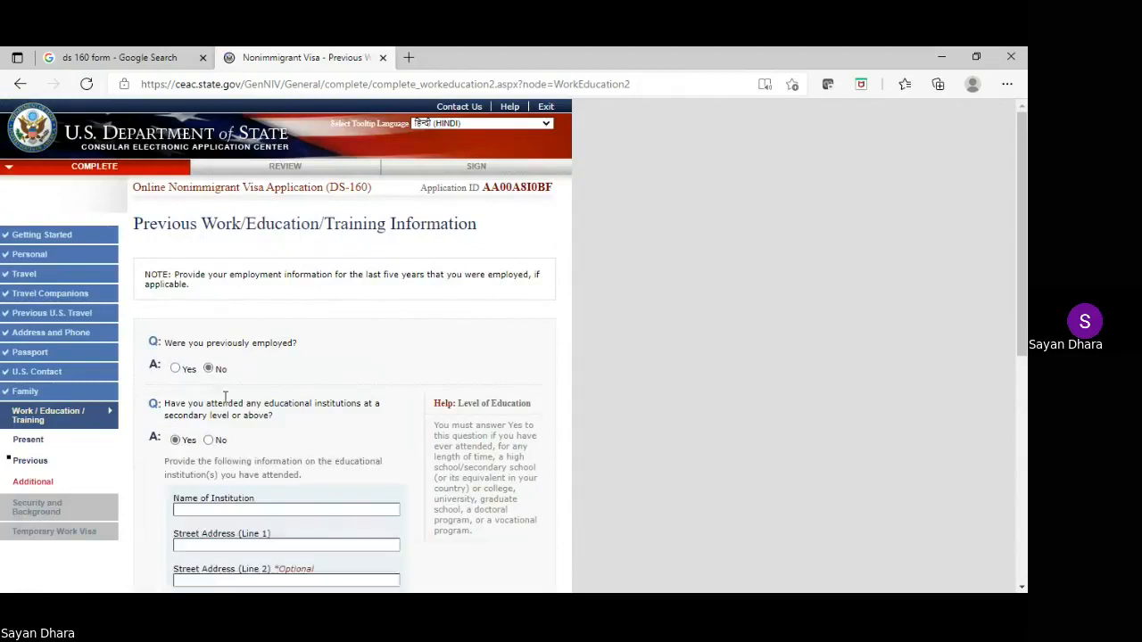
{"action": "scroll", "coordinate": [247, 382], "scroll_direction": "down", "scroll_amount": 1}
{"action": "left_click", "coordinate": [215, 436]}
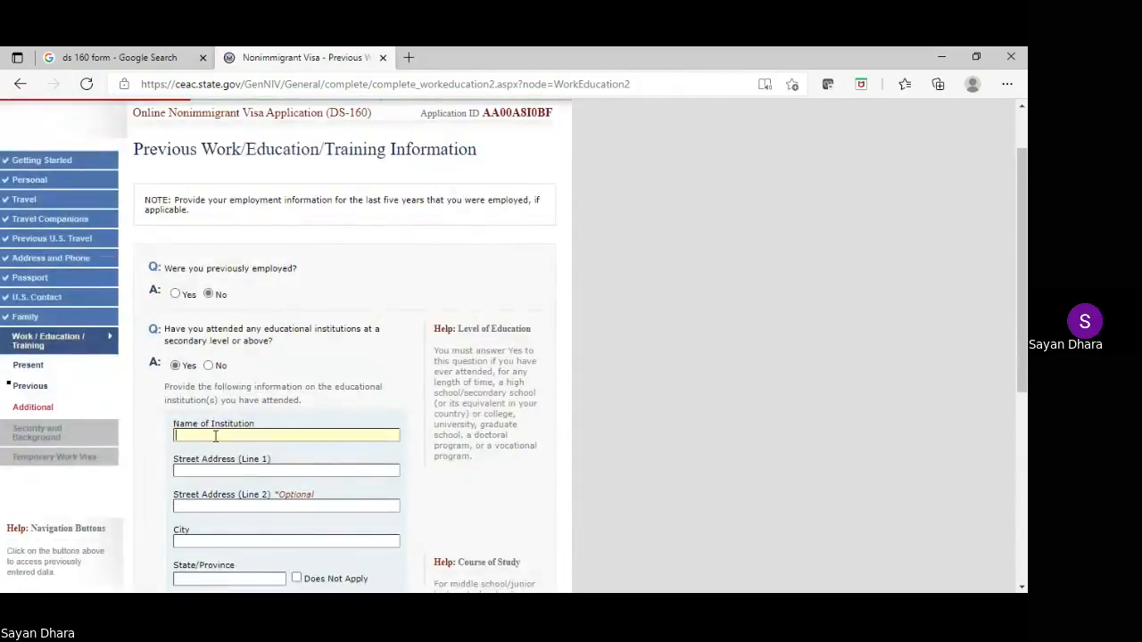
{"action": "type", "text": "XYZ"}
Enter the school address XYZMUMBAI, state MAHRASYTTRA and postal code 1234
{"action": "scroll", "coordinate": [215, 435], "scroll_direction": "down", "scroll_amount": 1}
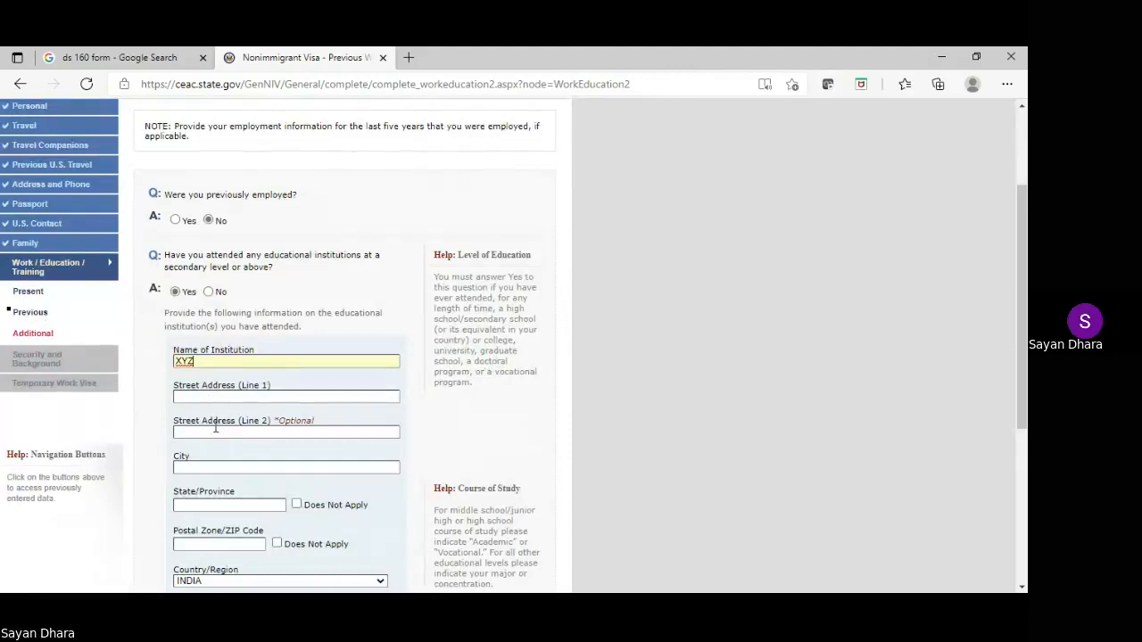
{"action": "left_click", "coordinate": [223, 396]}
{"action": "type", "text": "XYZ"}
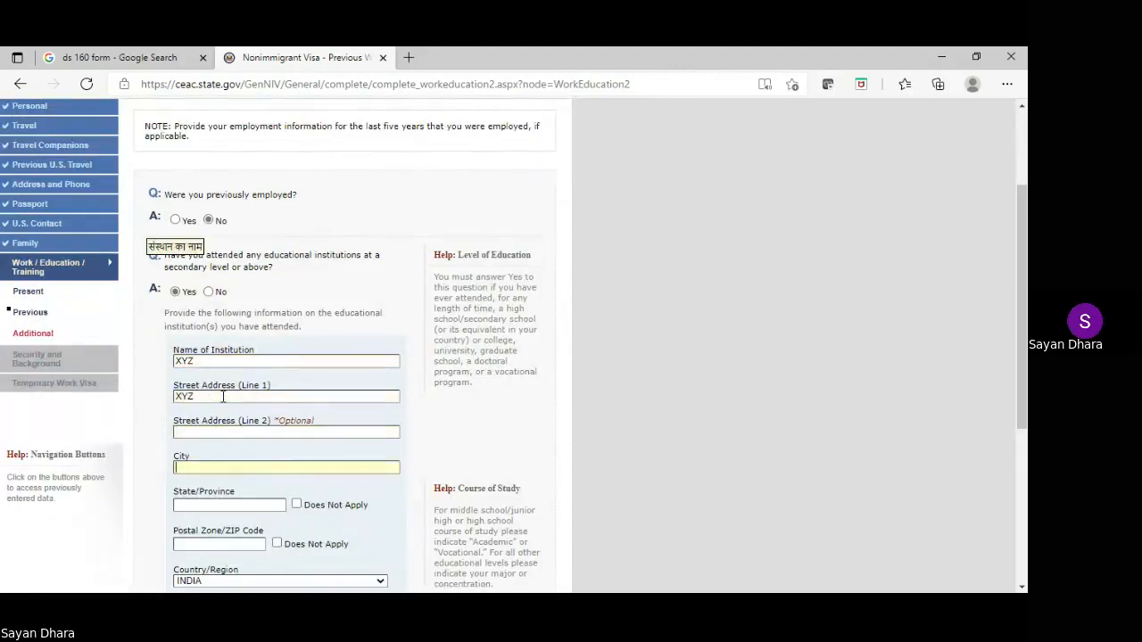
{"action": "type", "text": "MUMBAI"}
{"action": "scroll", "coordinate": [223, 396], "scroll_direction": "down", "scroll_amount": 2}
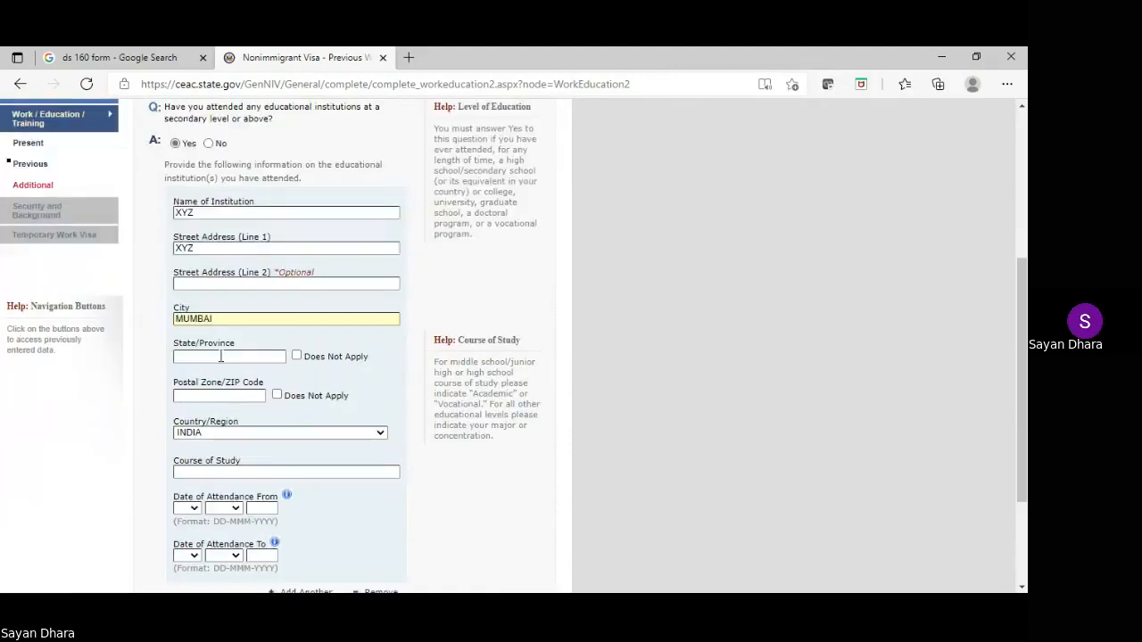
{"action": "type", "text": "MAH"}
{"action": "type", "text": "RASYT"}
{"action": "type", "text": "TRA"}
{"action": "left_click", "coordinate": [226, 398]}
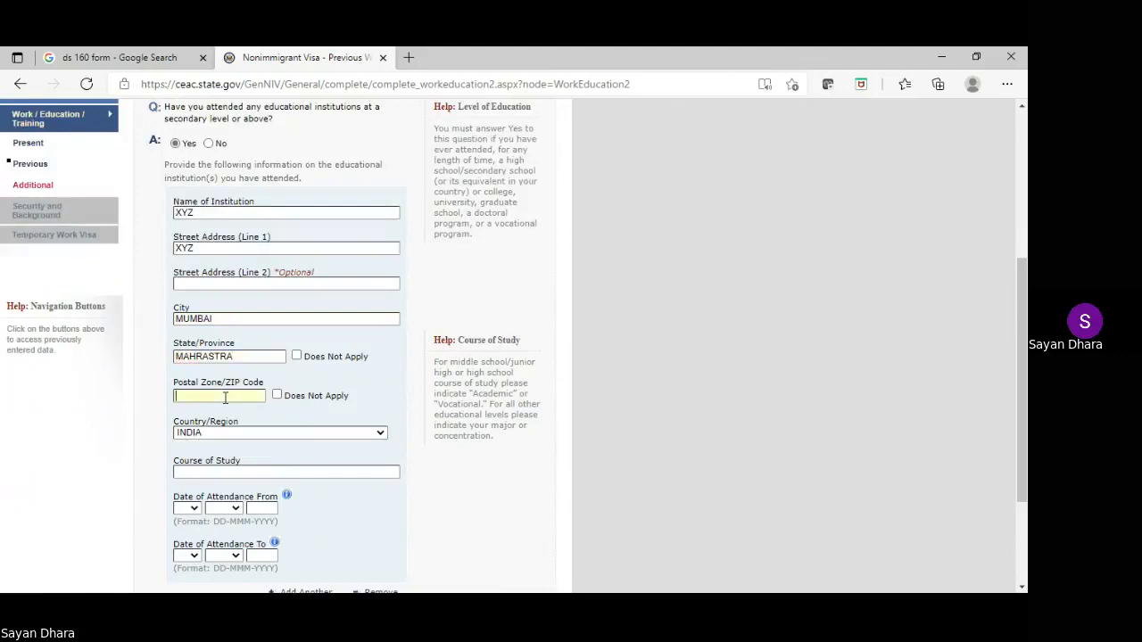
{"action": "type", "text": "123466"}
Enter course of study BTECH and attendance start date 07 MAR 2011
{"action": "scroll", "coordinate": [247, 373], "scroll_direction": "down", "scroll_amount": 1}
{"action": "left_click", "coordinate": [213, 398]}
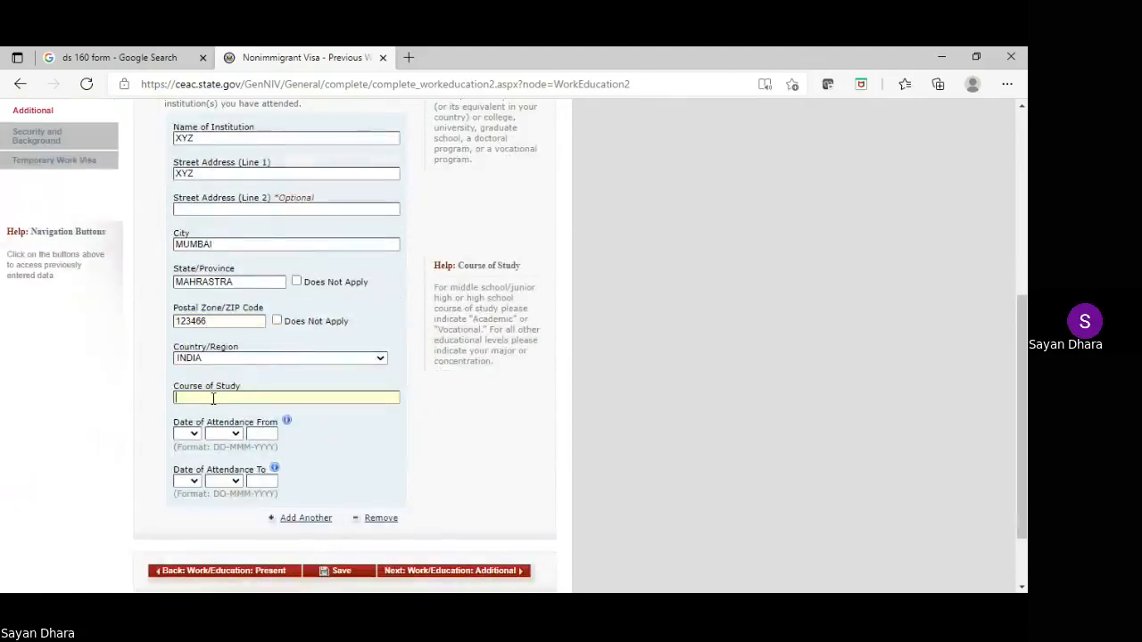
{"action": "type", "text": "BTECH"}
{"action": "left_click", "coordinate": [186, 436]}
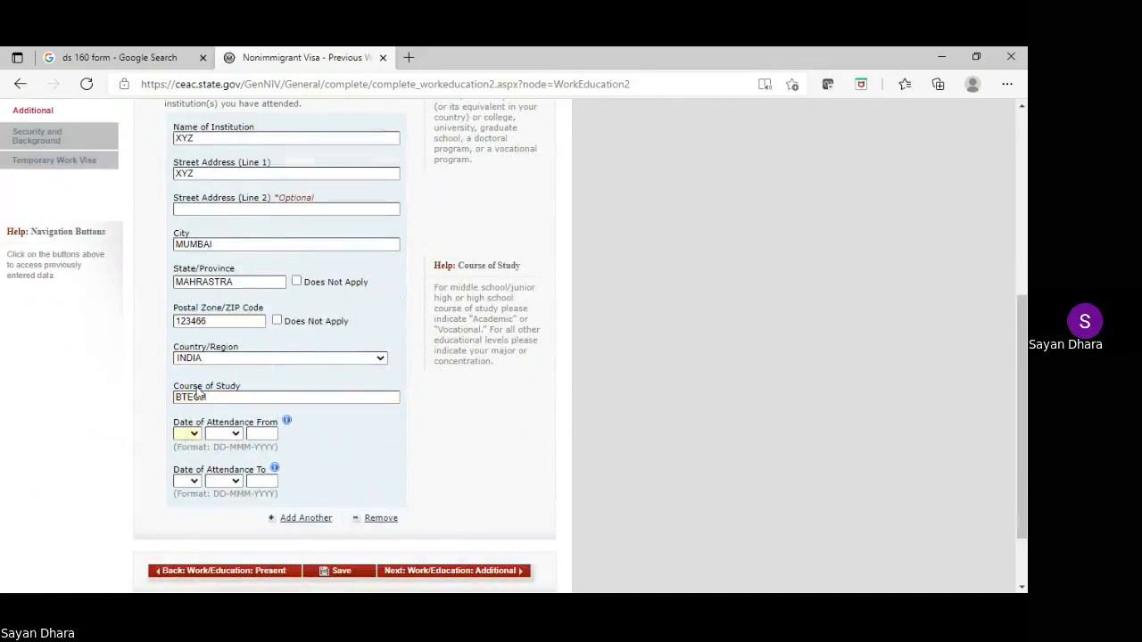
{"action": "type", "text": "07"}
{"action": "key", "text": "Tab"}
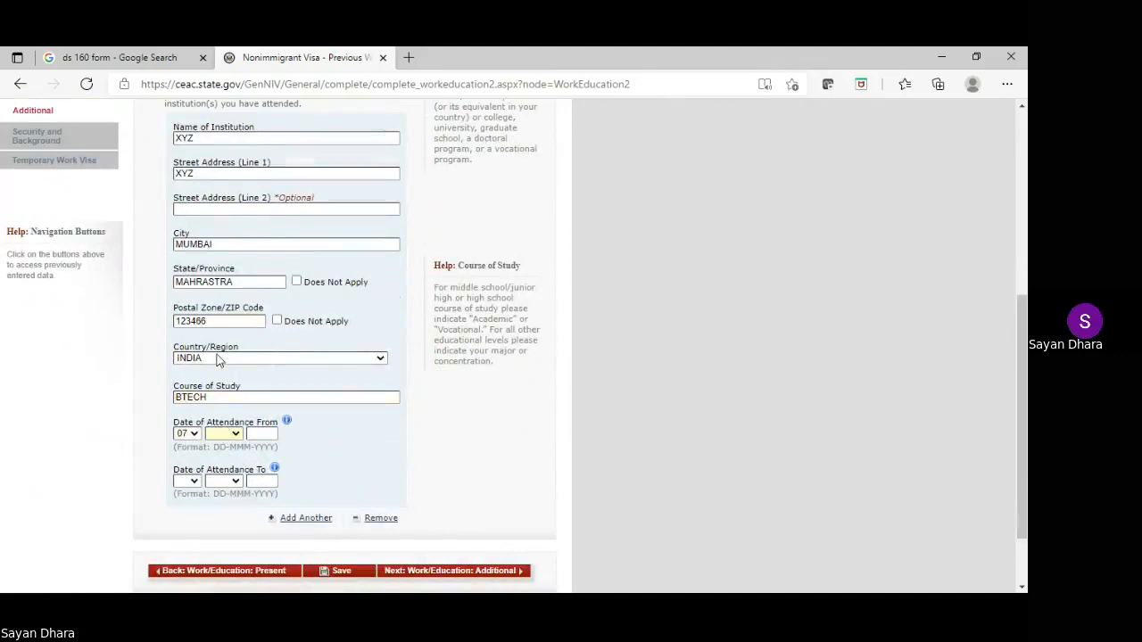
{"action": "type", "text": "mar"}
{"action": "left_click", "coordinate": [262, 435]}
{"action": "type", "text": "2011"}
Set the attendance end date to 06 MAY 2015
{"action": "key", "text": "Tab"}
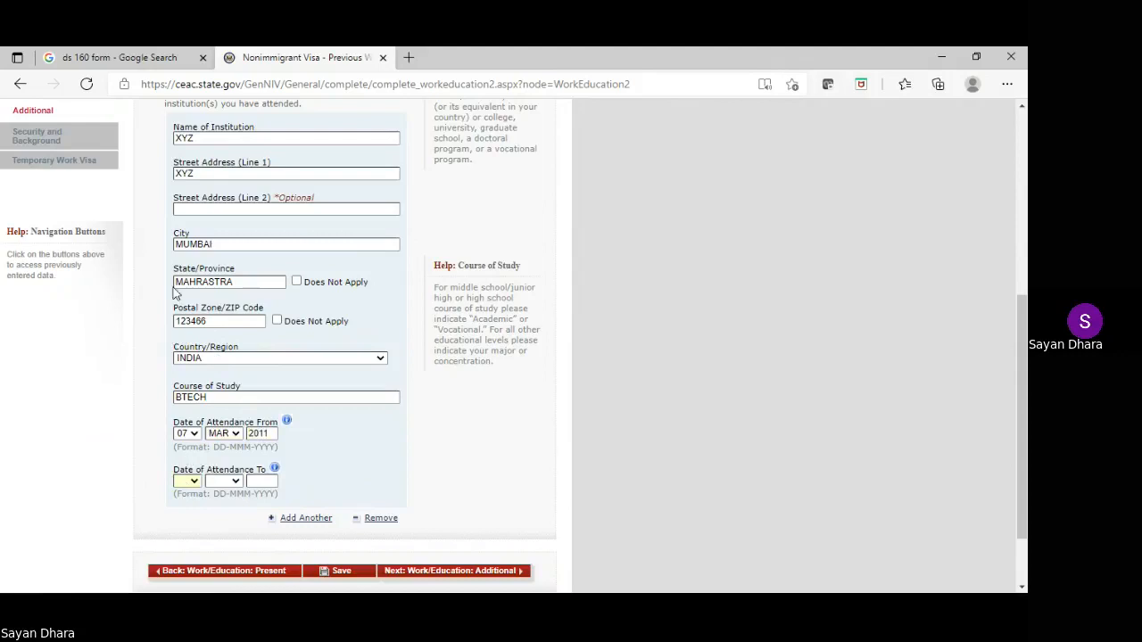
{"action": "type", "text": "06"}
{"action": "key", "text": "Tab"}
{"action": "type", "text": "may"}
{"action": "left_click", "coordinate": [257, 480]}
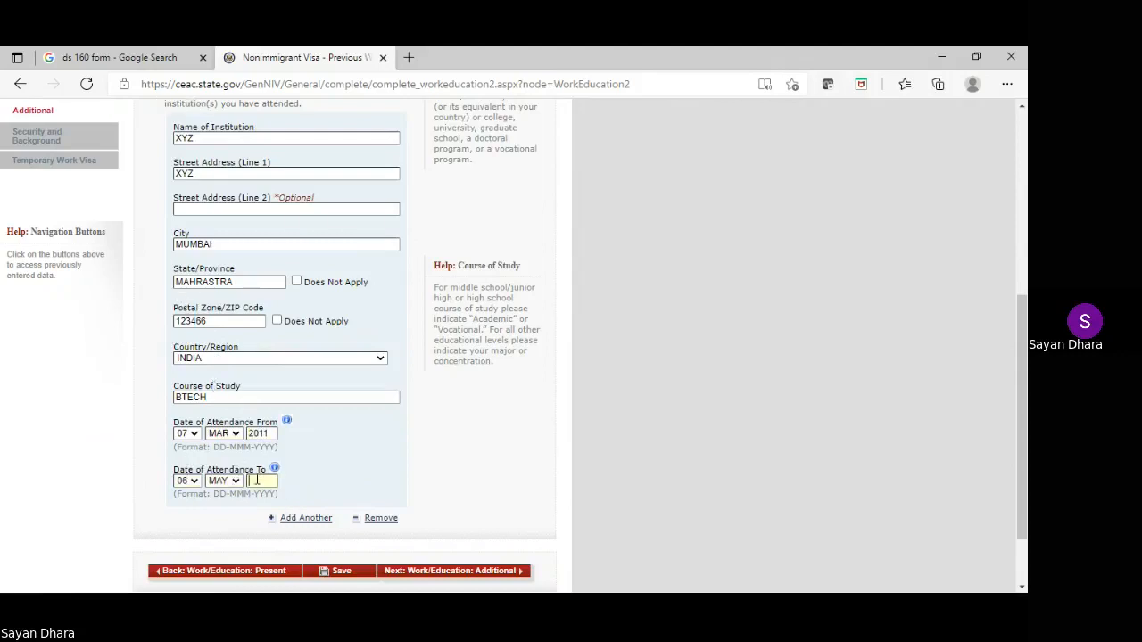
{"action": "type", "text": "2015"}
Save the previous education details and go on to Additional Work/Education
{"action": "left_click", "coordinate": [337, 577]}
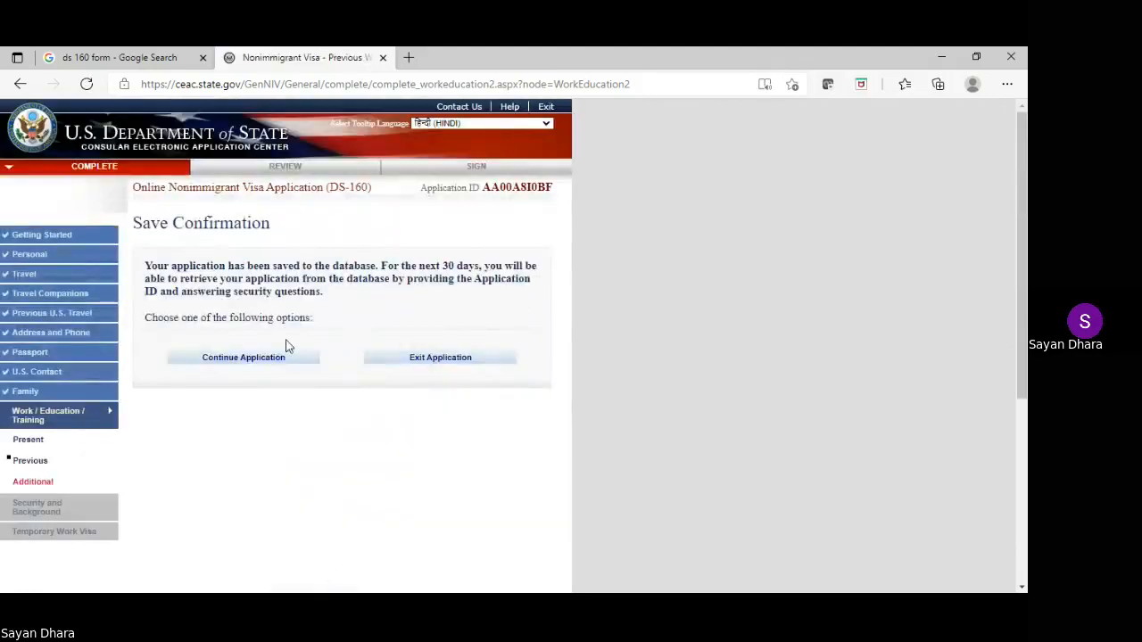
{"action": "left_click", "coordinate": [255, 361]}
{"action": "scroll", "coordinate": [268, 366], "scroll_direction": "down", "scroll_amount": 5}
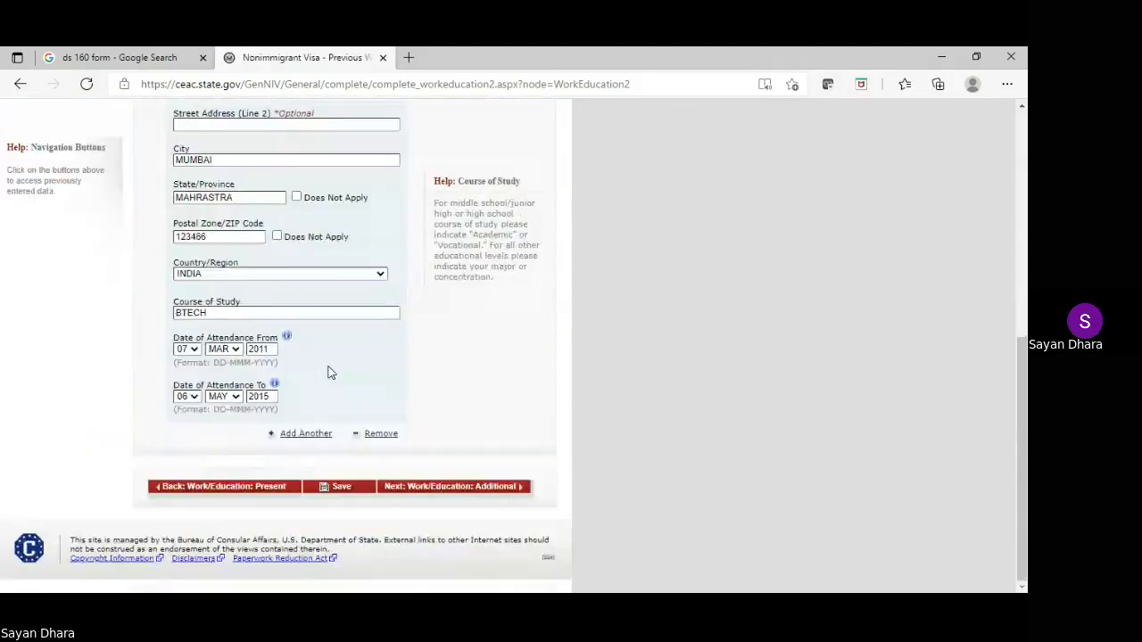
{"action": "left_click", "coordinate": [416, 487]}
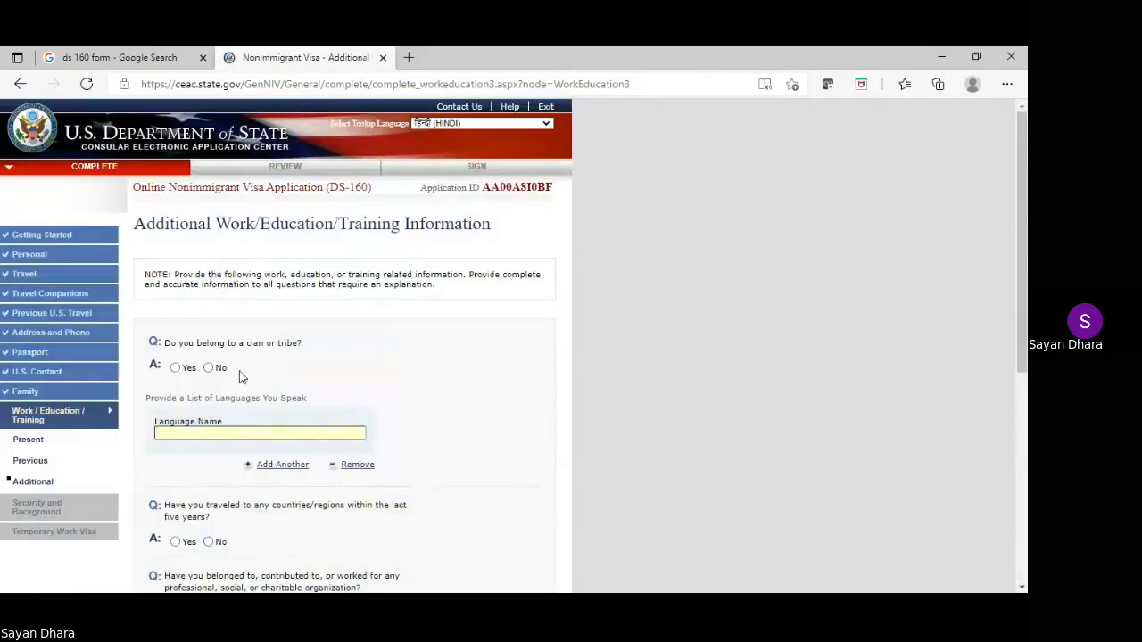
Answer No to clan, travel, organization, skills, military and paramilitary questions; list ENGLISH as language
{"action": "left_click", "coordinate": [212, 368]}
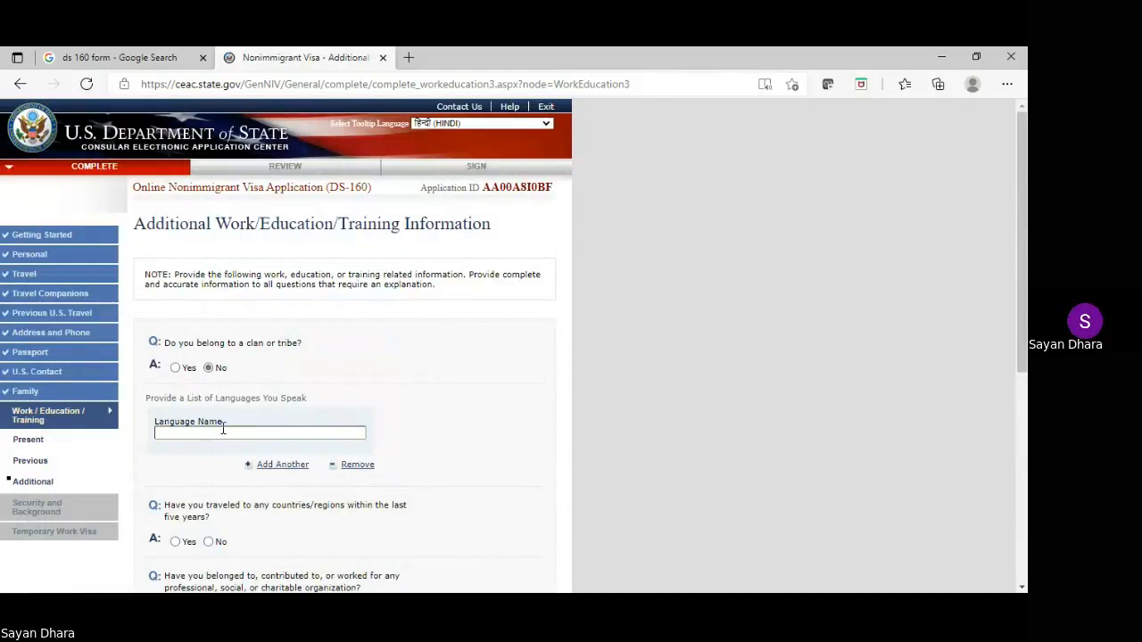
{"action": "type", "text": "ENGLISHG"}
{"action": "scroll", "coordinate": [225, 433], "scroll_direction": "down", "scroll_amount": 2}
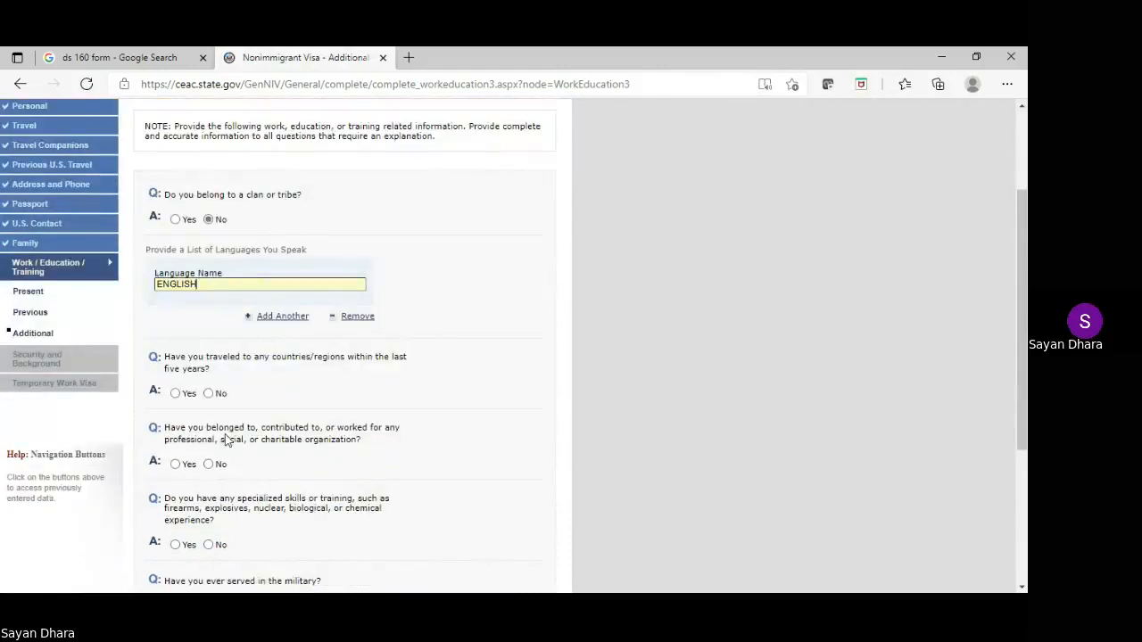
{"action": "left_click", "coordinate": [208, 394]}
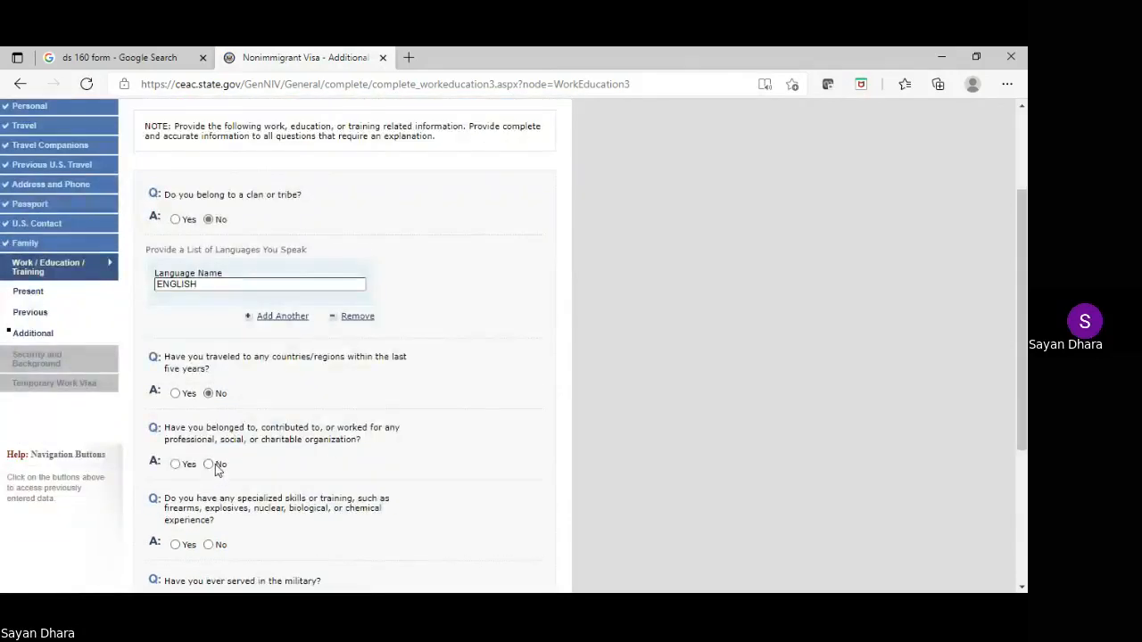
{"action": "left_click", "coordinate": [211, 465]}
{"action": "scroll", "coordinate": [212, 459], "scroll_direction": "down", "scroll_amount": 1}
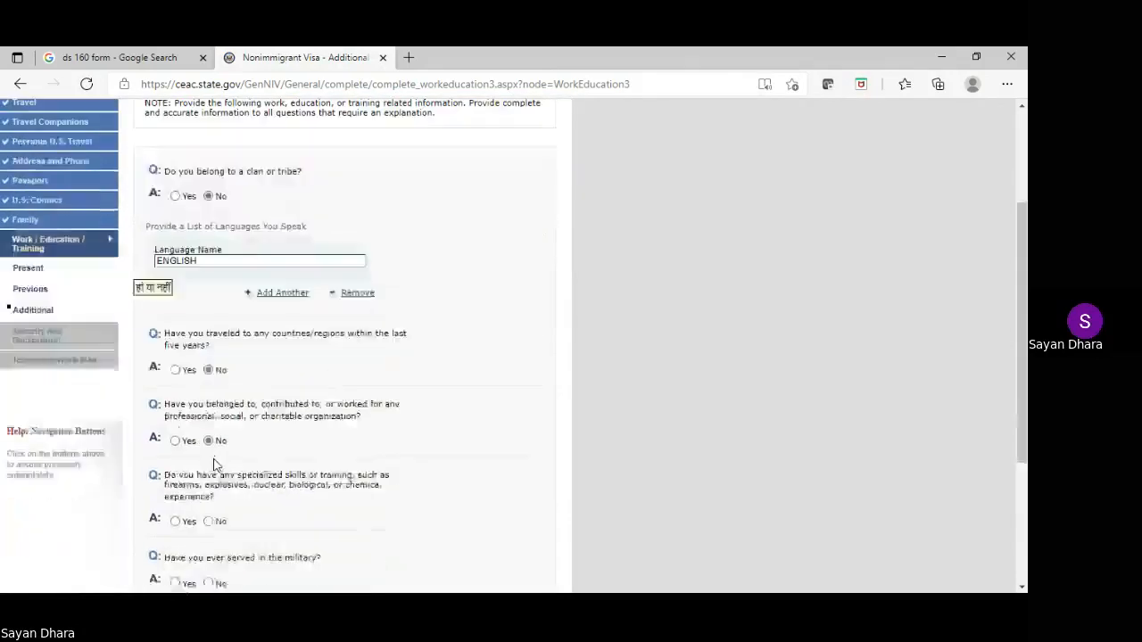
{"action": "left_click", "coordinate": [211, 448]}
{"action": "scroll", "coordinate": [262, 426], "scroll_direction": "down", "scroll_amount": 2}
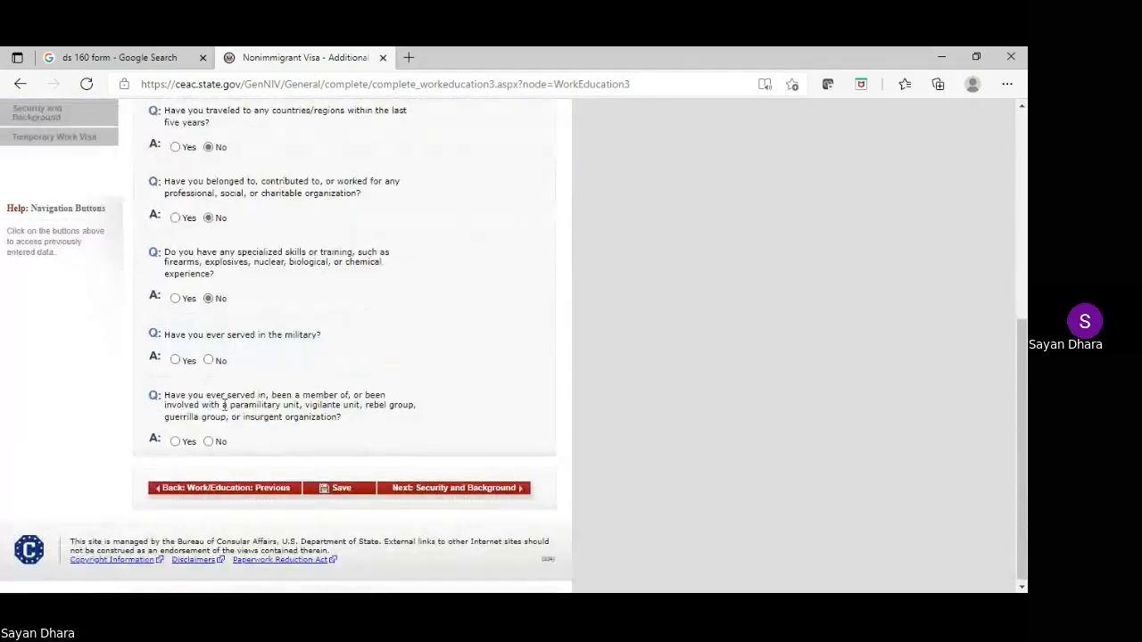
{"action": "left_click", "coordinate": [208, 360]}
{"action": "scroll", "coordinate": [213, 455], "scroll_direction": "down", "scroll_amount": 3}
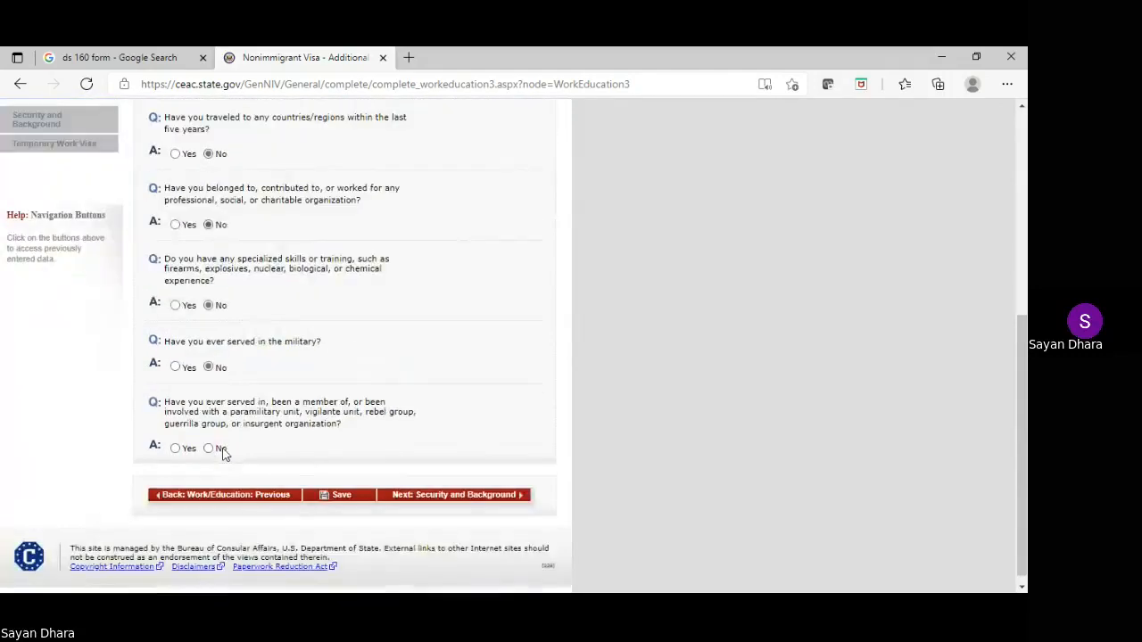
{"action": "left_click", "coordinate": [209, 449]}
Save the additional work/education answers and go on to Security and Background Part 1
{"action": "left_click", "coordinate": [335, 497]}
{"action": "left_click", "coordinate": [257, 368]}
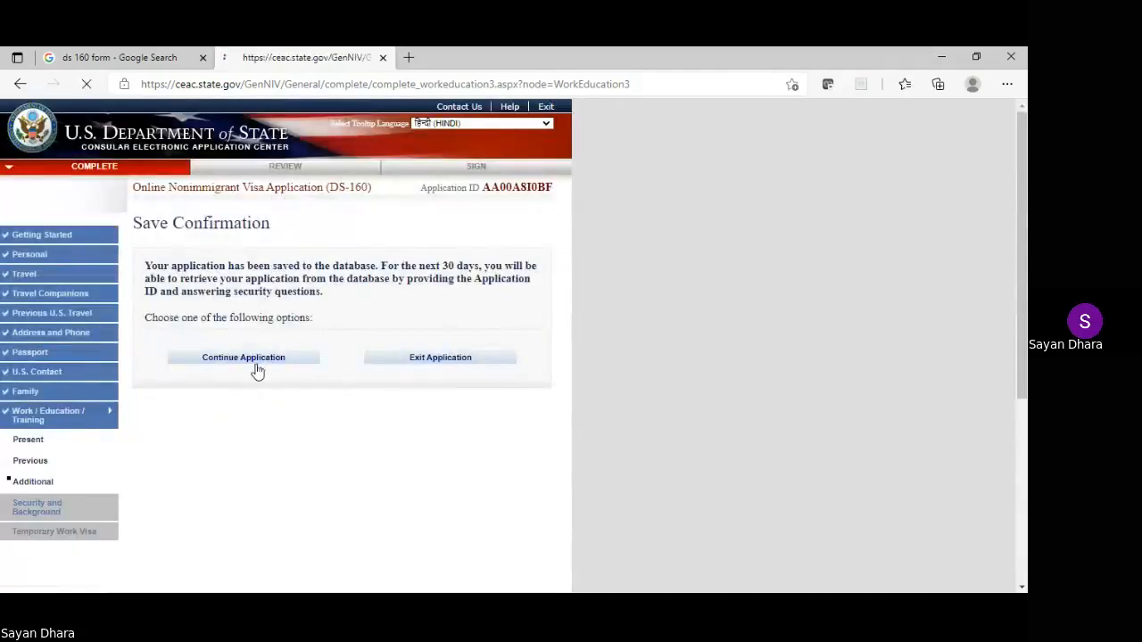
{"action": "scroll", "coordinate": [479, 365], "scroll_direction": "down", "scroll_amount": 5}
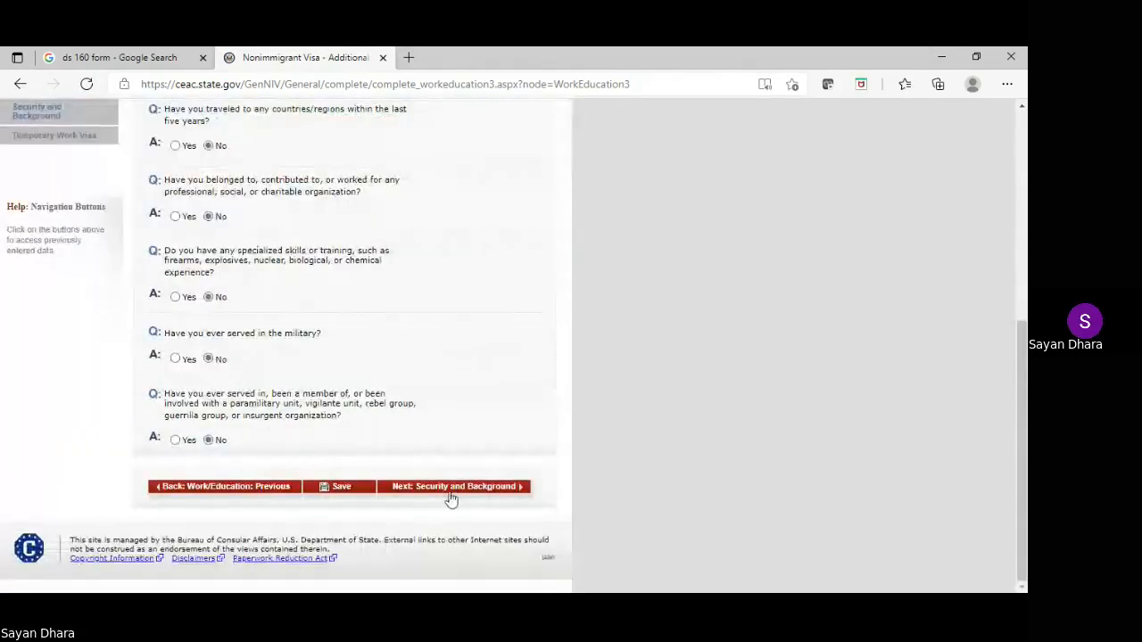
{"action": "left_click", "coordinate": [450, 491]}
{"action": "scroll", "coordinate": [449, 497], "scroll_direction": "down", "scroll_amount": 1}
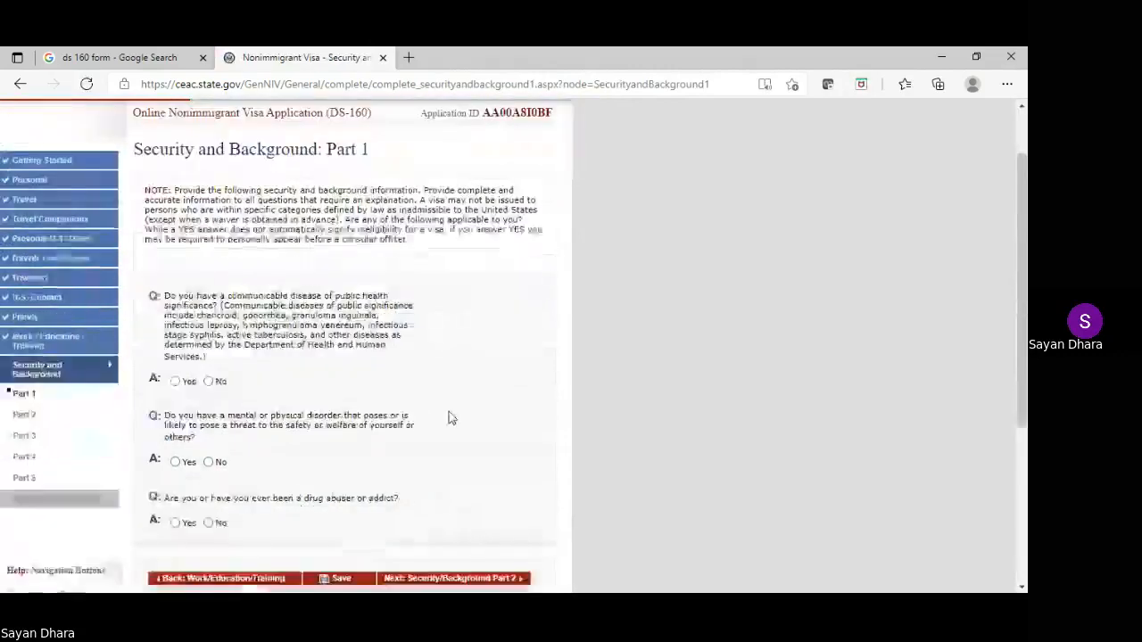
Answer No to the Part 1 communicable disease, mental disorder and drug abuse questions
{"action": "left_click", "coordinate": [208, 381]}
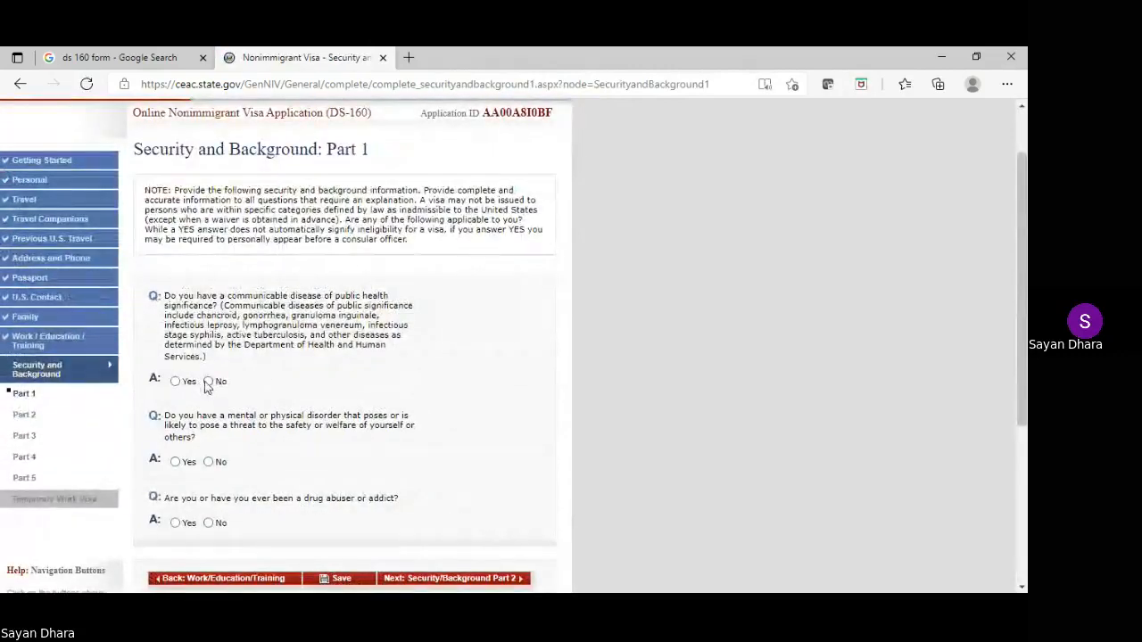
{"action": "left_click", "coordinate": [208, 461]}
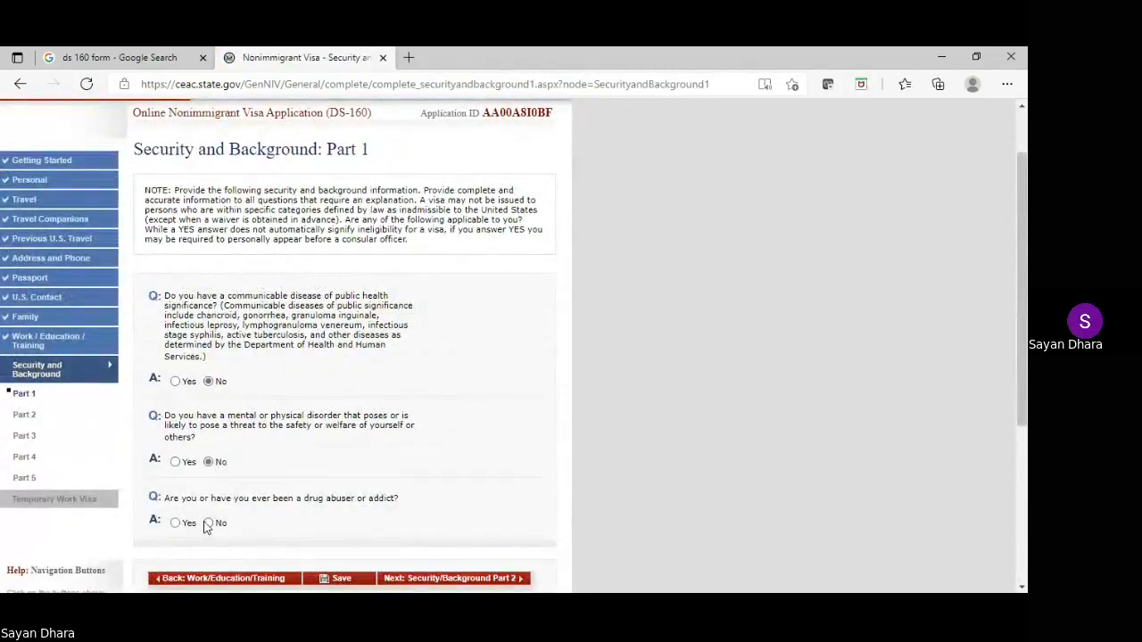
{"action": "left_click", "coordinate": [208, 523]}
{"action": "scroll", "coordinate": [352, 451], "scroll_direction": "down", "scroll_amount": 2}
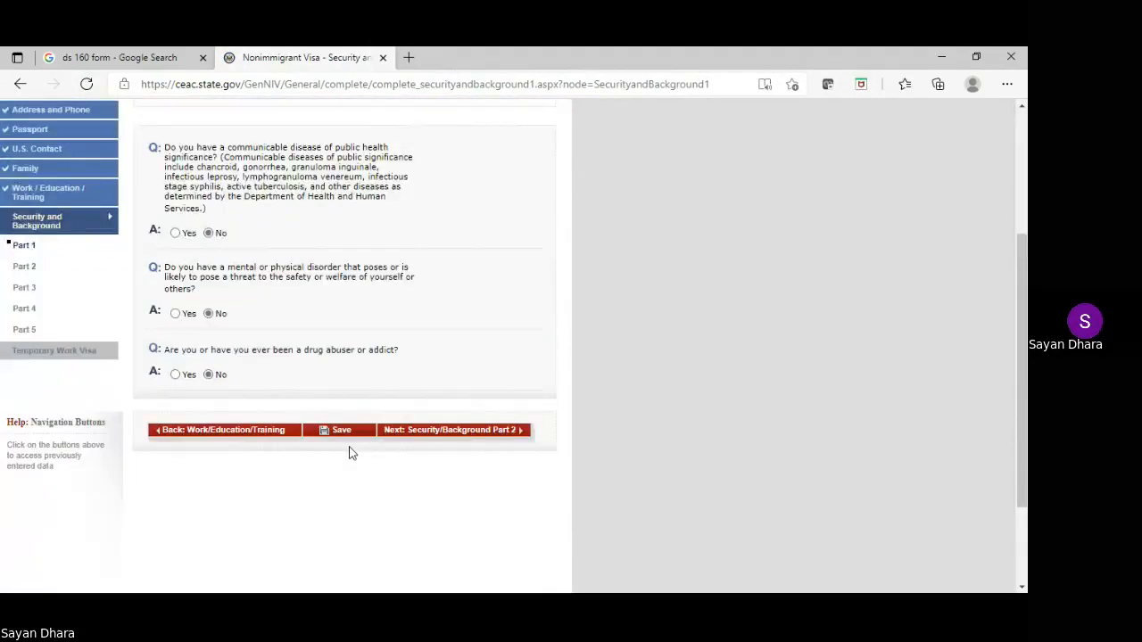
Answer No to all Part 2 arrest, drug, prostitution, money laundering and trafficking questions
{"action": "left_click", "coordinate": [413, 432]}
{"action": "scroll", "coordinate": [408, 425], "scroll_direction": "down", "scroll_amount": 1}
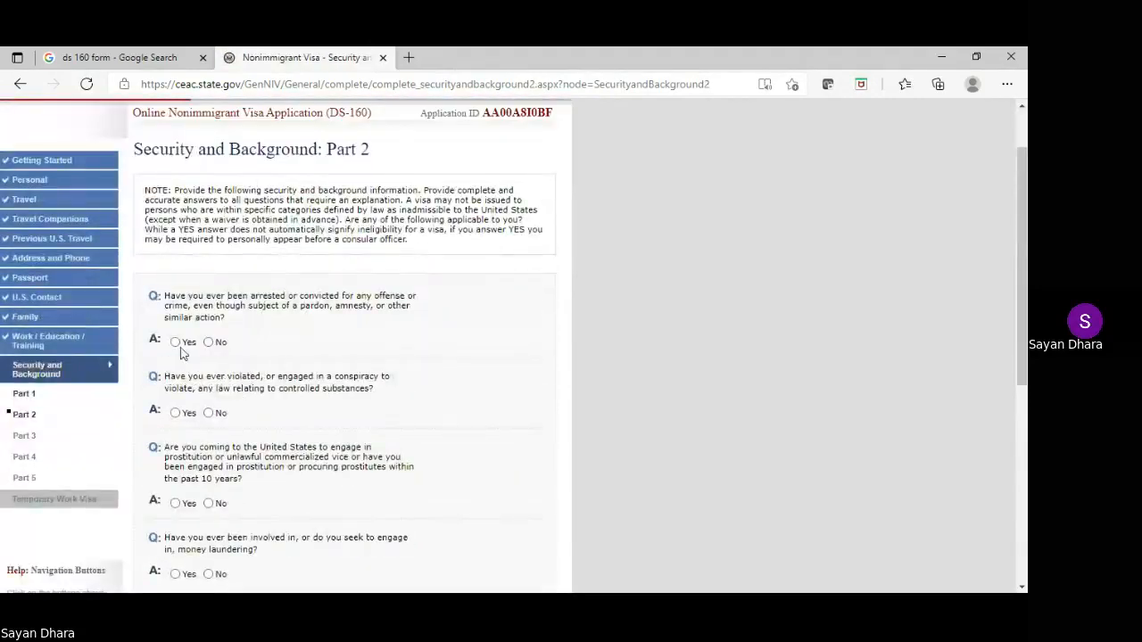
{"action": "left_click", "coordinate": [210, 344]}
{"action": "left_click", "coordinate": [209, 413]}
{"action": "left_click", "coordinate": [210, 504]}
{"action": "scroll", "coordinate": [237, 432], "scroll_direction": "down", "scroll_amount": 2}
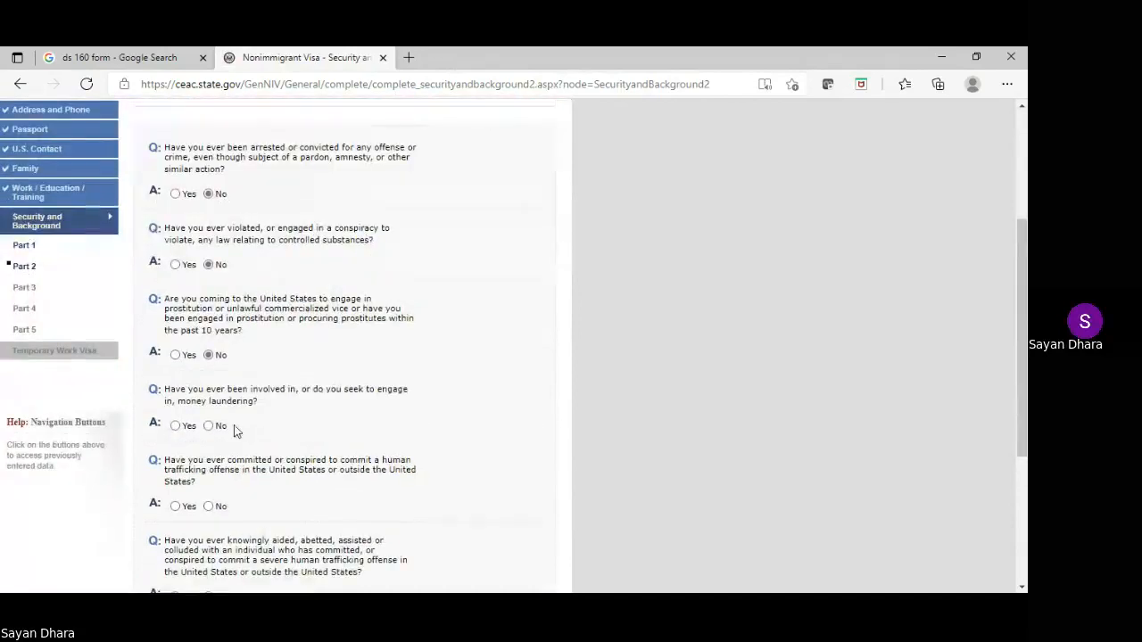
{"action": "left_click", "coordinate": [211, 426]}
{"action": "scroll", "coordinate": [248, 431], "scroll_direction": "down", "scroll_amount": 1}
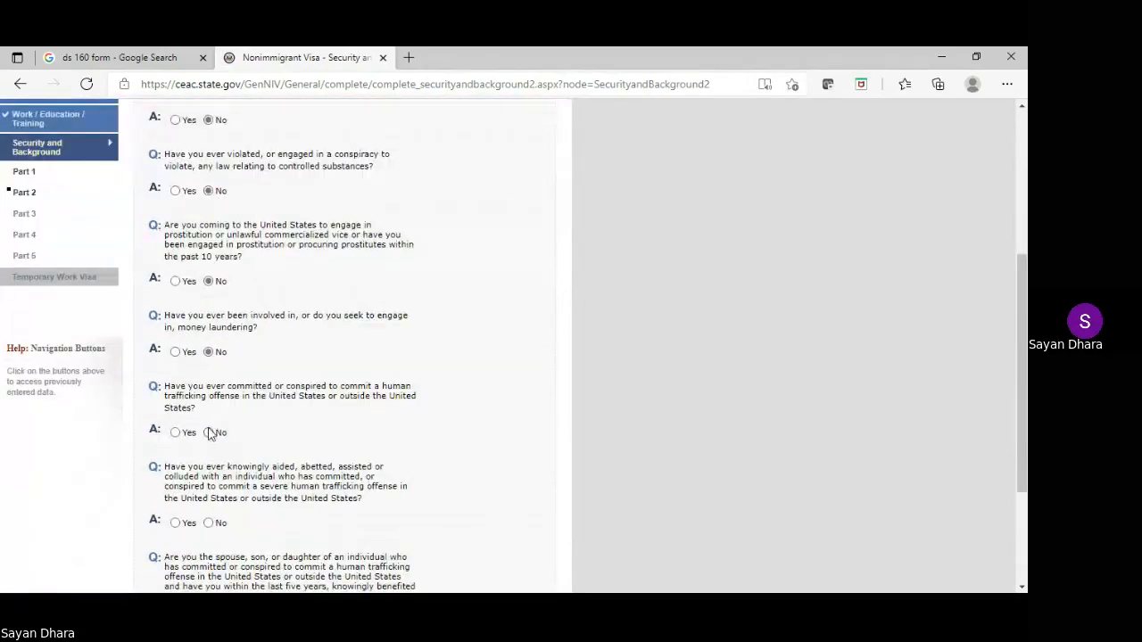
{"action": "left_click", "coordinate": [209, 433]}
{"action": "left_click", "coordinate": [208, 523]}
{"action": "scroll", "coordinate": [244, 456], "scroll_direction": "down", "scroll_amount": 2}
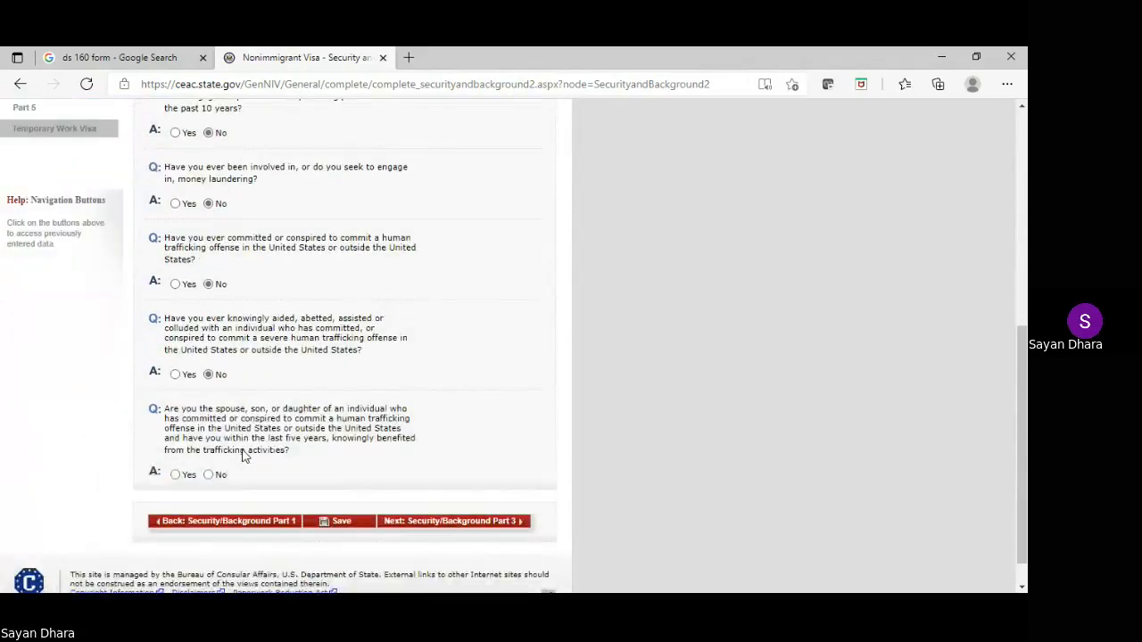
{"action": "left_click", "coordinate": [209, 475]}
{"action": "left_click", "coordinate": [441, 522]}
Answer No to Part 3 espionage, terrorism, genocide and torture questions
{"action": "scroll", "coordinate": [354, 366], "scroll_direction": "down", "scroll_amount": 2}
{"action": "left_click", "coordinate": [209, 267]}
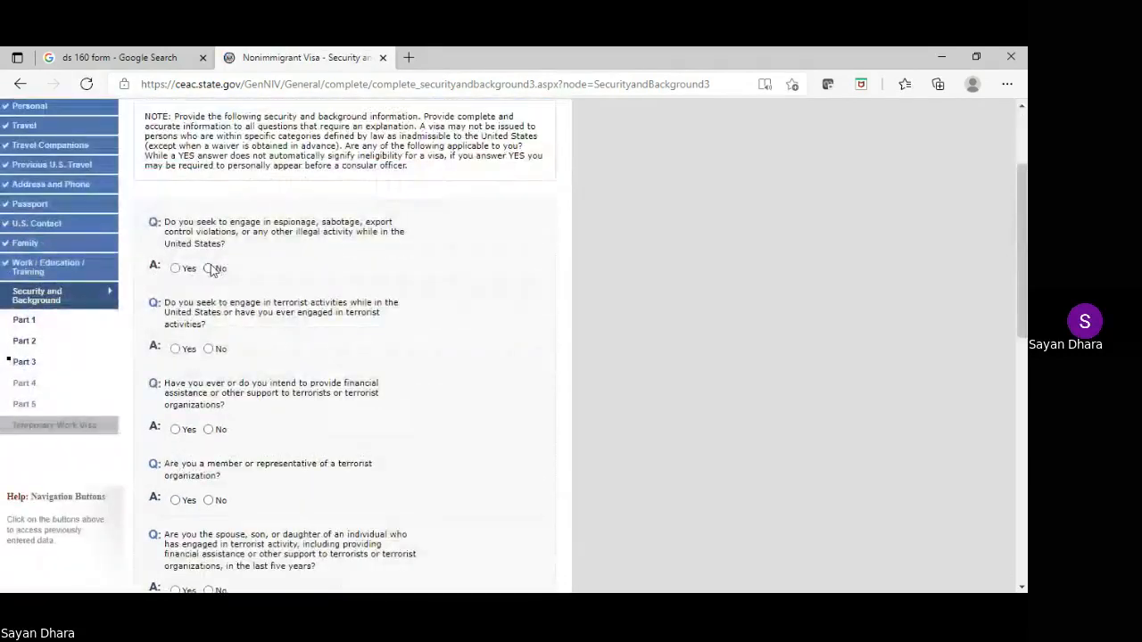
{"action": "left_click", "coordinate": [209, 349]}
{"action": "left_click", "coordinate": [208, 429]}
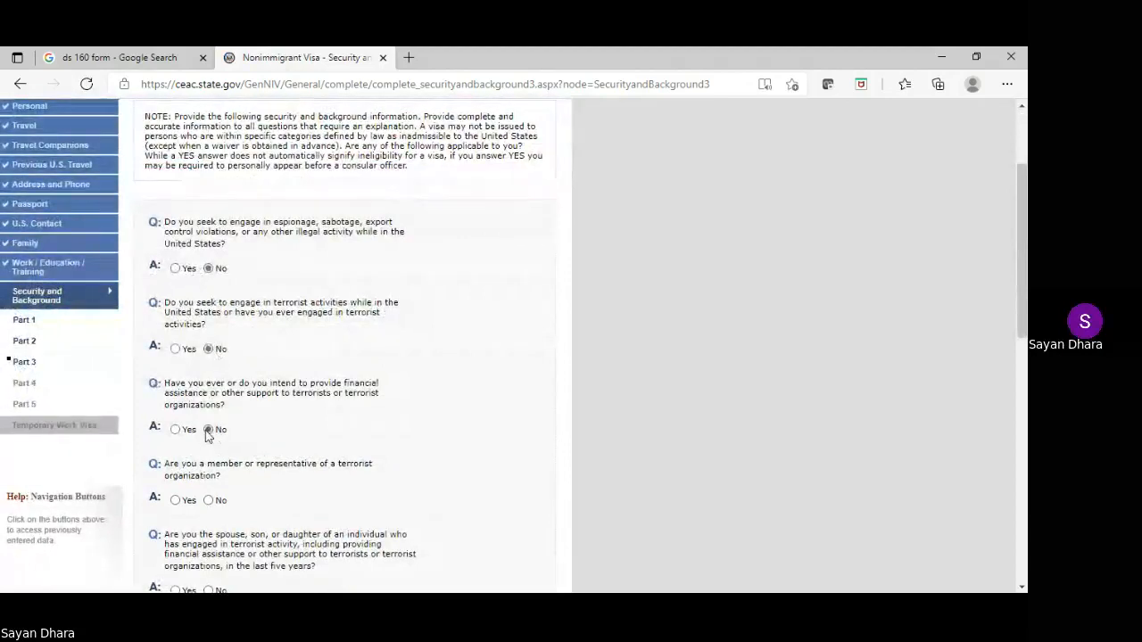
{"action": "left_click", "coordinate": [209, 501]}
{"action": "scroll", "coordinate": [270, 401], "scroll_direction": "down", "scroll_amount": 3}
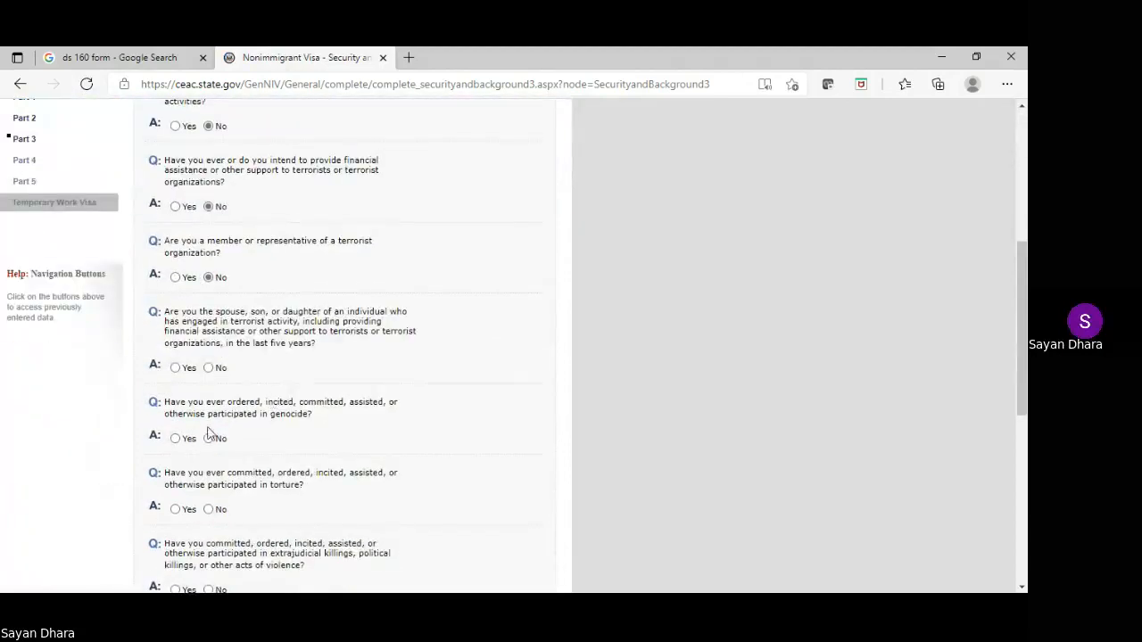
{"action": "left_click", "coordinate": [209, 368]}
{"action": "left_click", "coordinate": [209, 438]}
{"action": "left_click", "coordinate": [208, 509]}
Answer No to Part 3 extrajudicial killing, child soldier, religious freedom, population control and organ questions
{"action": "scroll", "coordinate": [282, 386], "scroll_direction": "down", "scroll_amount": 2}
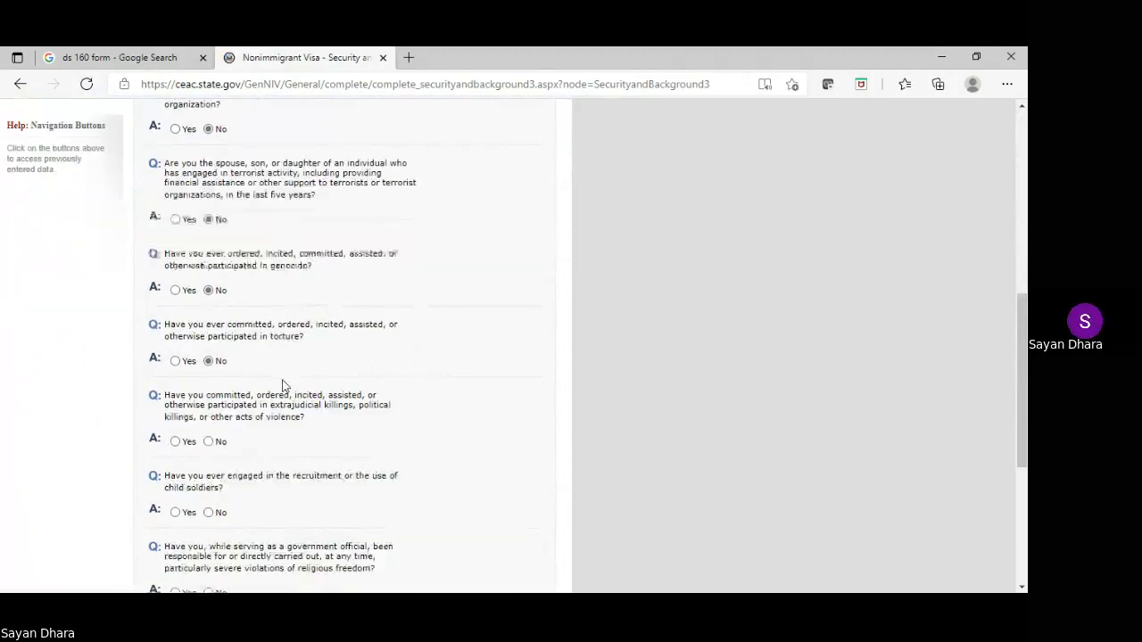
{"action": "left_click", "coordinate": [208, 441]}
{"action": "left_click", "coordinate": [208, 513]}
{"action": "scroll", "coordinate": [246, 427], "scroll_direction": "down", "scroll_amount": 2}
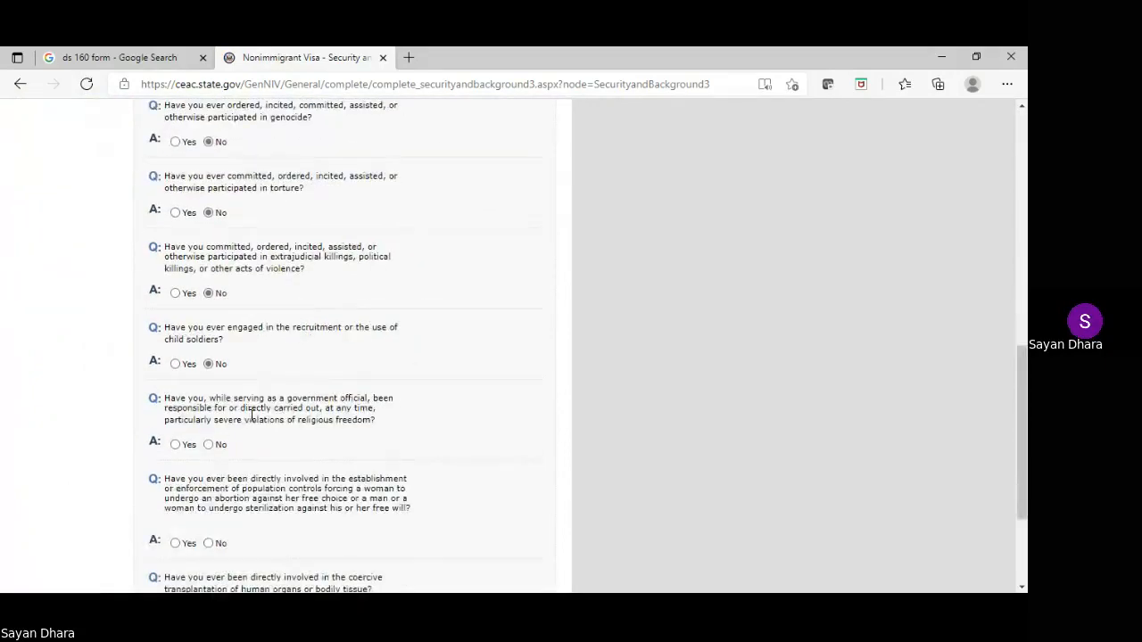
{"action": "left_click", "coordinate": [210, 444]}
{"action": "left_click", "coordinate": [209, 542]}
{"action": "scroll", "coordinate": [265, 438], "scroll_direction": "down", "scroll_amount": 2}
{"action": "left_click", "coordinate": [208, 466]}
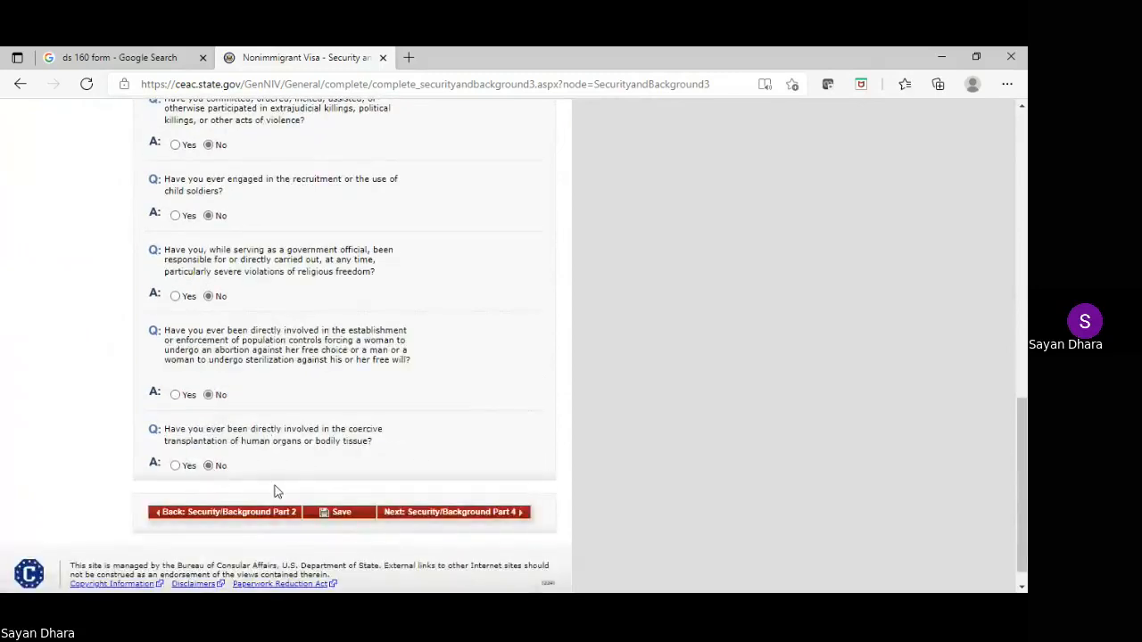
Answer No to the Part 4 visa fraud and deportation questions
{"action": "left_click", "coordinate": [426, 512]}
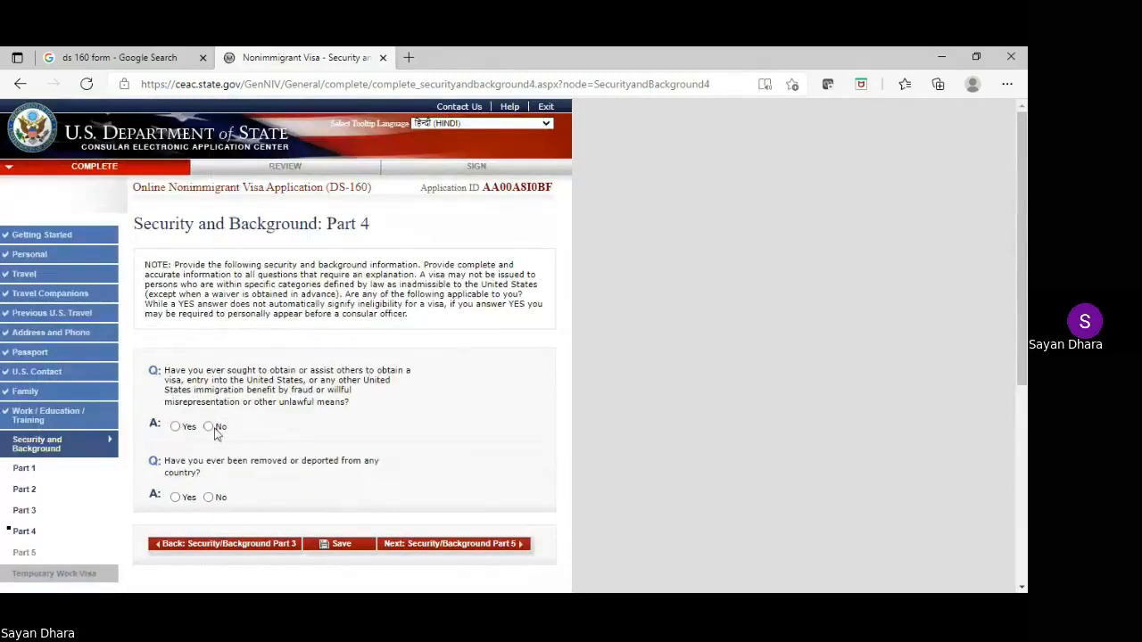
{"action": "left_click", "coordinate": [209, 426]}
{"action": "left_click", "coordinate": [209, 497]}
Answer No to Part 5 child custody, illegal voting, citizenship renunciation and exchange visitor questions
{"action": "left_click", "coordinate": [425, 548]}
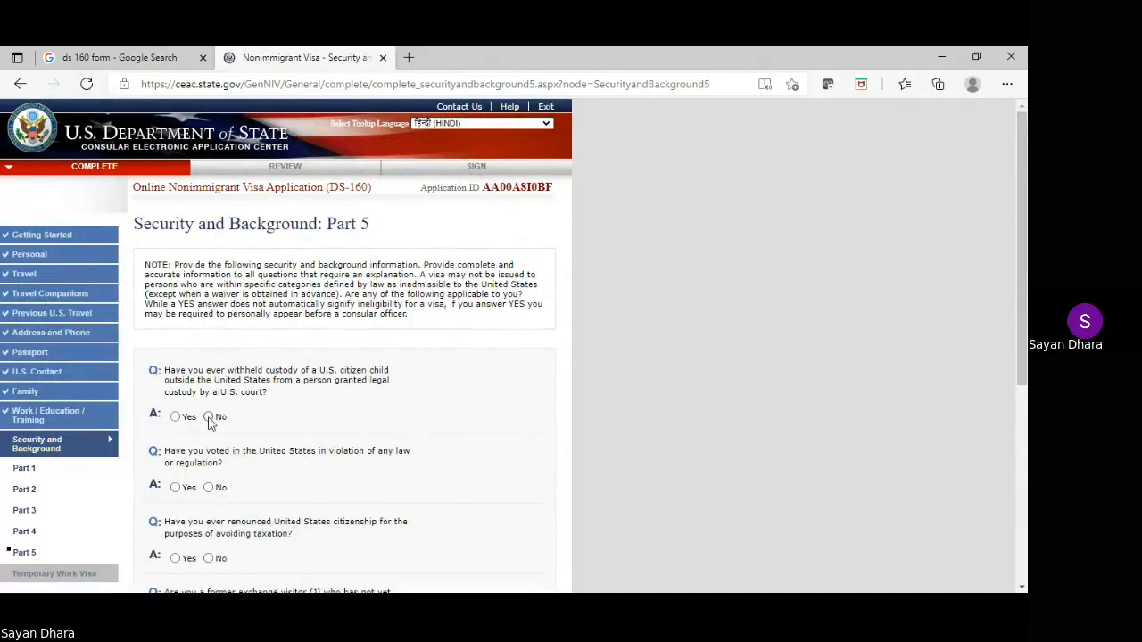
{"action": "left_click", "coordinate": [209, 417]}
{"action": "scroll", "coordinate": [211, 375], "scroll_direction": "down", "scroll_amount": 2}
{"action": "left_click", "coordinate": [209, 339]}
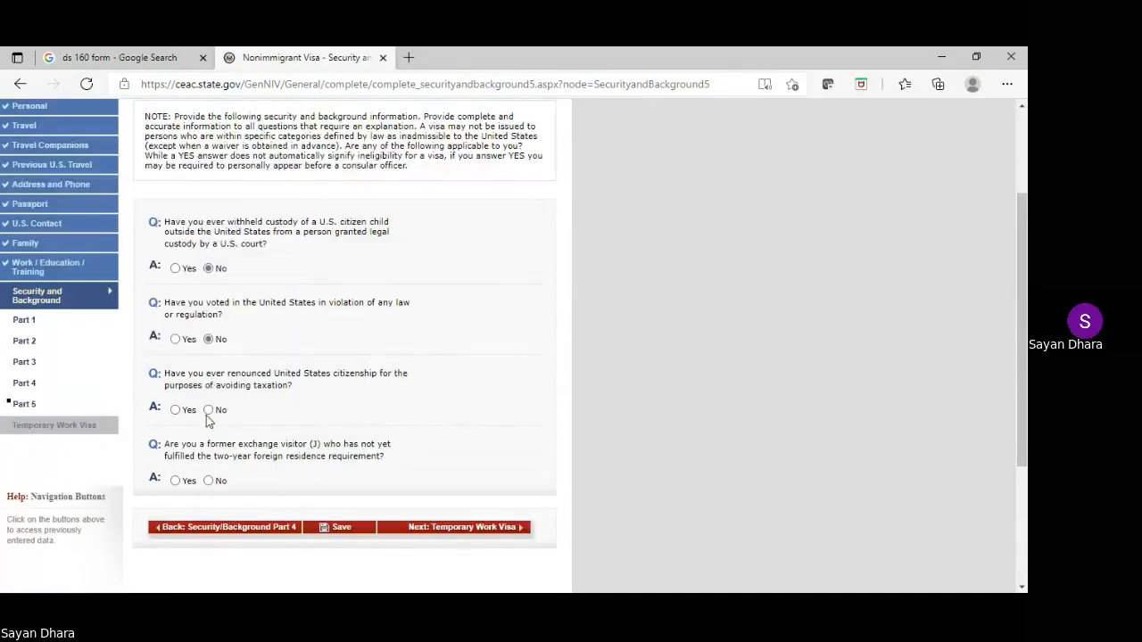
{"action": "left_click", "coordinate": [208, 410]}
{"action": "left_click", "coordinate": [209, 481]}
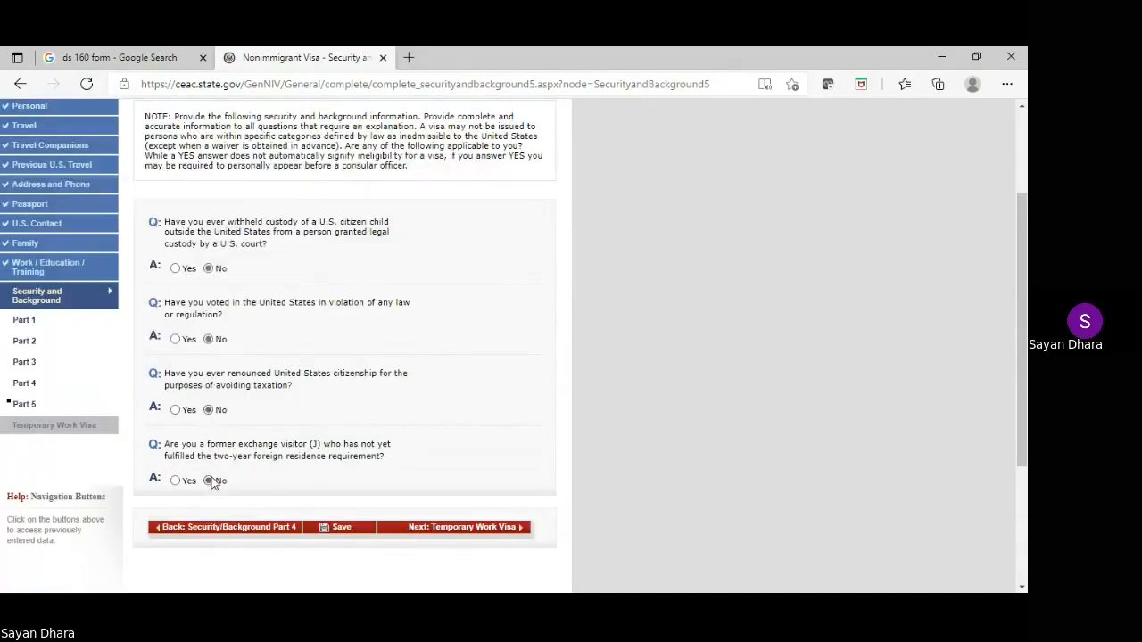
{"action": "left_click", "coordinate": [412, 527]}
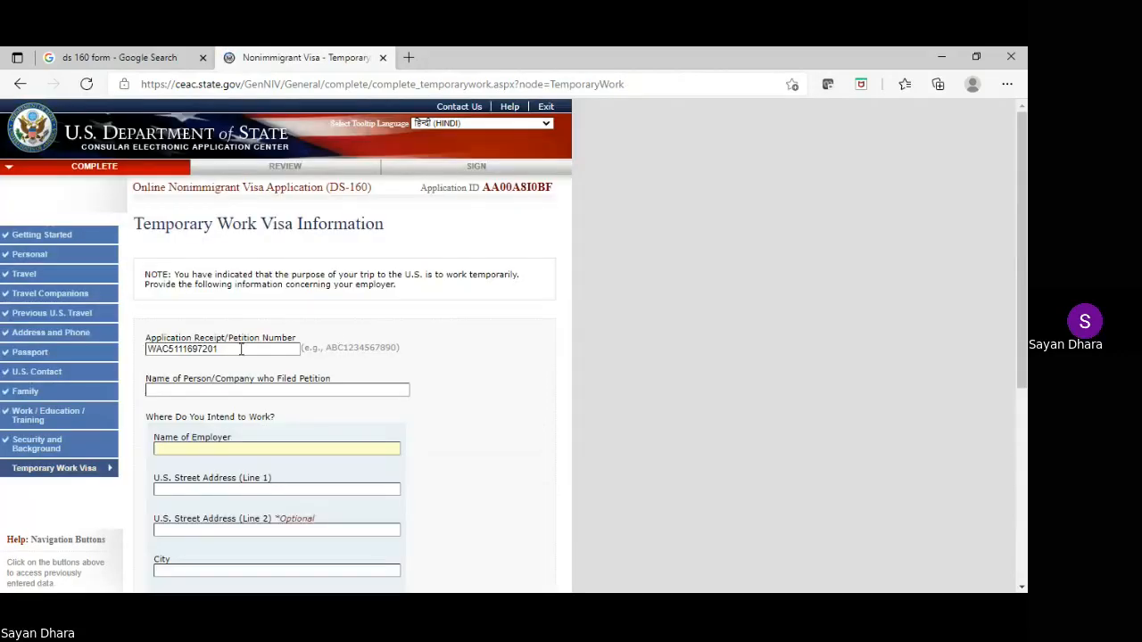
Enter employer name XYZ KCJ and the employer's street address
{"action": "left_click", "coordinate": [183, 448]}
{"action": "type", "text": "XYZ KCJ"}
{"action": "scroll", "coordinate": [183, 448], "scroll_direction": "down", "scroll_amount": 2}
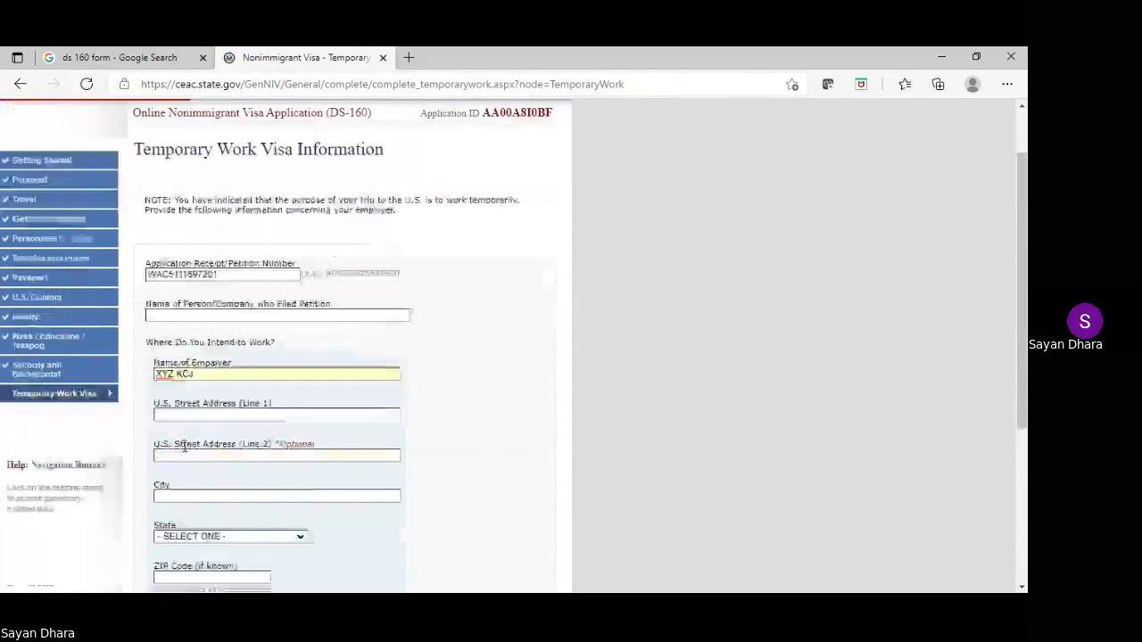
{"action": "left_click", "coordinate": [190, 339]}
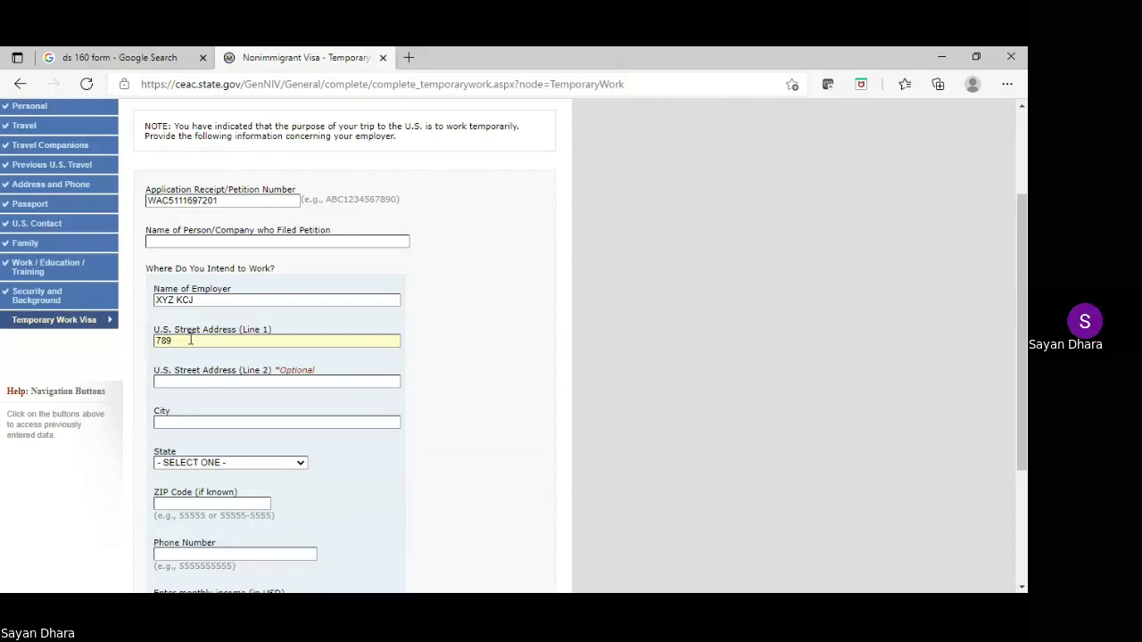
{"action": "type", "text": "XYZ STREET"}
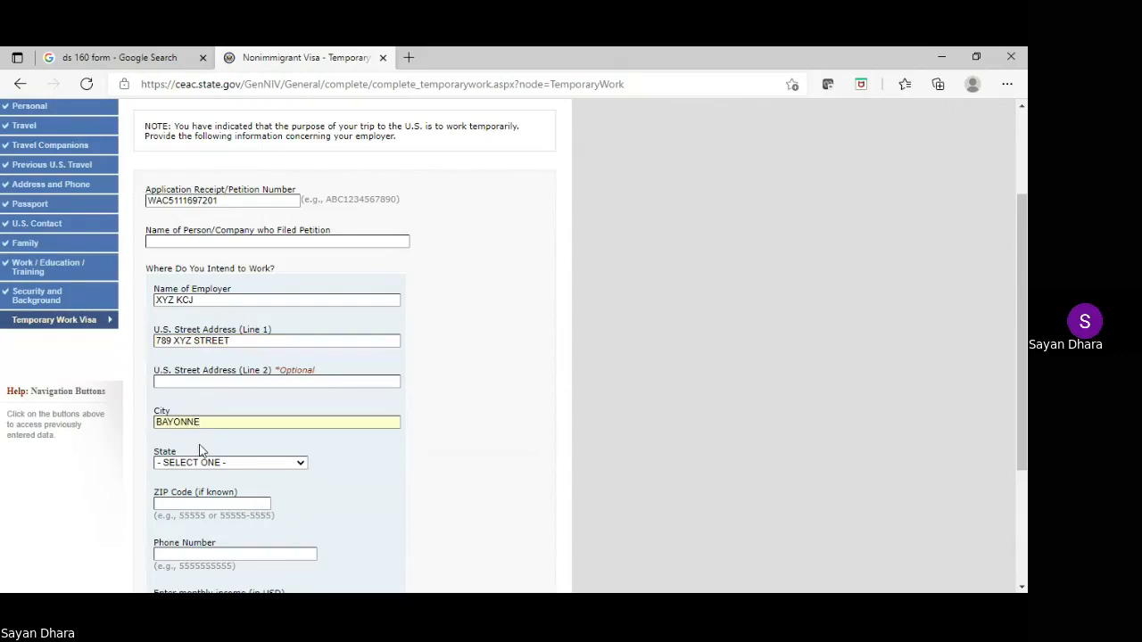
Replace city BAYONNE with Hoboken, choose NEW JERSEY as state, and enter ZIP 07030
{"action": "double_click", "coordinate": [170, 422]}
{"action": "type", "text": "HOBOKEN"}
{"action": "scroll", "coordinate": [165, 409], "scroll_direction": "down", "scroll_amount": 1}
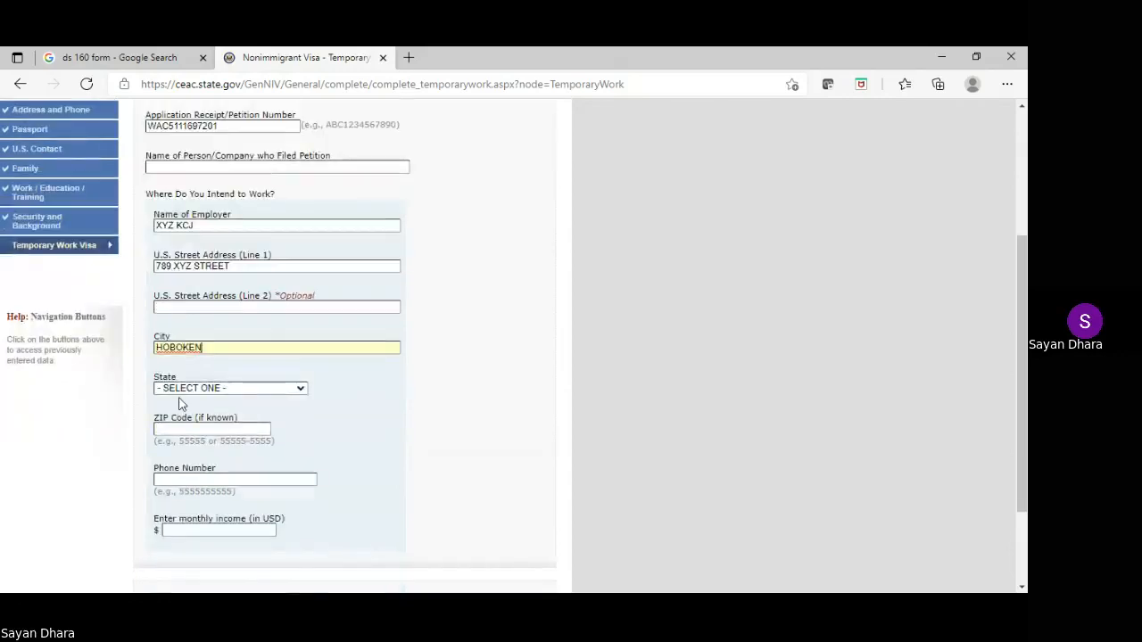
{"action": "type", "text": "new j"}
{"action": "left_click", "coordinate": [188, 432]}
{"action": "type", "text": "07"}
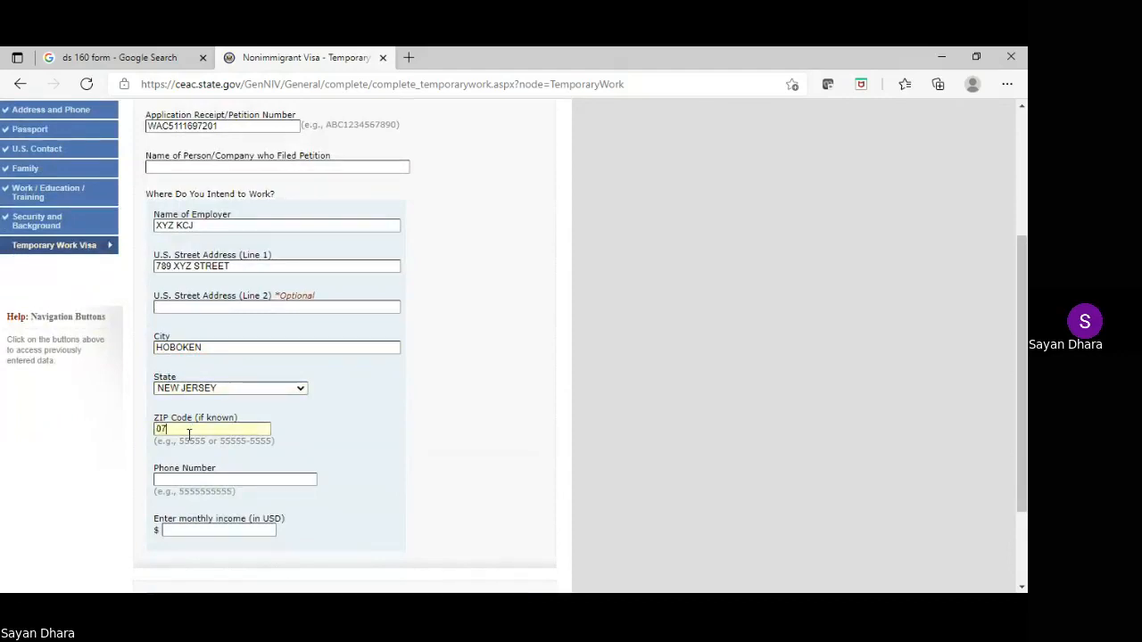
{"action": "type", "text": "030"}
Enter the employer's phone number and save the Temporary Work Visa page
{"action": "scroll", "coordinate": [188, 431], "scroll_direction": "down", "scroll_amount": 1}
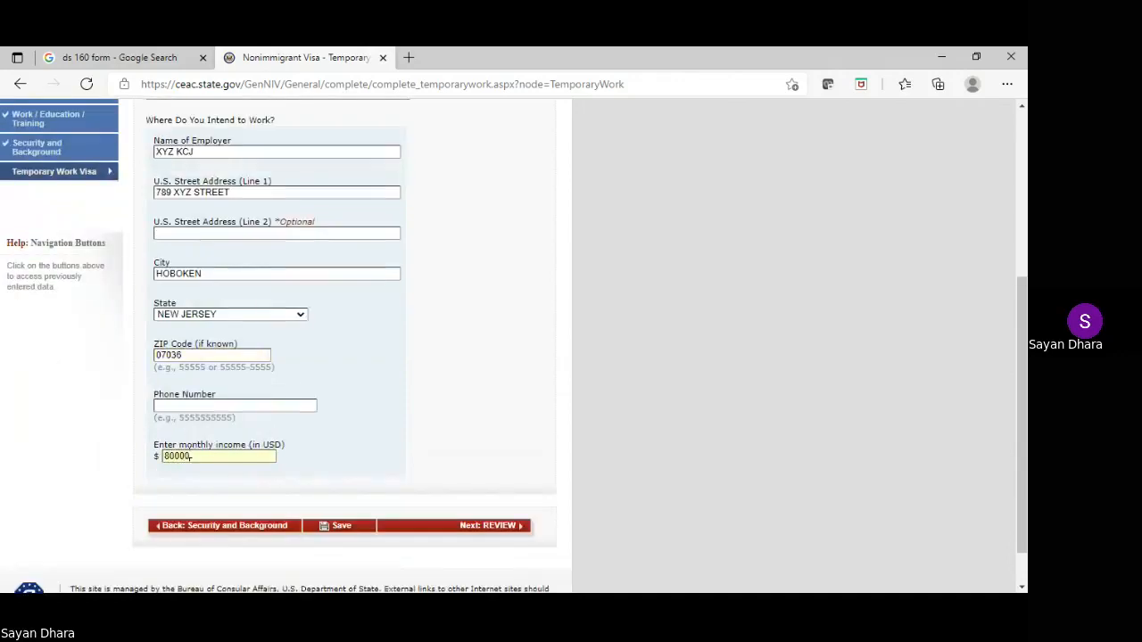
{"action": "left_click", "coordinate": [214, 410]}
{"action": "type", "text": "1234567890"}
{"action": "left_click", "coordinate": [356, 530]}
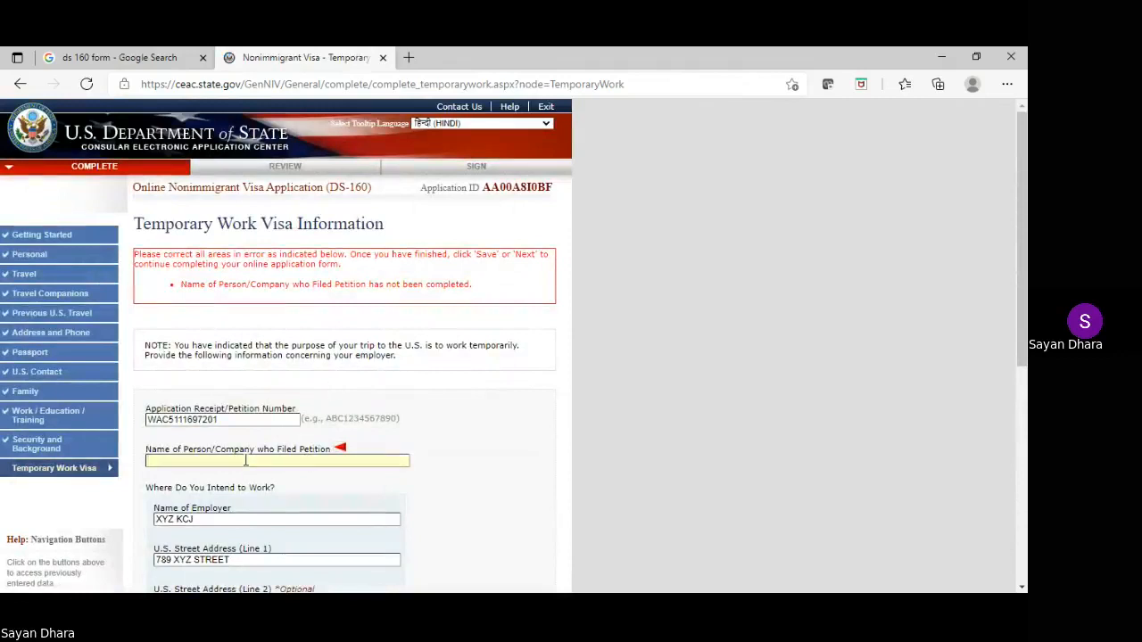
Copy XYZ KCJ into the petitioner name field and save the work visa page
{"action": "left_click_drag", "start_coordinate": [198, 519], "coordinate": [155, 515]}
{"action": "key", "text": "ctrl+c"}
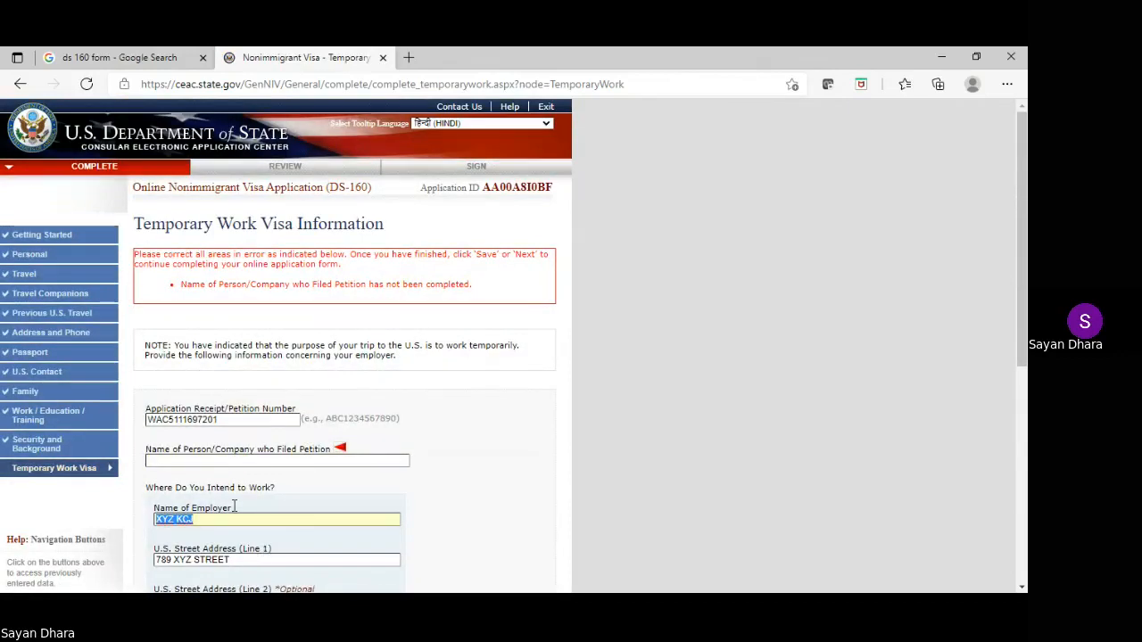
{"action": "left_click", "coordinate": [212, 460]}
{"action": "key", "text": "ctrl+v"}
{"action": "scroll", "coordinate": [246, 446], "scroll_direction": "down", "scroll_amount": 5}
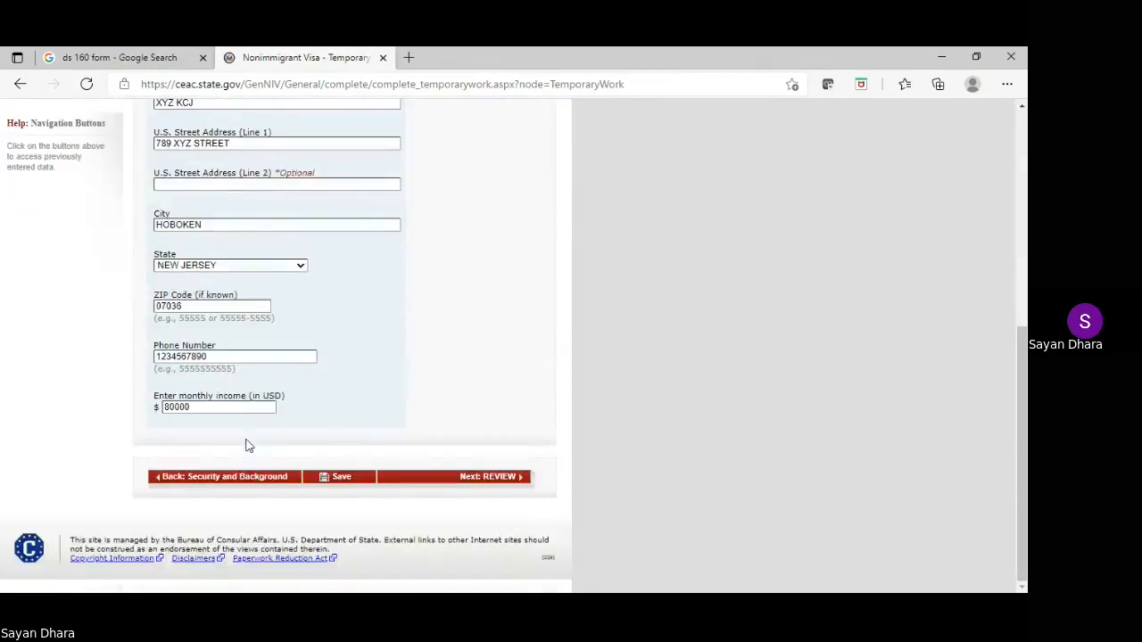
{"action": "left_click", "coordinate": [352, 476]}
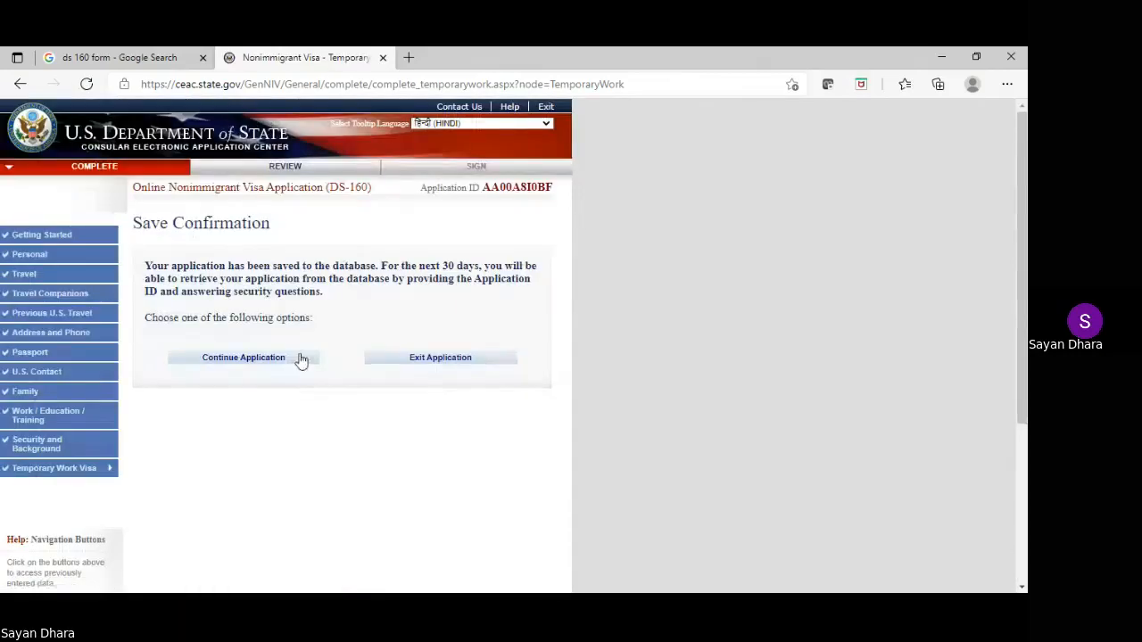
Continue the application and proceed to the review pages
{"action": "left_click", "coordinate": [256, 364]}
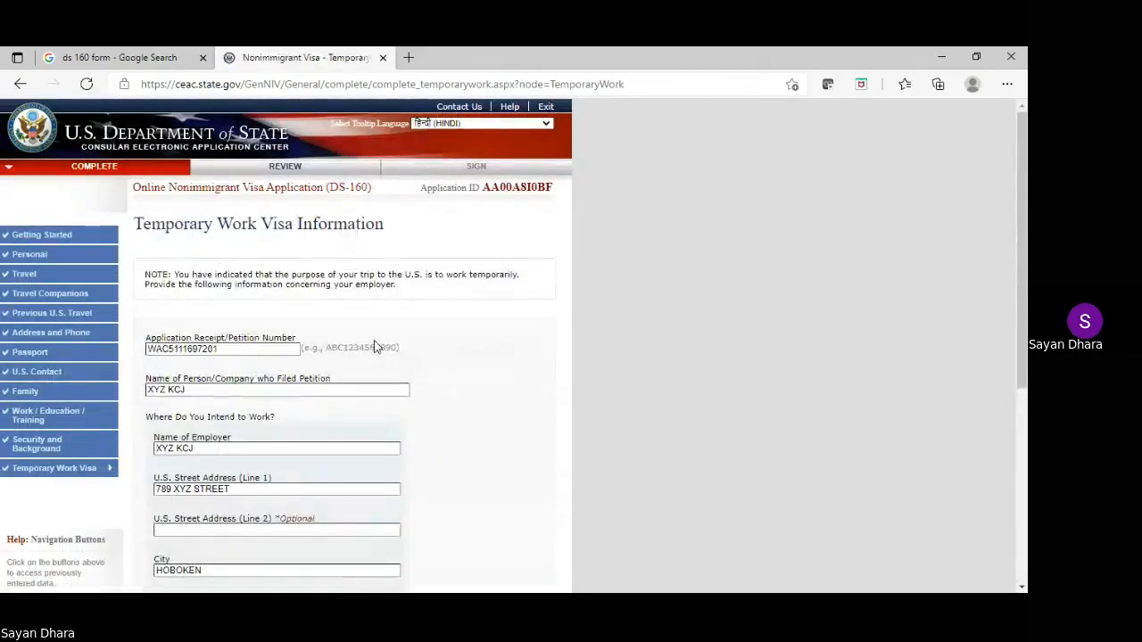
{"action": "scroll", "coordinate": [375, 346], "scroll_direction": "down", "scroll_amount": 2}
{"action": "scroll", "coordinate": [375, 346], "scroll_direction": "down", "scroll_amount": 3}
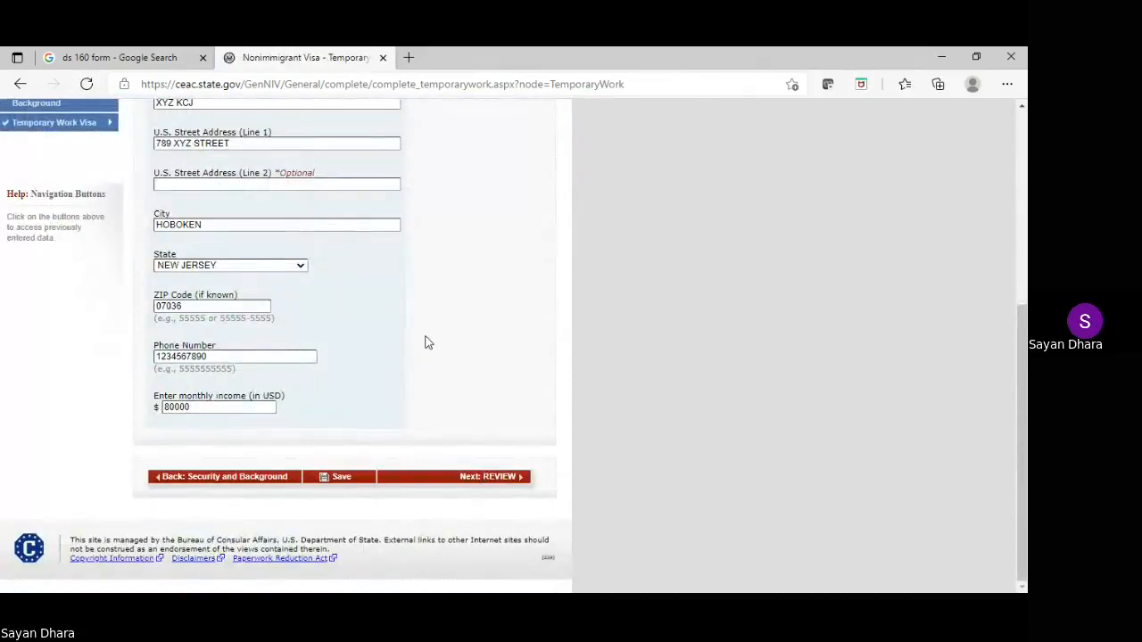
{"action": "scroll", "coordinate": [427, 343], "scroll_direction": "up", "scroll_amount": 5}
{"action": "scroll", "coordinate": [426, 343], "scroll_direction": "down", "scroll_amount": 2}
{"action": "scroll", "coordinate": [426, 342], "scroll_direction": "up", "scroll_amount": 2}
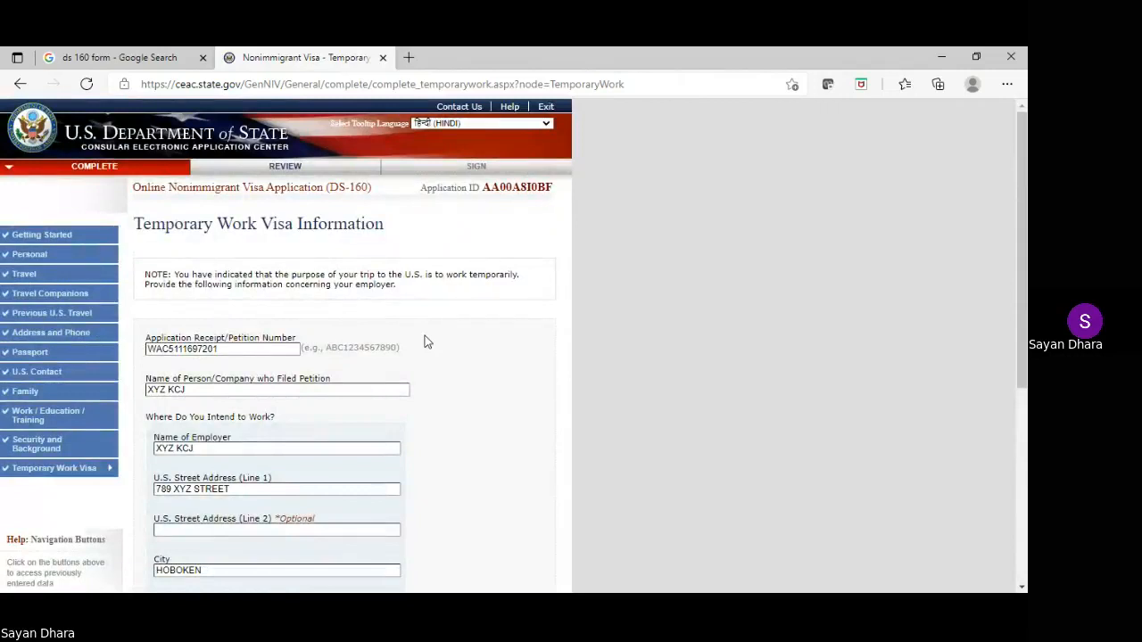
{"action": "scroll", "coordinate": [424, 335], "scroll_direction": "down", "scroll_amount": 4}
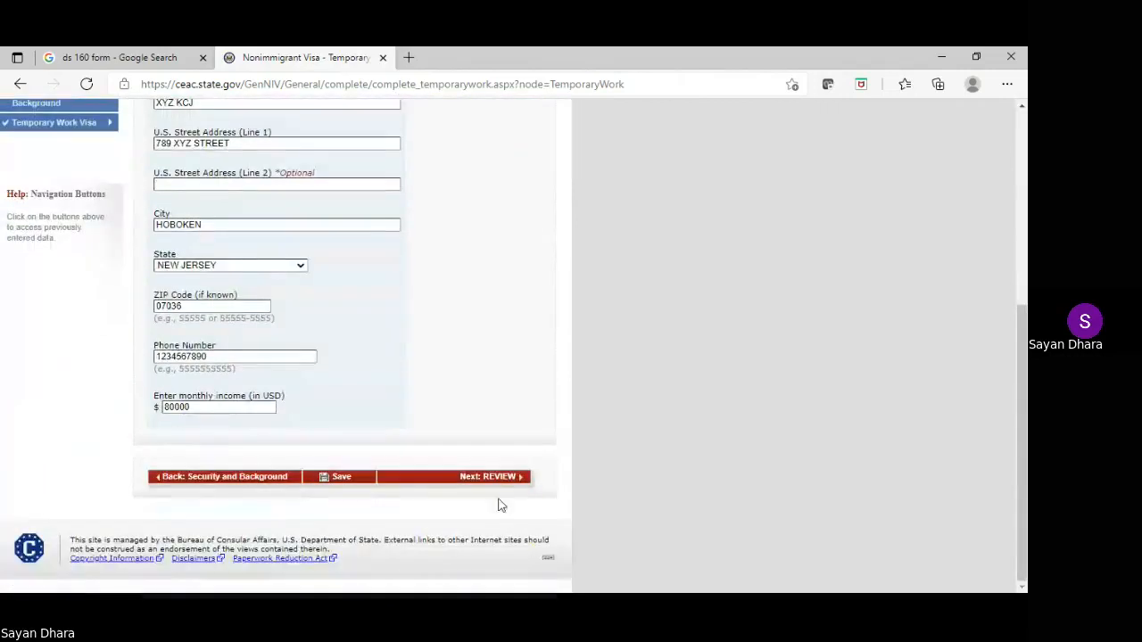
{"action": "left_click", "coordinate": [489, 478]}
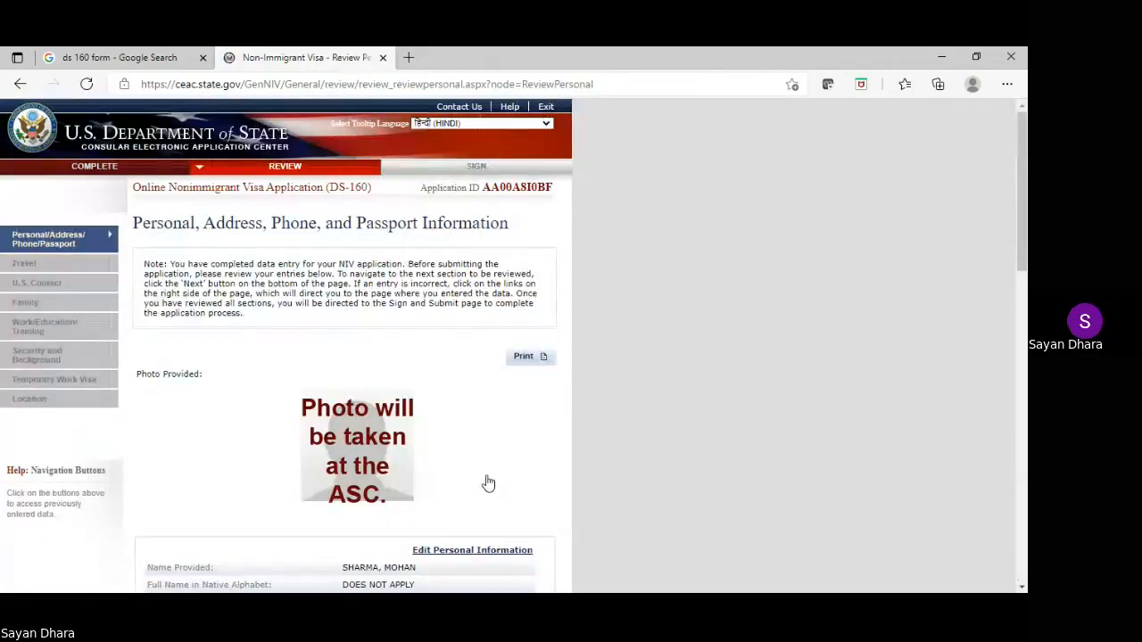
Scroll through the Personal, Address, Phone and Passport review entries and back up
{"action": "scroll", "coordinate": [454, 354], "scroll_direction": "down", "scroll_amount": 2}
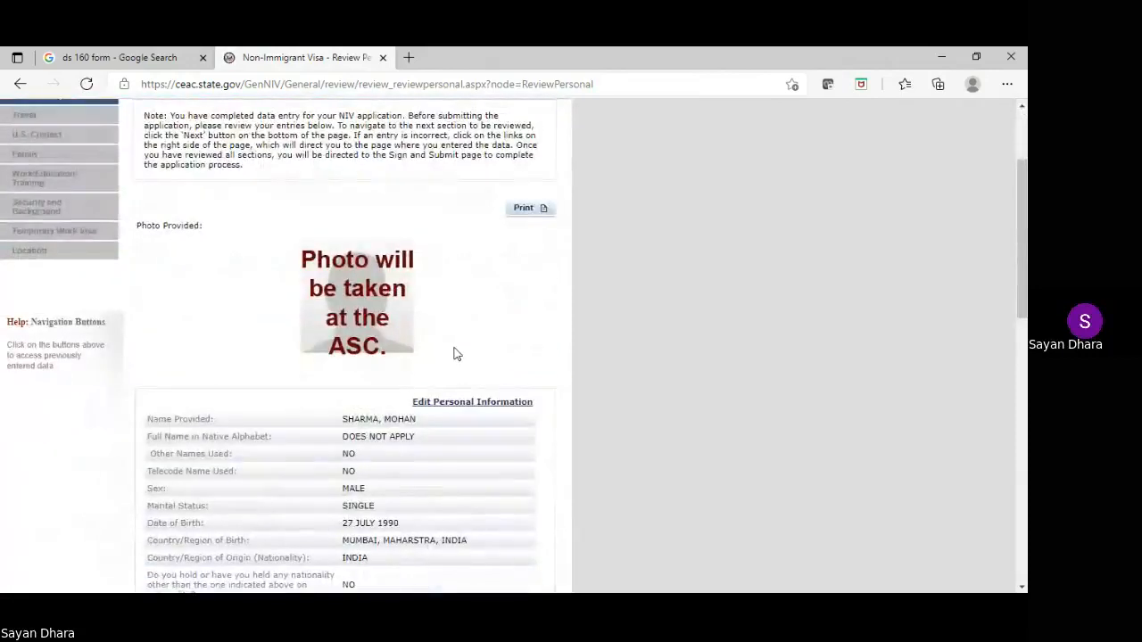
{"action": "scroll", "coordinate": [454, 354], "scroll_direction": "down", "scroll_amount": 1}
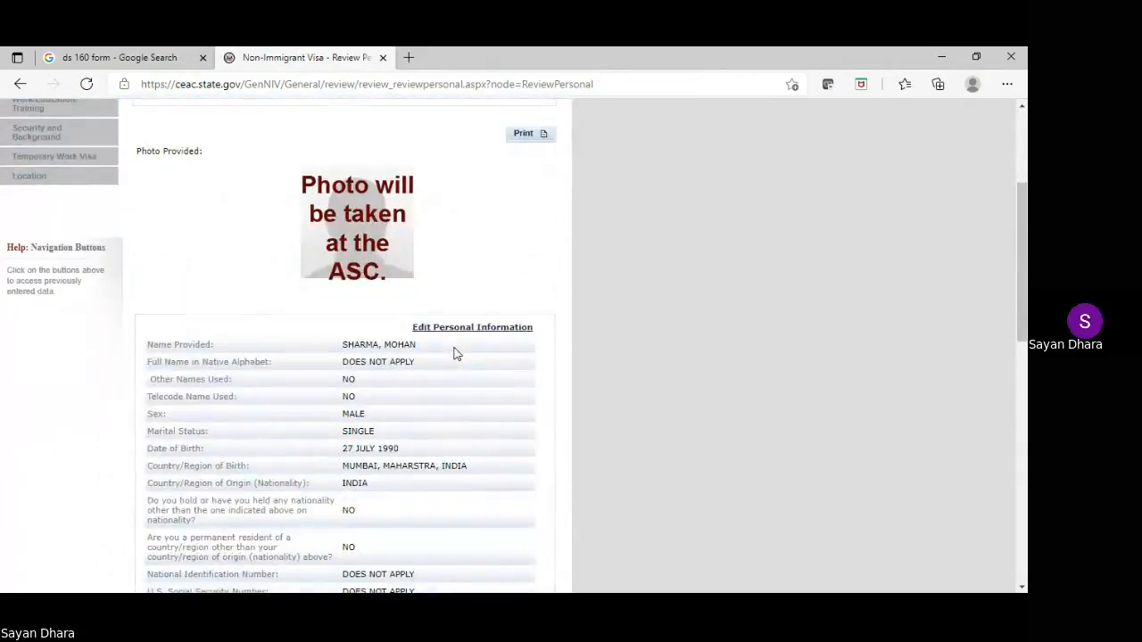
{"action": "scroll", "coordinate": [454, 354], "scroll_direction": "down", "scroll_amount": 1}
{"action": "scroll", "coordinate": [454, 354], "scroll_direction": "down", "scroll_amount": 4}
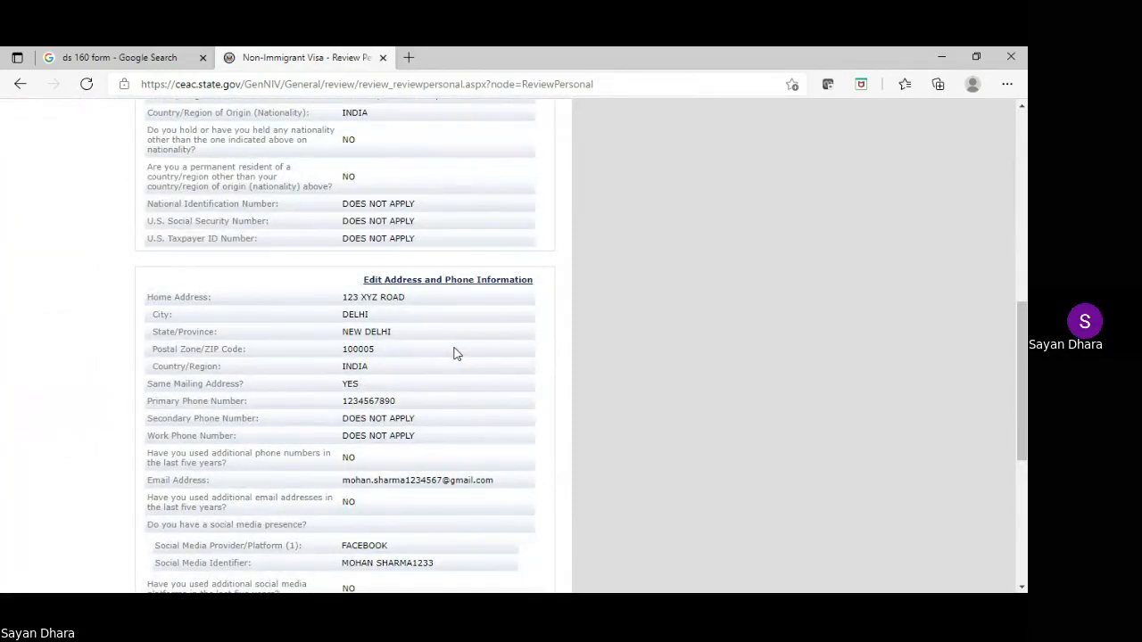
{"action": "scroll", "coordinate": [454, 355], "scroll_direction": "down", "scroll_amount": 3}
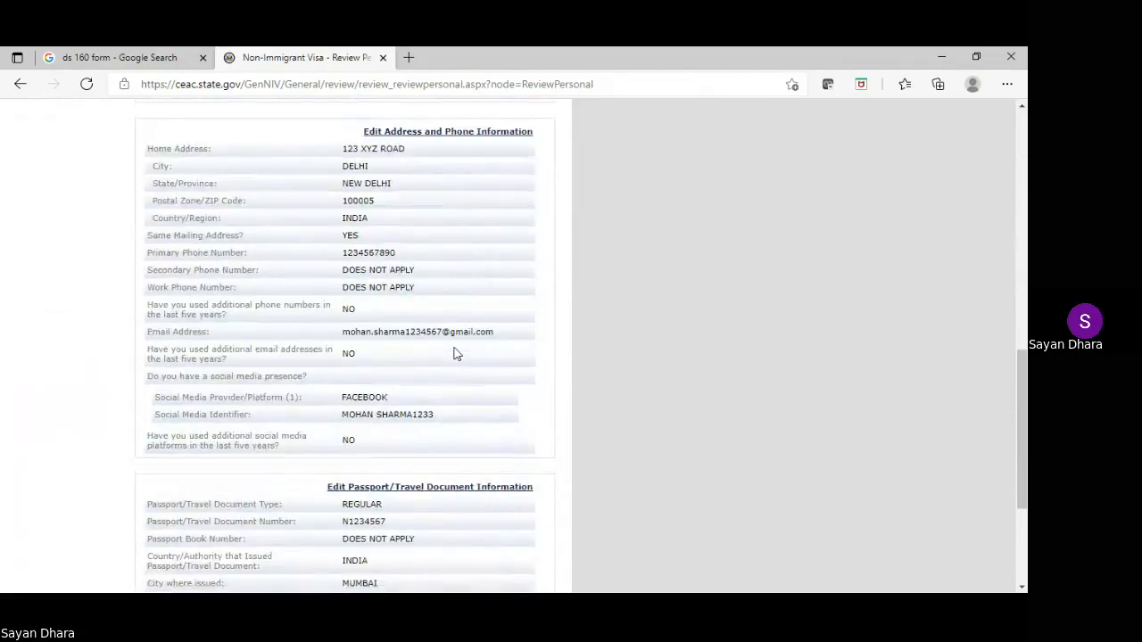
{"action": "scroll", "coordinate": [454, 355], "scroll_direction": "down", "scroll_amount": 2}
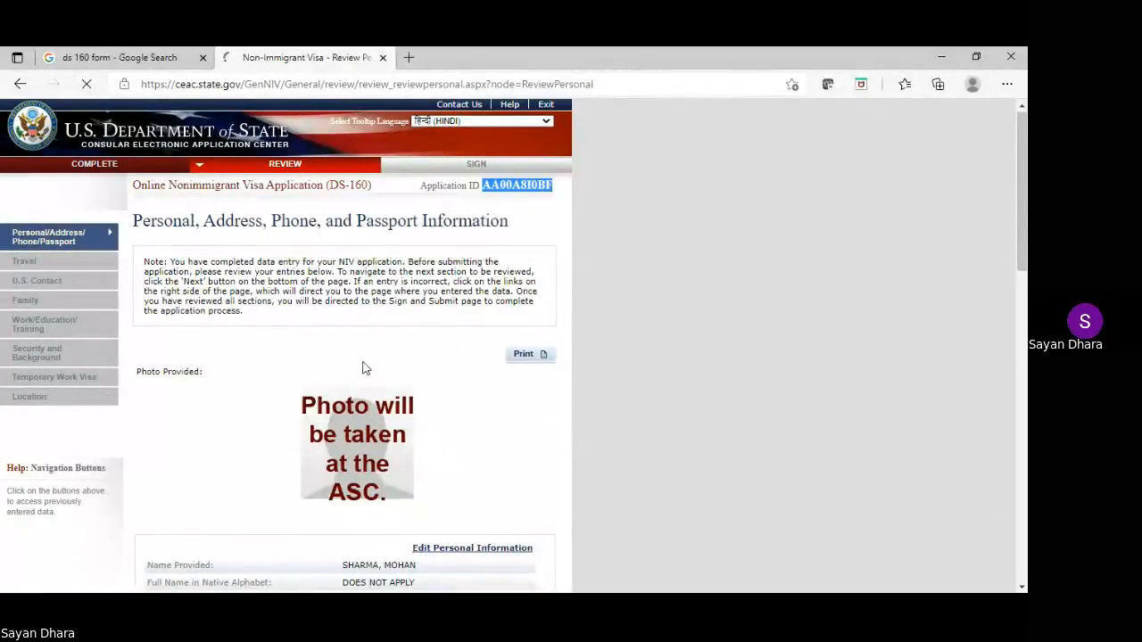
{"action": "scroll", "coordinate": [363, 367], "scroll_direction": "down", "scroll_amount": 10}
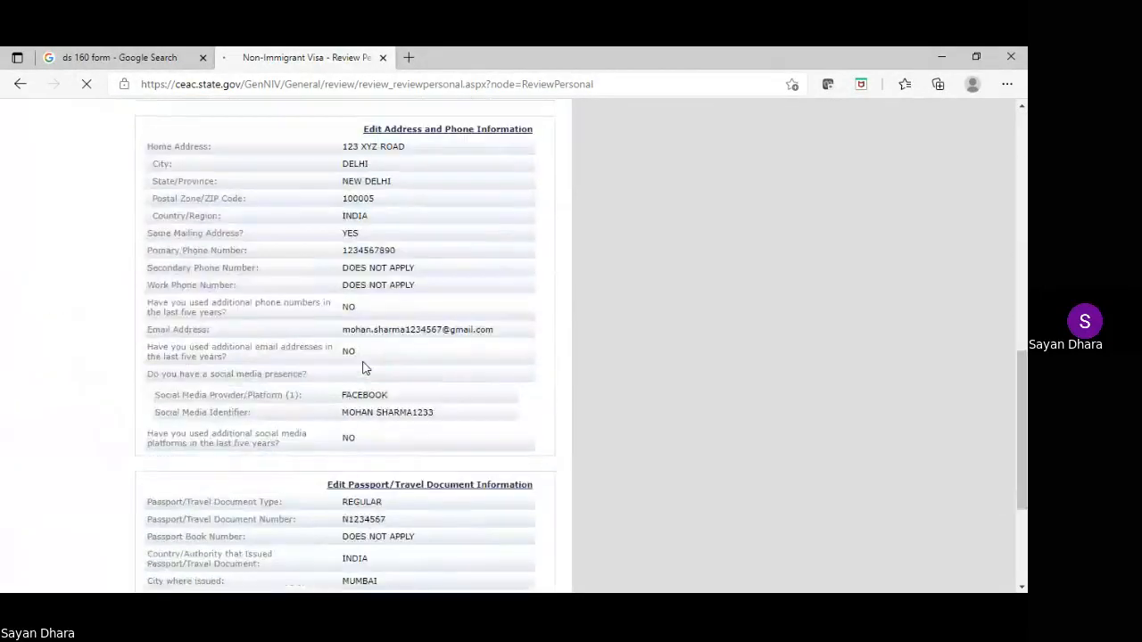
{"action": "scroll", "coordinate": [363, 367], "scroll_direction": "up", "scroll_amount": 10}
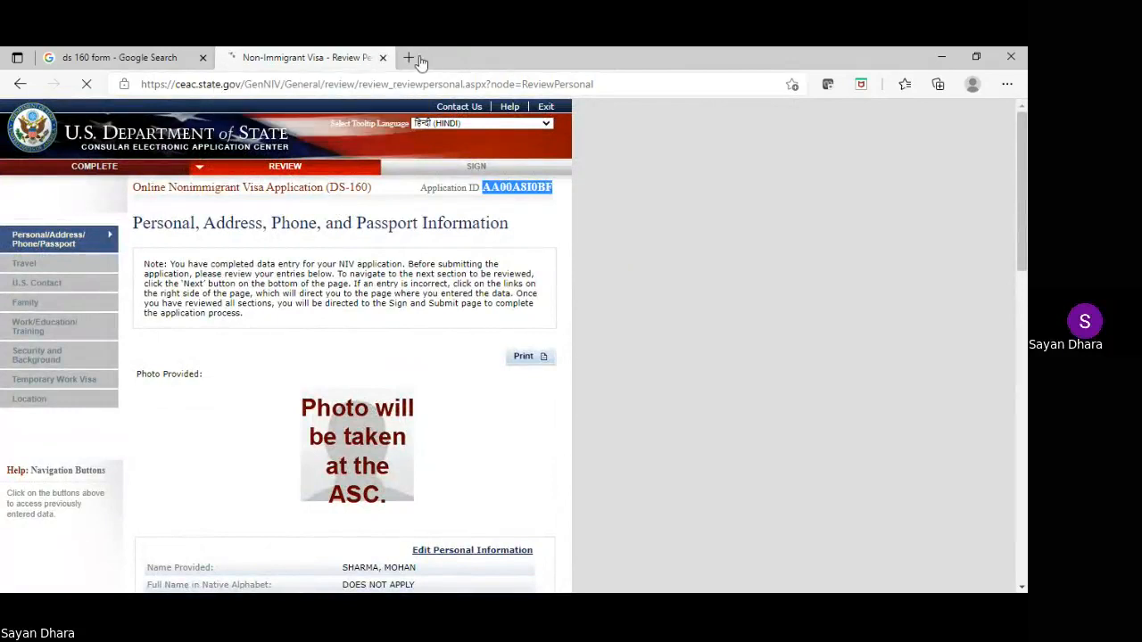
Reopen the DS-160 search result in a new tab and switch to its start page
{"action": "left_click", "coordinate": [384, 58]}
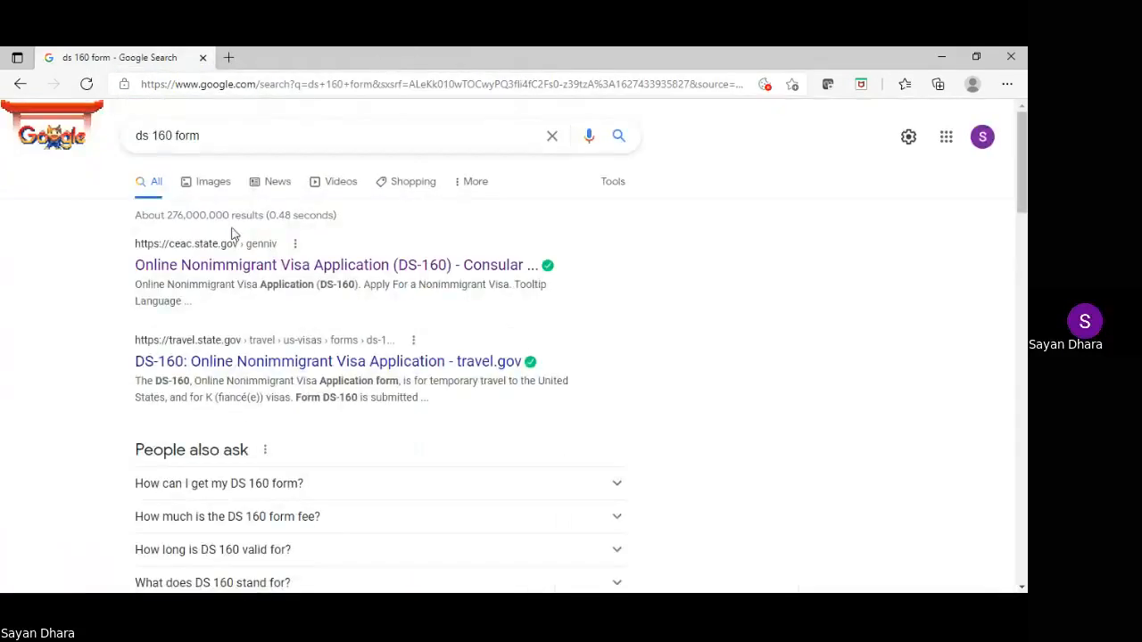
{"action": "right_click", "coordinate": [226, 272]}
{"action": "left_click", "coordinate": [267, 284]}
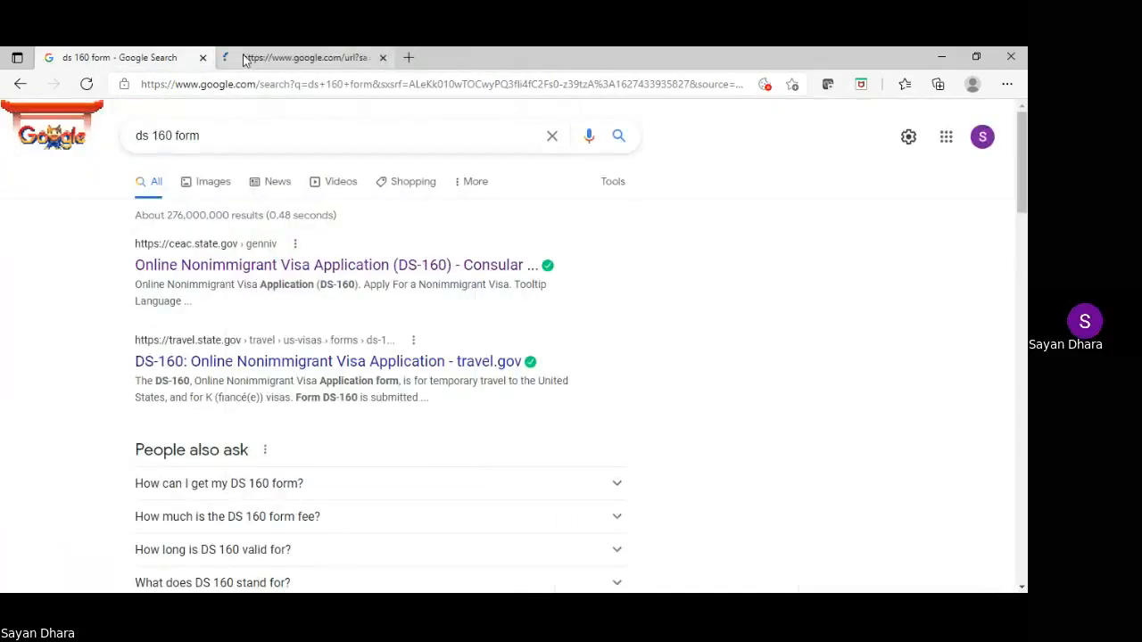
{"action": "left_click", "coordinate": [244, 58]}
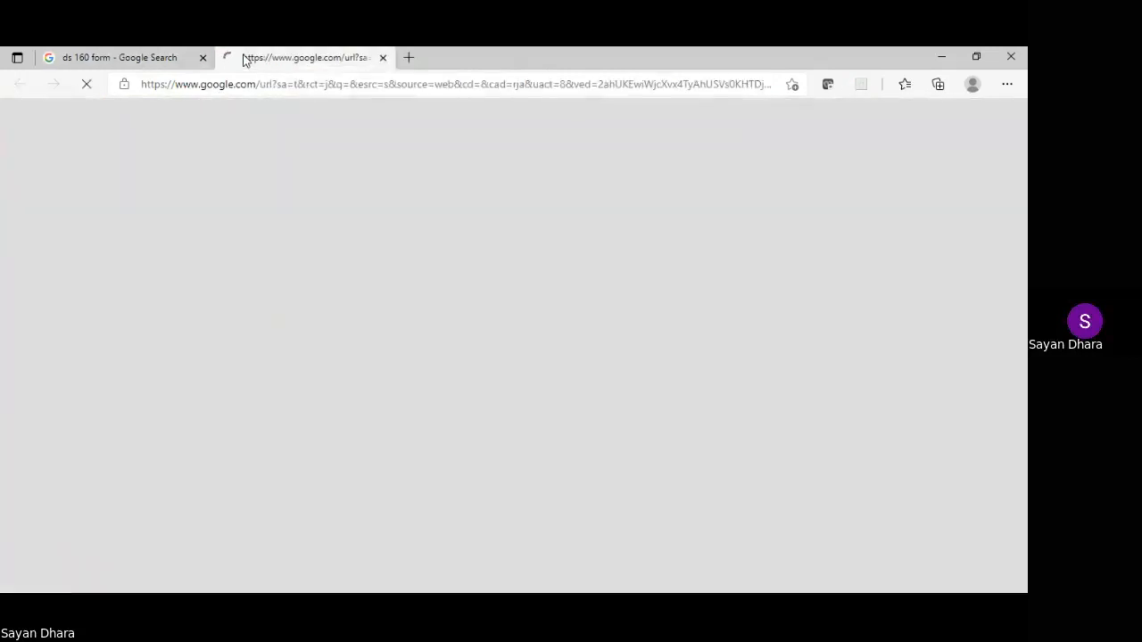
{"action": "left_click", "coordinate": [157, 57]}
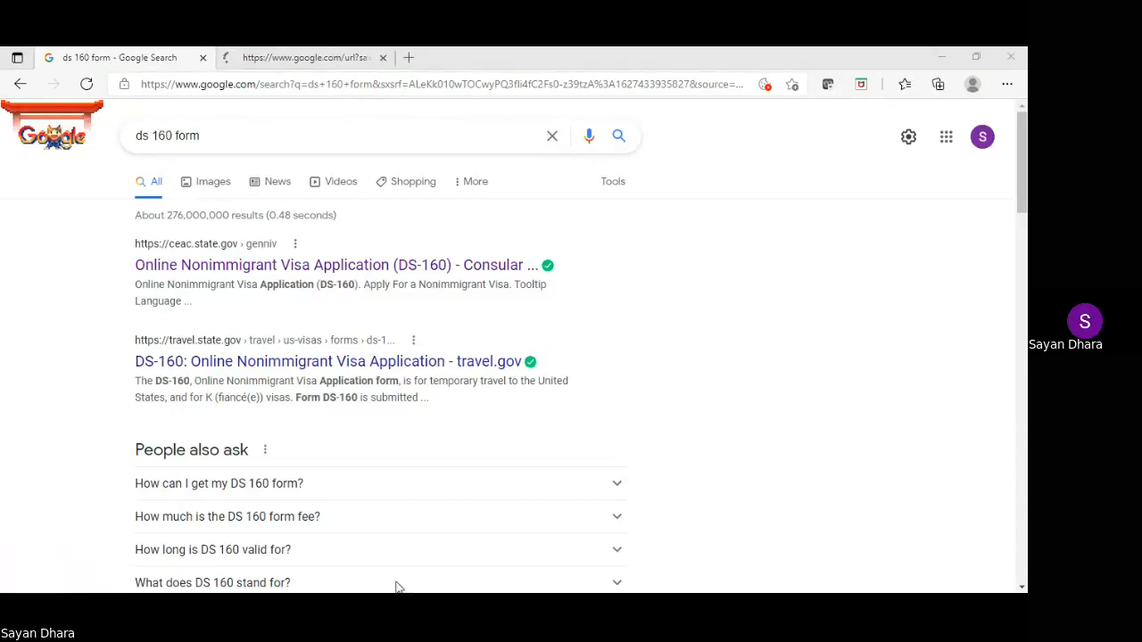
{"action": "key", "text": "ctrl+Tab"}
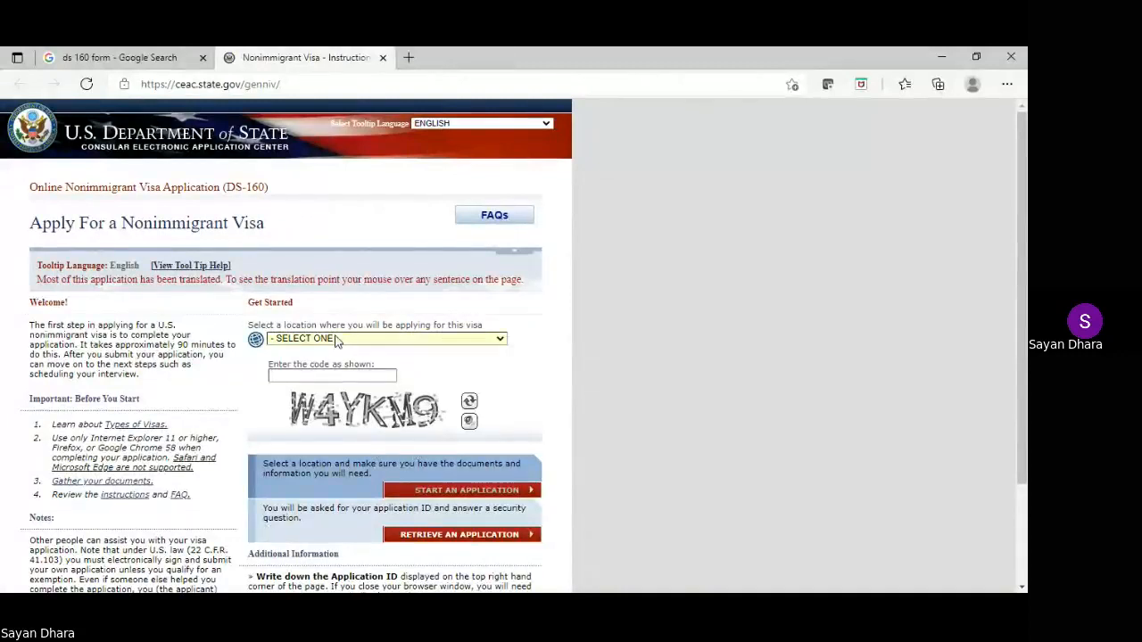
Choose INDIA, NEW DELHI as the location and enter the captcha code
{"action": "type", "text": "in"}
{"action": "key", "text": "Down"}
{"action": "key", "text": "Down"}
{"action": "key", "text": "Down"}
{"action": "key", "text": "Down"}
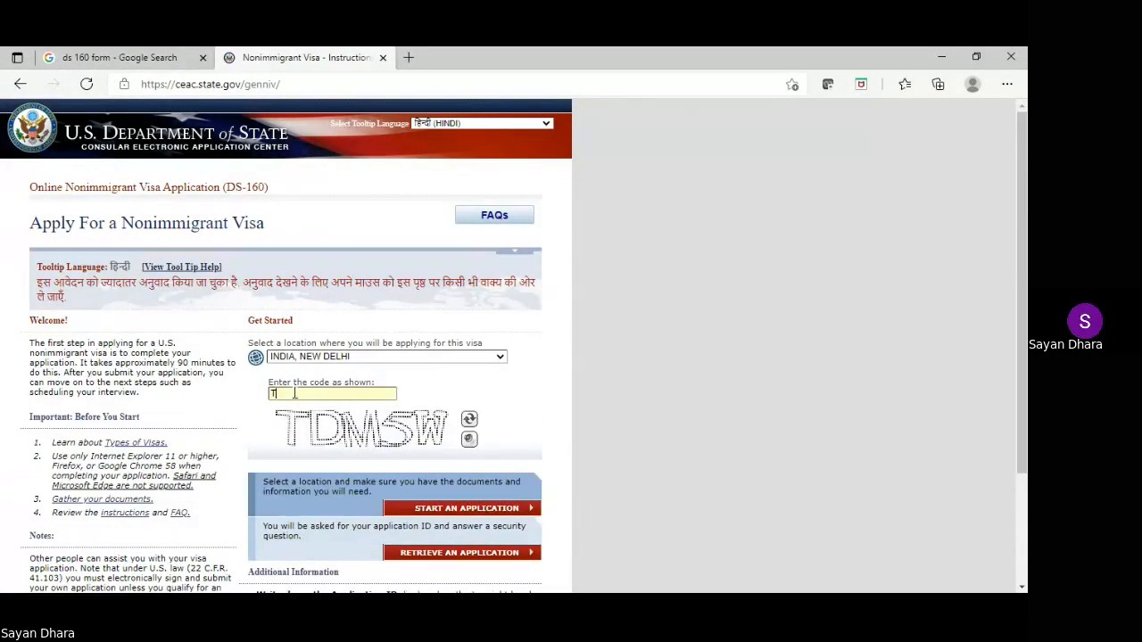
{"action": "left_click", "coordinate": [295, 393]}
{"action": "type", "text": "TDMSW"}
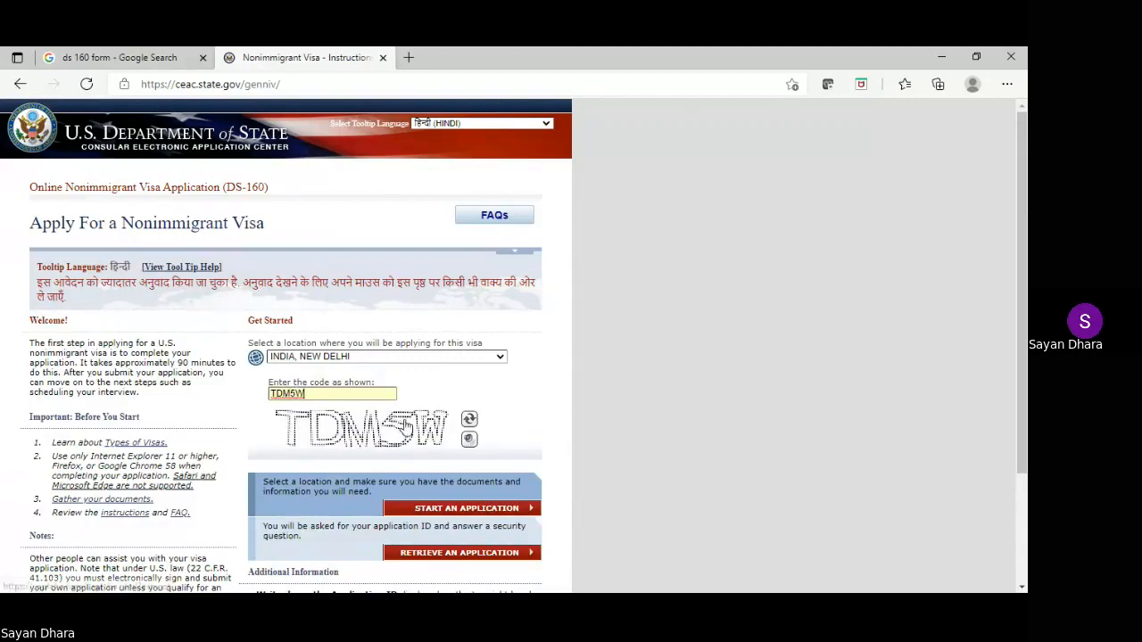
Go to Retrieve an Application and fill in the saved application ID
{"action": "scroll", "coordinate": [442, 486], "scroll_direction": "down", "scroll_amount": 1}
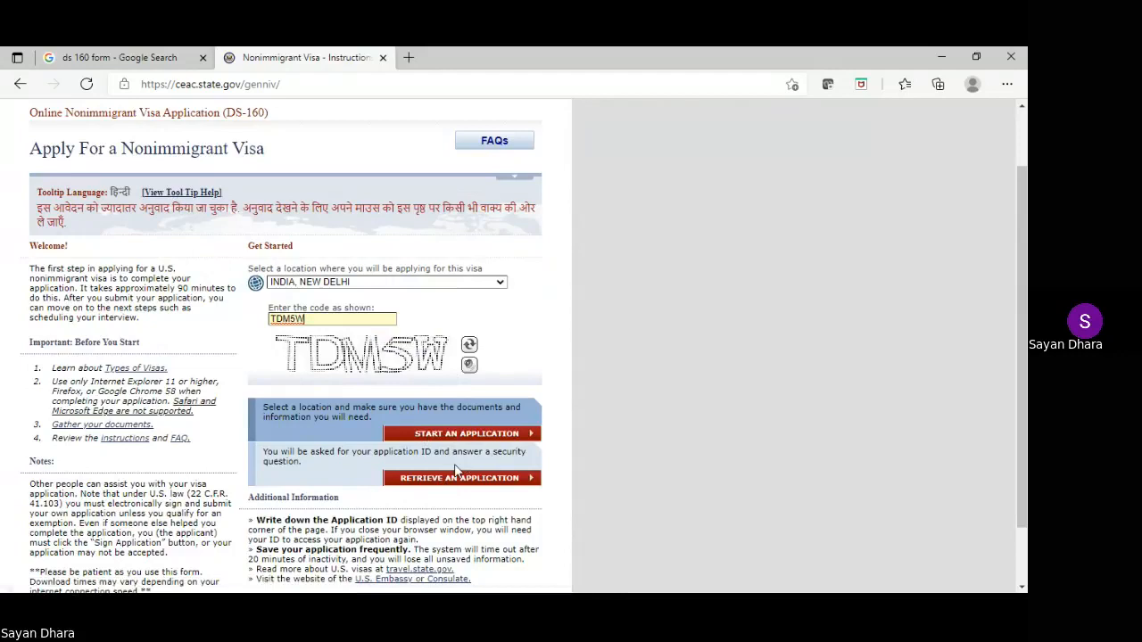
{"action": "scroll", "coordinate": [455, 470], "scroll_direction": "down", "scroll_amount": 1}
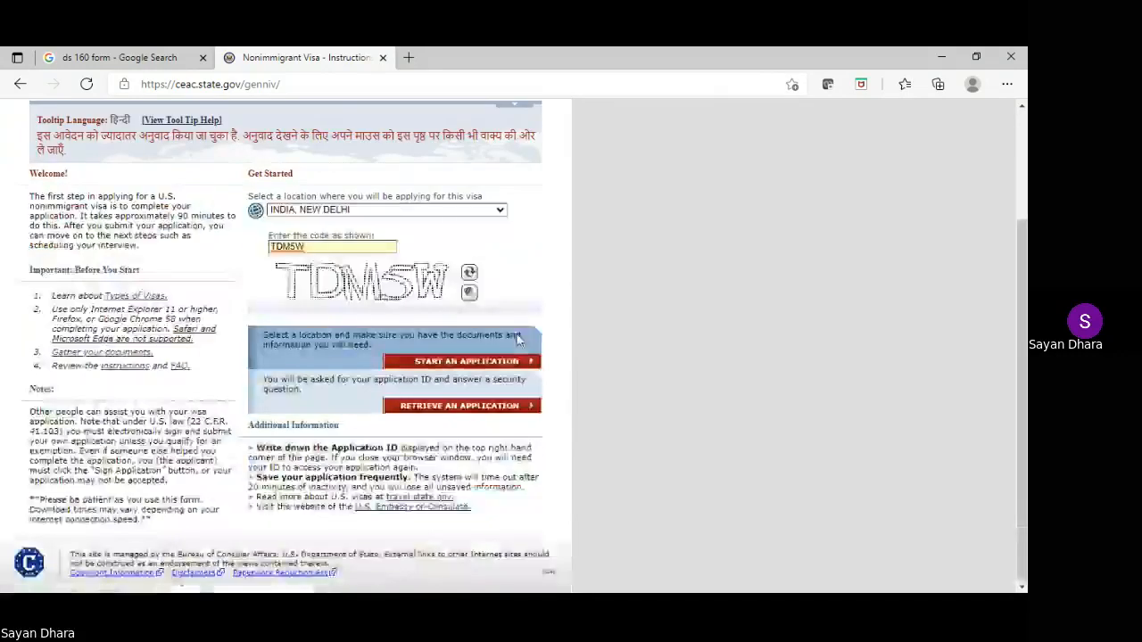
{"action": "left_click", "coordinate": [486, 409]}
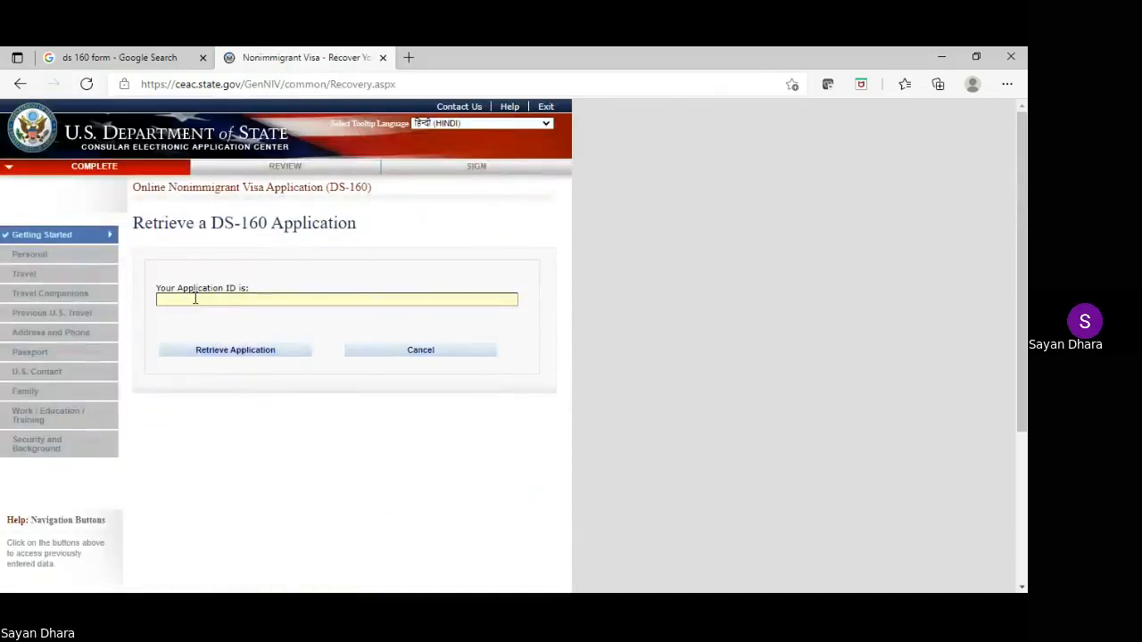
{"action": "left_click", "coordinate": [406, 609]}
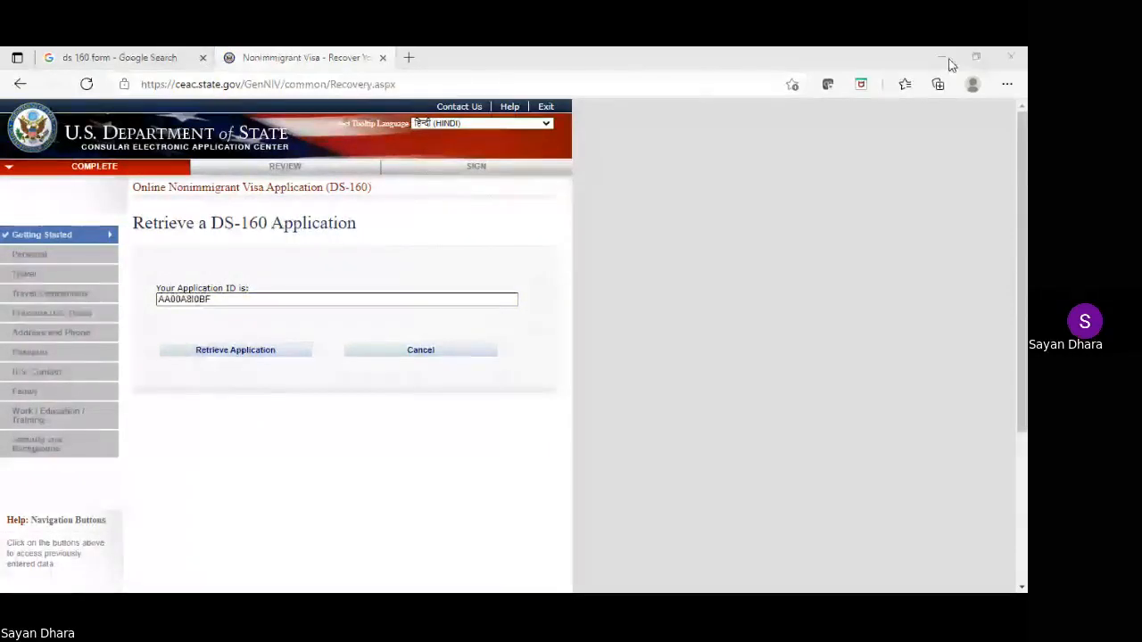
{"action": "left_click", "coordinate": [951, 65]}
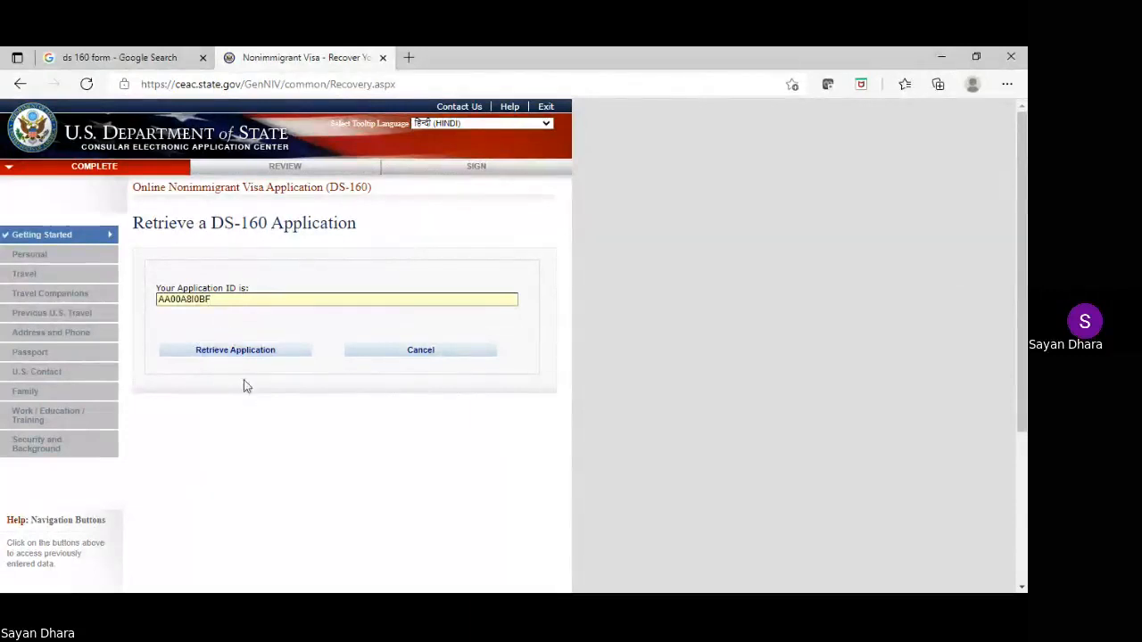
Submit the application ID to reach the retrieval security questions
{"action": "left_click", "coordinate": [422, 607]}
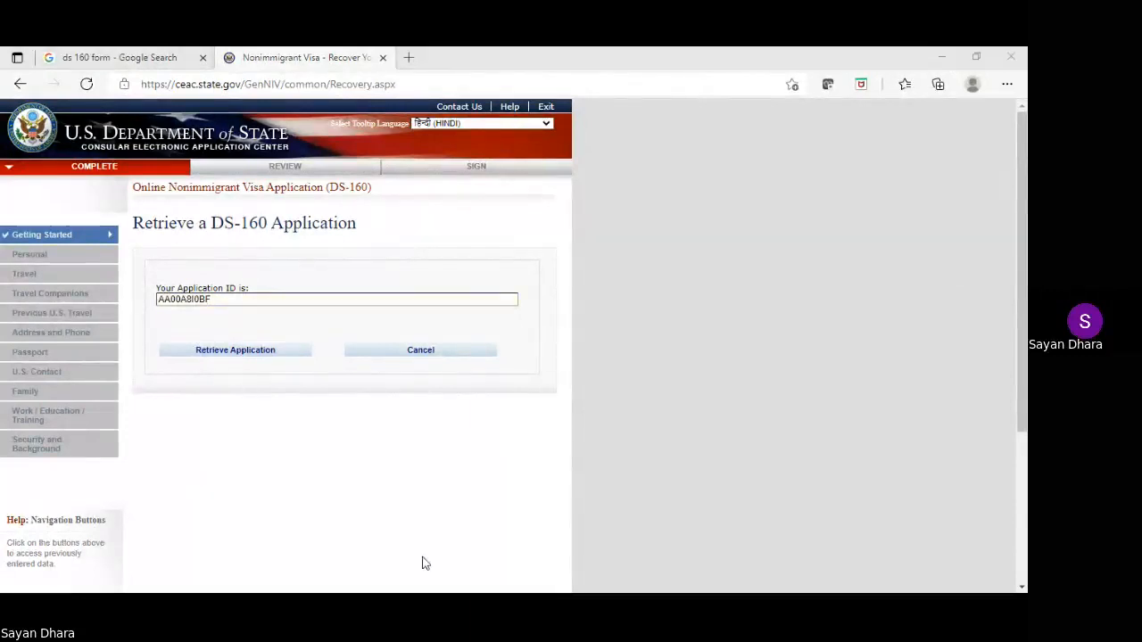
{"action": "left_click", "coordinate": [951, 53]}
{"action": "left_click", "coordinate": [198, 353]}
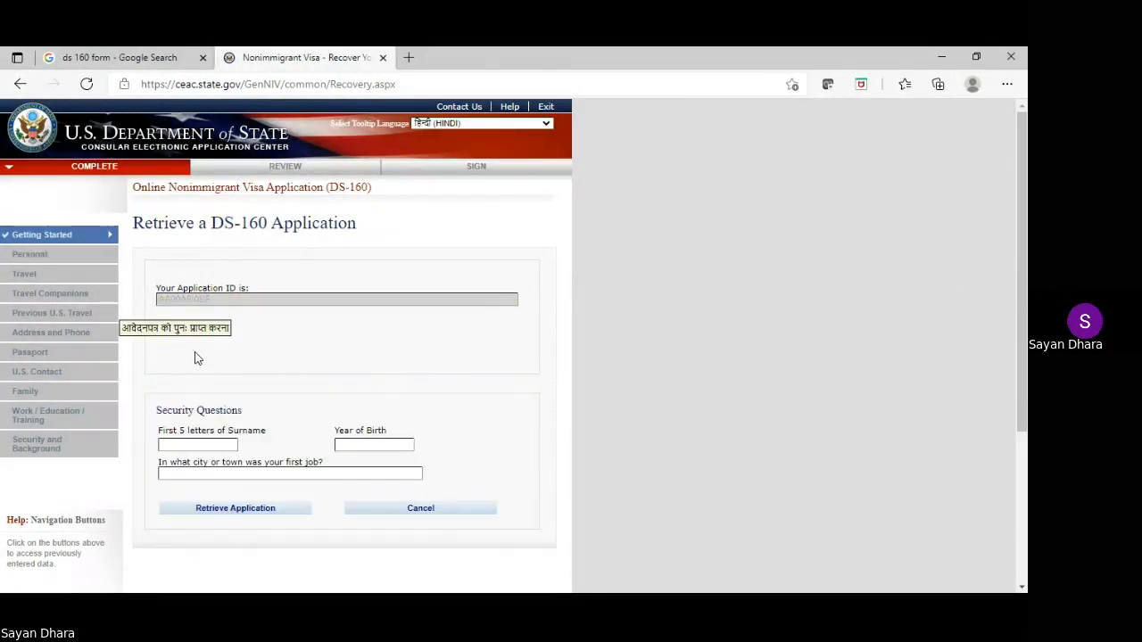
{"action": "left_click", "coordinate": [198, 445]}
Answer the surname letters, year of birth, and first-job city MUMBAI
{"action": "type", "text": "SHARM"}
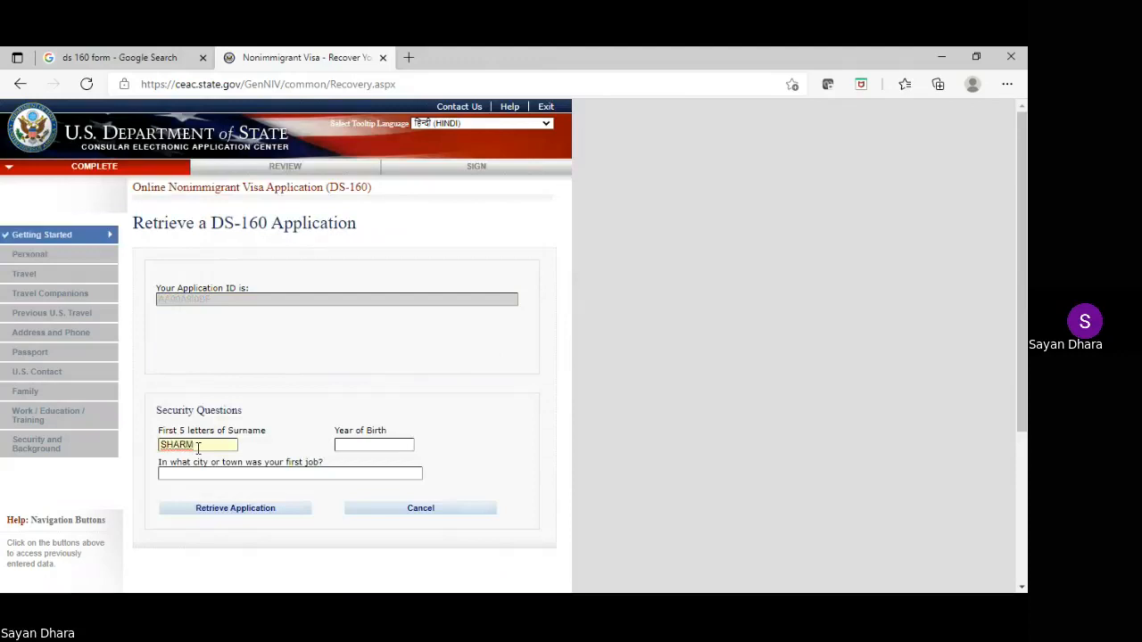
{"action": "left_click", "coordinate": [376, 444]}
{"action": "type", "text": "1990"}
{"action": "left_click", "coordinate": [186, 444]}
{"action": "left_click", "coordinate": [205, 475]}
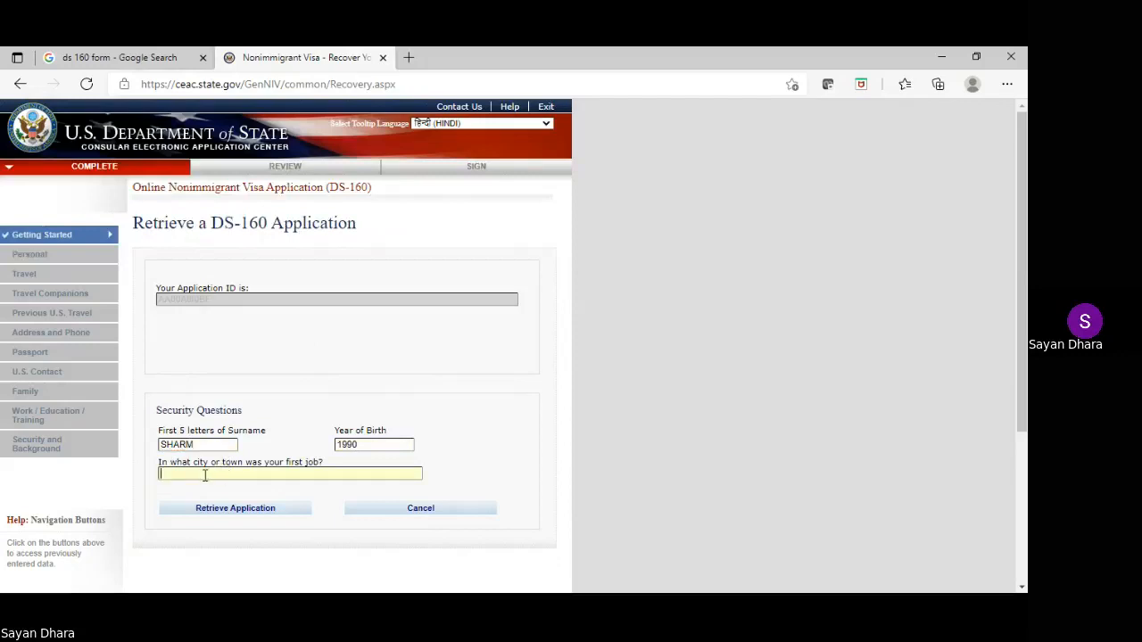
{"action": "type", "text": "MUMBAI"}
Retrieve the saved application and continue to the review of entered information
{"action": "left_click", "coordinate": [220, 512]}
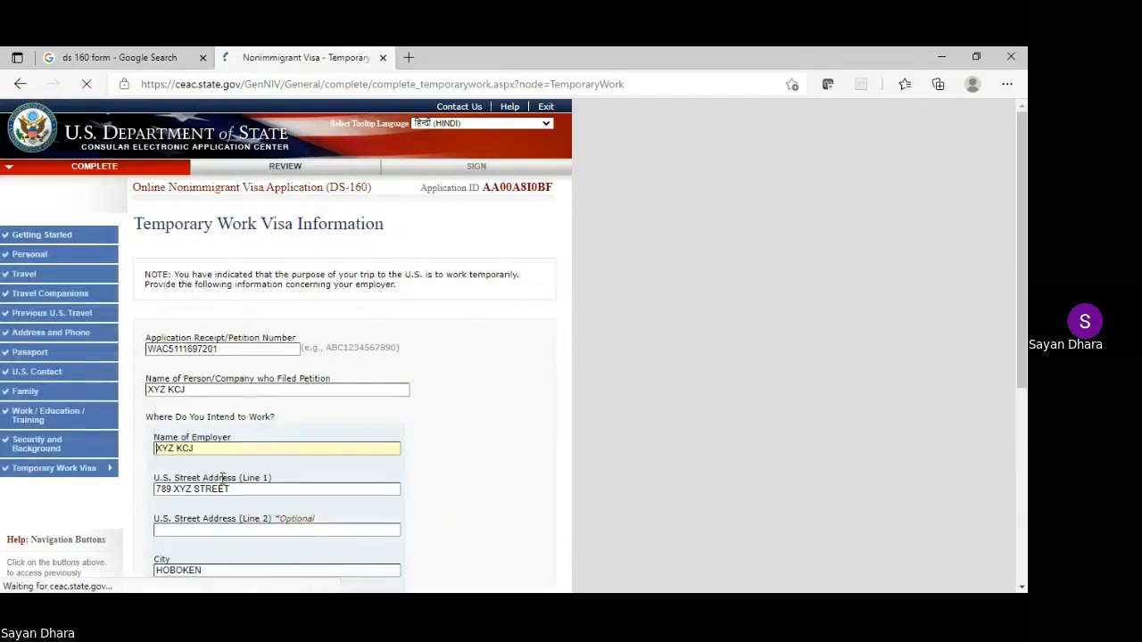
{"action": "scroll", "coordinate": [295, 317], "scroll_direction": "down", "scroll_amount": 1}
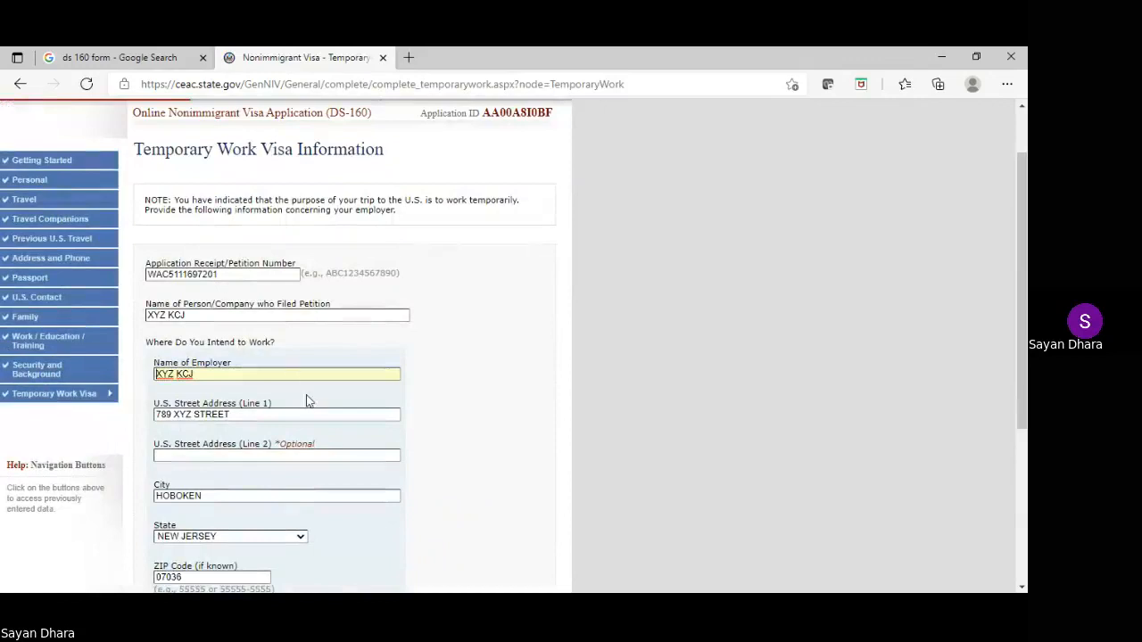
{"action": "scroll", "coordinate": [458, 403], "scroll_direction": "down", "scroll_amount": 2}
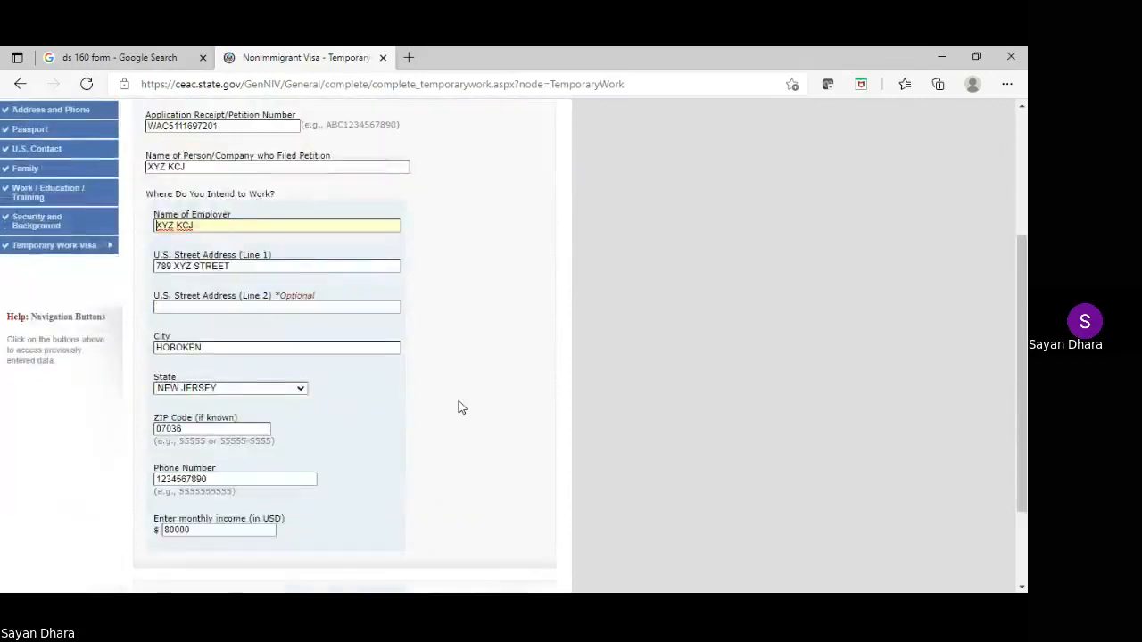
{"action": "scroll", "coordinate": [459, 406], "scroll_direction": "down", "scroll_amount": 2}
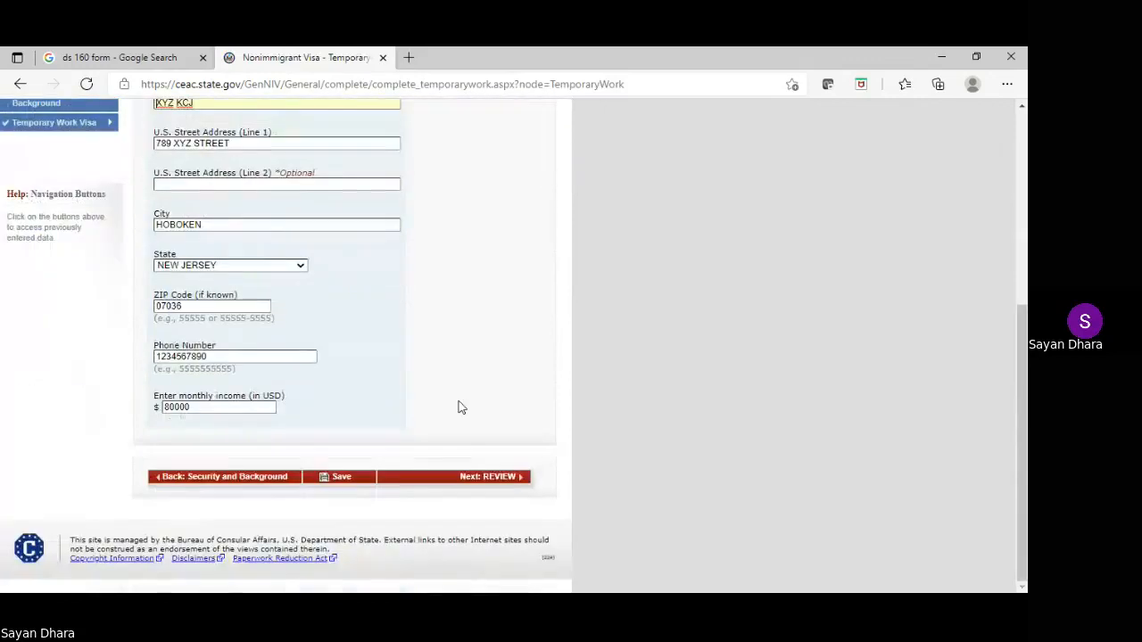
{"action": "left_click", "coordinate": [509, 478]}
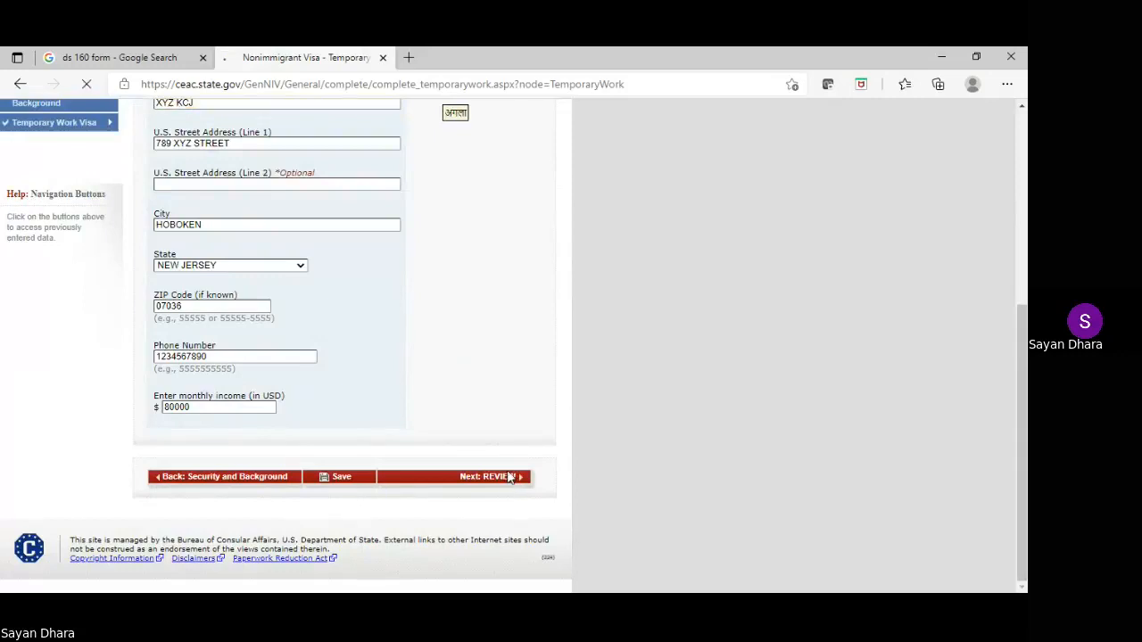
Review the personal, travel and U.S. contact sections, advancing to family information
{"action": "scroll", "coordinate": [449, 384], "scroll_direction": "down", "scroll_amount": 1}
{"action": "scroll", "coordinate": [449, 384], "scroll_direction": "down", "scroll_amount": 2}
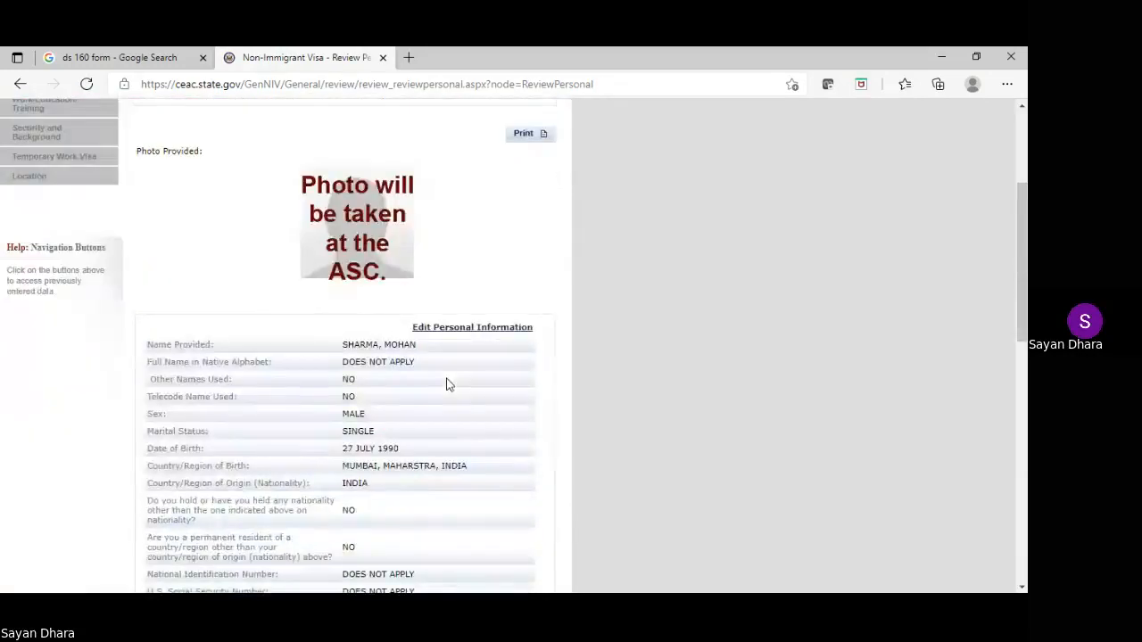
{"action": "scroll", "coordinate": [449, 385], "scroll_direction": "down", "scroll_amount": 8}
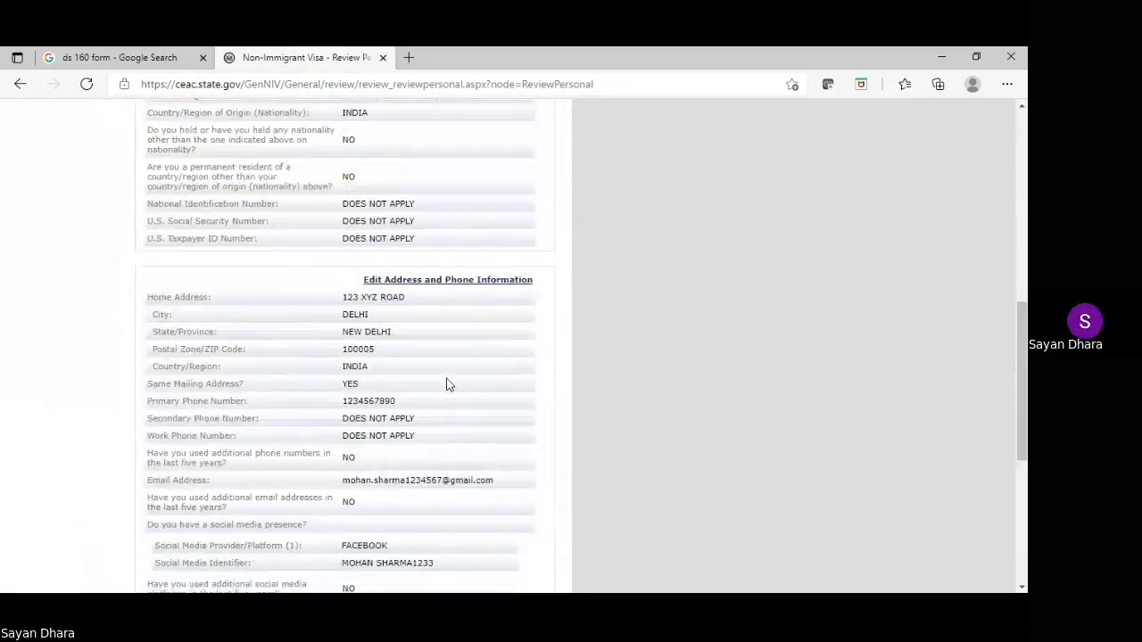
{"action": "scroll", "coordinate": [449, 384], "scroll_direction": "down", "scroll_amount": 2}
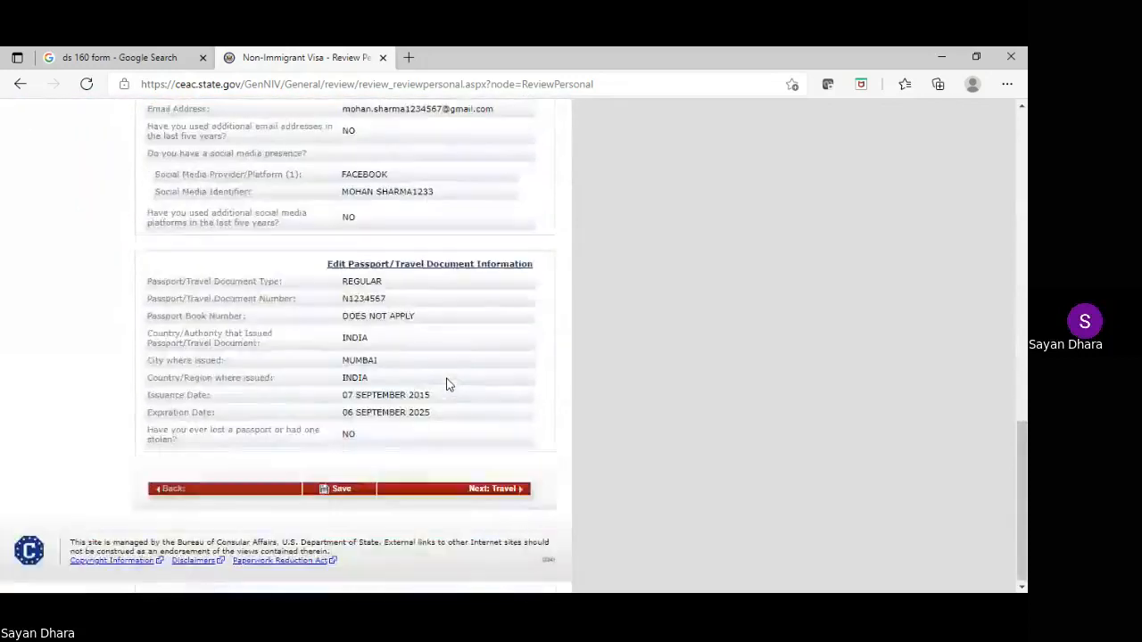
{"action": "left_click", "coordinate": [493, 491]}
{"action": "scroll", "coordinate": [461, 316], "scroll_direction": "down", "scroll_amount": 4}
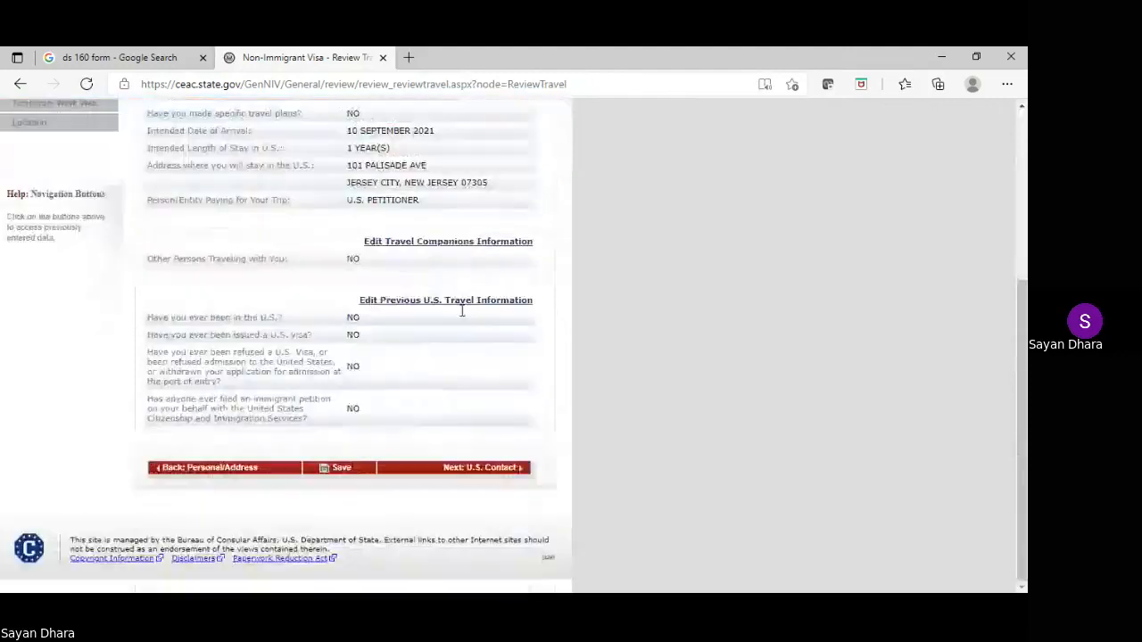
{"action": "left_click", "coordinate": [484, 469]}
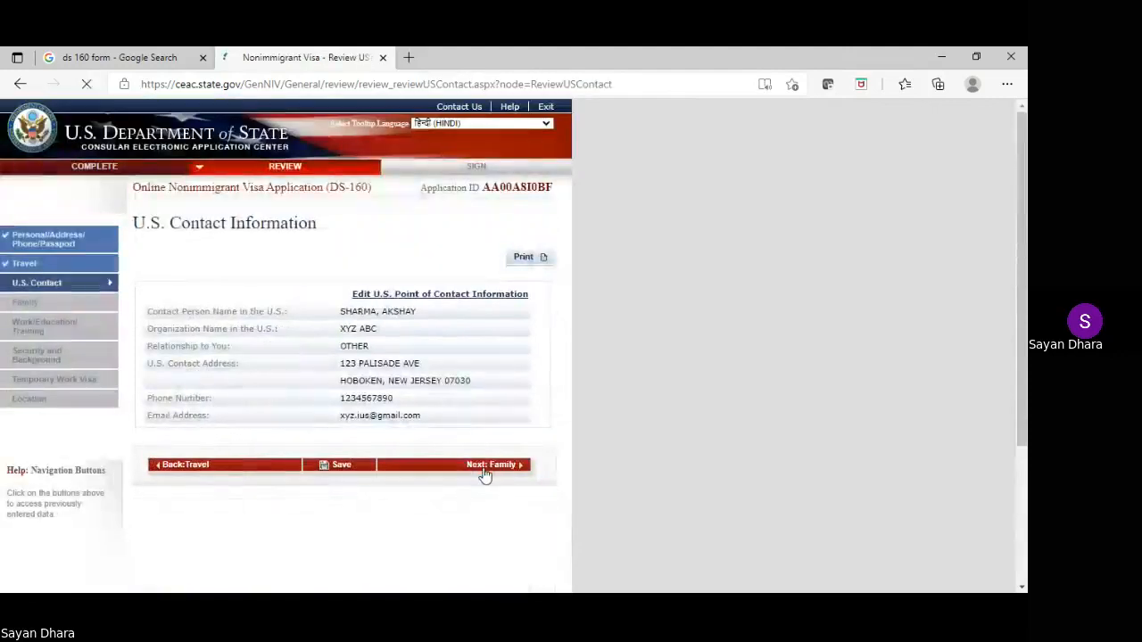
{"action": "left_click", "coordinate": [486, 468]}
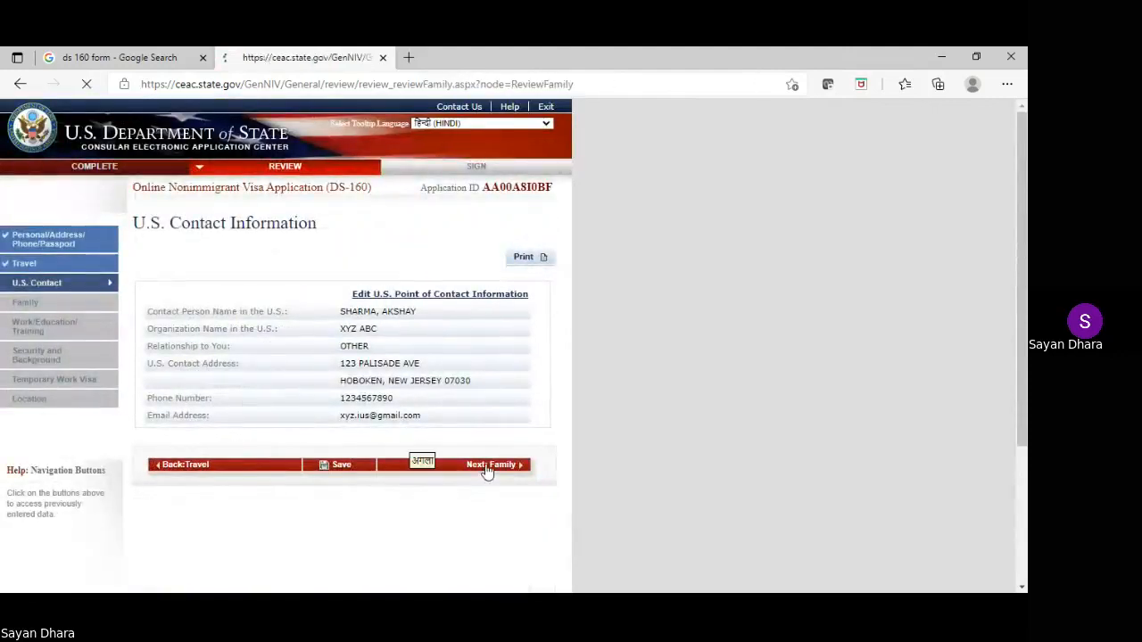
Review work/education, security, Temporary Work Visa and location sections, then proceed to signing
{"action": "left_click", "coordinate": [478, 535]}
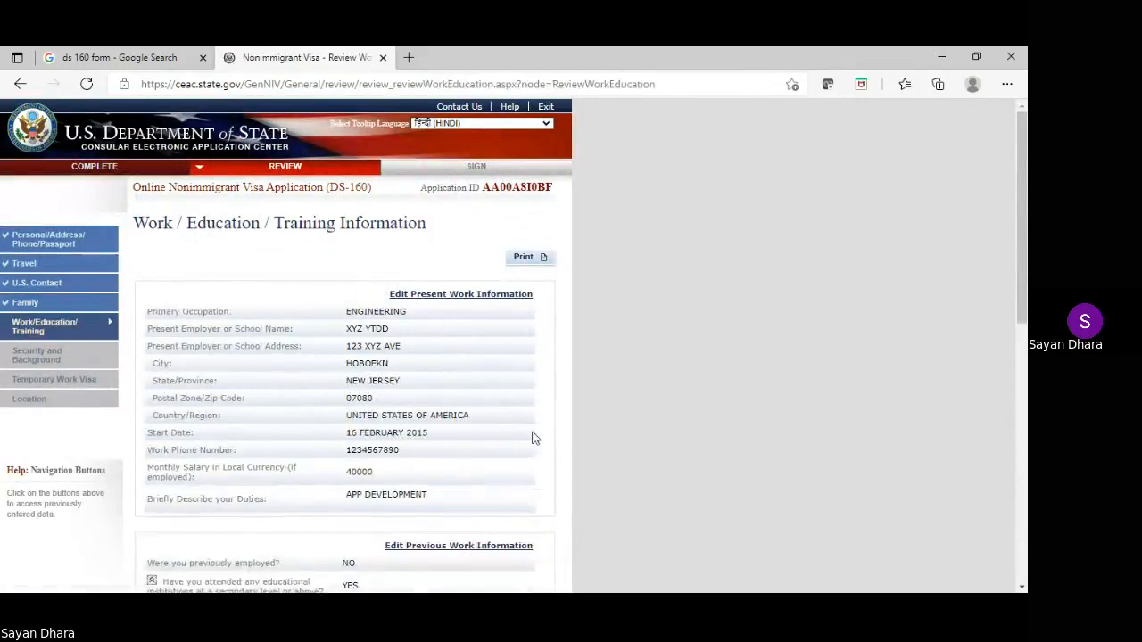
{"action": "scroll", "coordinate": [536, 432], "scroll_direction": "down", "scroll_amount": 3}
{"action": "scroll", "coordinate": [533, 433], "scroll_direction": "down", "scroll_amount": 10}
{"action": "left_click", "coordinate": [453, 469]}
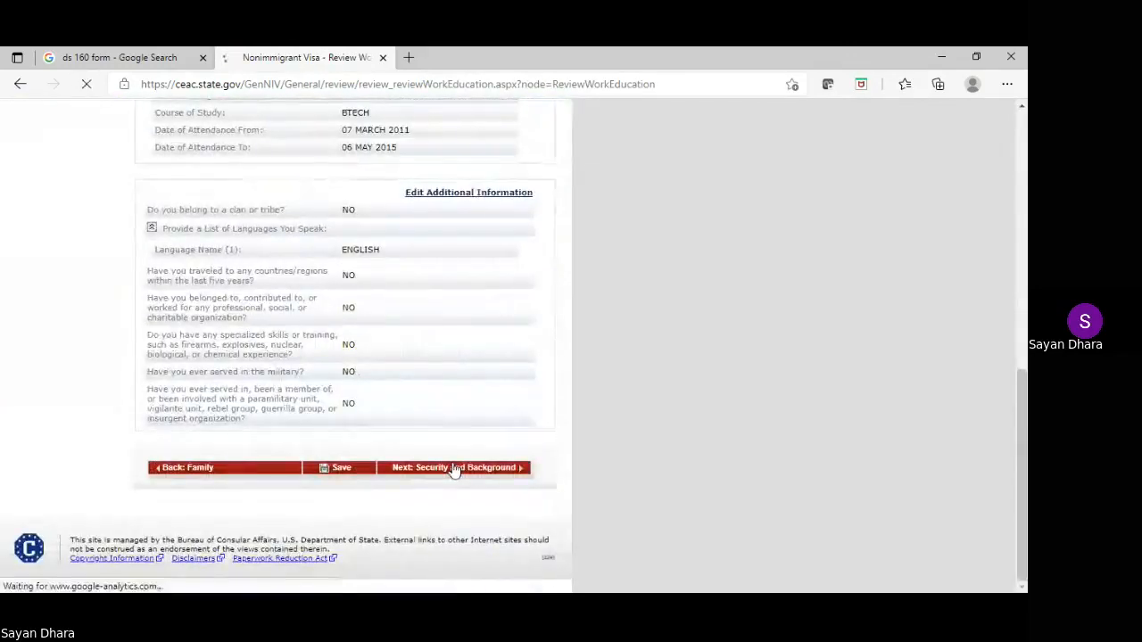
{"action": "scroll", "coordinate": [535, 312], "scroll_direction": "down", "scroll_amount": 10}
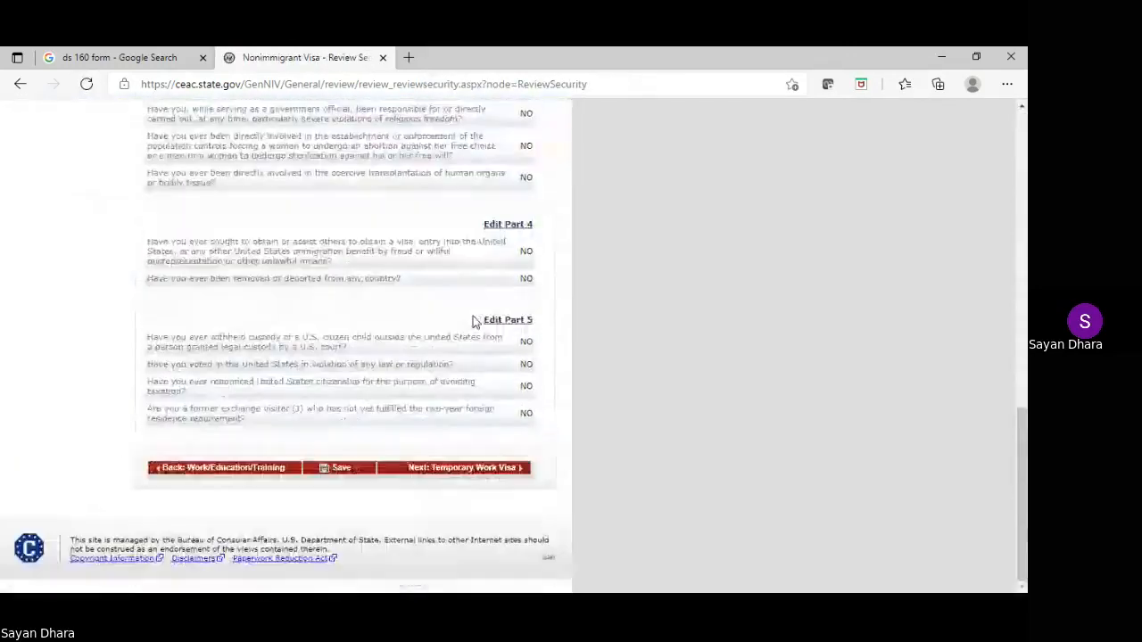
{"action": "left_click", "coordinate": [478, 471]}
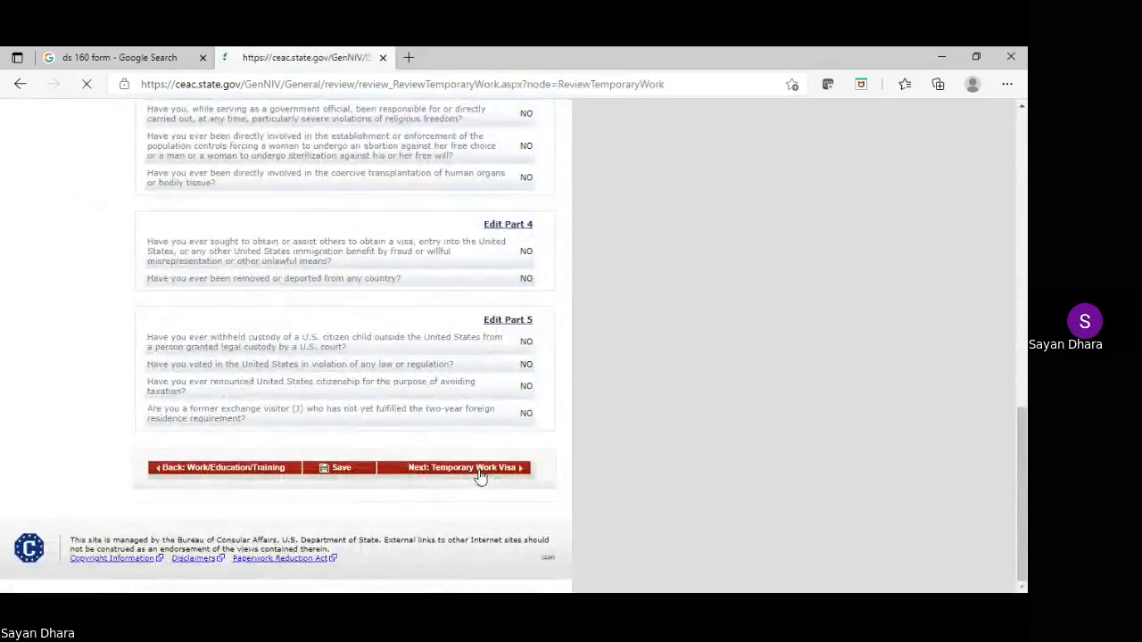
{"action": "left_click", "coordinate": [485, 494]}
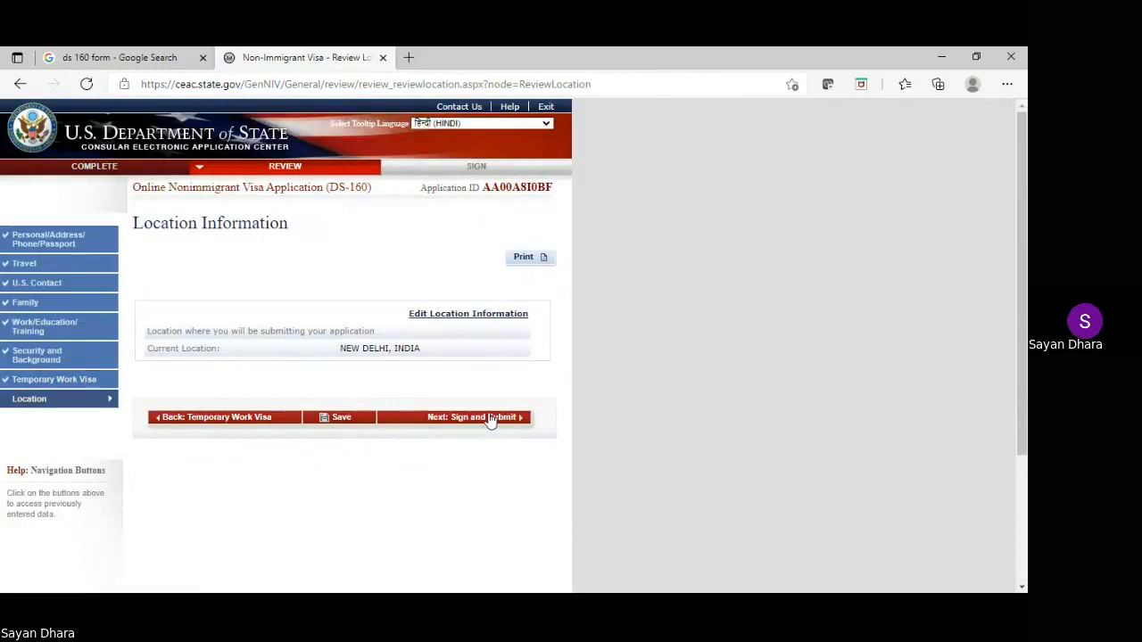
{"action": "left_click", "coordinate": [488, 418]}
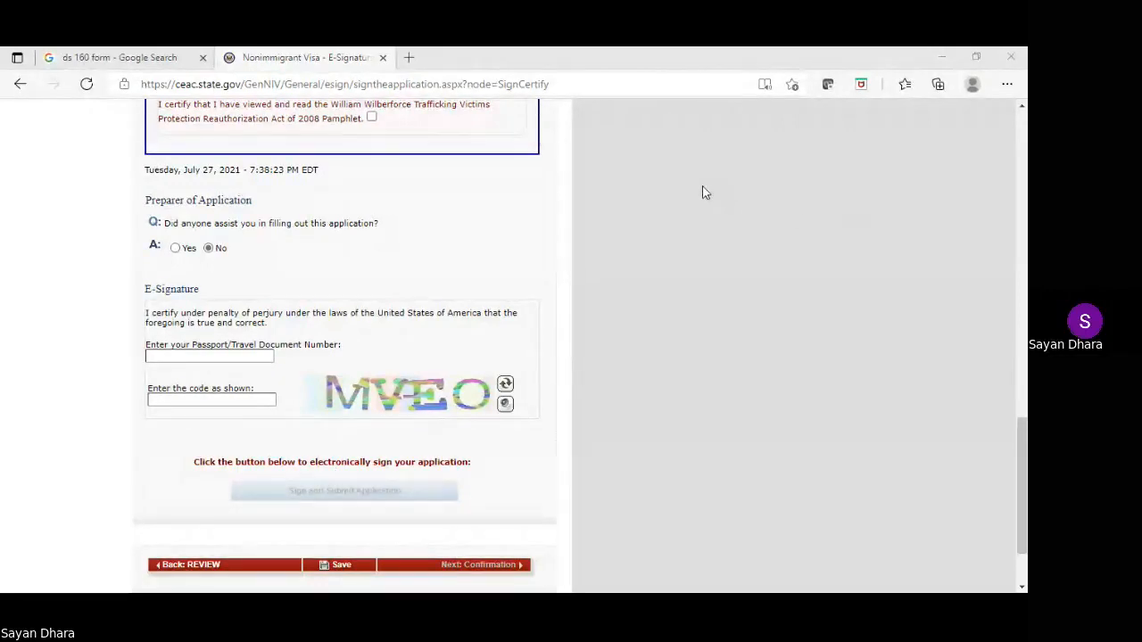
Paste the passport number and type the displayed verification code in the E-Signature section
{"action": "left_click", "coordinate": [185, 355]}
{"action": "type", "text": "N1234567"}
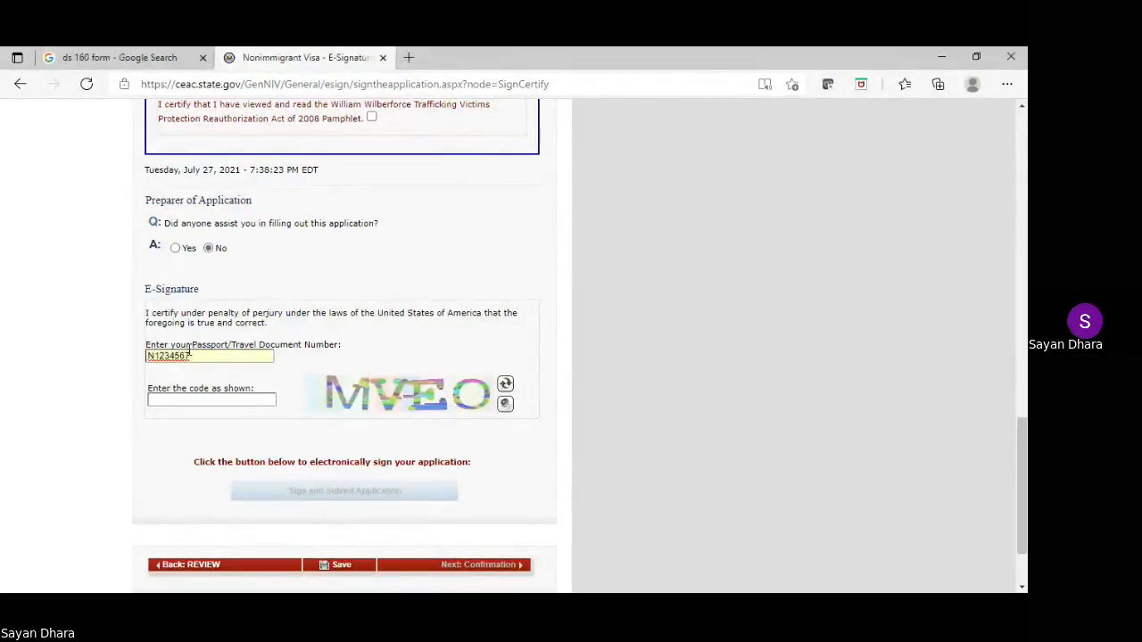
{"action": "left_click", "coordinate": [195, 399]}
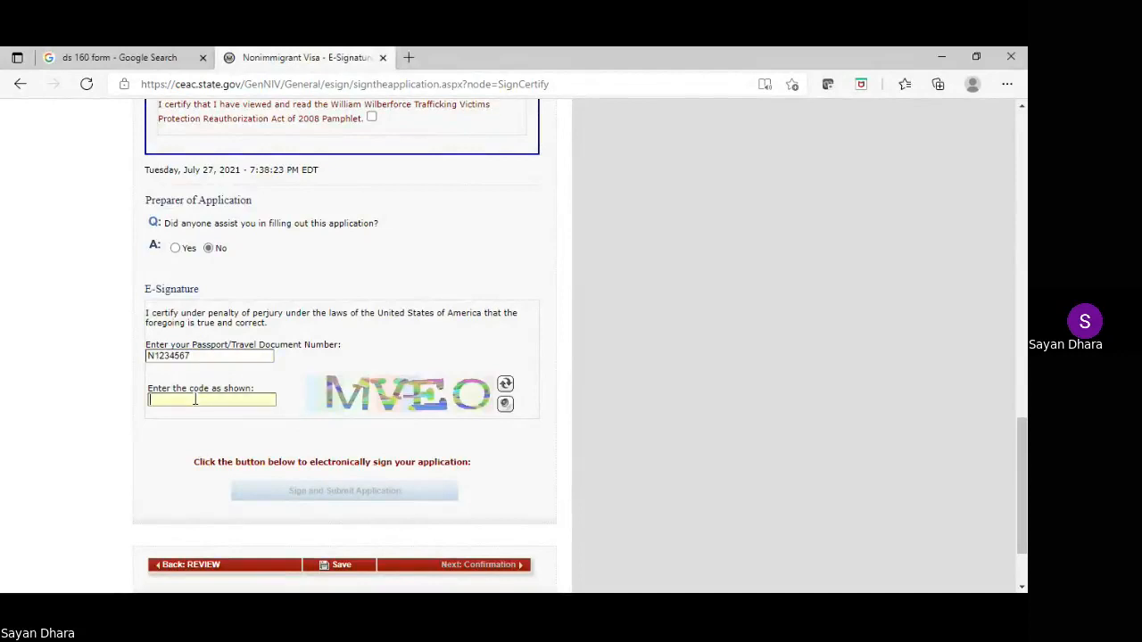
{"action": "type", "text": "MVEO"}
{"action": "left_click_drag", "start_coordinate": [195, 400], "coordinate": [235, 383]}
{"action": "scroll", "coordinate": [235, 383], "scroll_direction": "down", "scroll_amount": 2}
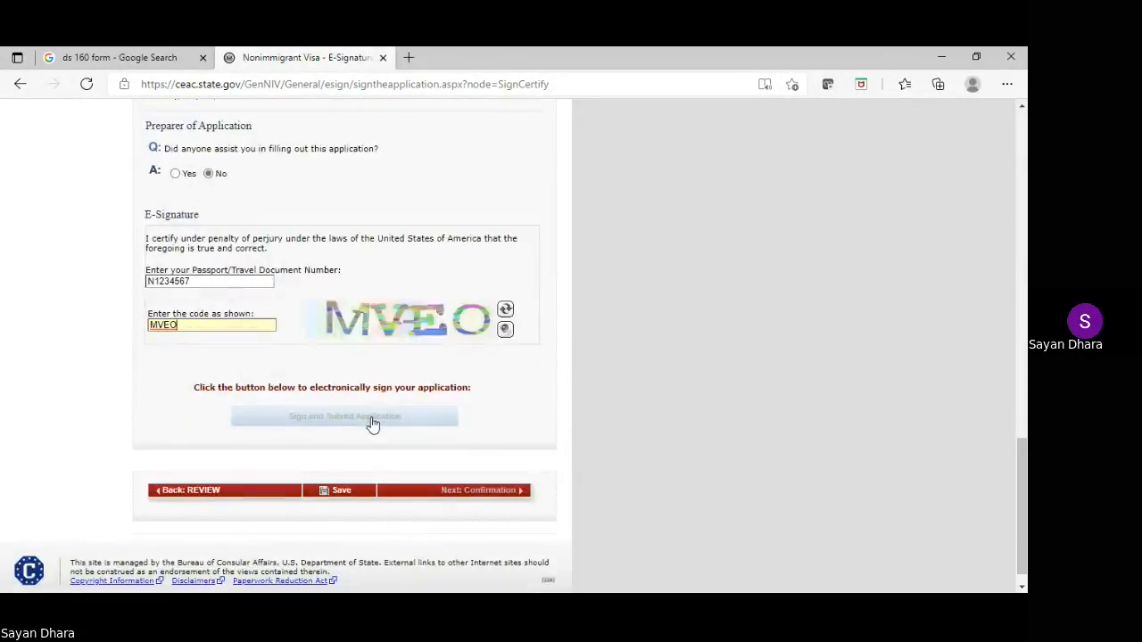
{"action": "scroll", "coordinate": [429, 362], "scroll_direction": "up", "scroll_amount": 10}
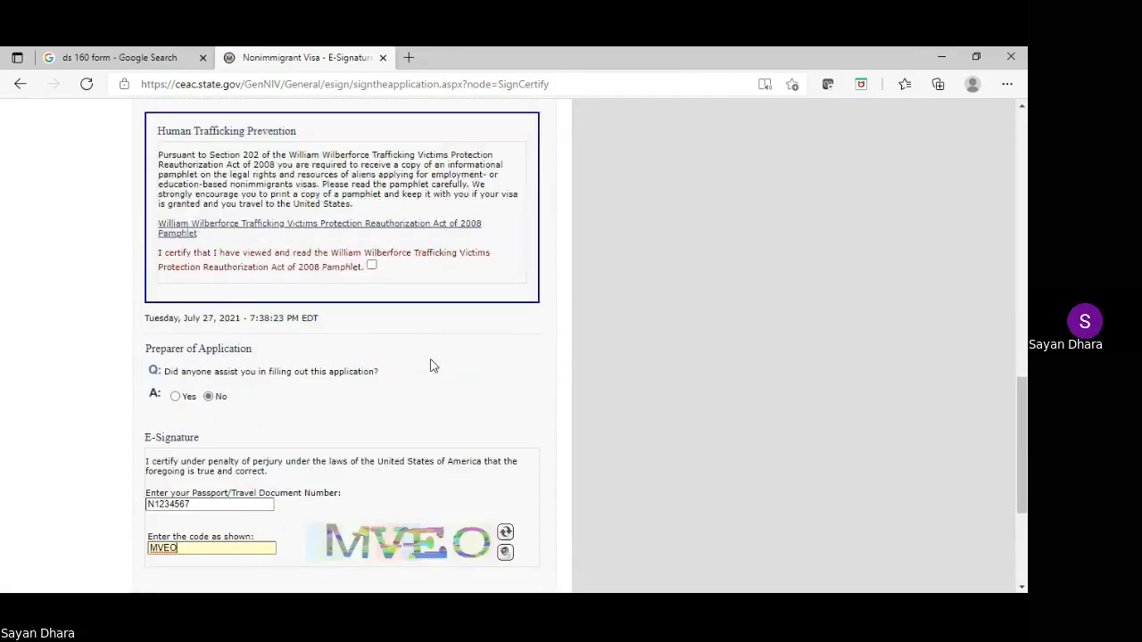
{"action": "scroll", "coordinate": [430, 365], "scroll_direction": "down", "scroll_amount": 2}
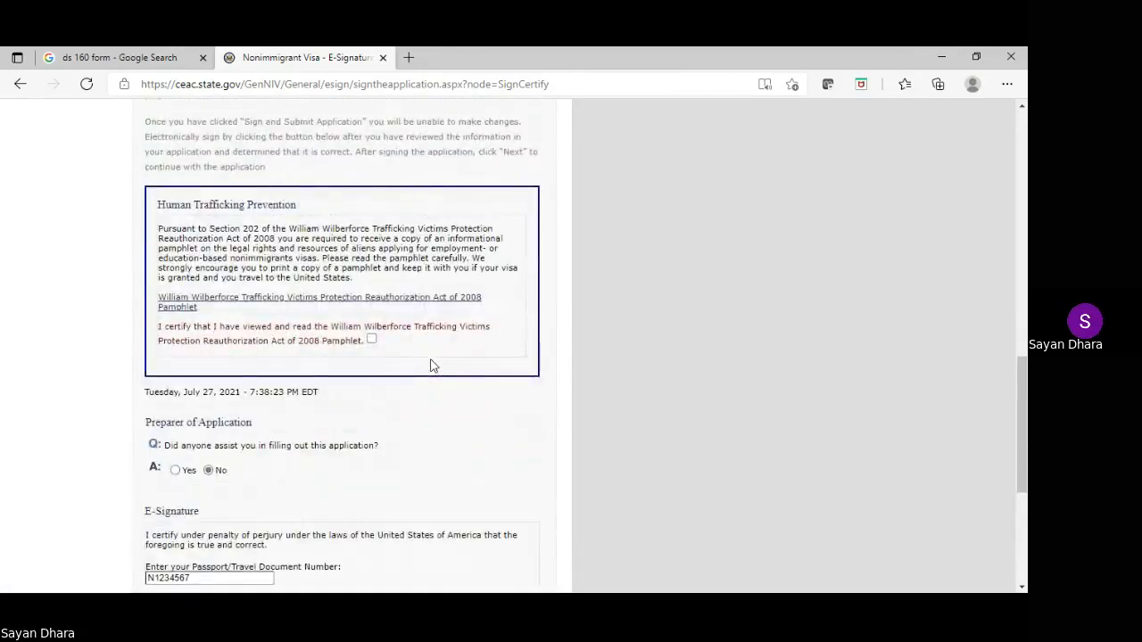
{"action": "scroll", "coordinate": [431, 365], "scroll_direction": "down", "scroll_amount": 6}
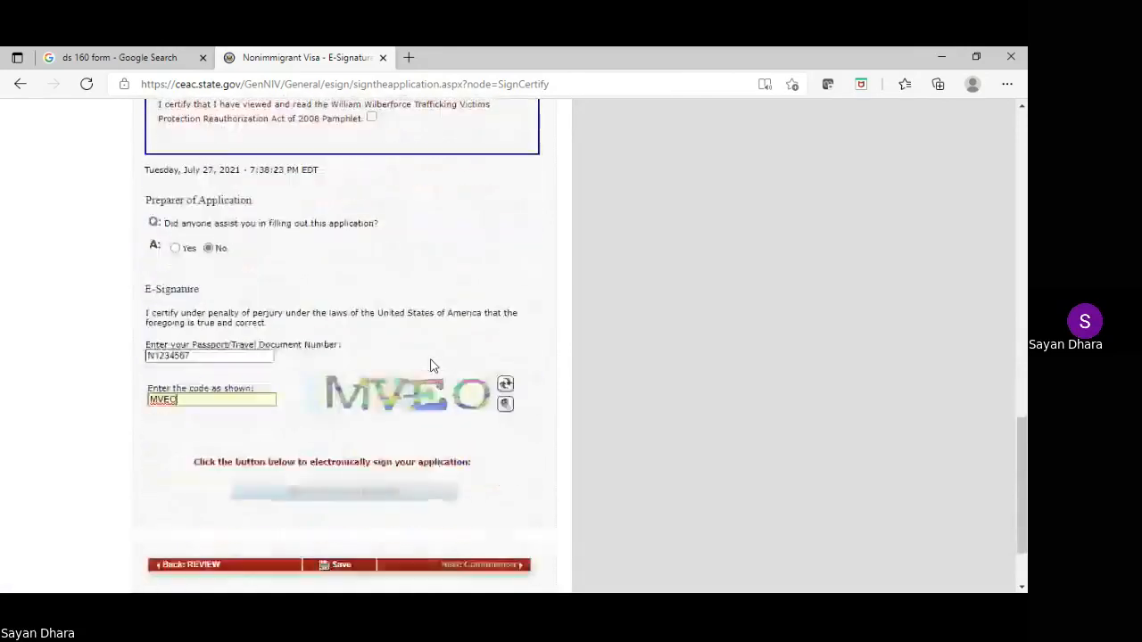
{"action": "scroll", "coordinate": [431, 365], "scroll_direction": "down", "scroll_amount": 2}
Save progress, resume the application, and type the new verification code in E-Signature
{"action": "left_click", "coordinate": [329, 493]}
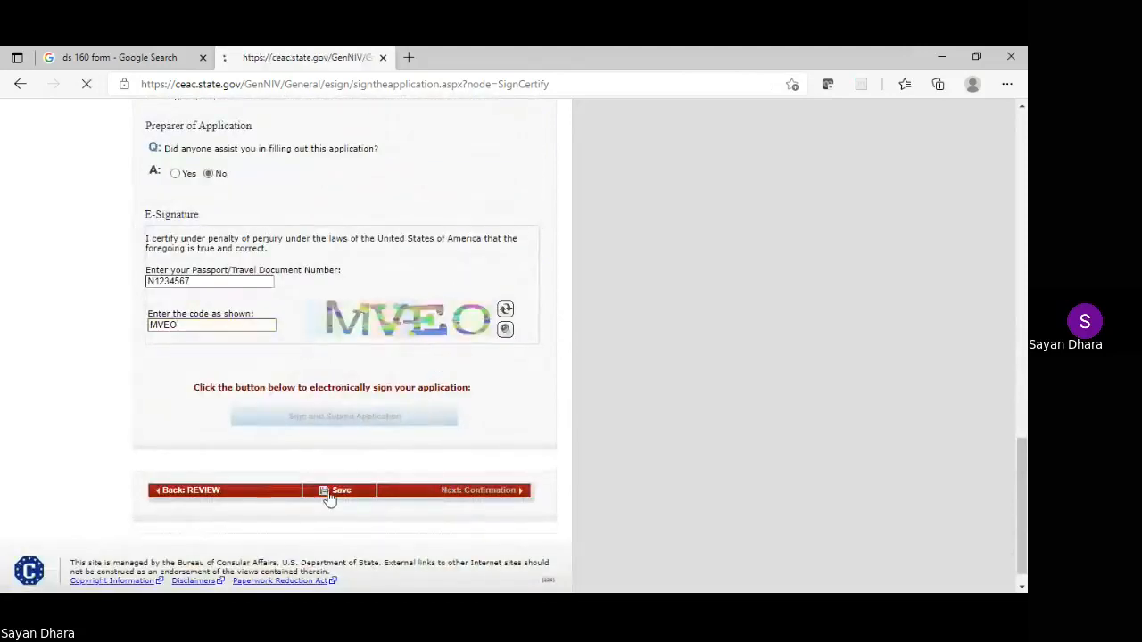
{"action": "left_click", "coordinate": [239, 359]}
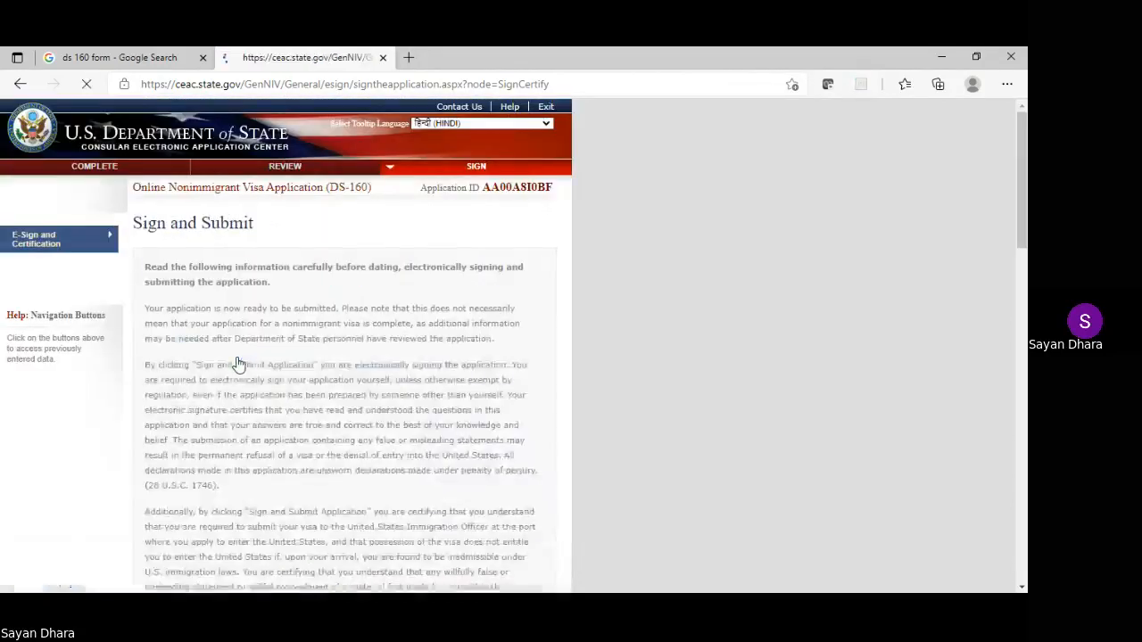
{"action": "scroll", "coordinate": [401, 339], "scroll_direction": "down", "scroll_amount": 10}
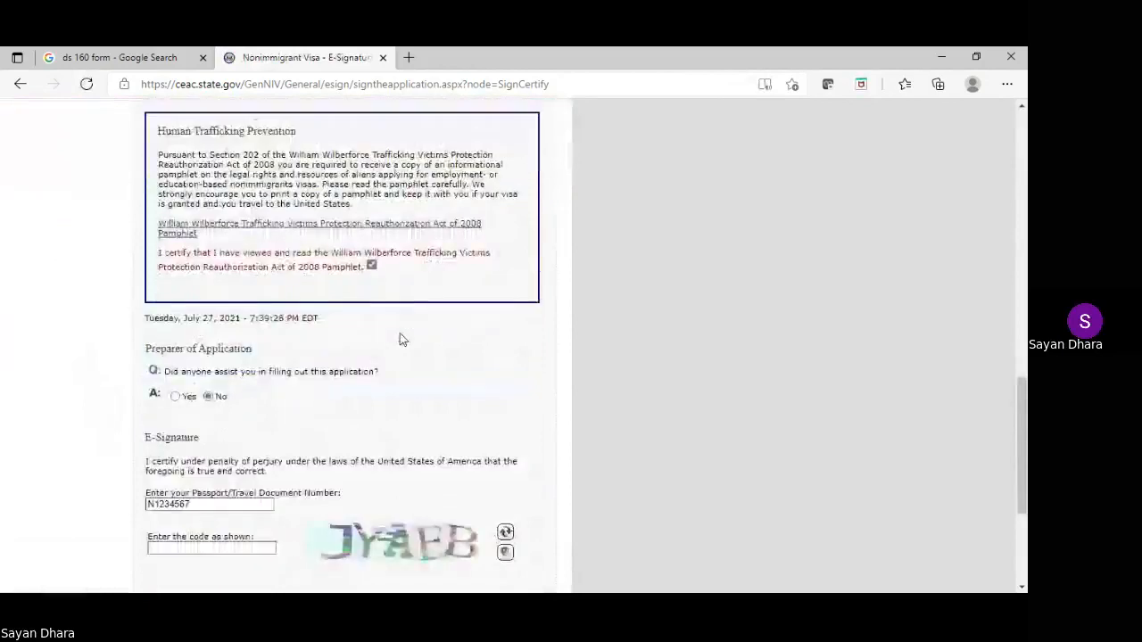
{"action": "scroll", "coordinate": [400, 339], "scroll_direction": "down", "scroll_amount": 1}
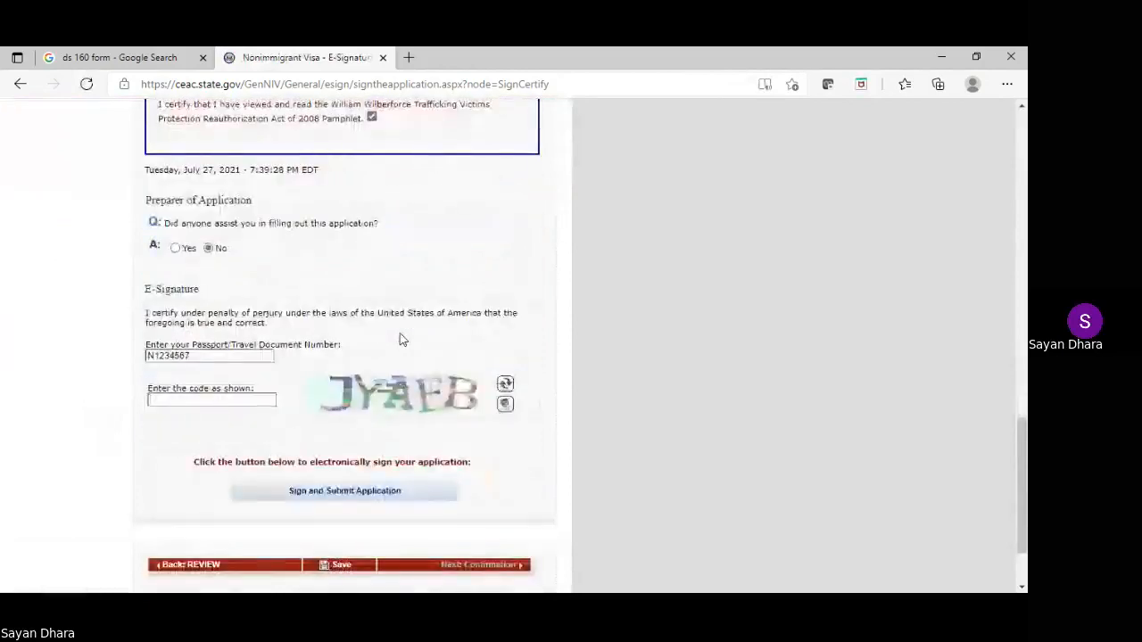
{"action": "left_click", "coordinate": [232, 399]}
{"action": "type", "text": "JY"}
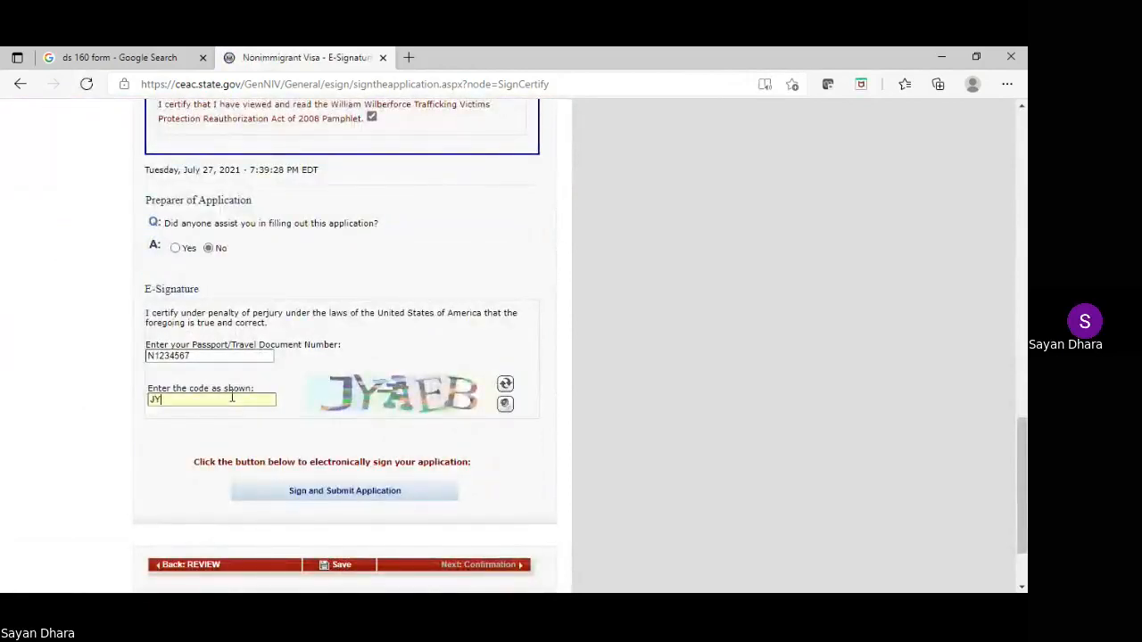
{"action": "type", "text": "AEB"}
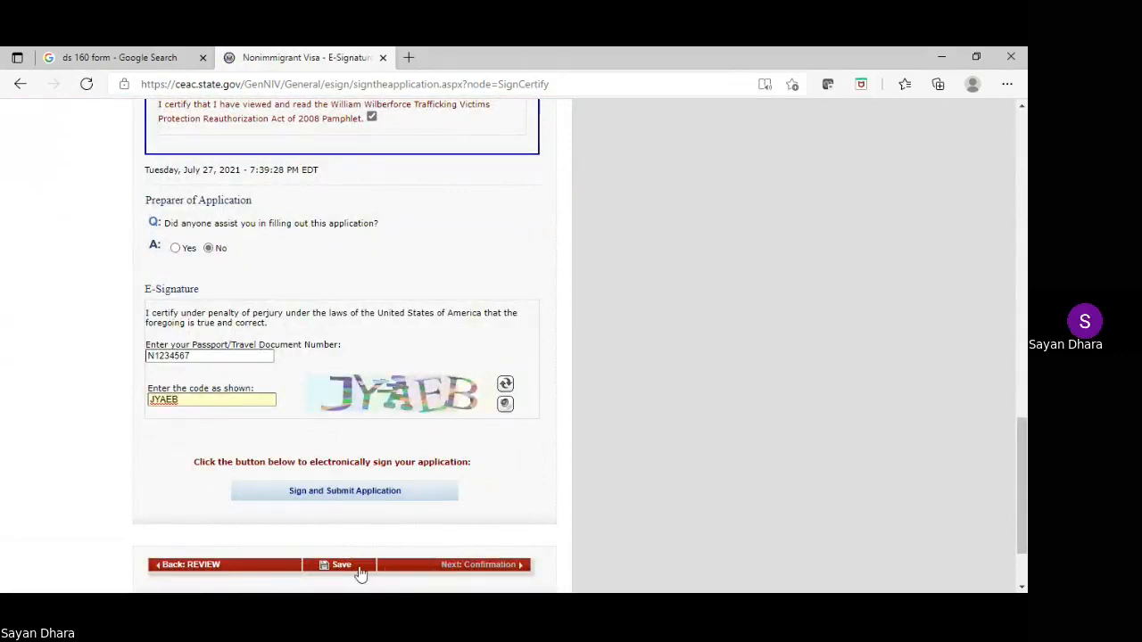
Electronically sign and submit the DS-160 application
{"action": "left_click", "coordinate": [330, 492]}
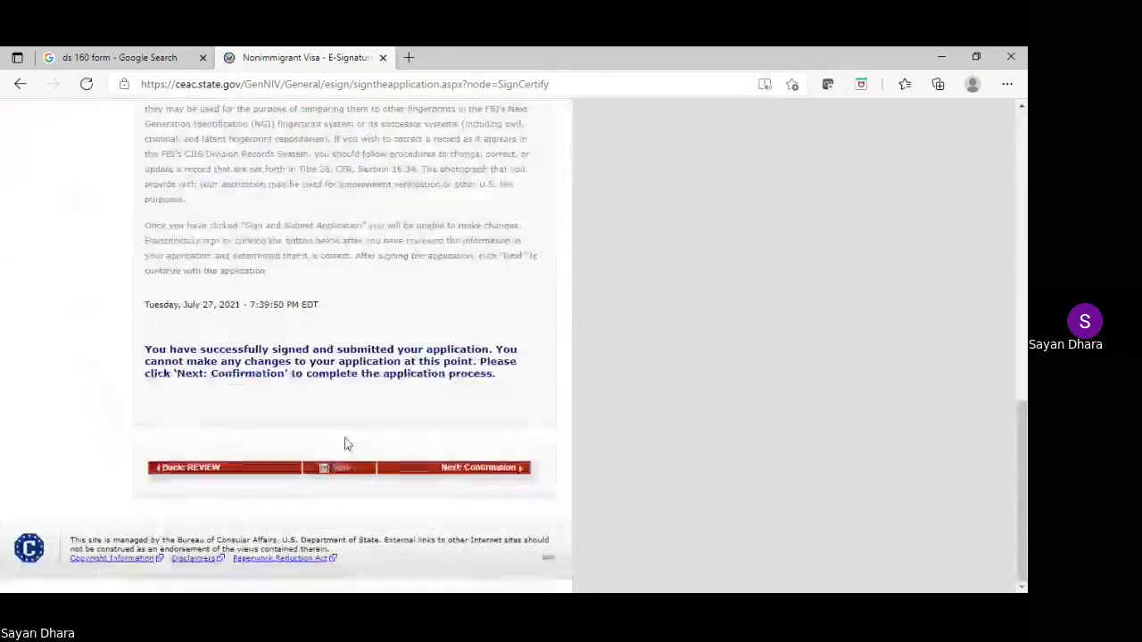
{"action": "scroll", "coordinate": [359, 420], "scroll_direction": "up", "scroll_amount": 3}
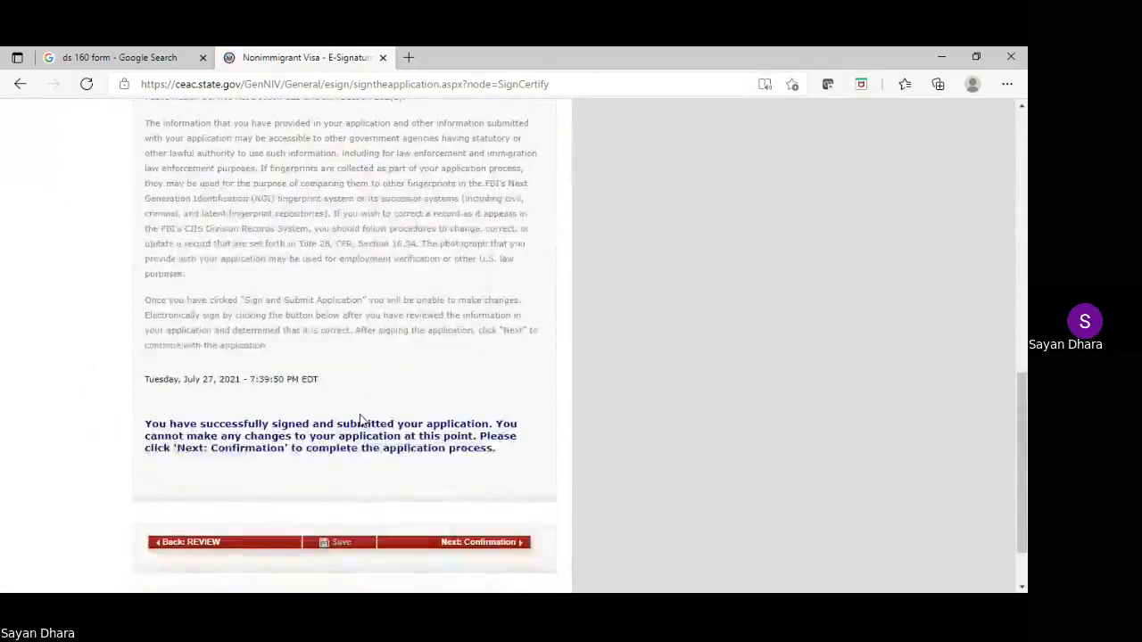
{"action": "scroll", "coordinate": [360, 420], "scroll_direction": "up", "scroll_amount": 7}
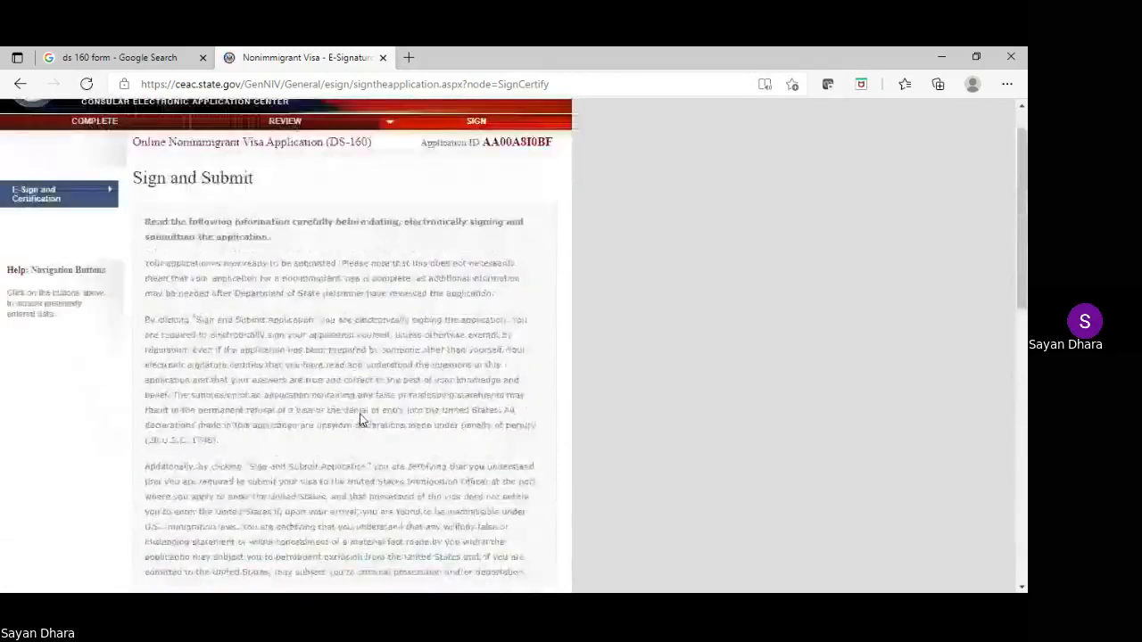
{"action": "scroll", "coordinate": [360, 412], "scroll_direction": "down", "scroll_amount": 4}
{"action": "scroll", "coordinate": [360, 413], "scroll_direction": "down", "scroll_amount": 6}
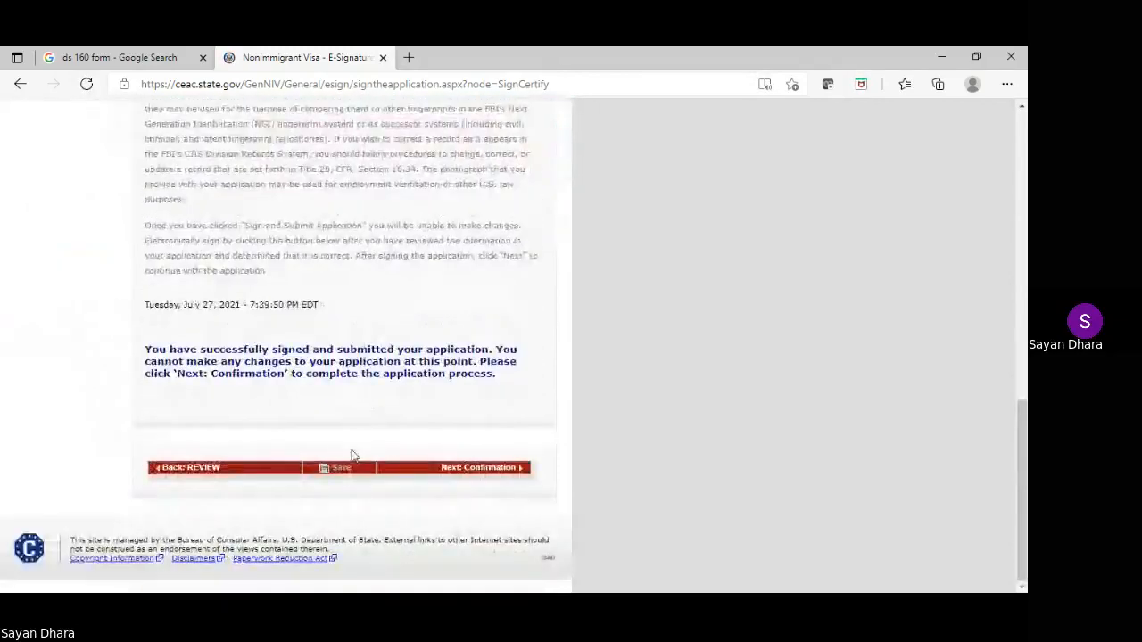
Open the Confirmation page, dismiss the translate offer, and select the confirmation number
{"action": "left_click", "coordinate": [464, 469]}
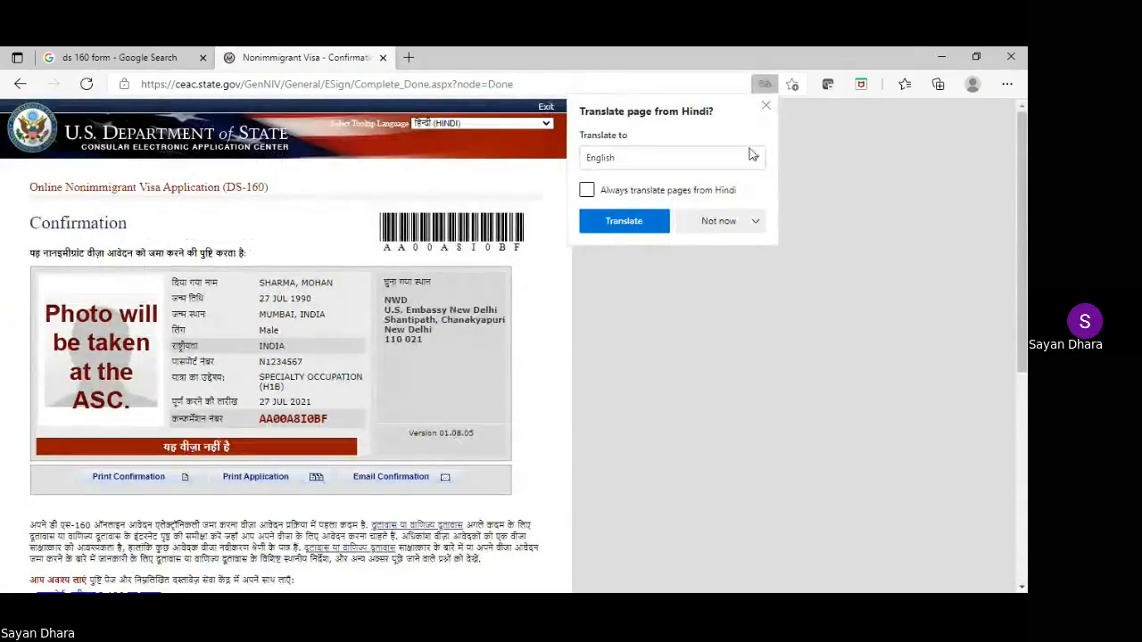
{"action": "left_click", "coordinate": [766, 106]}
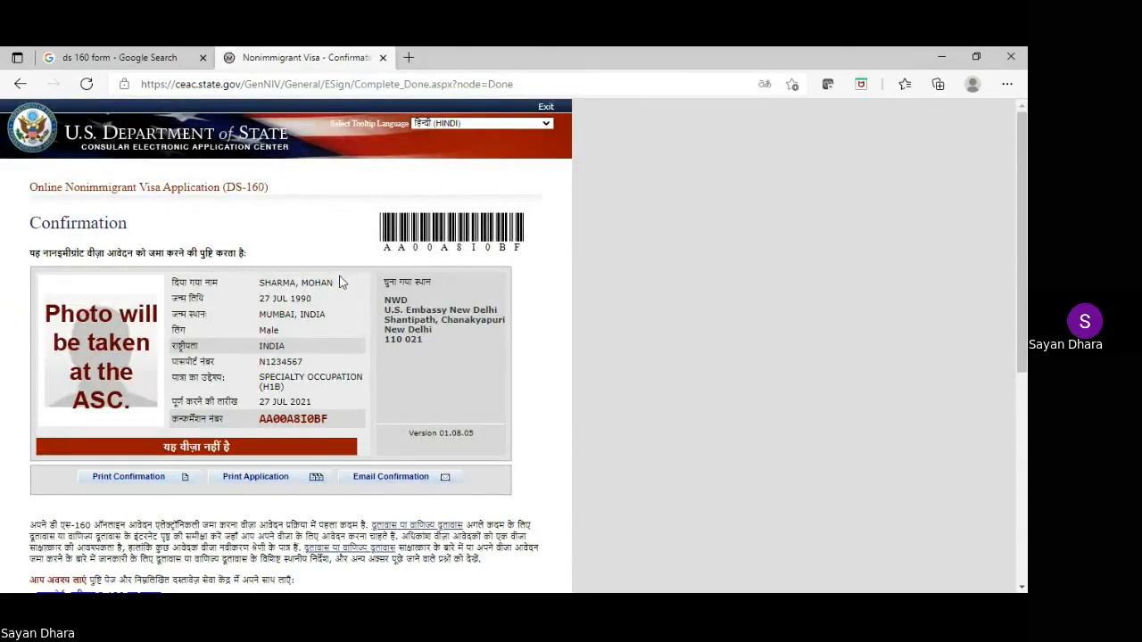
{"action": "scroll", "coordinate": [340, 279], "scroll_direction": "down", "scroll_amount": 2}
{"action": "scroll", "coordinate": [344, 275], "scroll_direction": "down", "scroll_amount": 1}
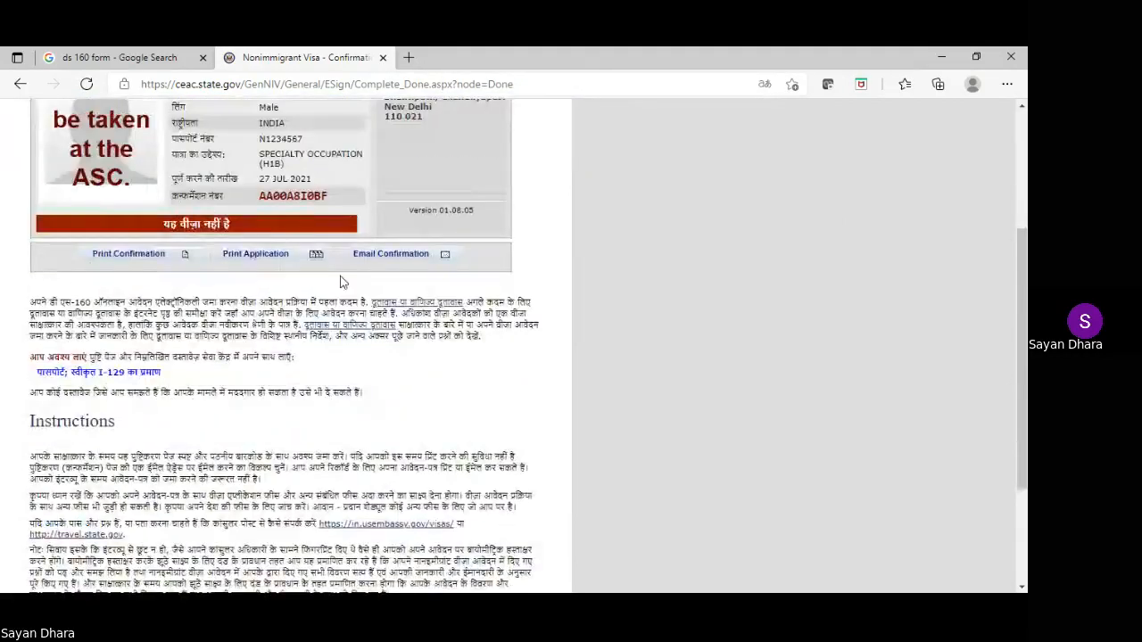
{"action": "double_click", "coordinate": [303, 195]}
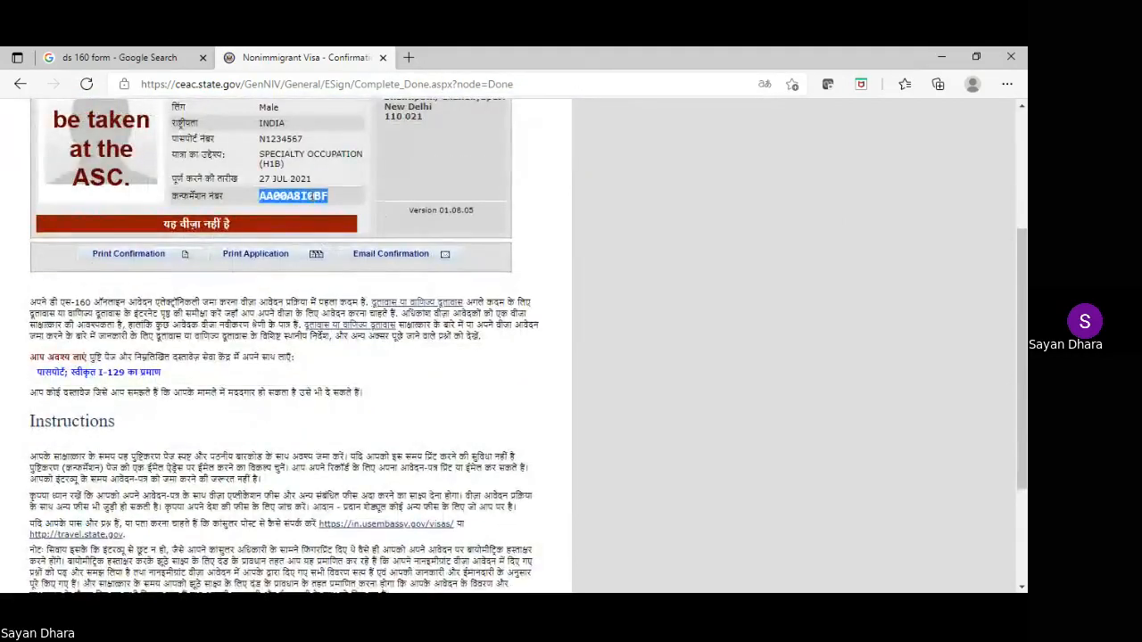
{"action": "left_click", "coordinate": [464, 605]}
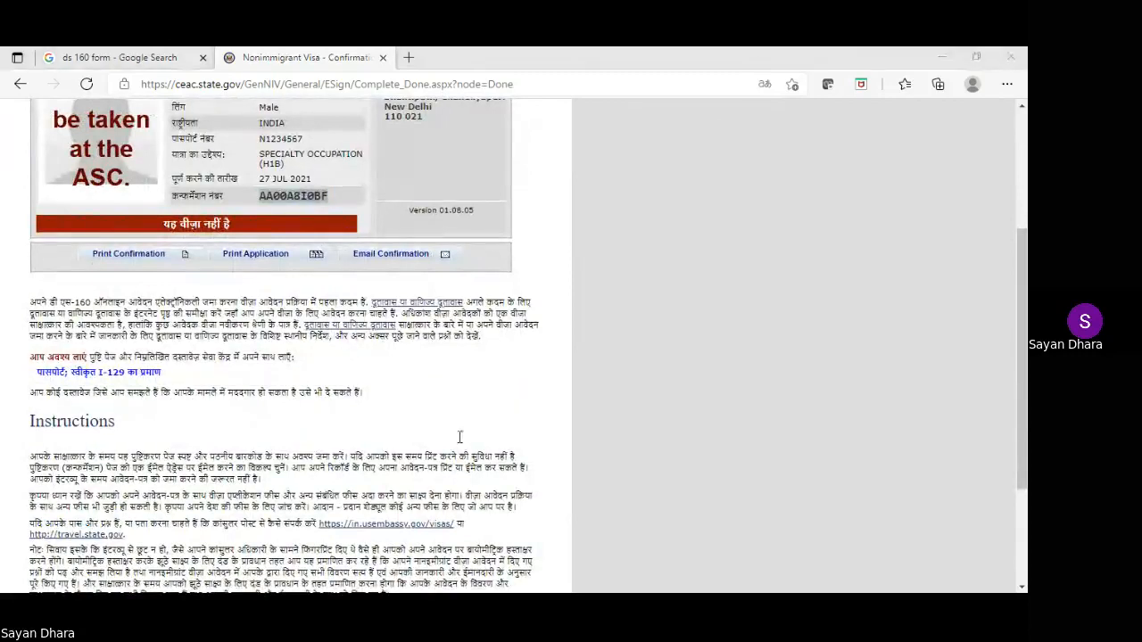
{"action": "left_click", "coordinate": [688, 187]}
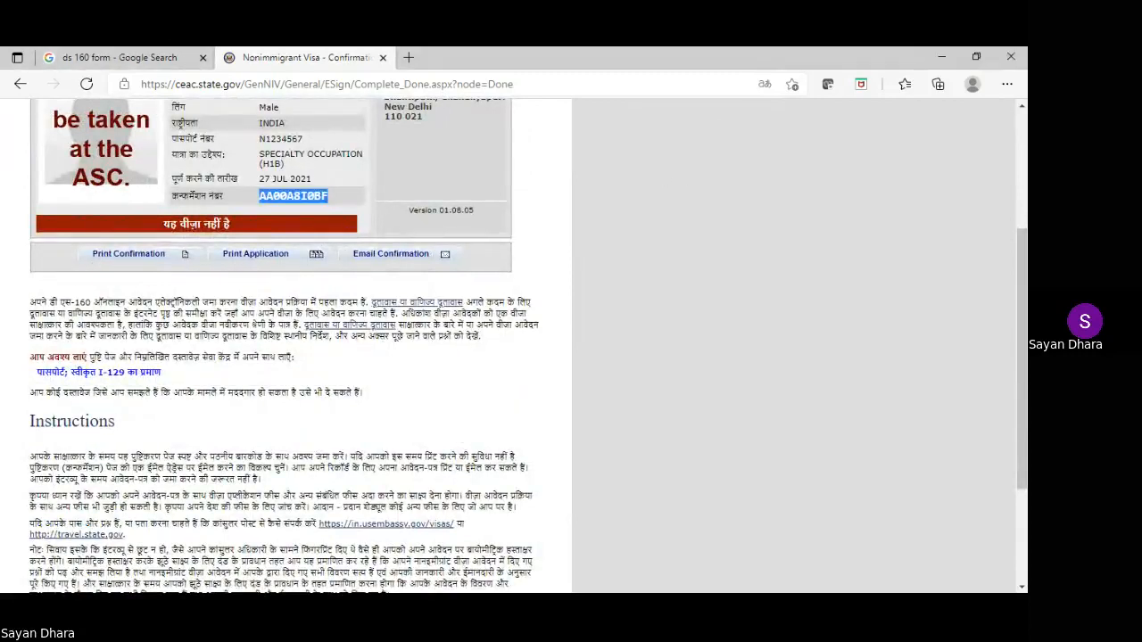
{"action": "left_click", "coordinate": [412, 604]}
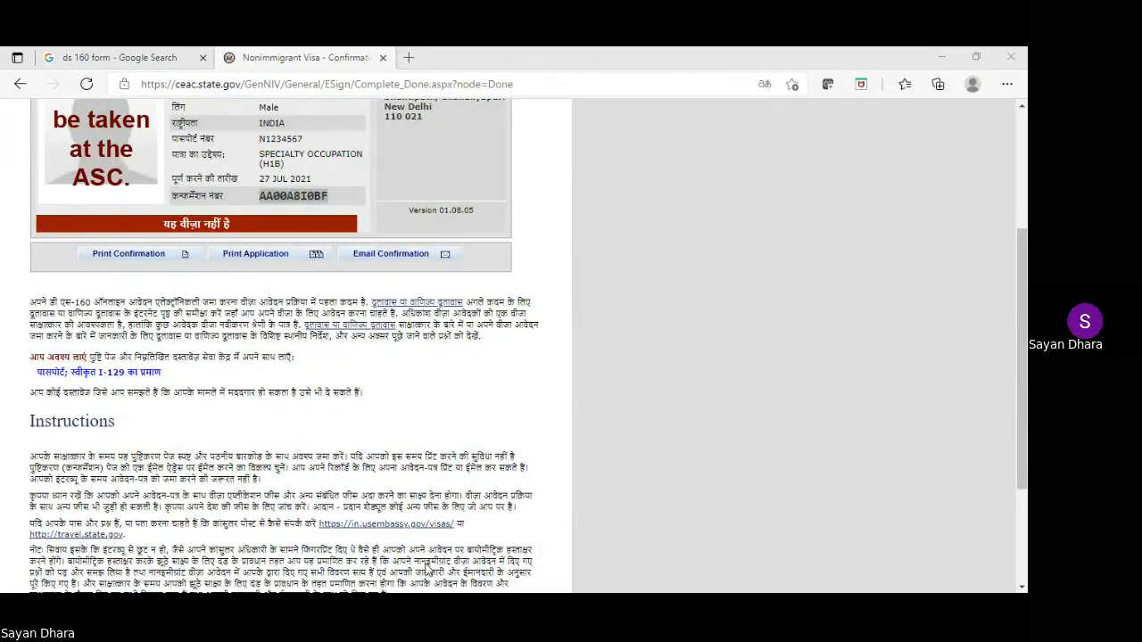